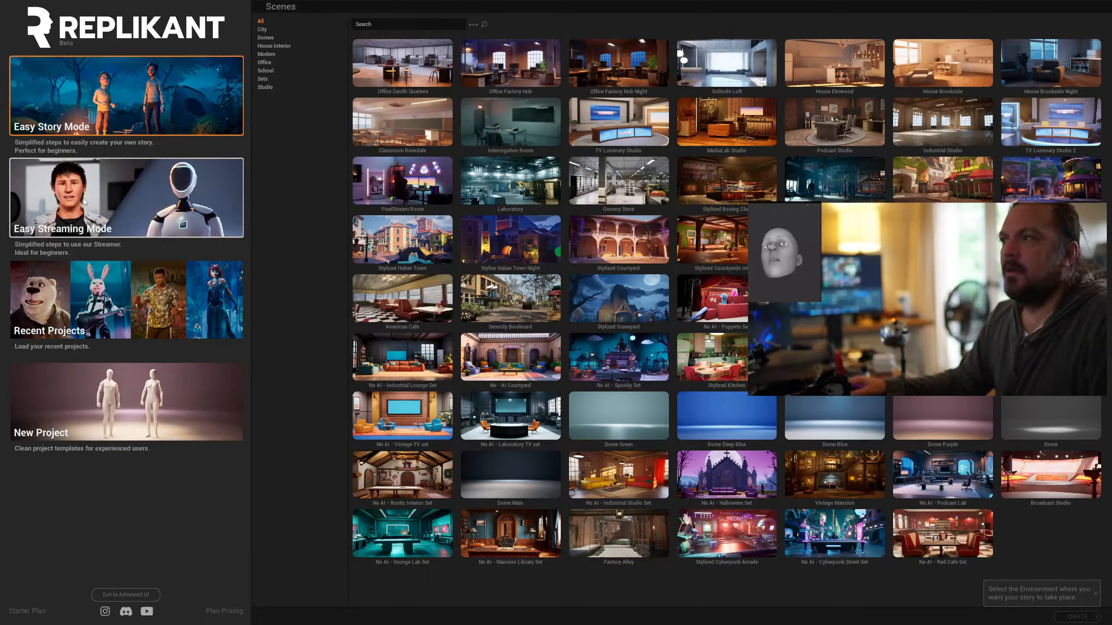
Create an Easy Streaming Mode project in the Office Zenith Quarters scene with the 1 Desk stage
click(114, 208)
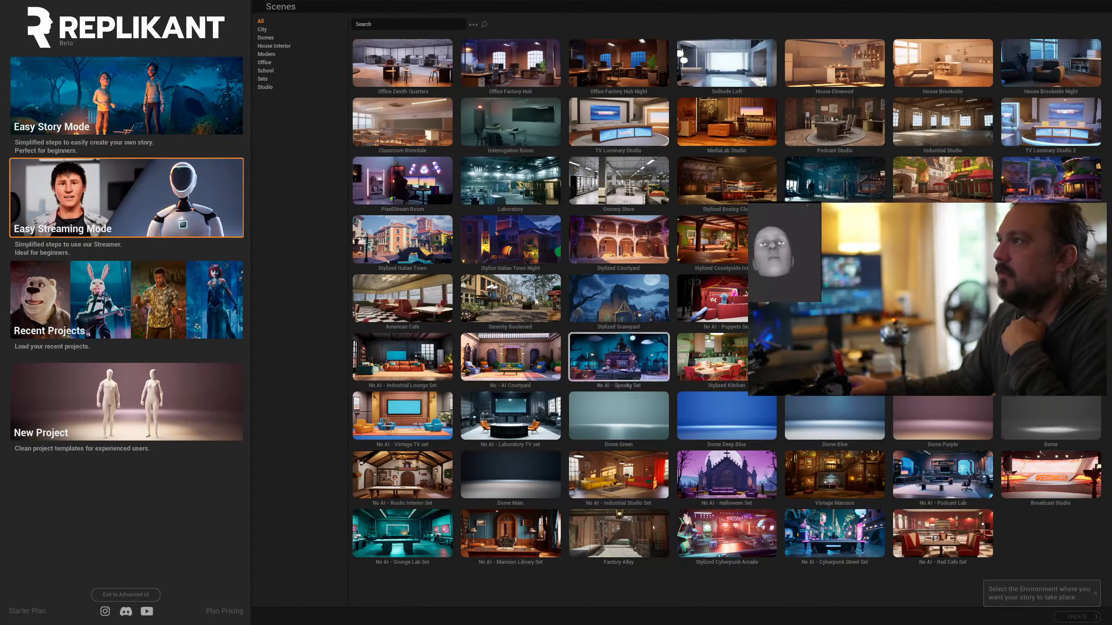
click(414, 64)
click(1074, 617)
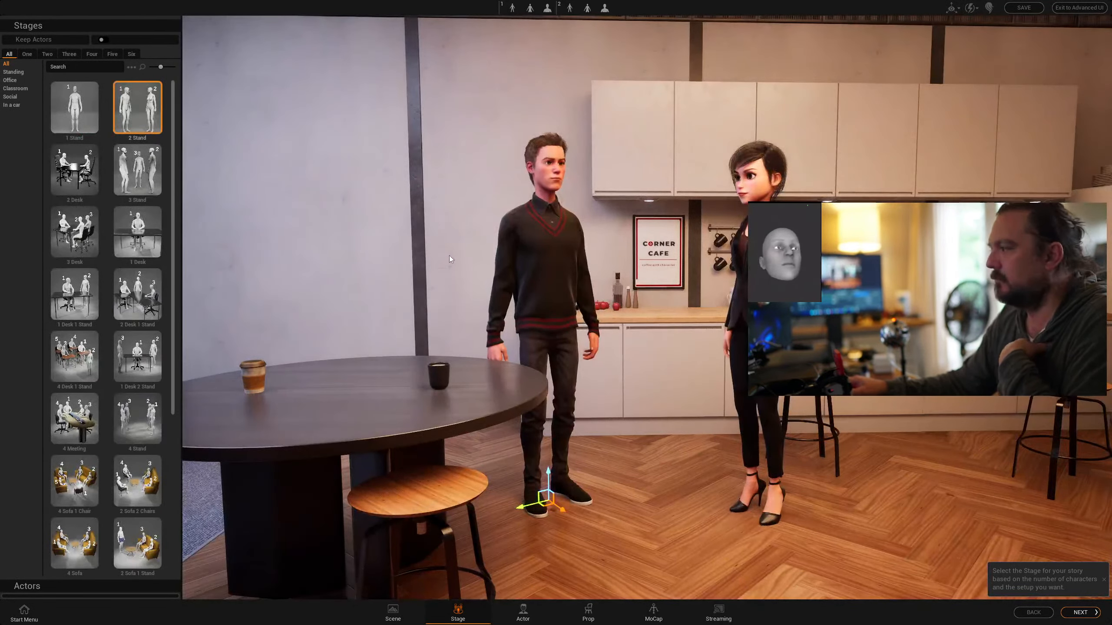
click(133, 221)
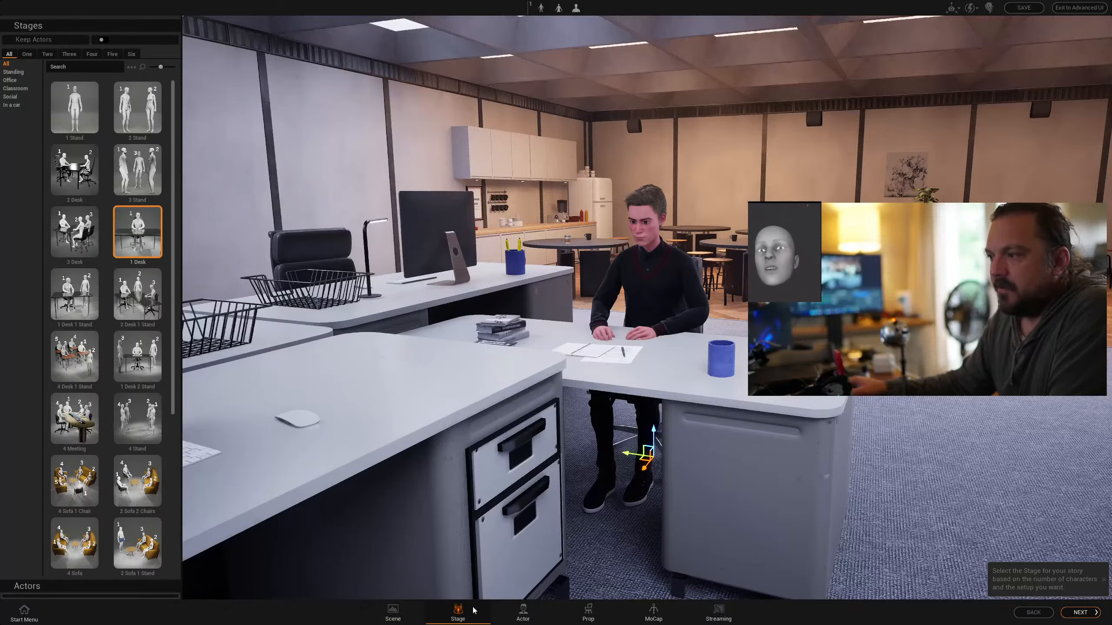
Enable body and head motion capture for the first actor, using VMC Protocol and Face Cap as sources
click(611, 613)
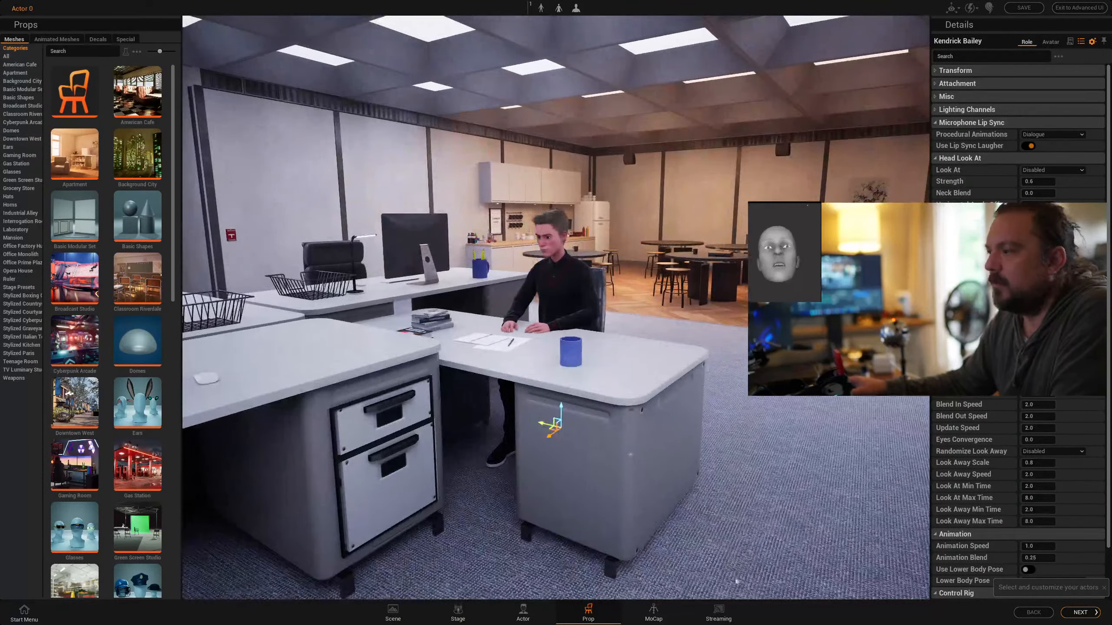
click(646, 619)
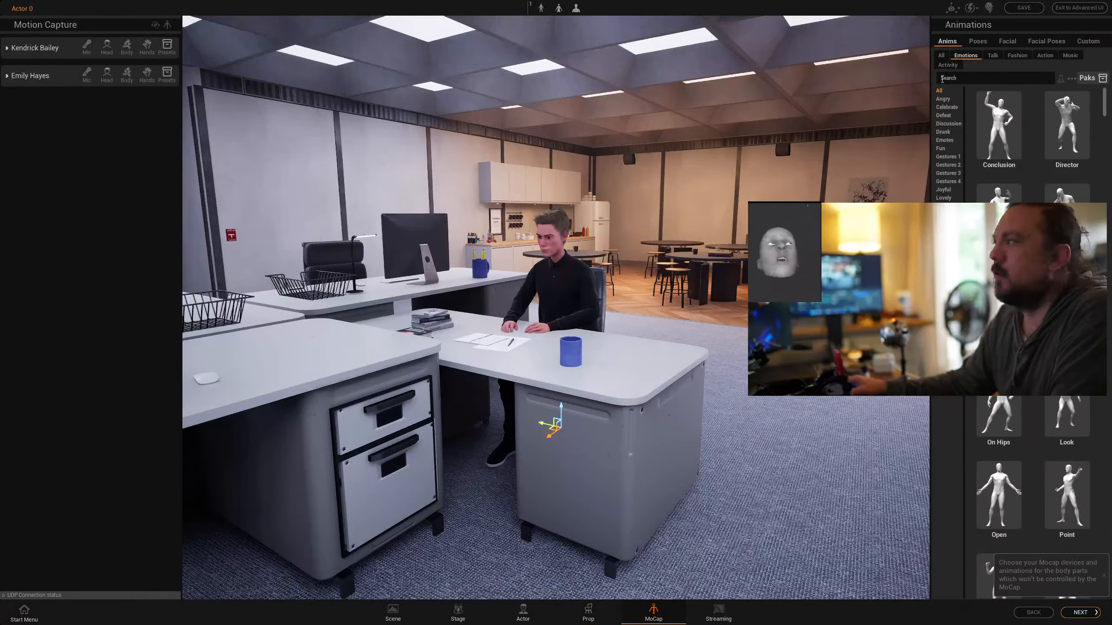
click(8, 50)
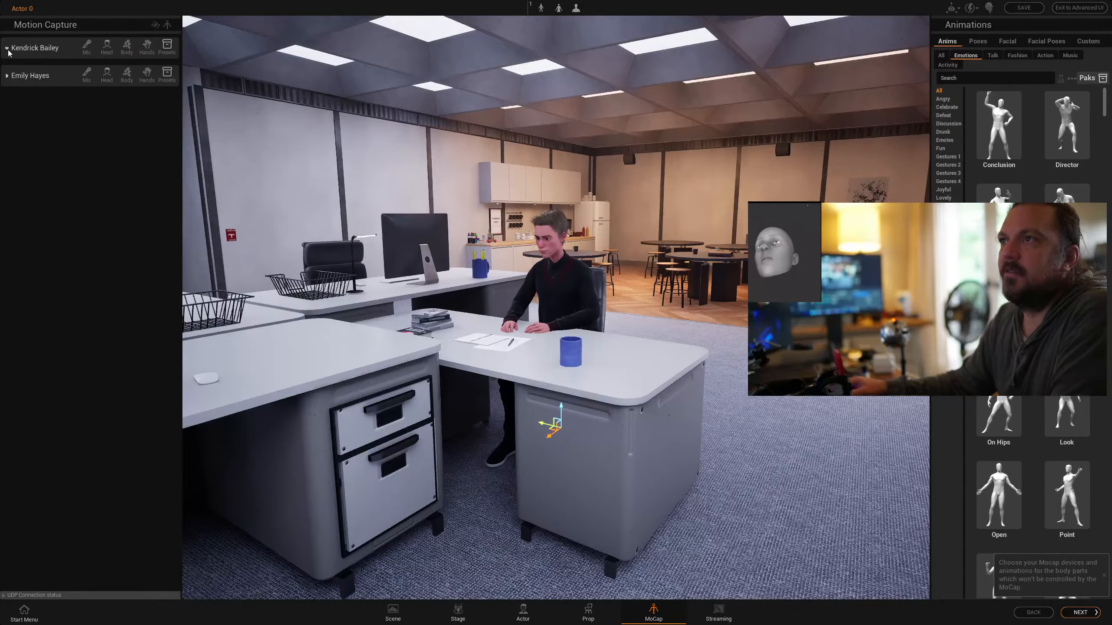
click(127, 47)
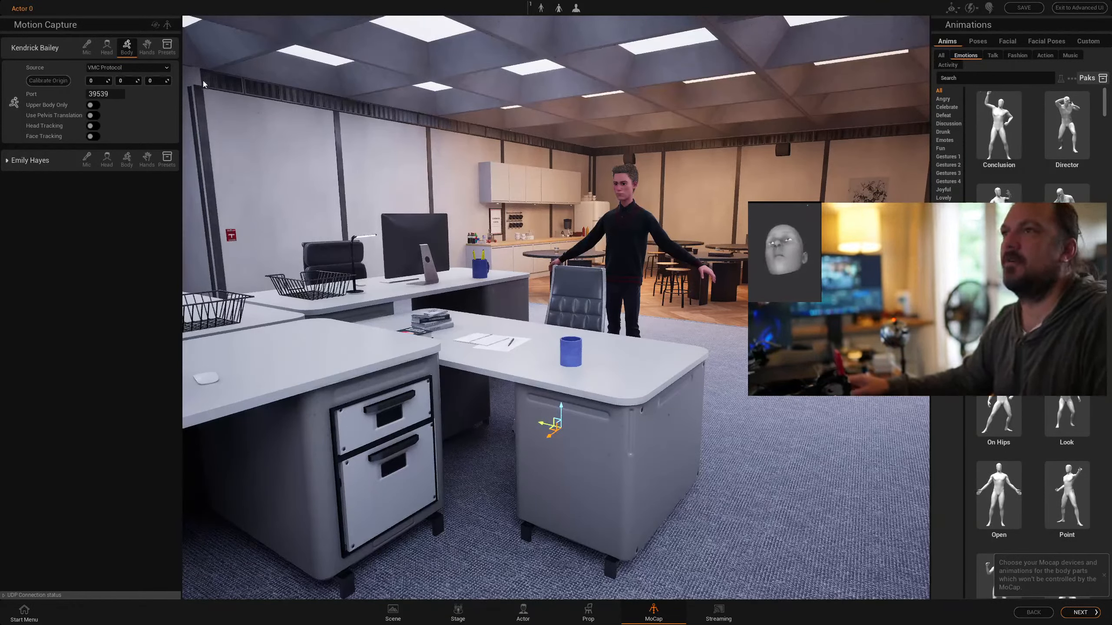
click(106, 46)
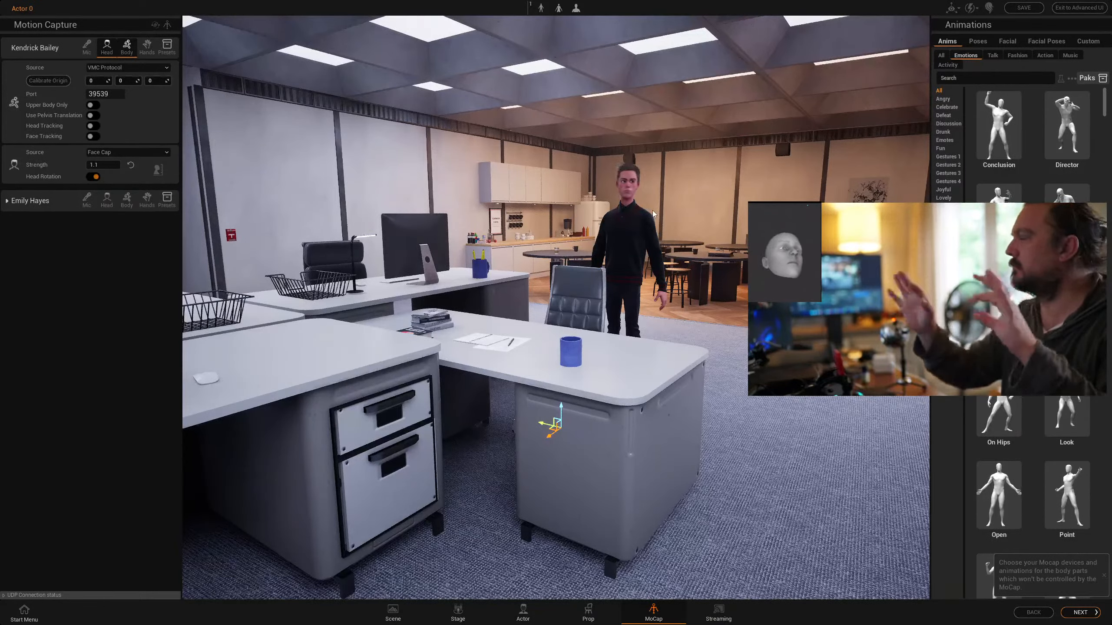
Switch the actor's body capture source to Off and back to VMC Protocol, with Upper Body Only enabled
click(105, 68)
click(103, 82)
click(101, 67)
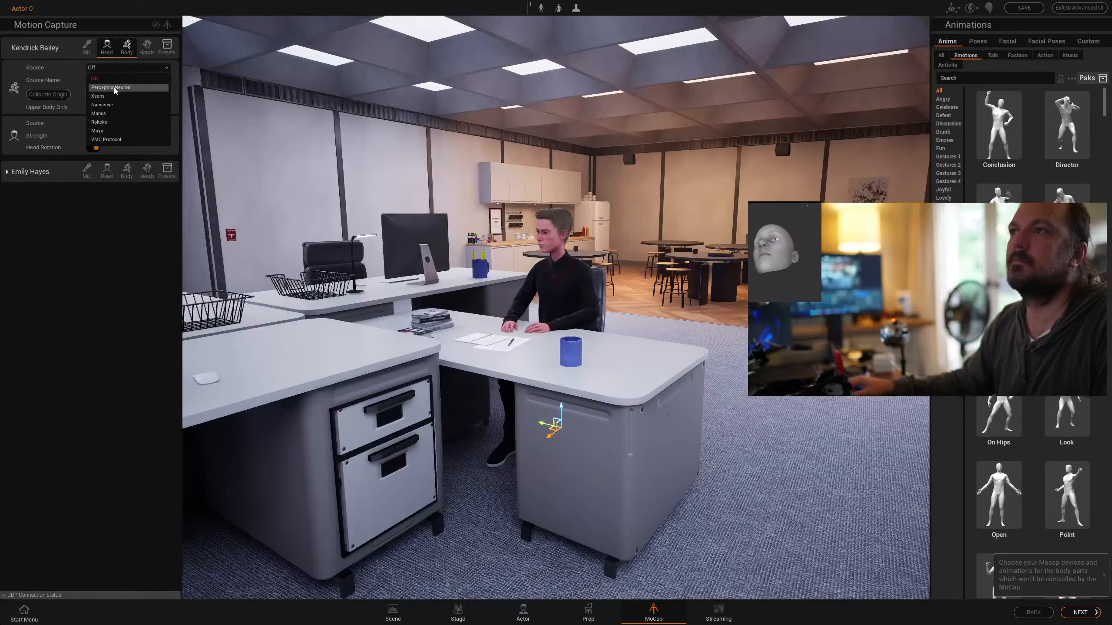
click(71, 74)
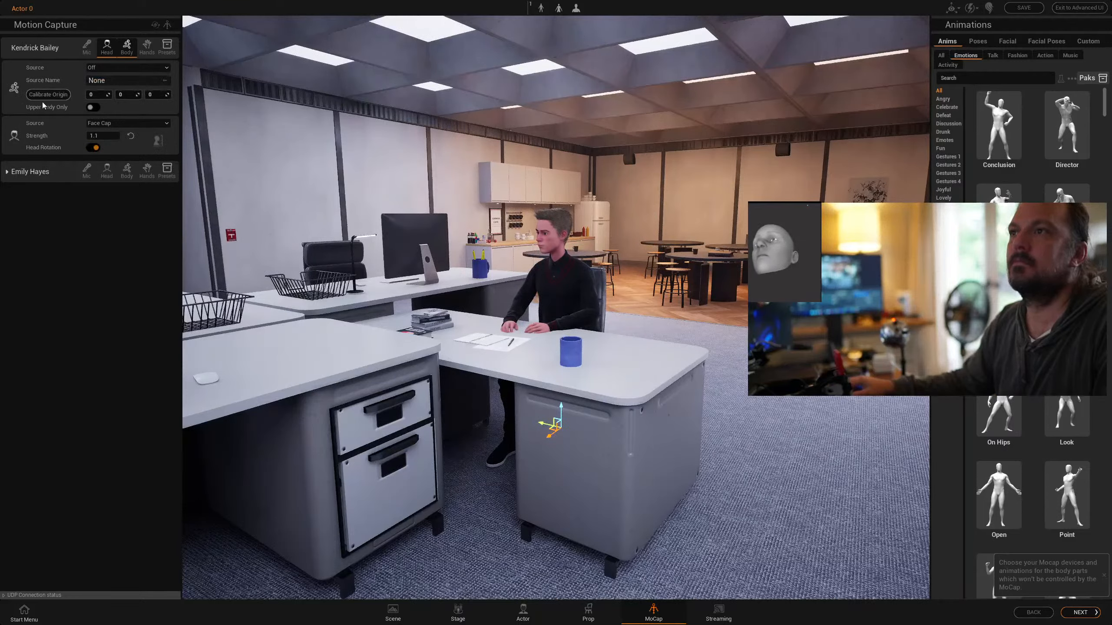
click(114, 66)
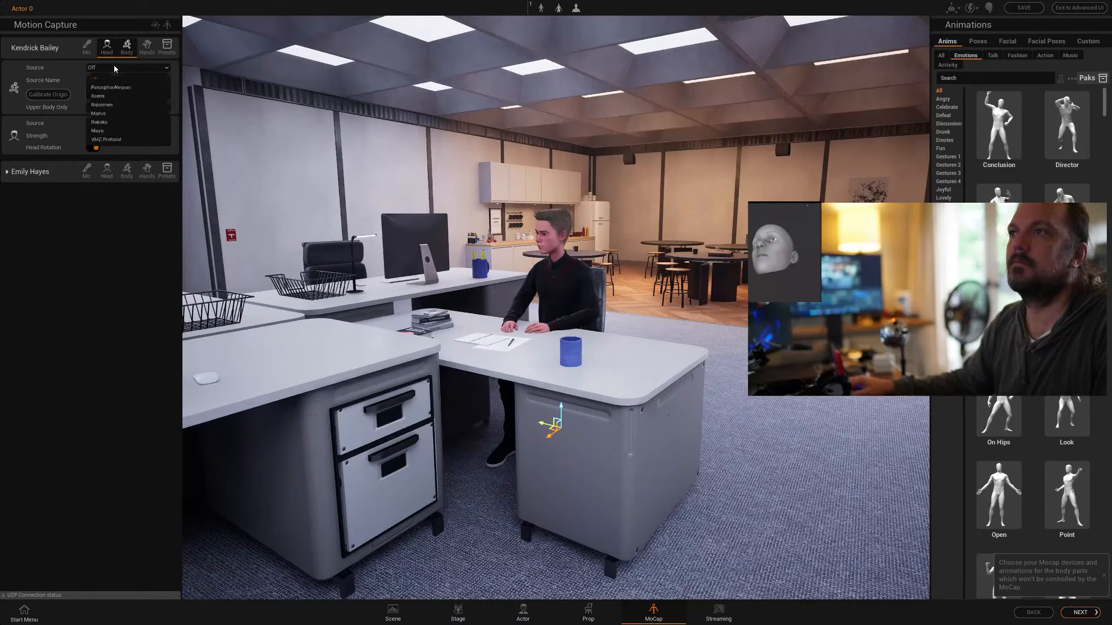
click(106, 140)
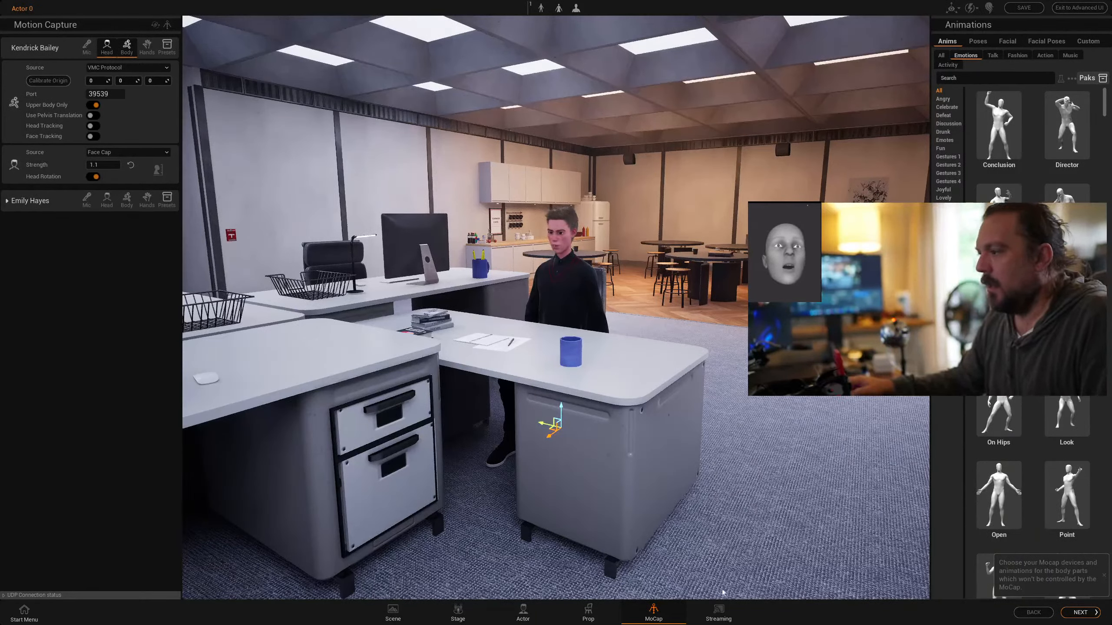
Preview the close-up and mid-shot preset cameras and start streaming from Right MidFullShot
click(719, 611)
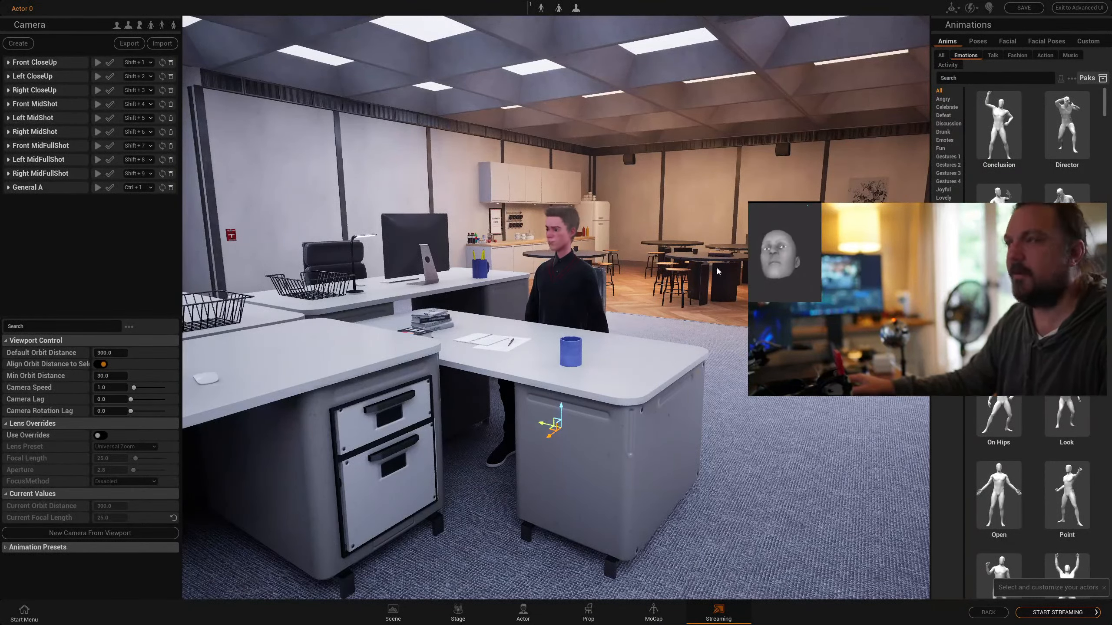
key(shift+1)
key(shift+2)
key(shift+3)
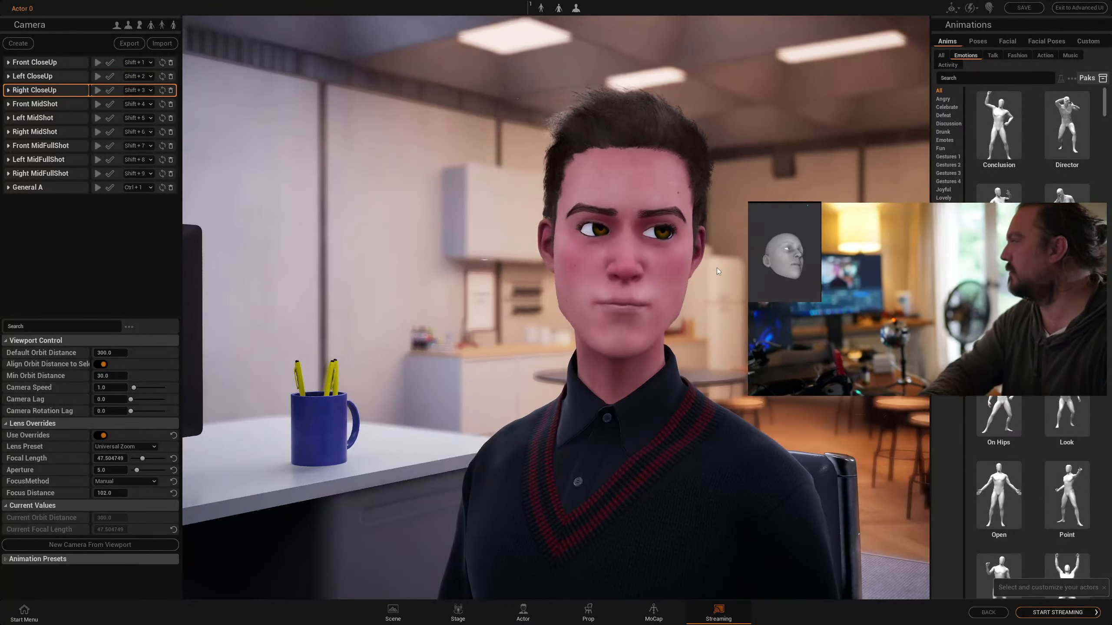
key(shift+5)
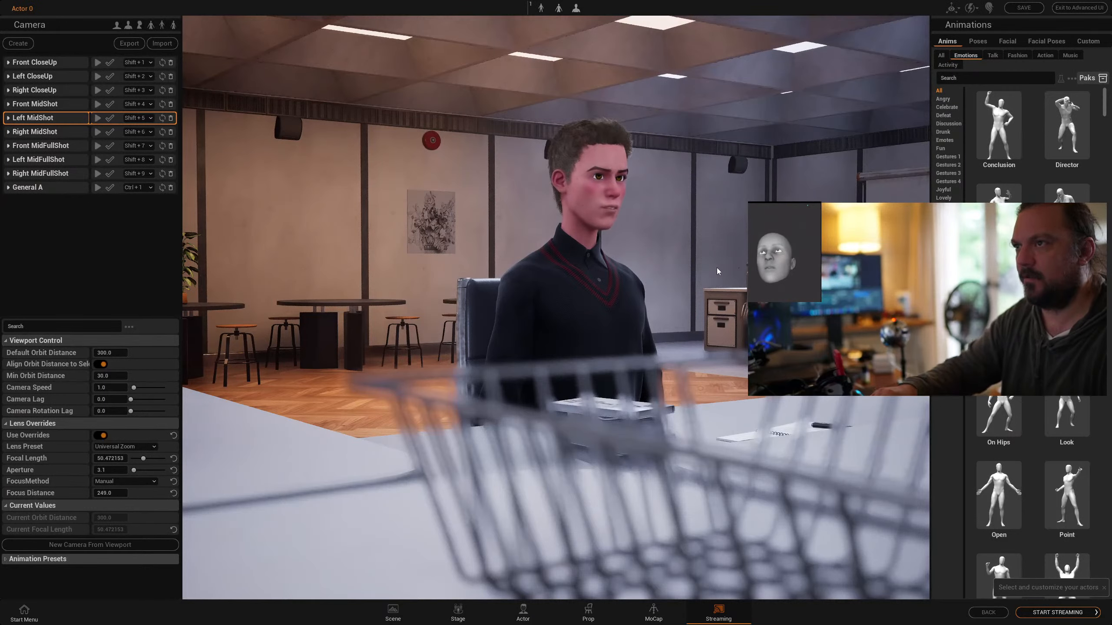
key(shift+1)
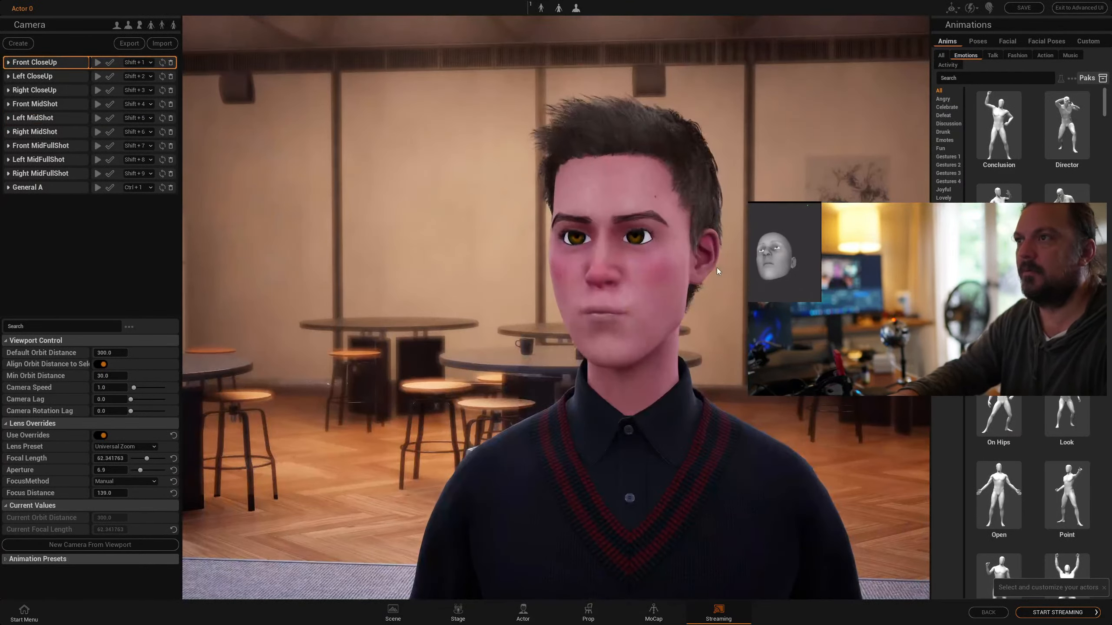
key(shift+9)
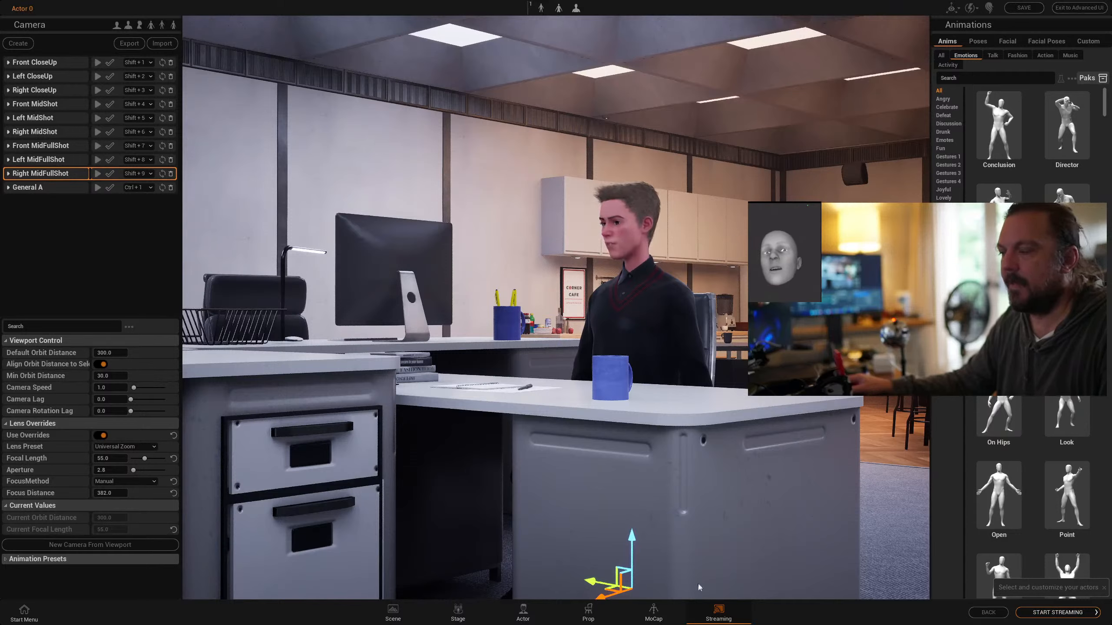
click(1046, 613)
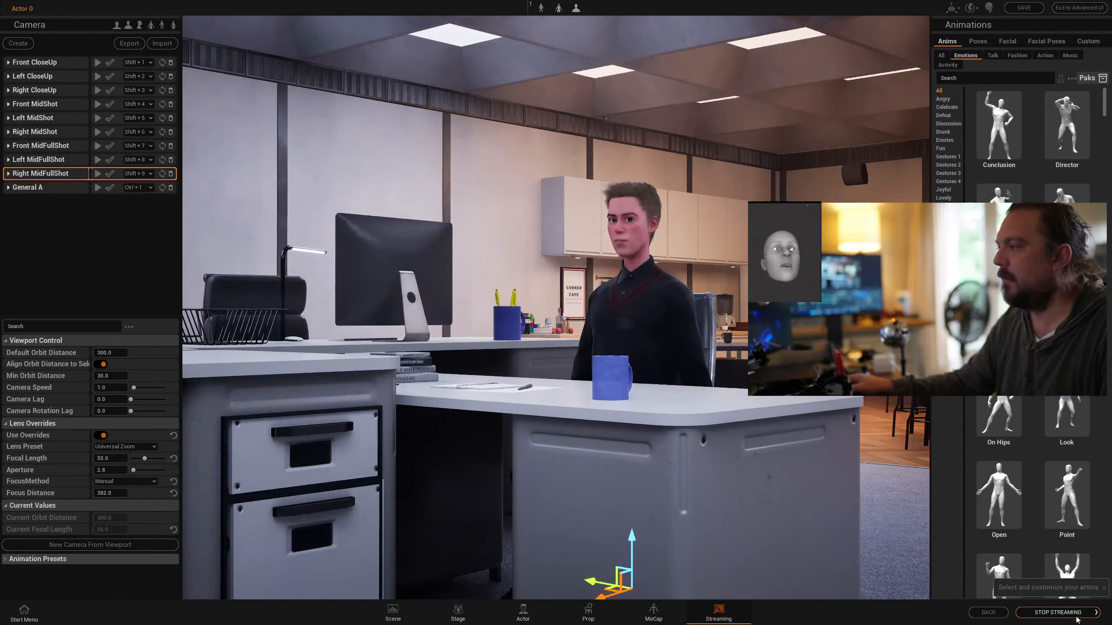
Switch to Zoom and start a new video meeting without joining the computer audio
key(super)
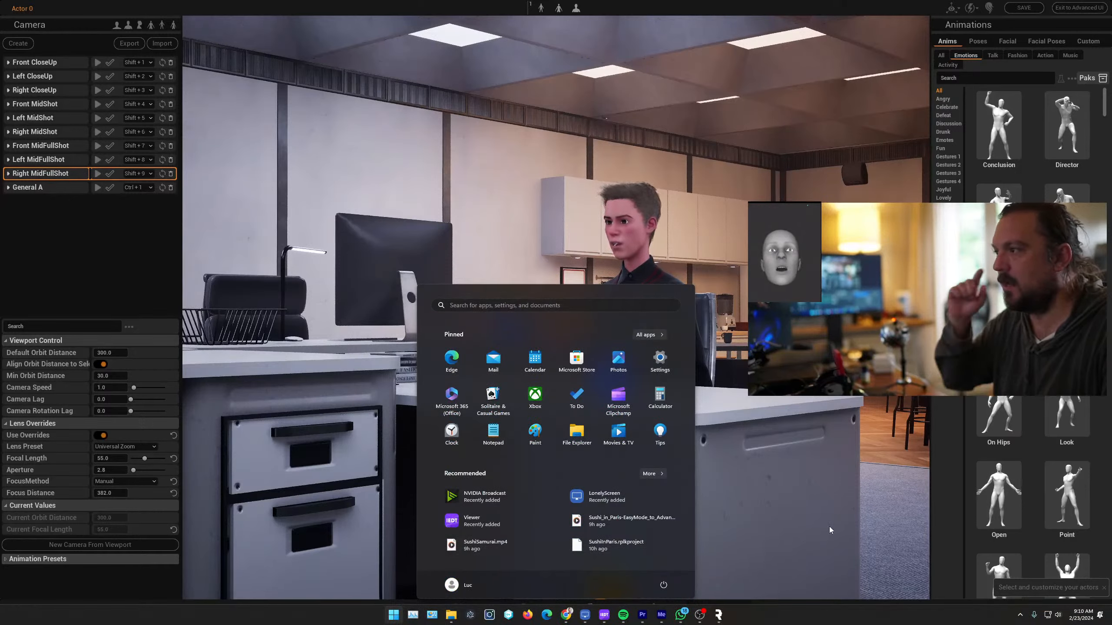
text(zoom)
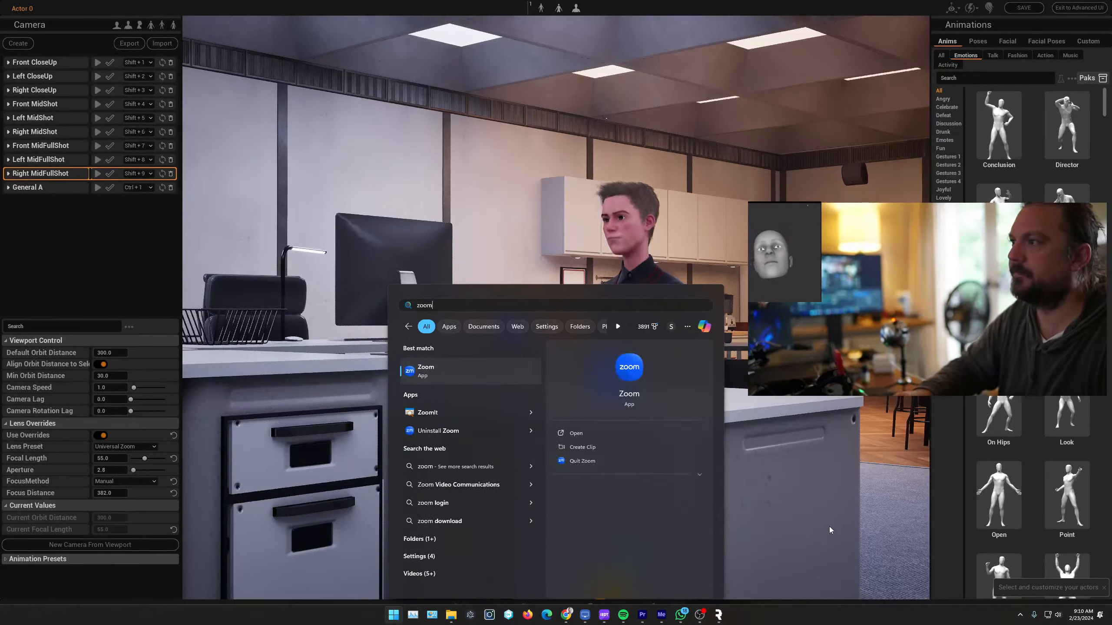
key(Return)
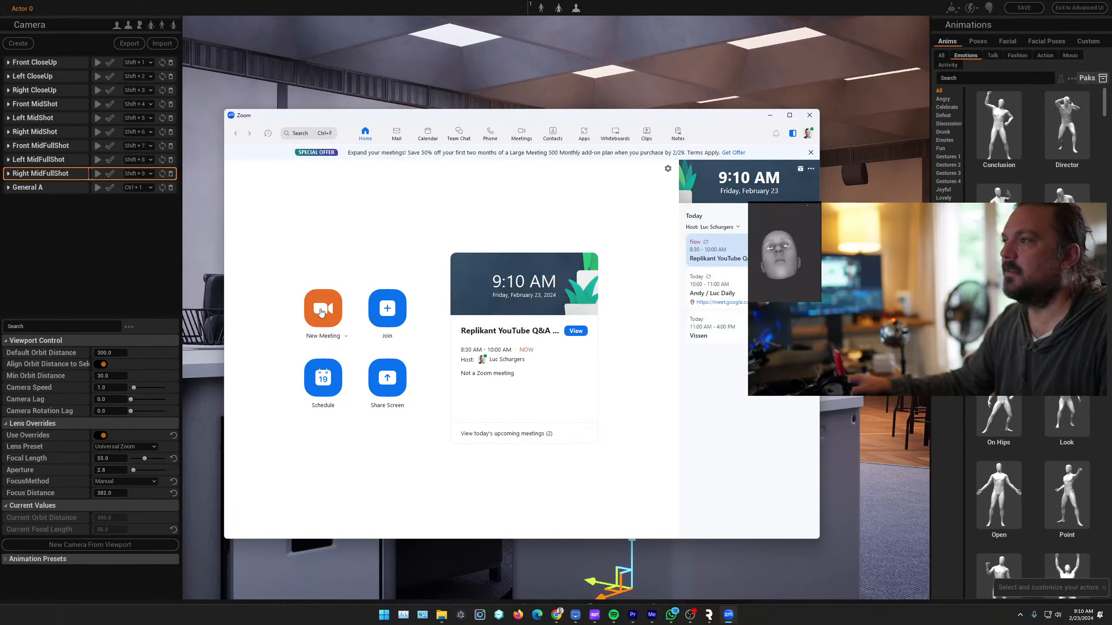
click(323, 309)
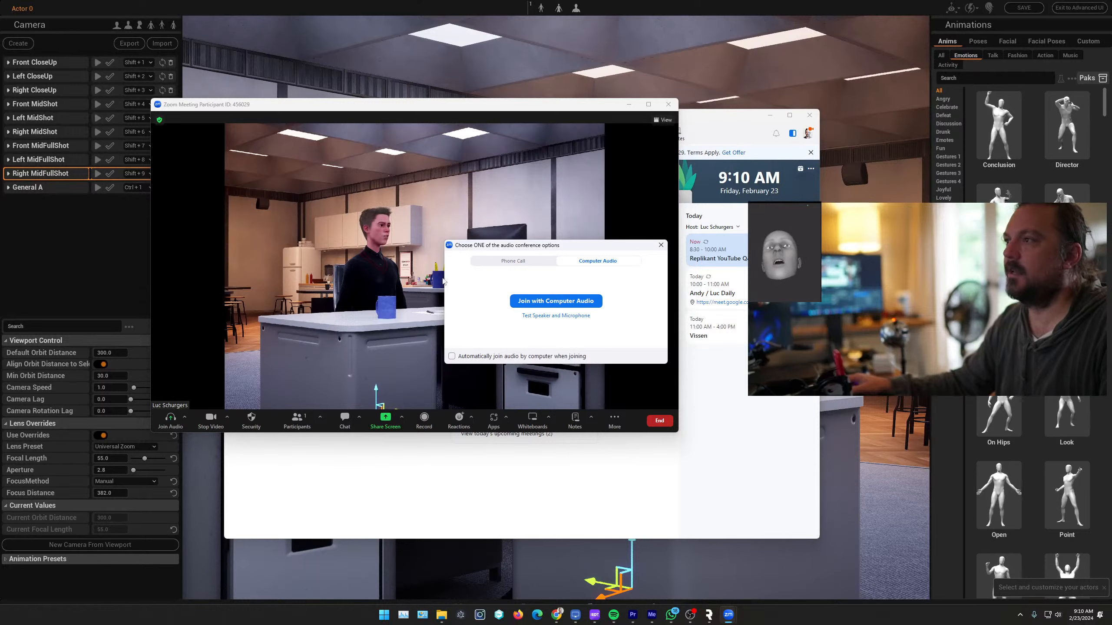
click(661, 246)
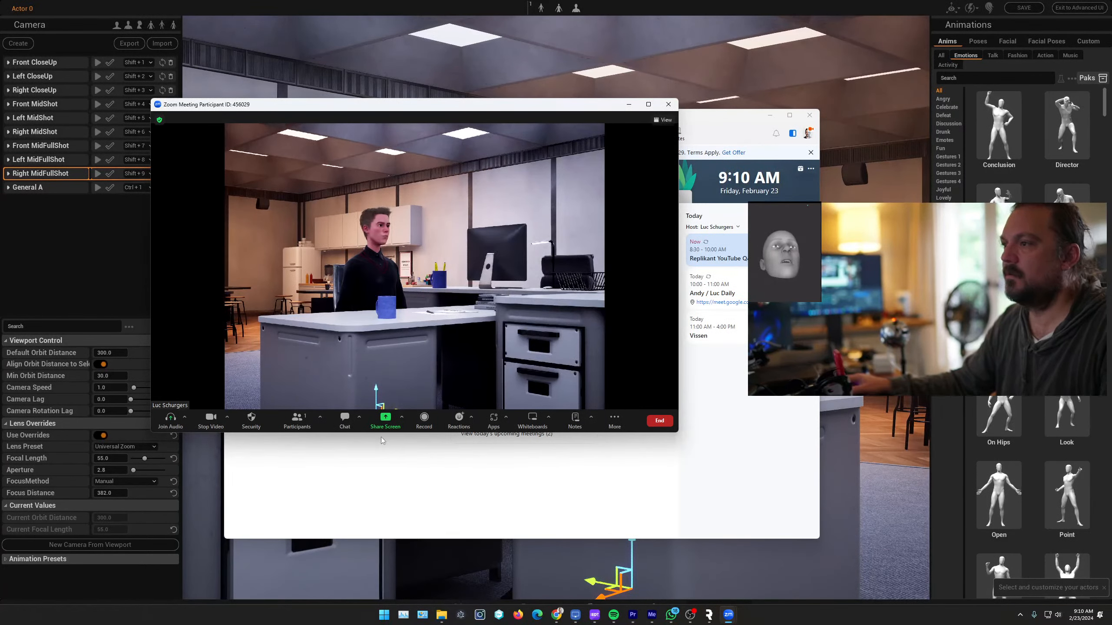
Check which camera the Zoom meeting uses and move the meeting window aside
click(402, 418)
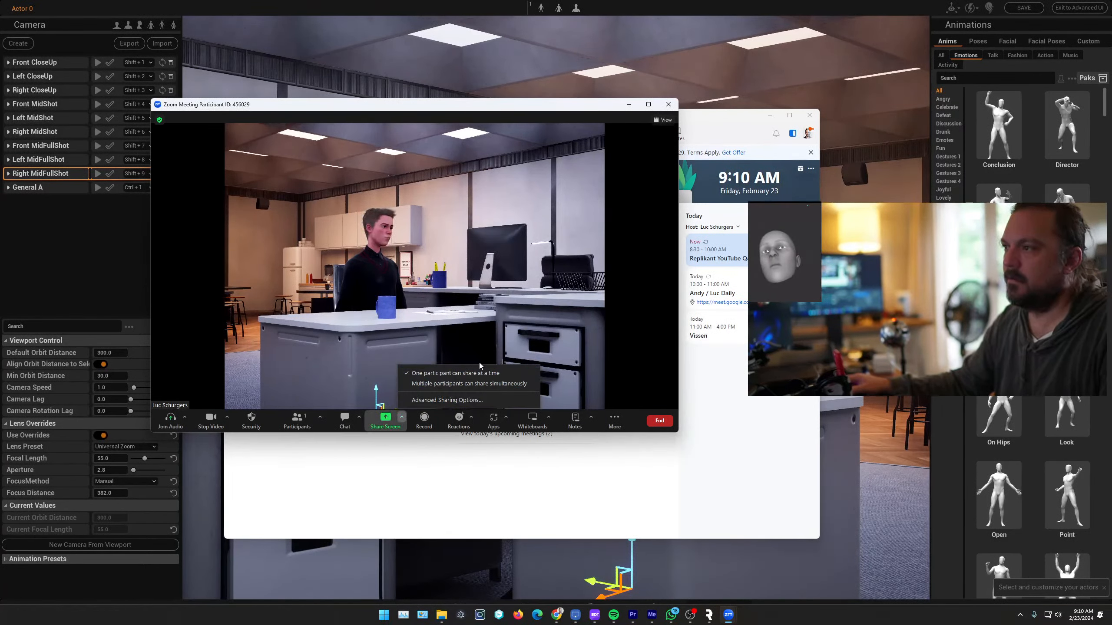
click(227, 417)
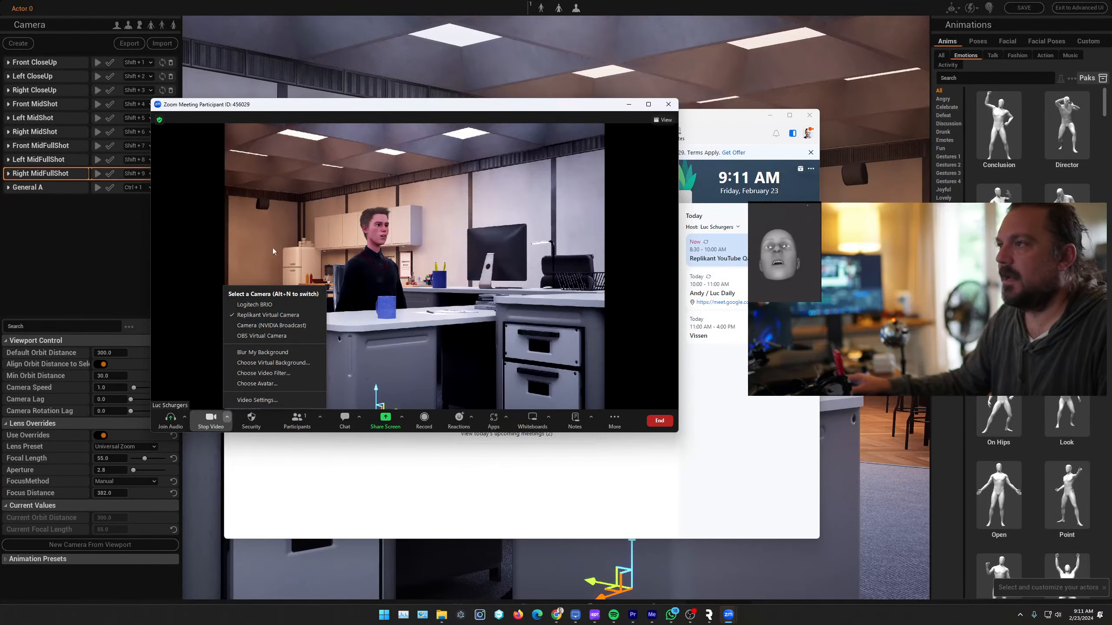
drag(331, 105, 647, 156)
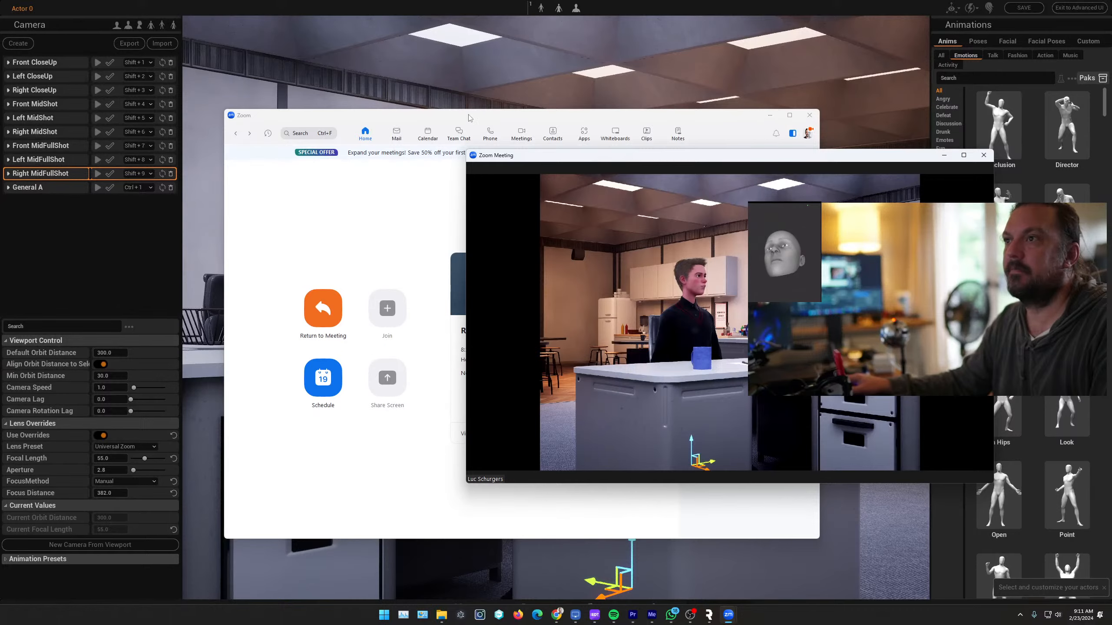
Switch the Replikant stream to the General A camera and bring the Zoom meeting back to the front
click(477, 70)
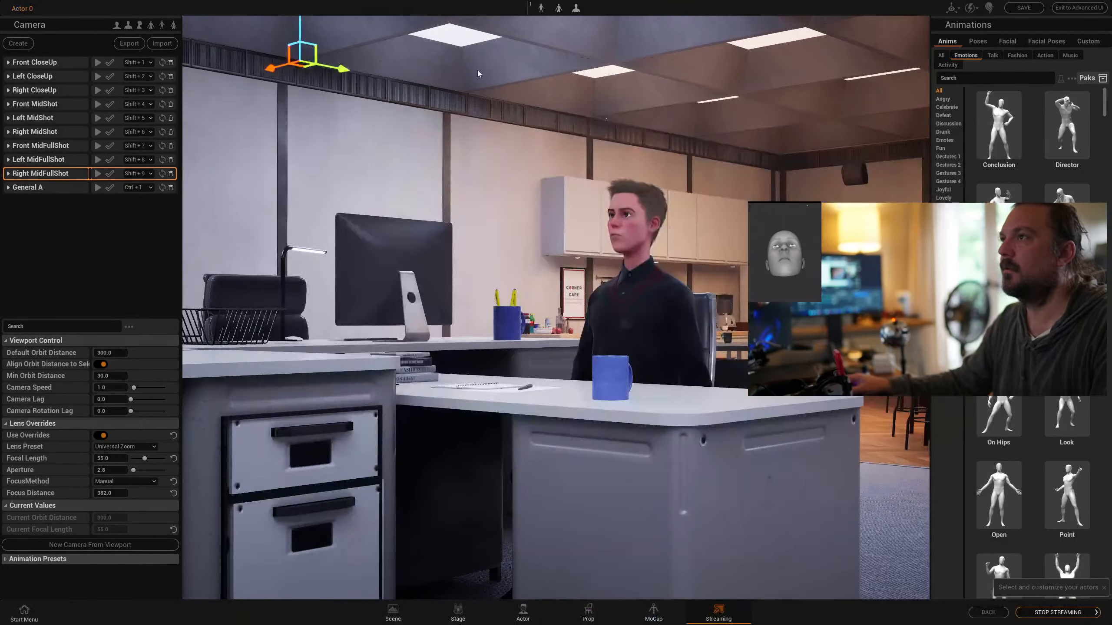
key(ctrl+1)
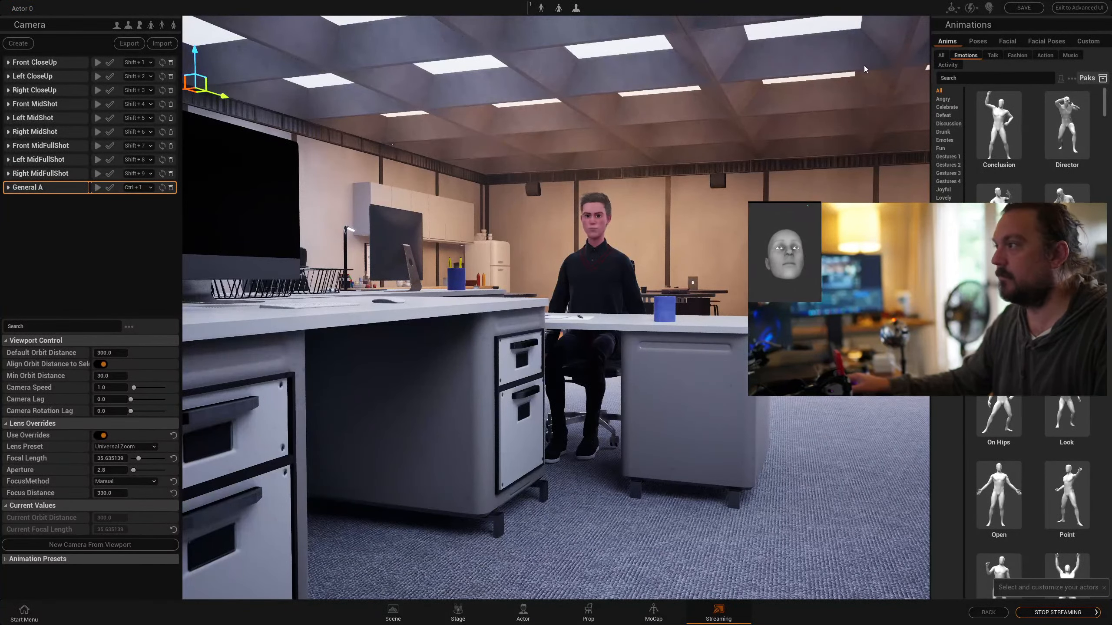
key(alt+Tab)
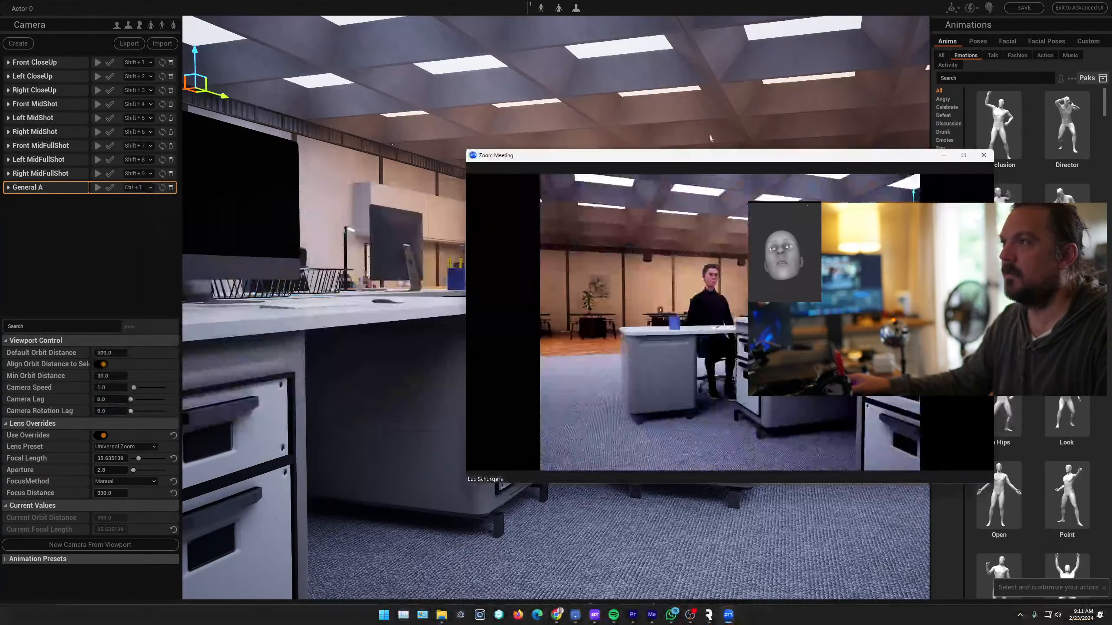
Reposition the Zoom meeting window over the viewport and end the meeting
drag(593, 161, 440, 166)
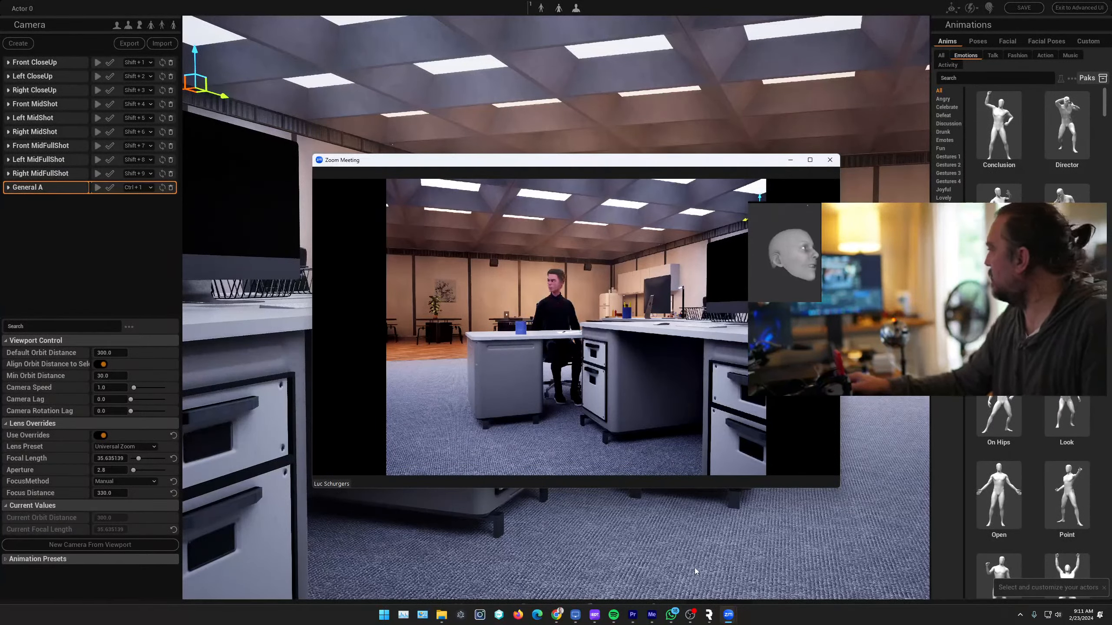
click(829, 160)
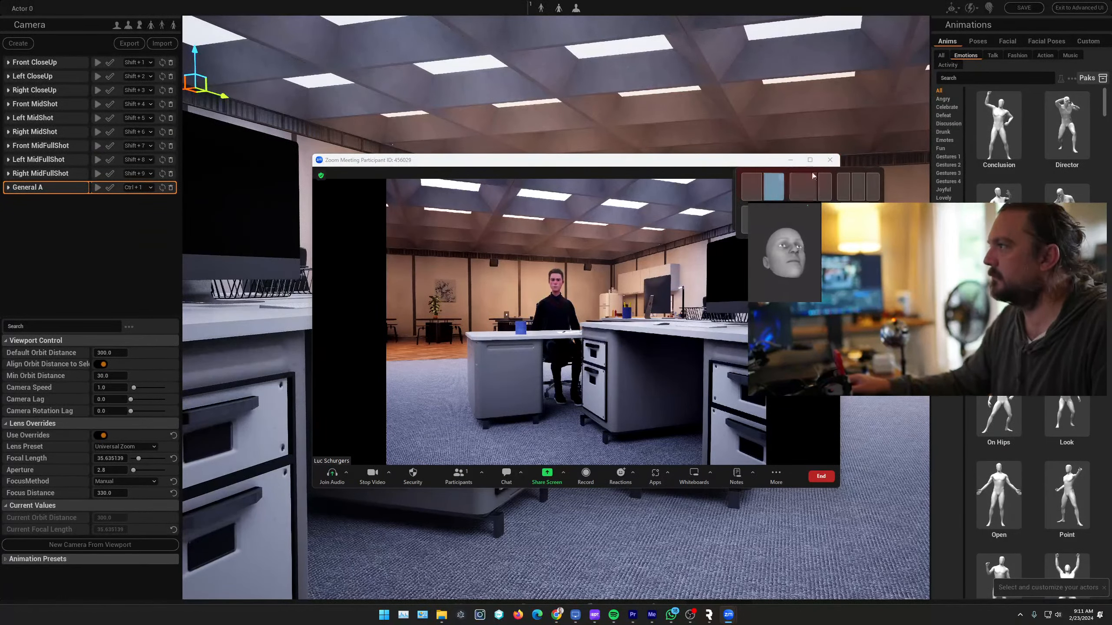
click(766, 182)
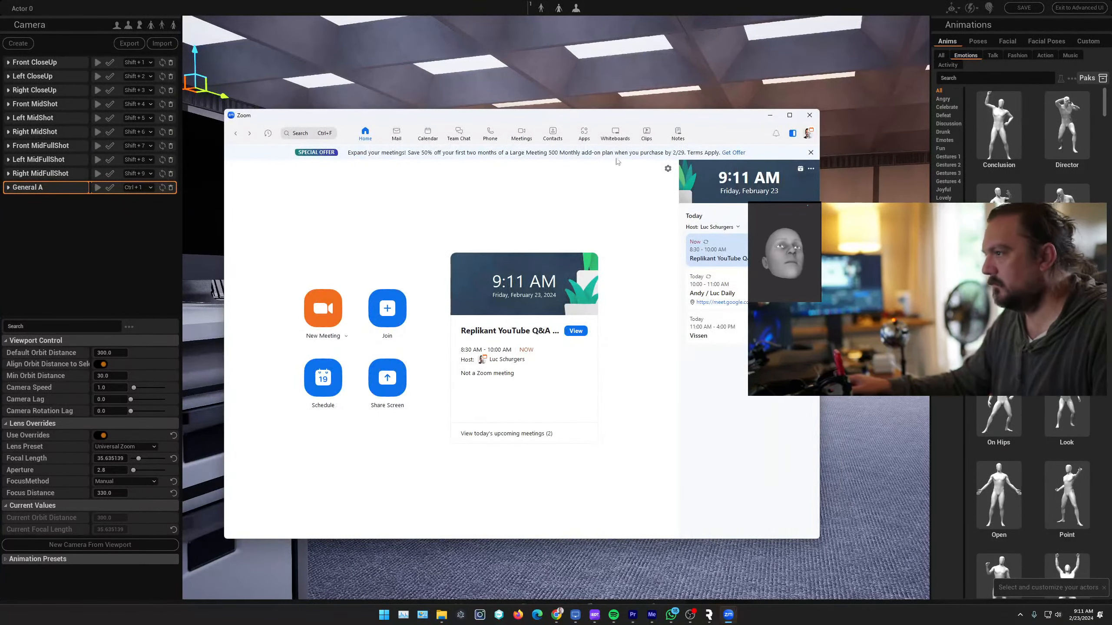
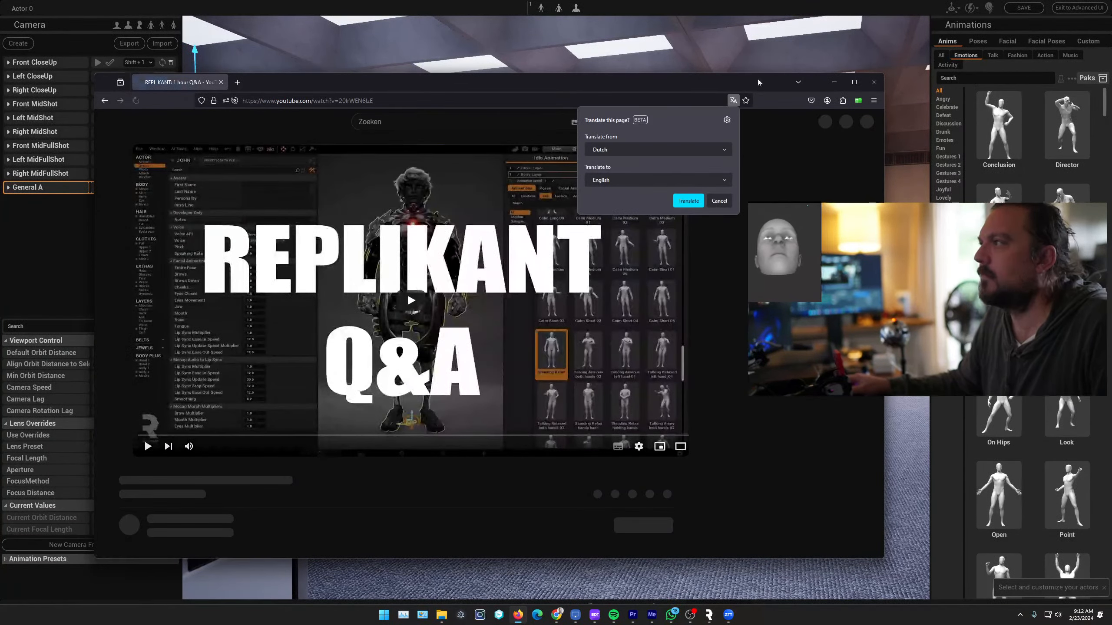
Dismiss the page translation prompt and play the REPLIKANT: 1 hour Q&A livestream with its sound muted
click(719, 201)
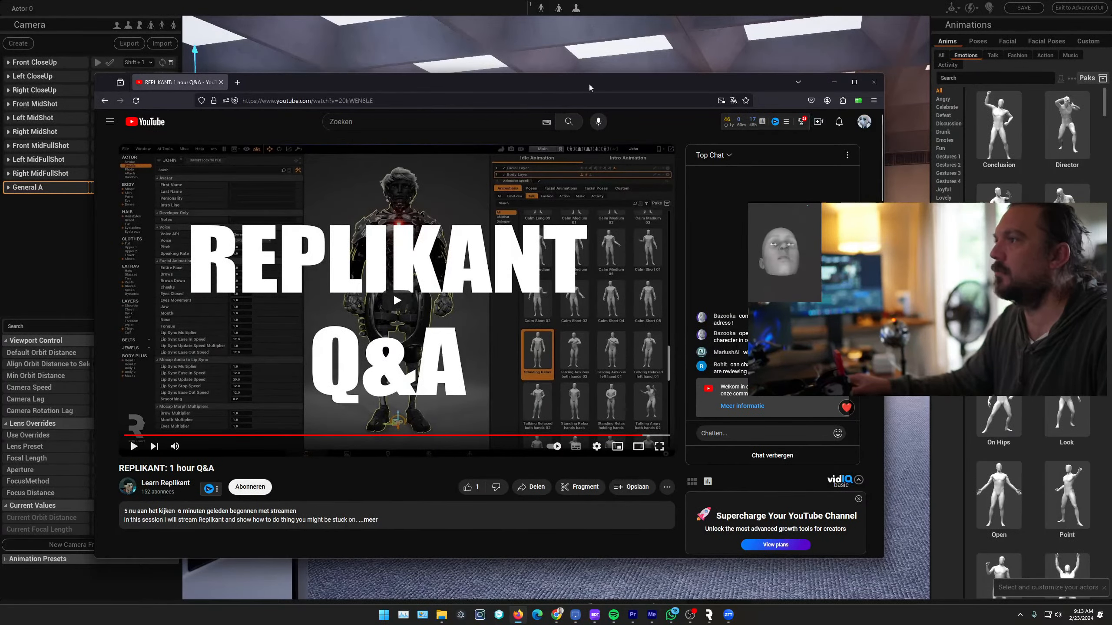
click(133, 446)
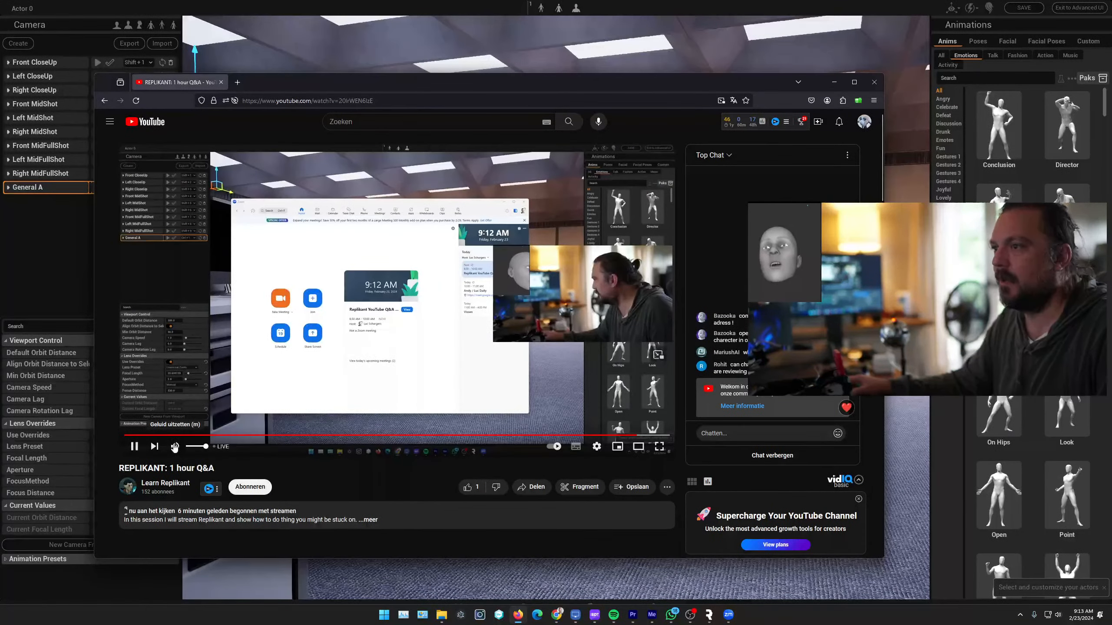
click(175, 446)
Narrow the browser window showing the livestream and move it off to the neighbouring monitor
drag(883, 261, 661, 259)
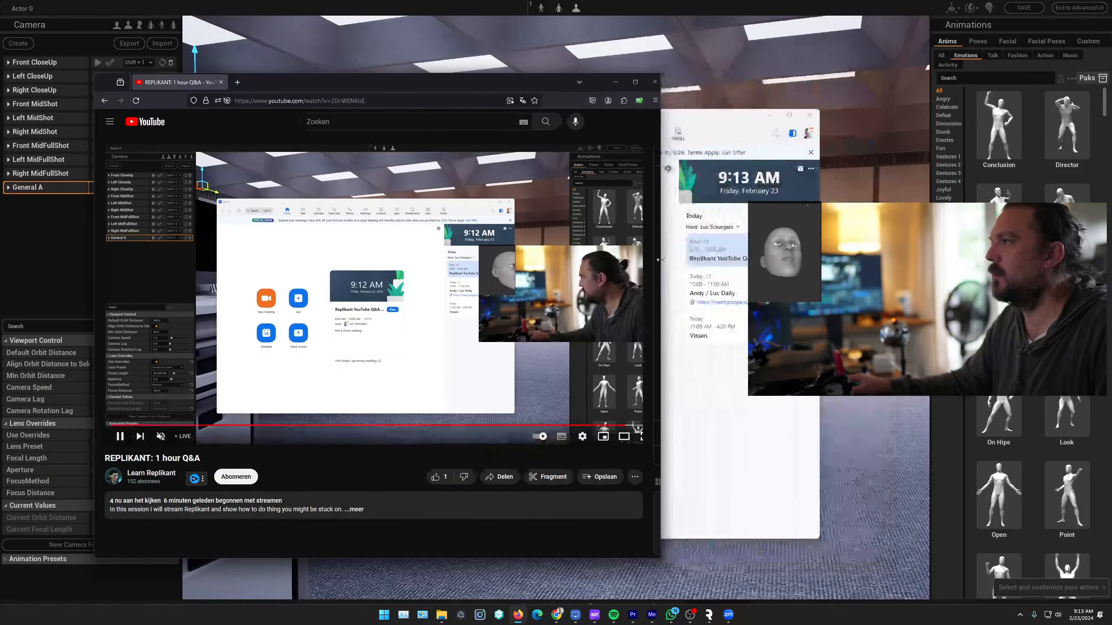
drag(295, 87, 1111, 163)
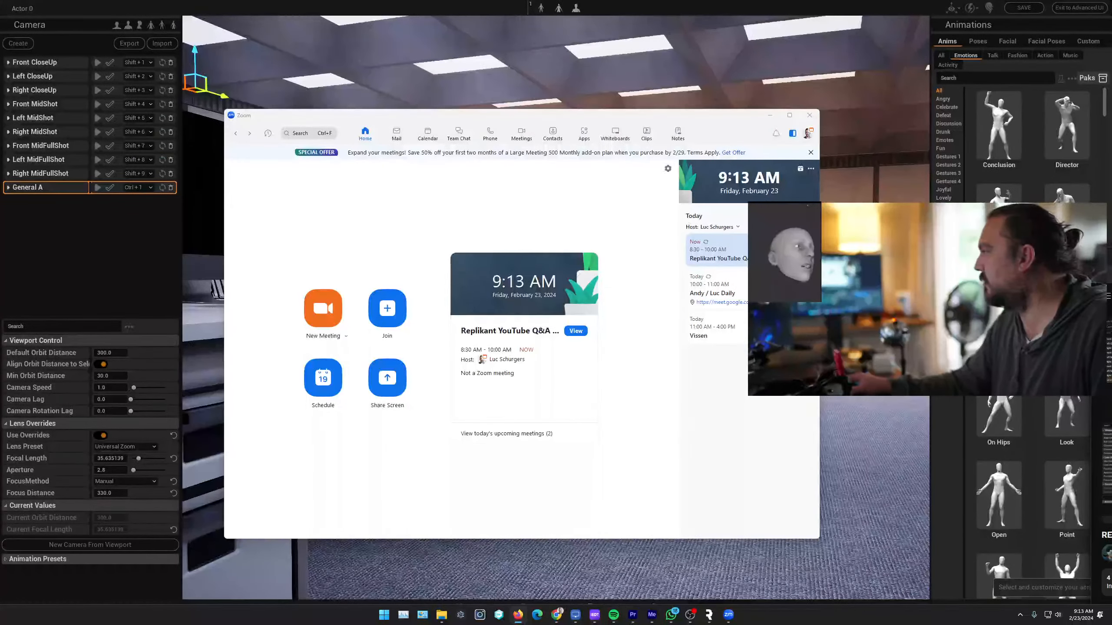
drag(1111, 258, 1111, 234)
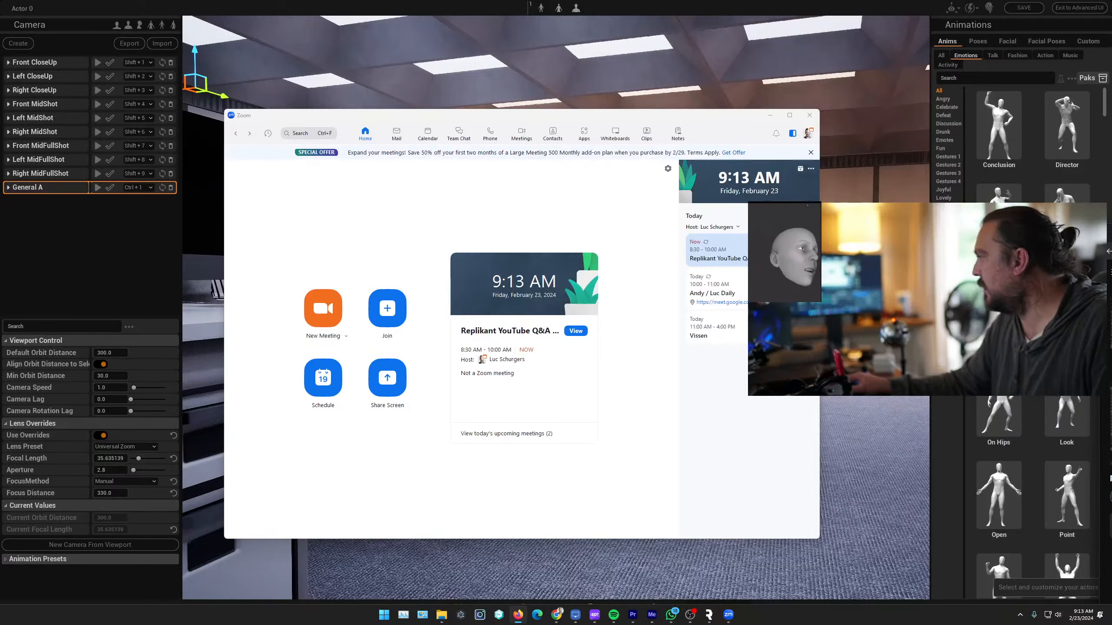
drag(1111, 234, 1111, 232)
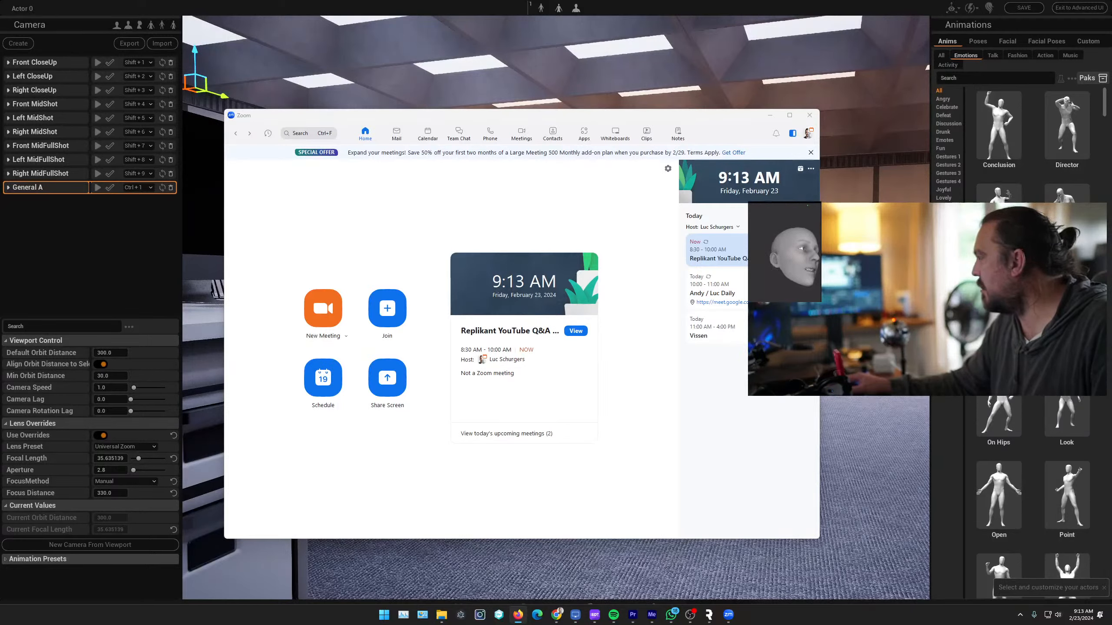
Switch back to Replikant and create an Easy Story Mode project in the Podcast Studio scene
click(829, 111)
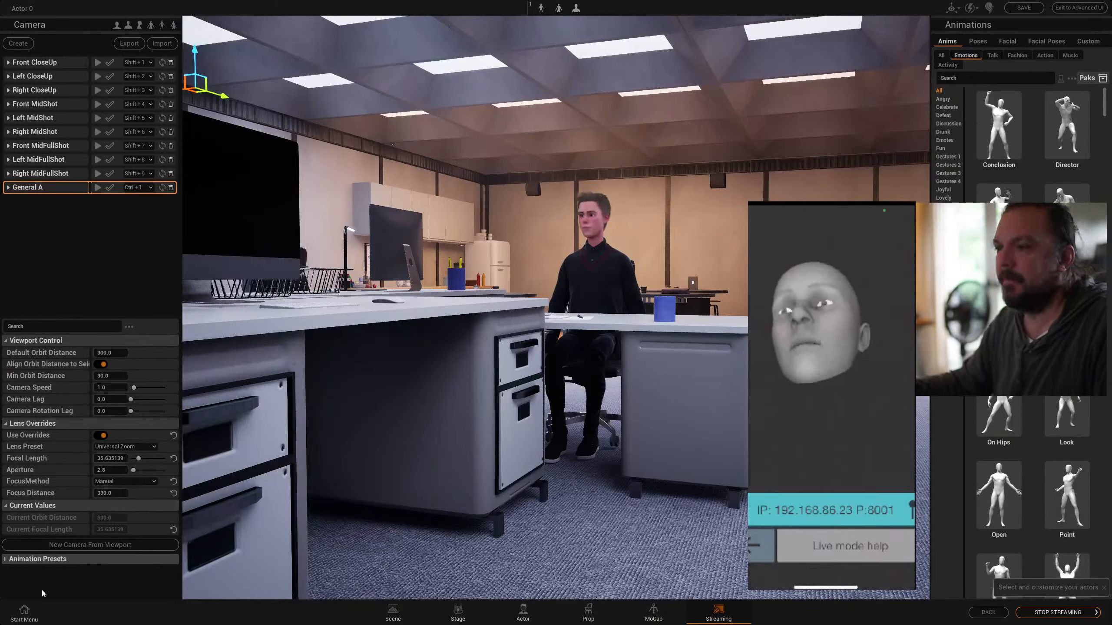
click(24, 610)
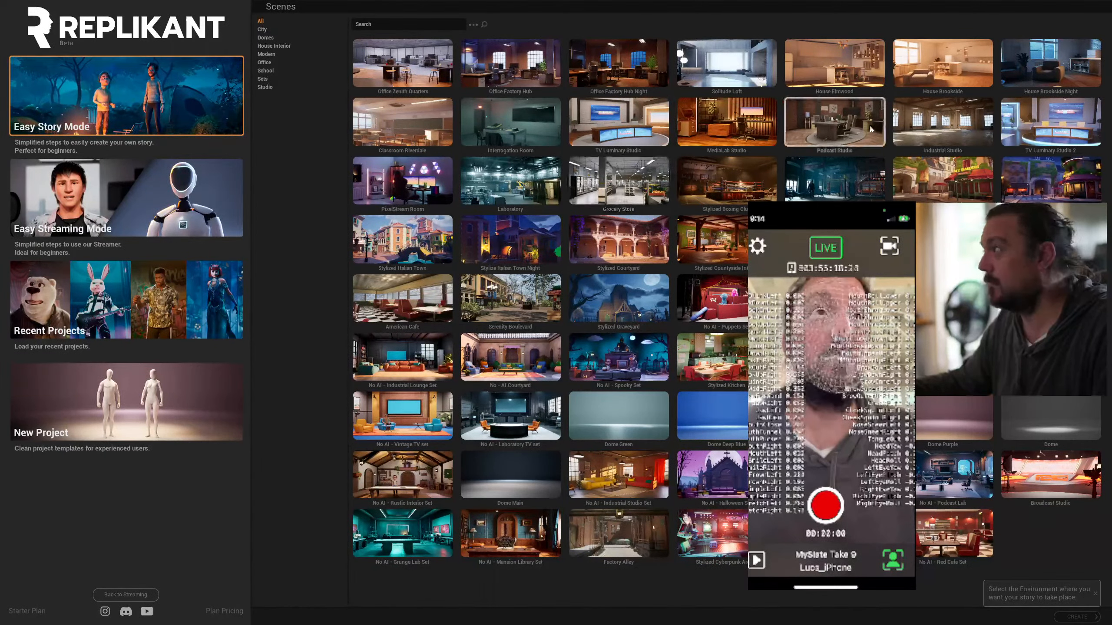
click(807, 133)
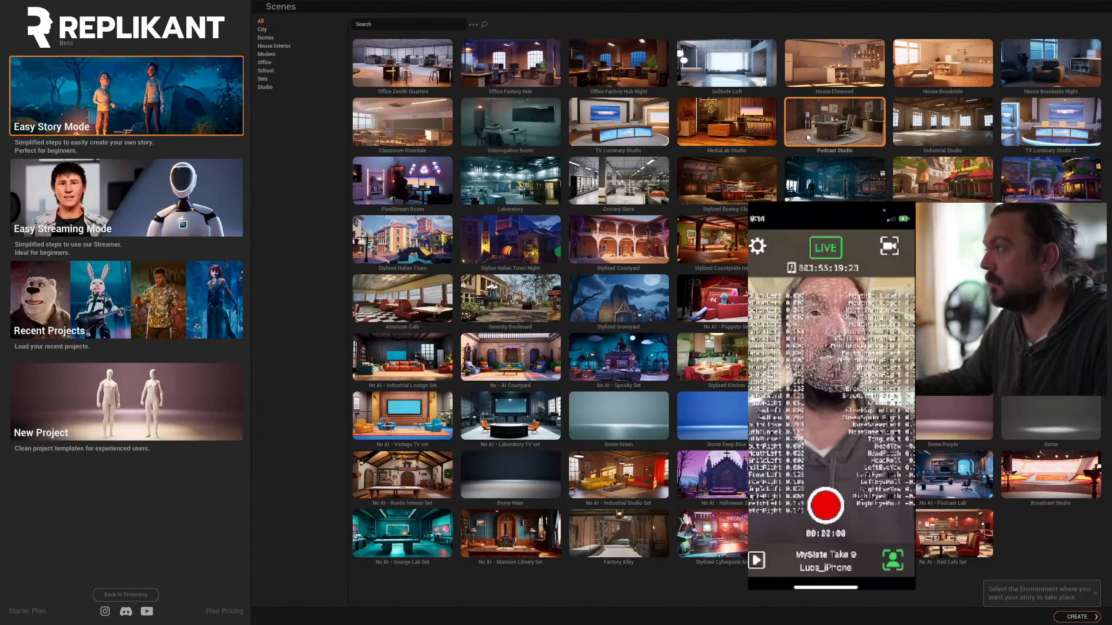
click(1071, 621)
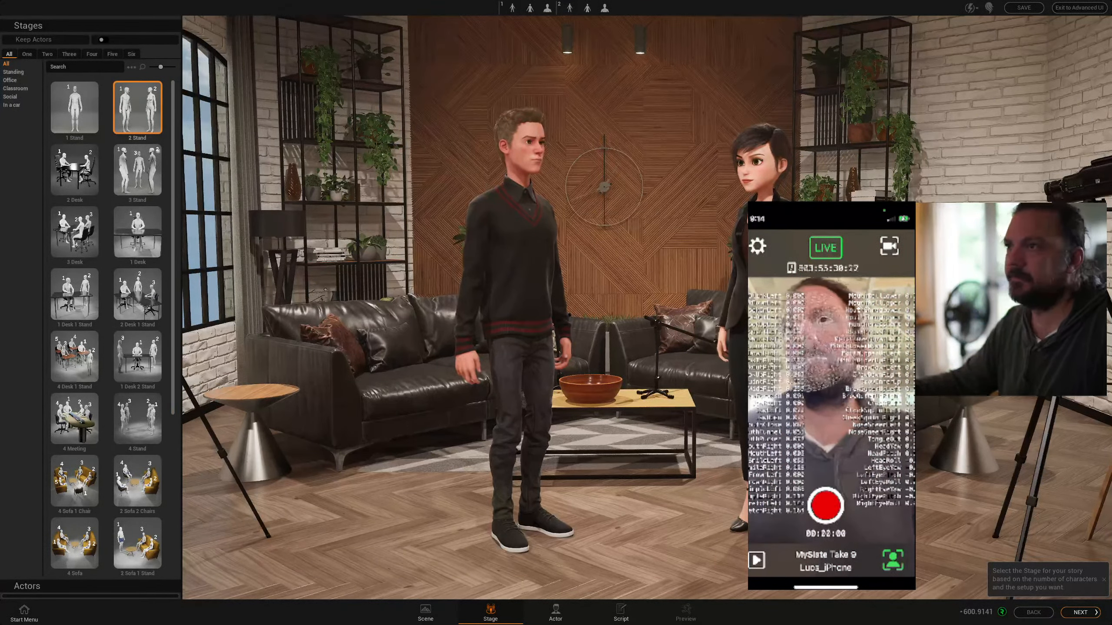
Set the stage to 1 Desk and exit to the advanced interface
click(144, 235)
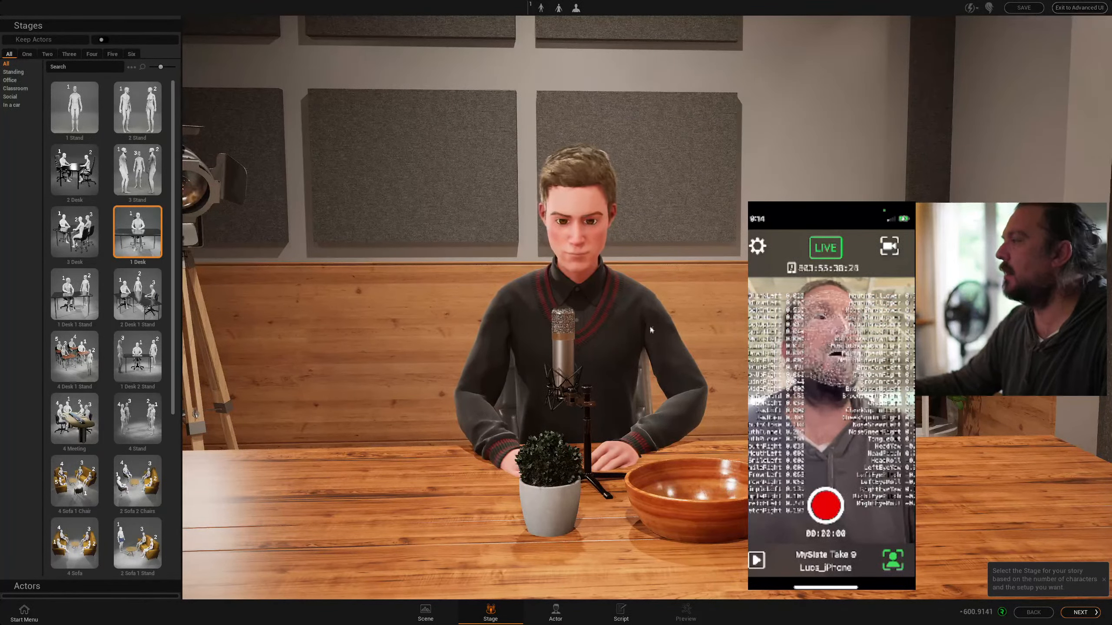
click(1077, 9)
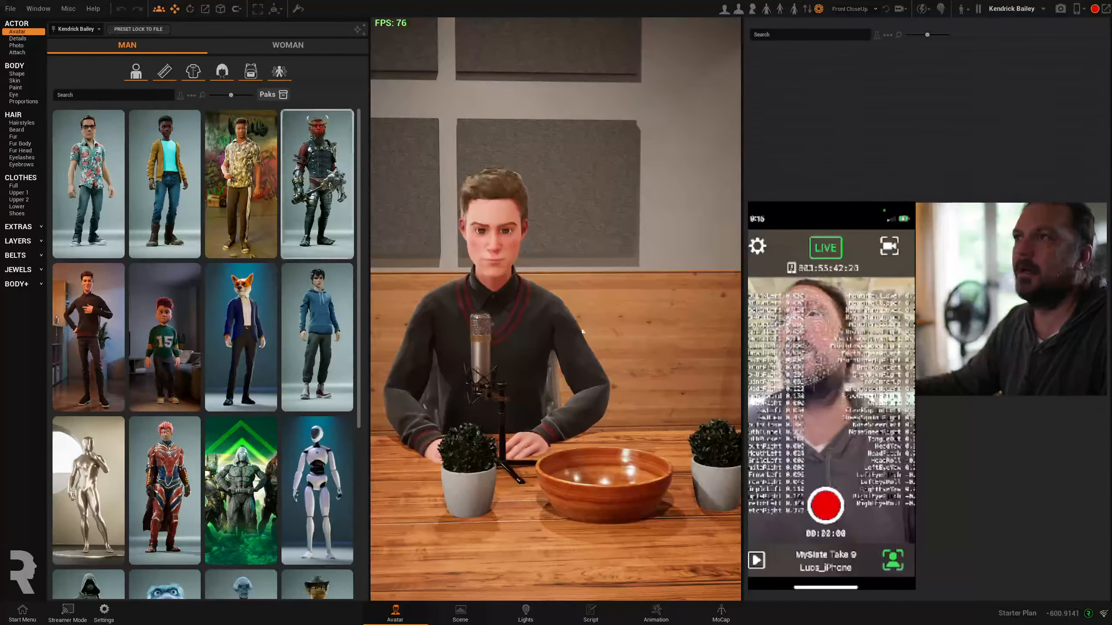
Enable head motion capture for the seated male avatar with Live Link Face and the iPhone source, and check the result on his face
click(720, 611)
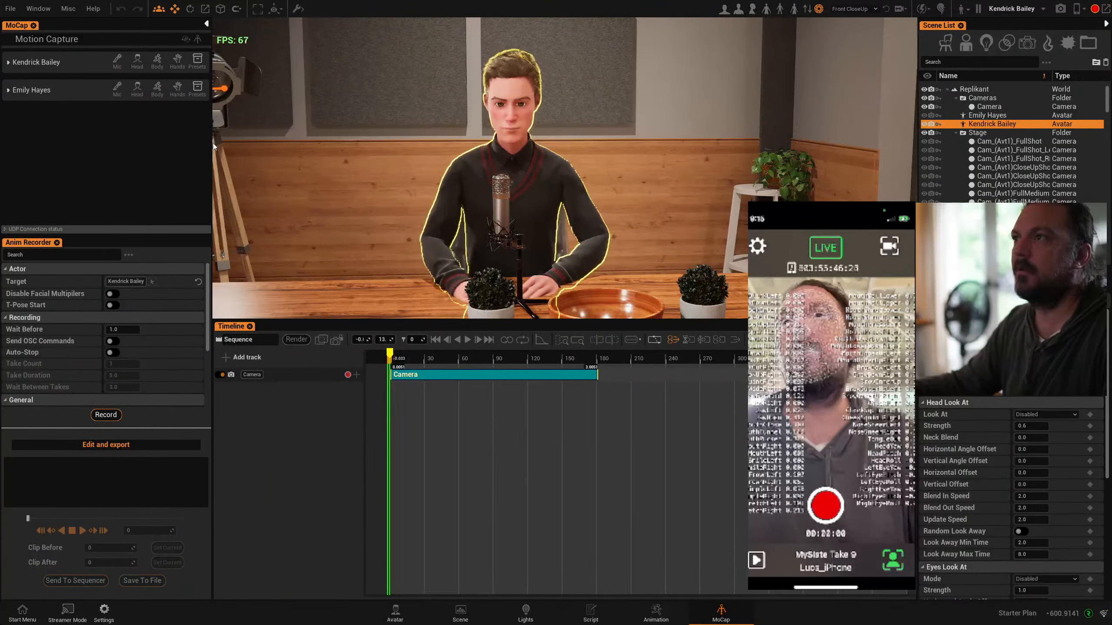
drag(211, 144, 314, 155)
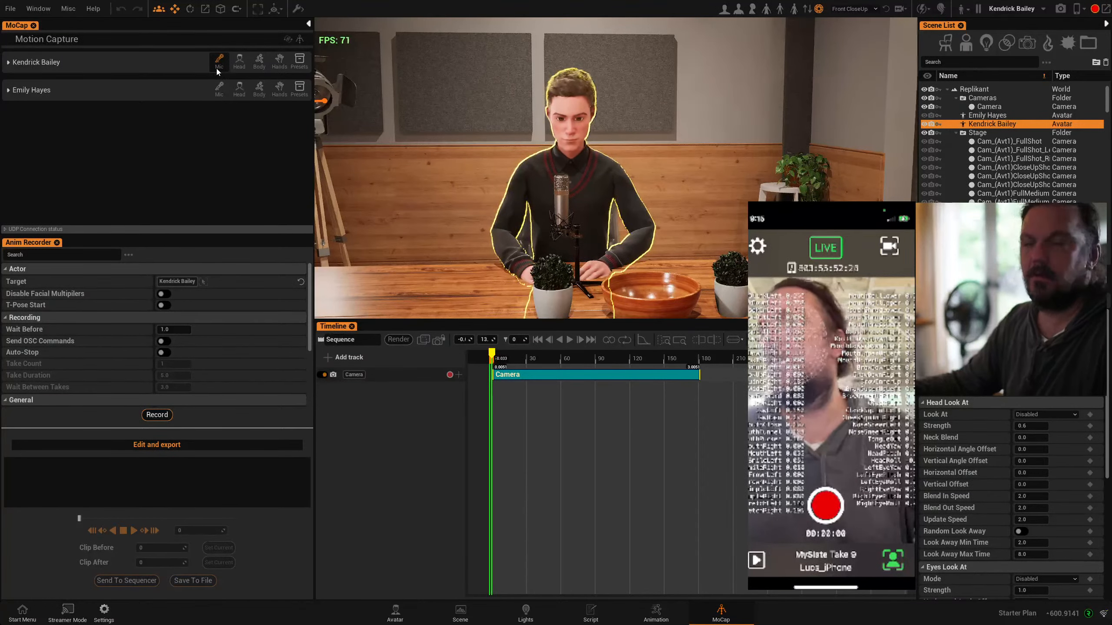
click(239, 60)
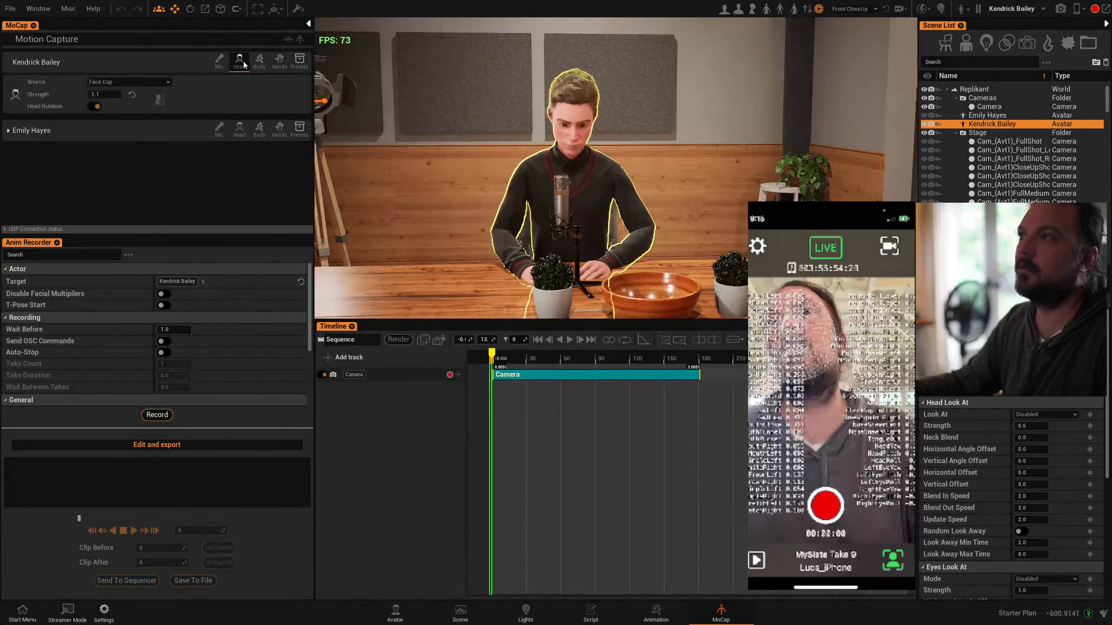
click(129, 82)
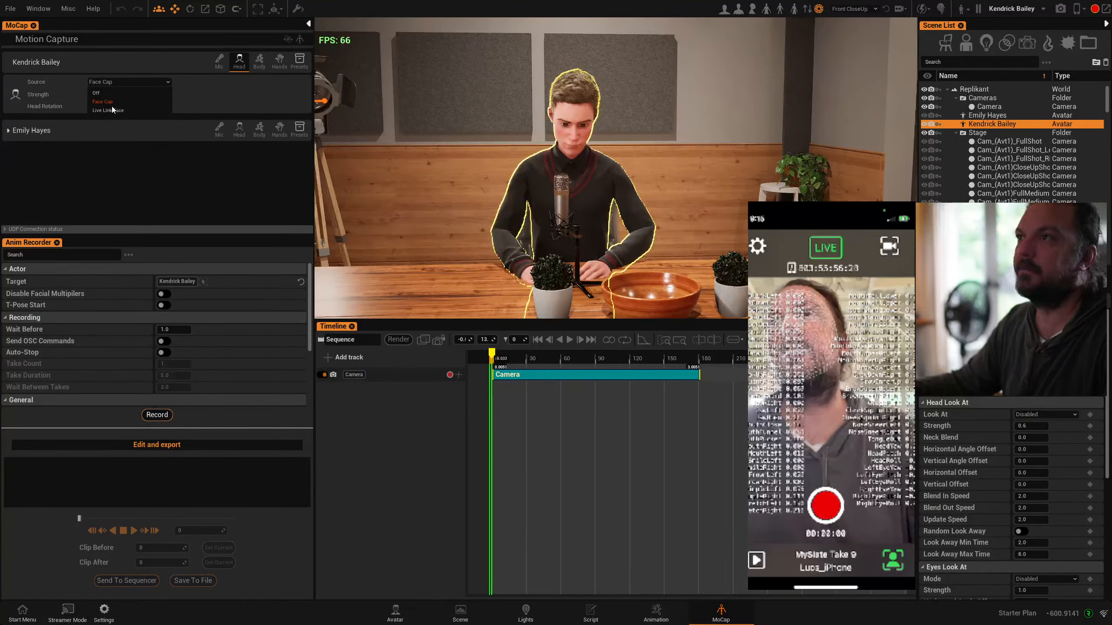
click(107, 111)
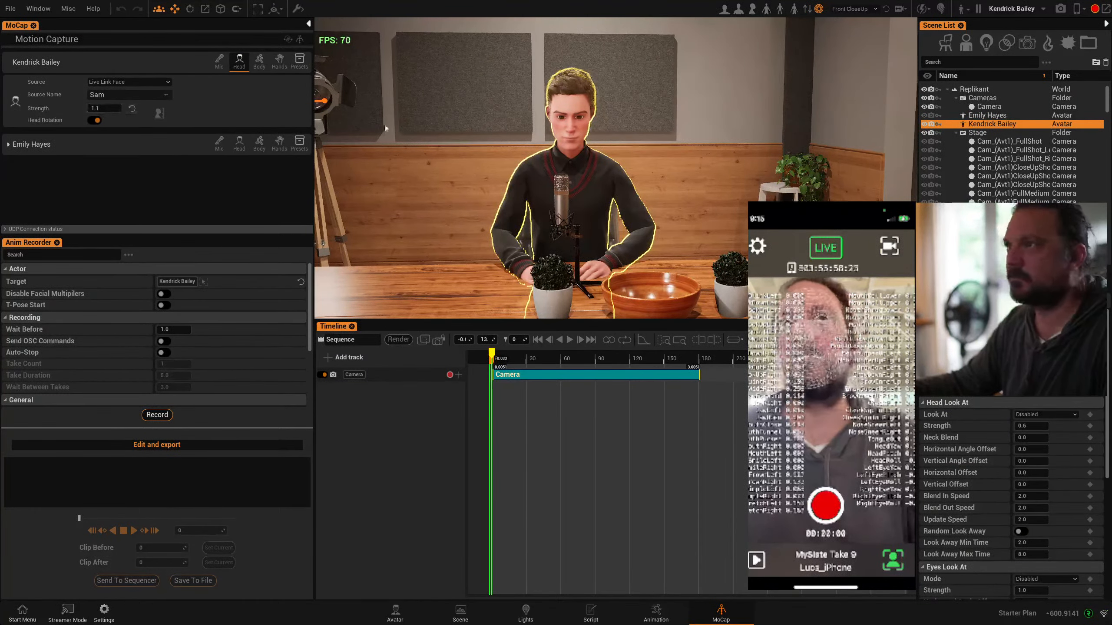
click(165, 96)
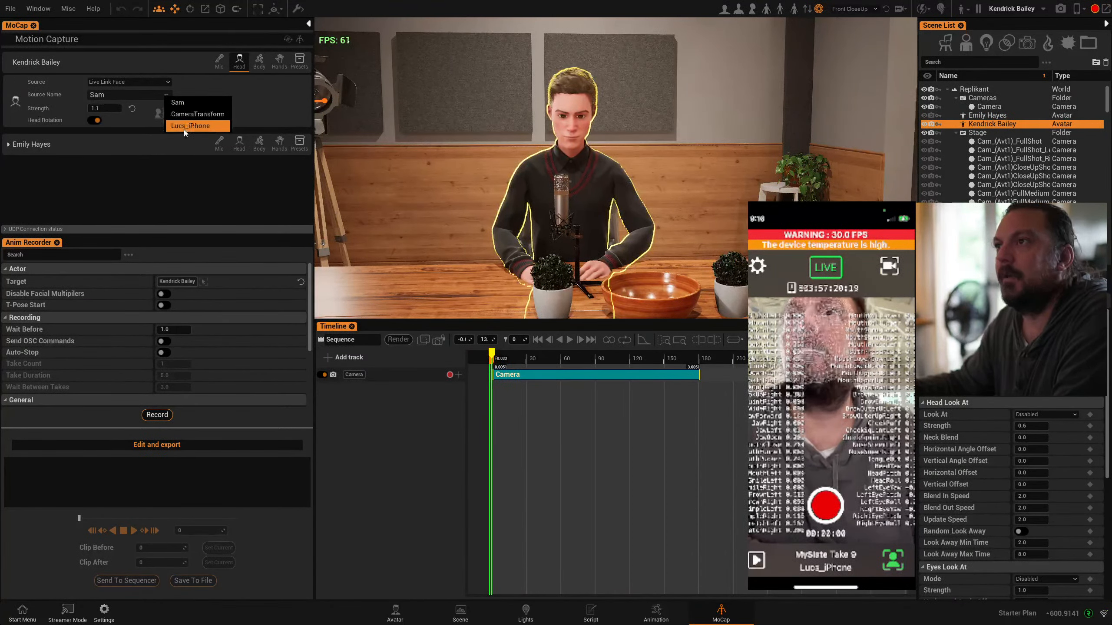
click(184, 127)
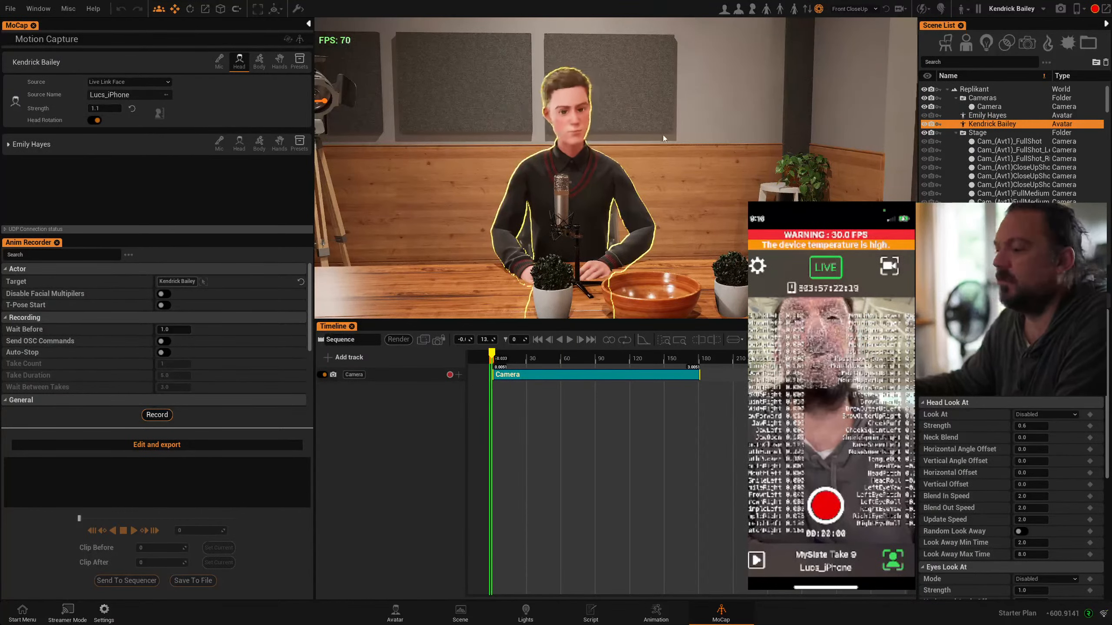
scroll(629, 142, up, 5)
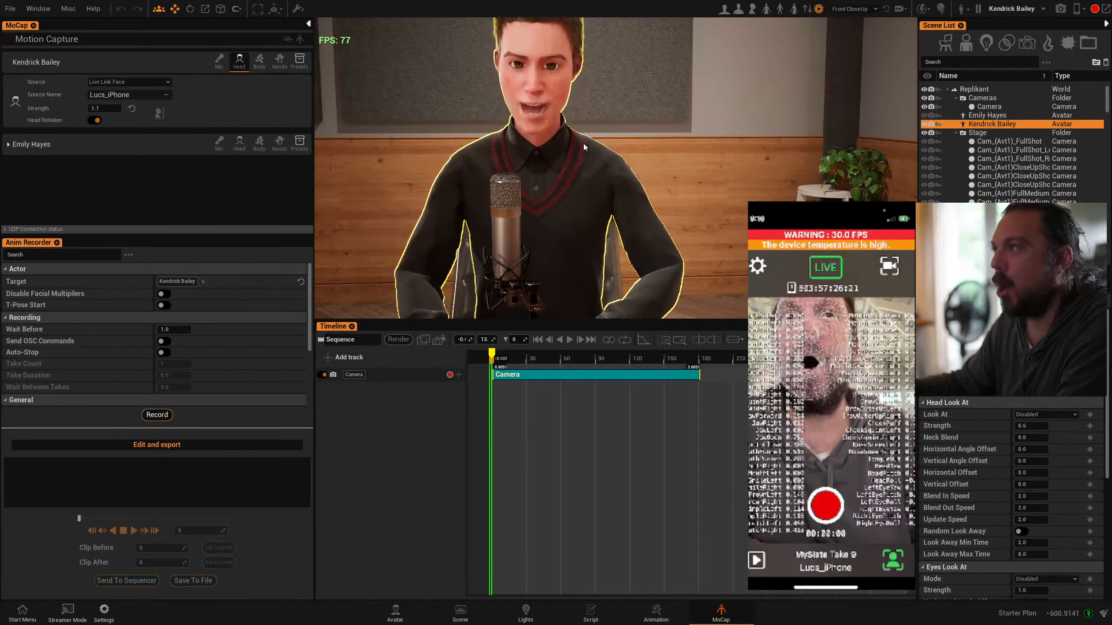
scroll(566, 151, up, 3)
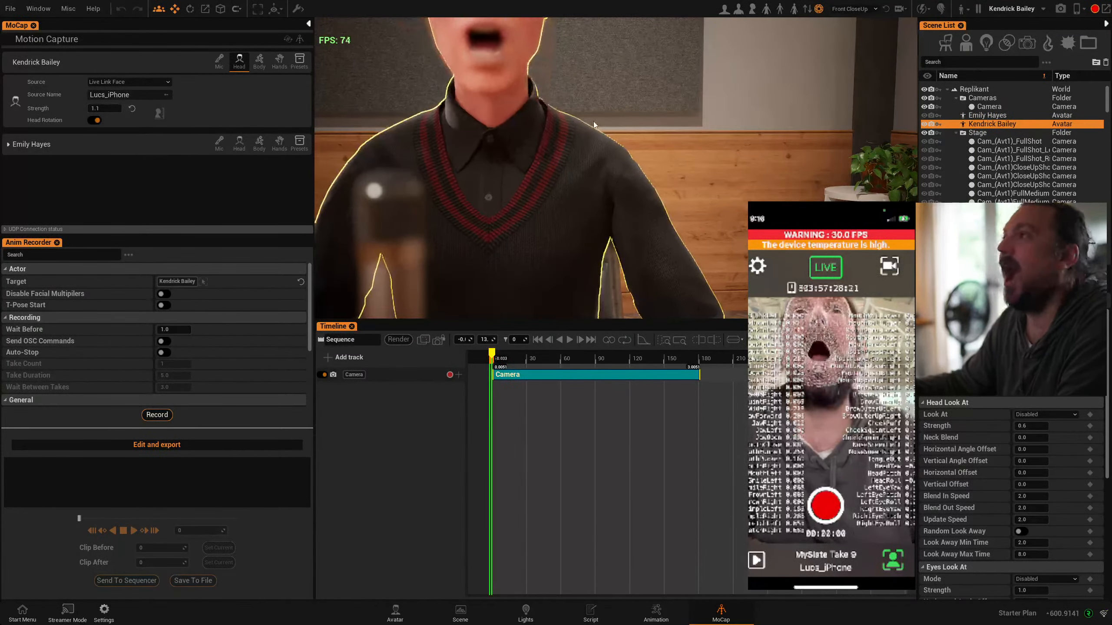
middle_drag(566, 151, 532, 280)
scroll(593, 120, down, 5)
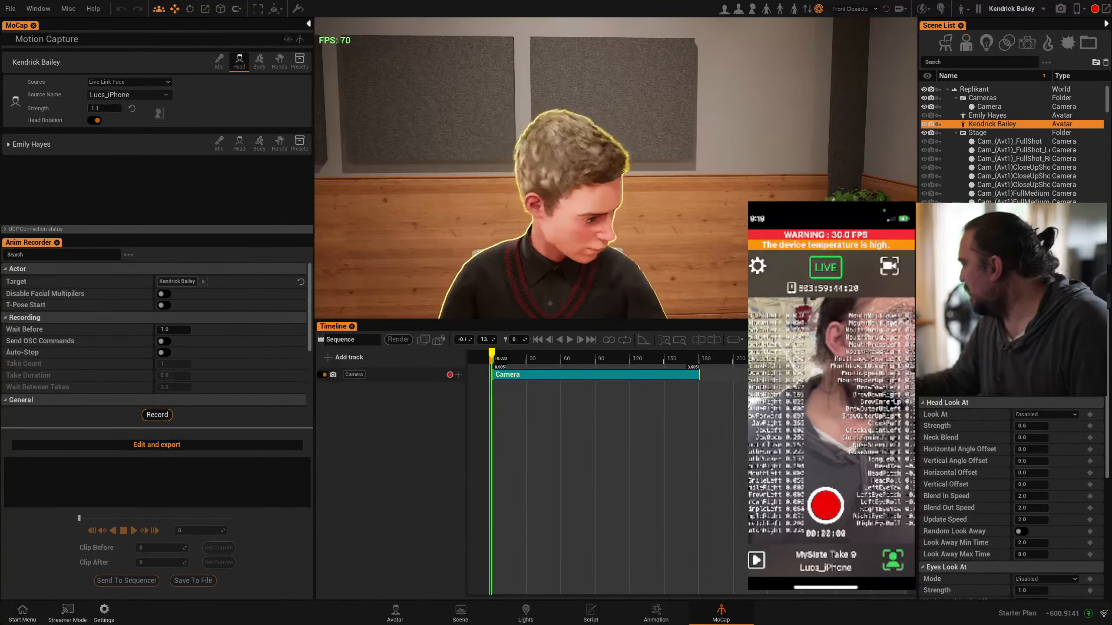
Bring the VRigUnity window onto this screen and review its model, camera and VMC sender settings
drag(1111, 185, 502, 206)
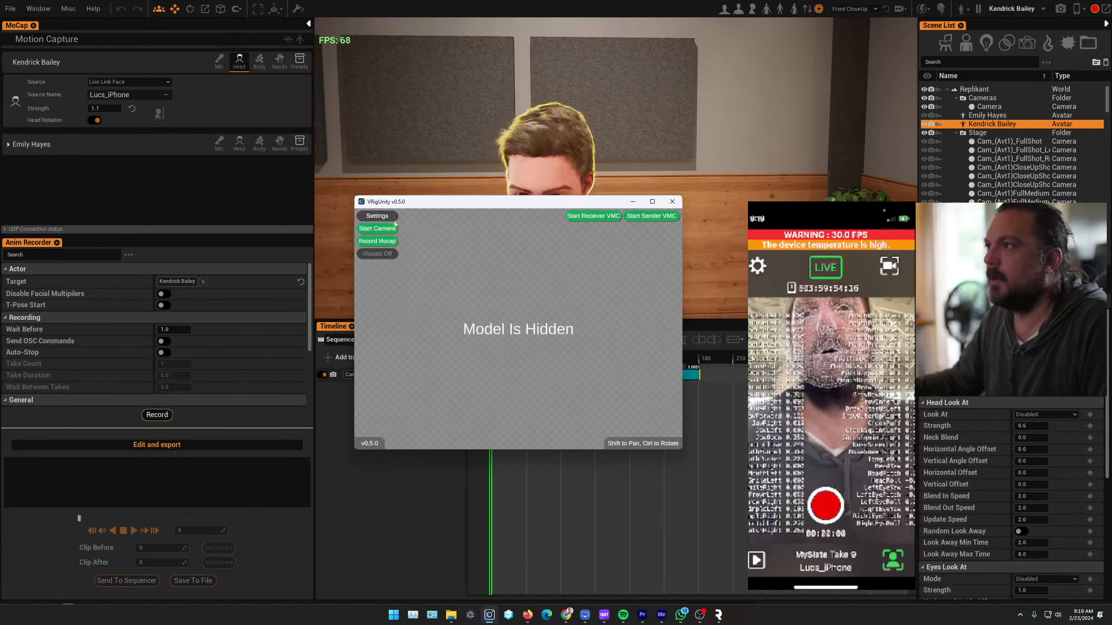
click(380, 216)
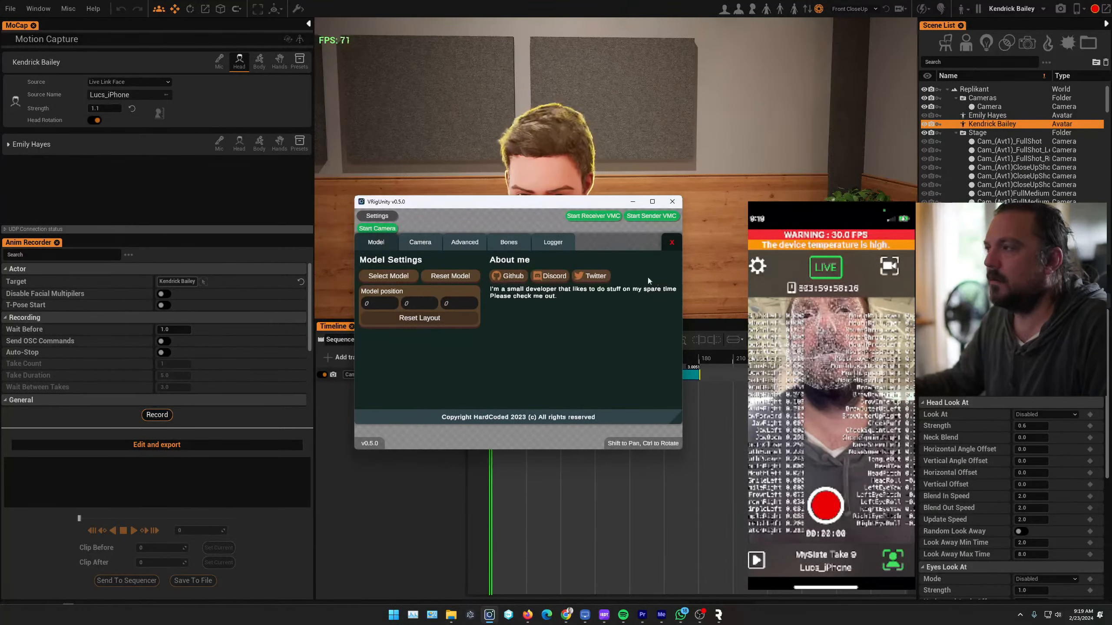
click(418, 246)
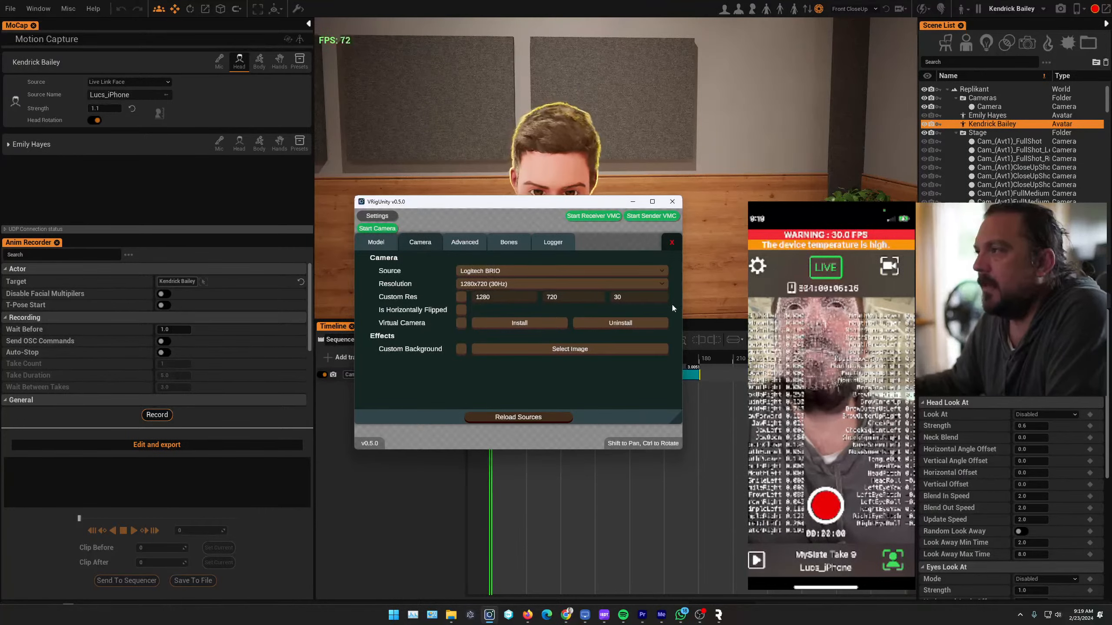
click(463, 247)
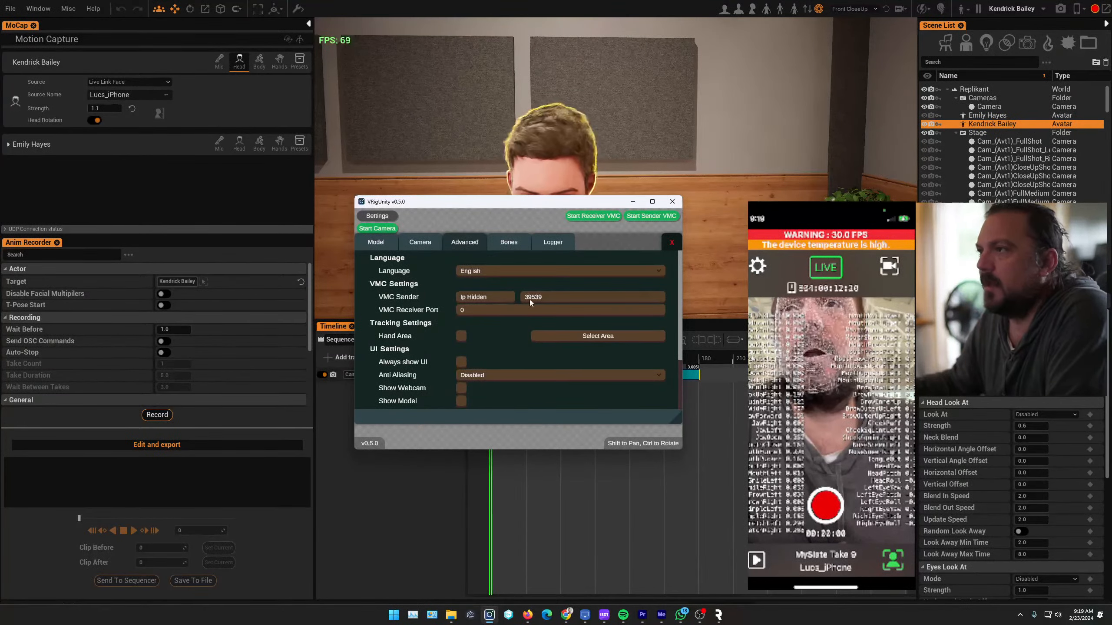
Enable body motion capture for the male avatar in Replikant and return to VRigUnity
click(263, 64)
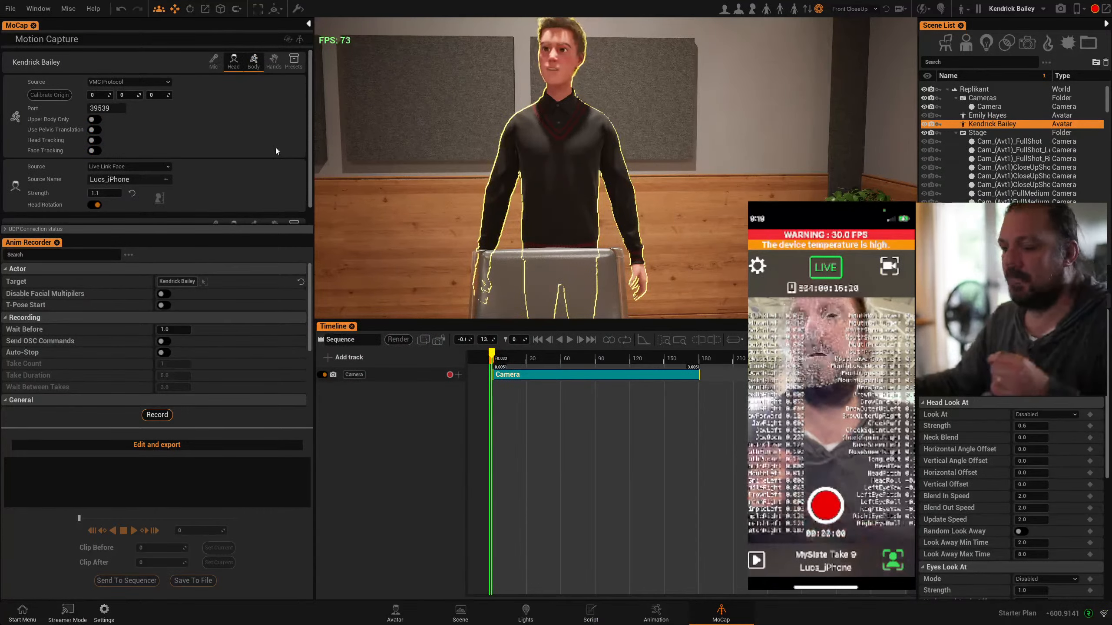
key(alt+Tab)
click(525, 167)
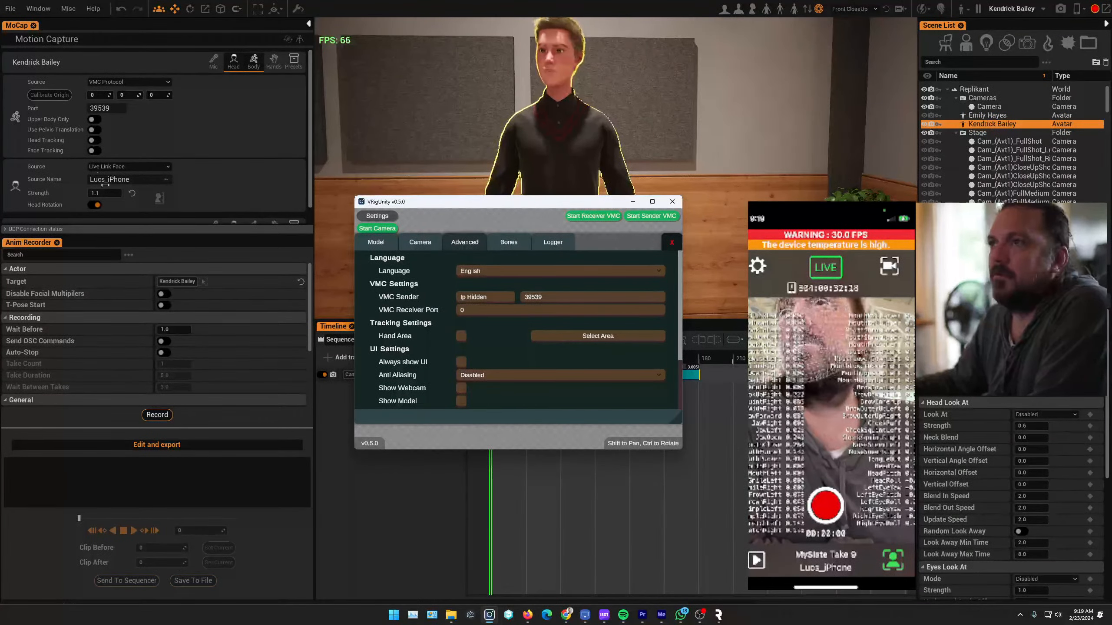
Examine VRigUnity's advanced settings, including the UI and experimental options, along with its bone and logger settings
scroll(518, 372, down, 3)
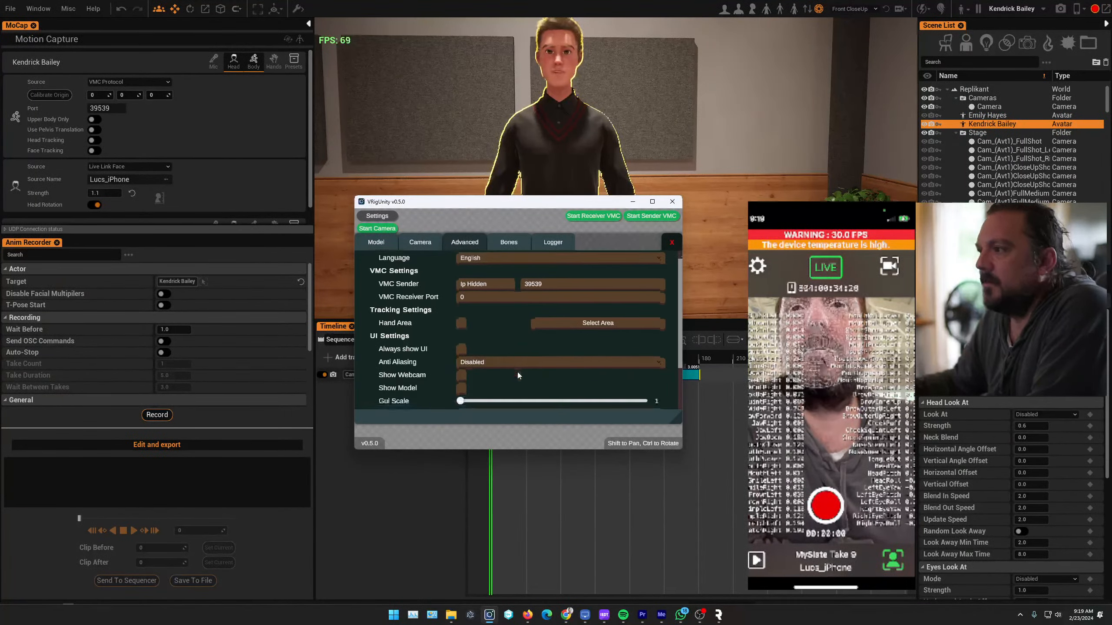
scroll(538, 386, down, 2)
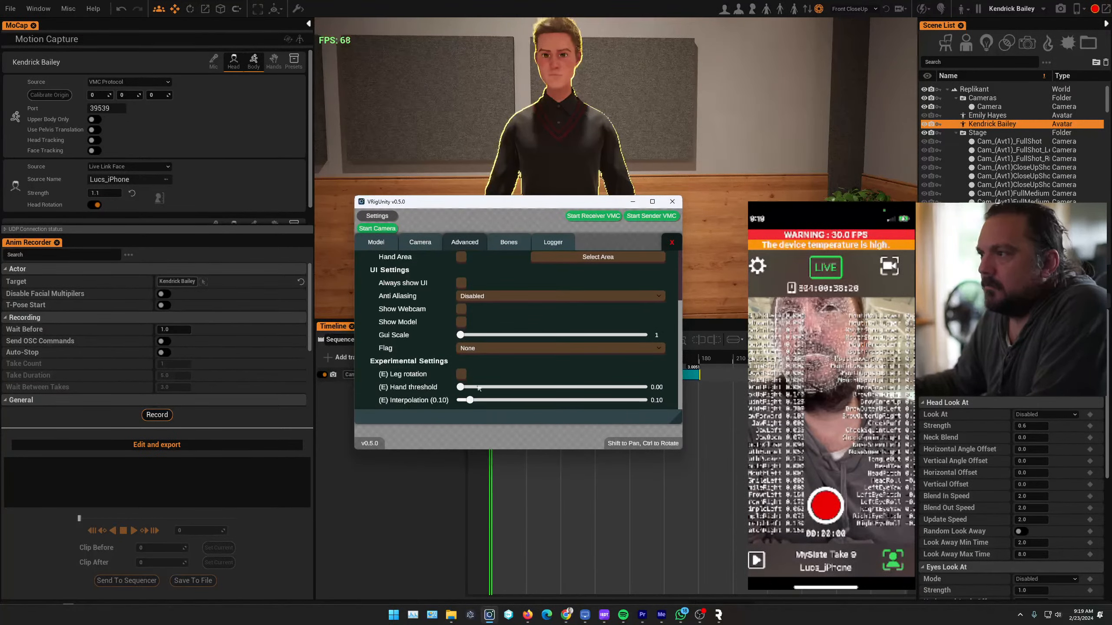
scroll(427, 357, up, 2)
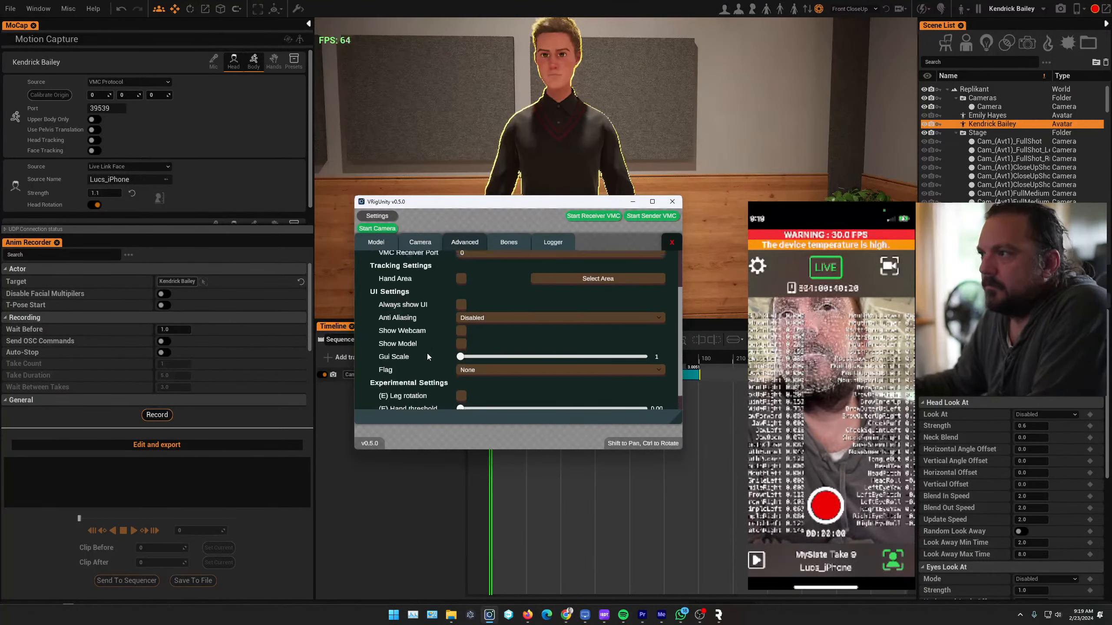
scroll(427, 357, up, 2)
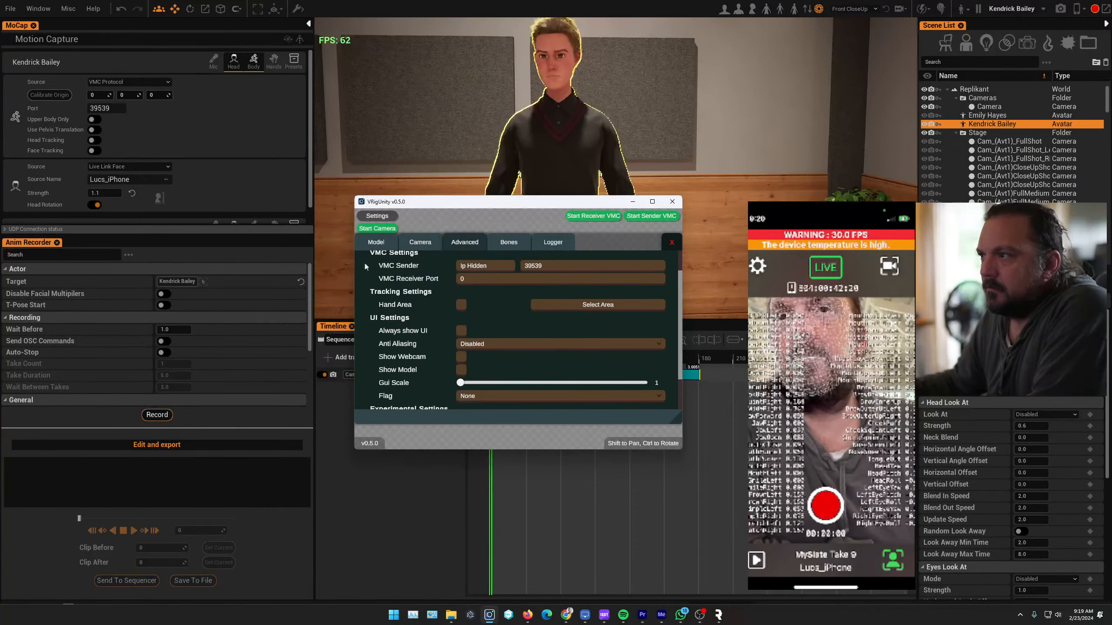
scroll(439, 340, up, 2)
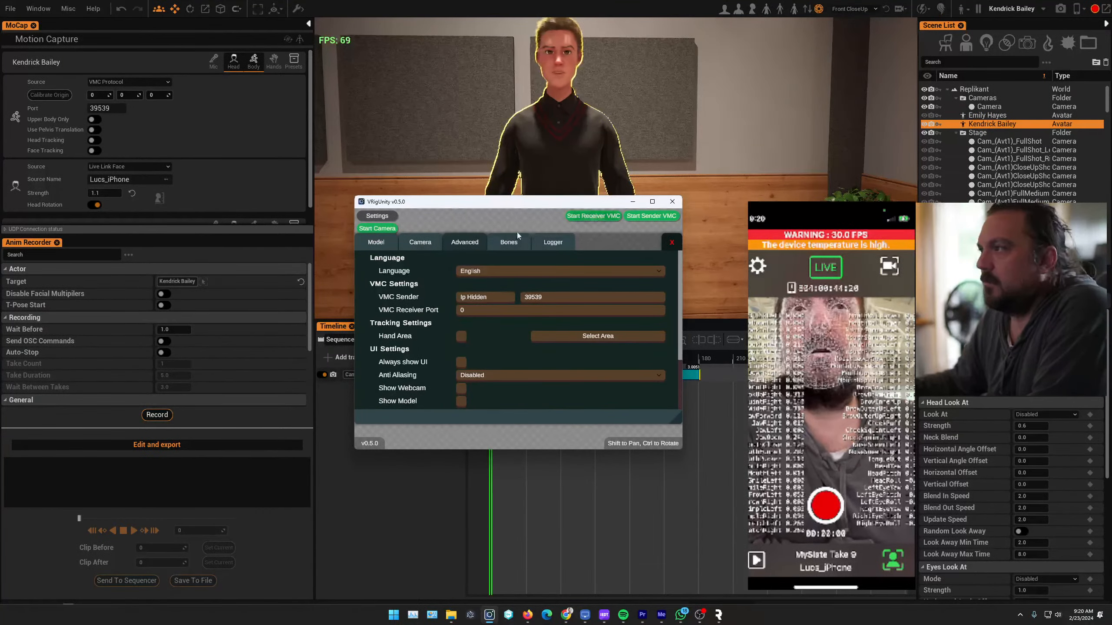
click(507, 244)
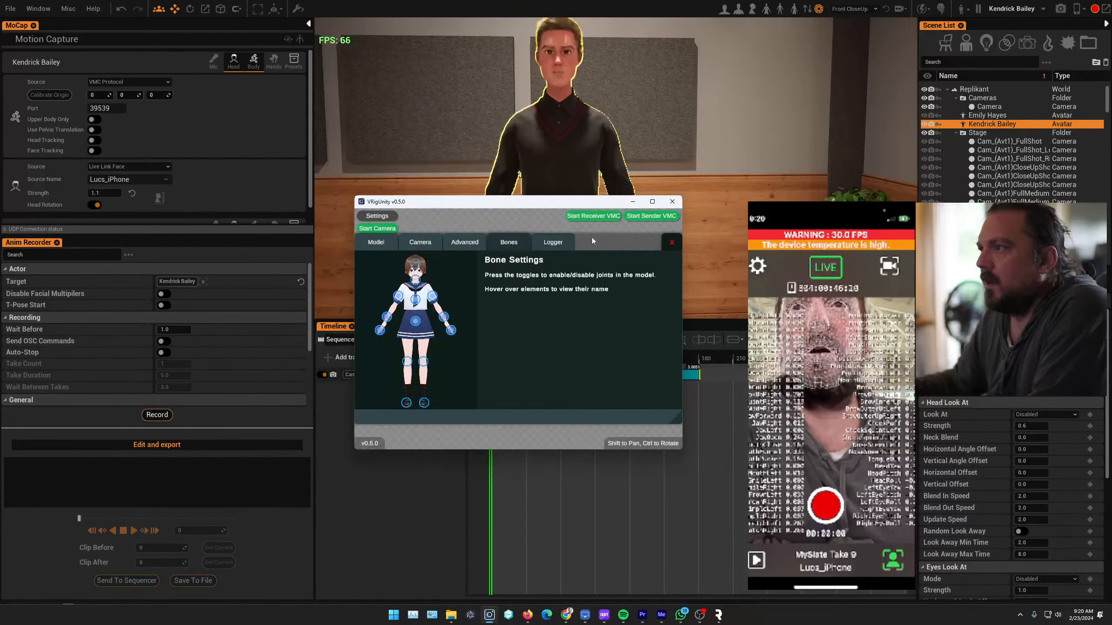
click(561, 245)
click(518, 242)
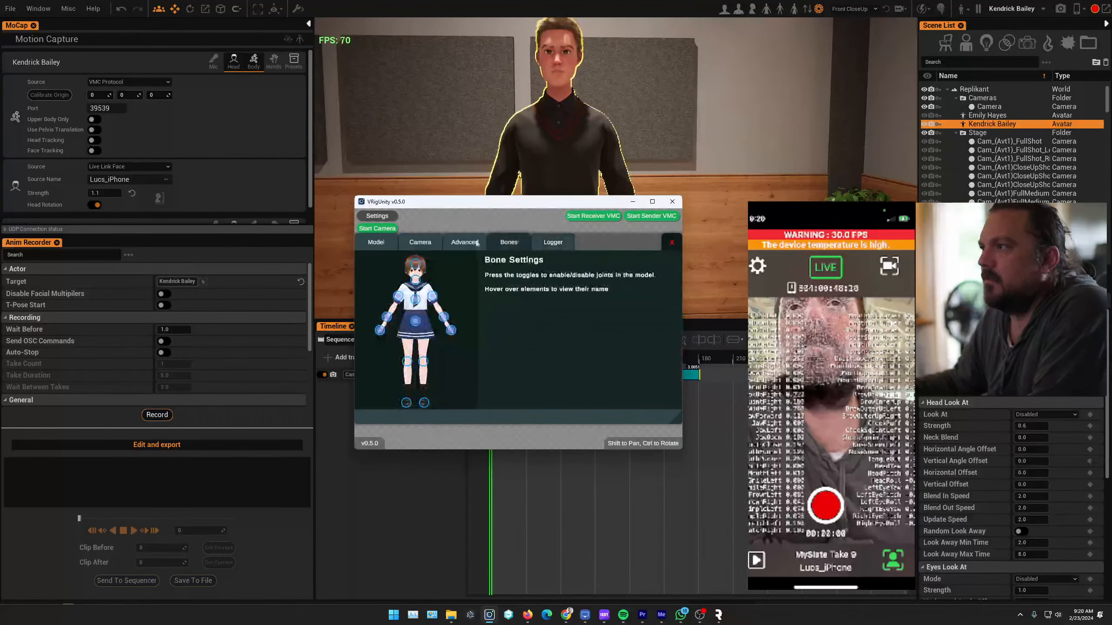
Recheck VRigUnity's model and advanced settings, and start its camera and the VMC sender on port 39539
click(420, 243)
click(385, 243)
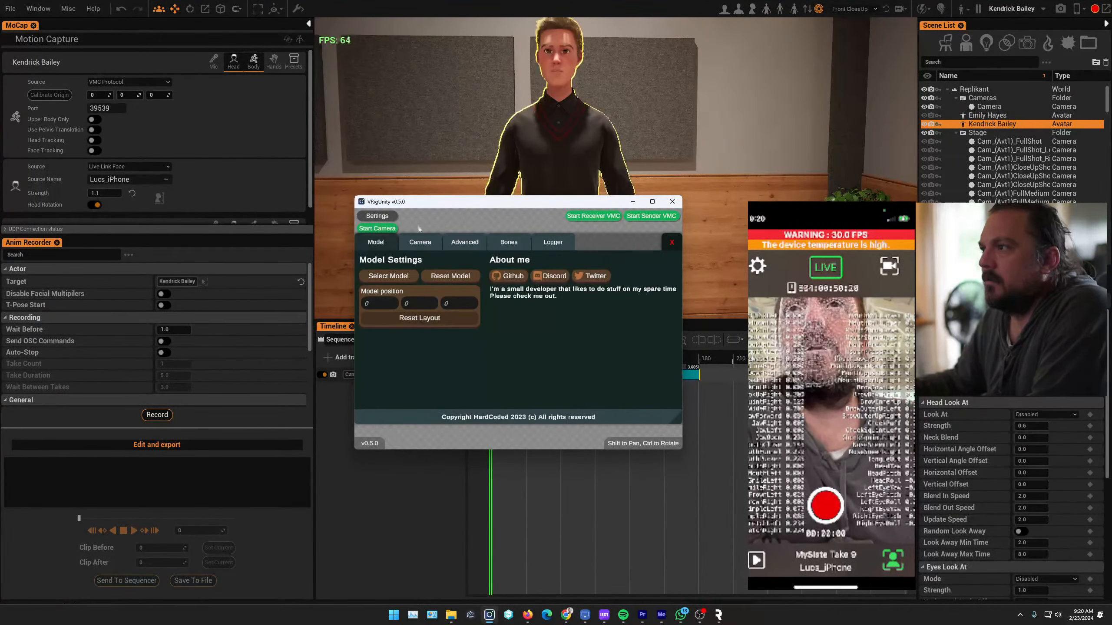
click(466, 247)
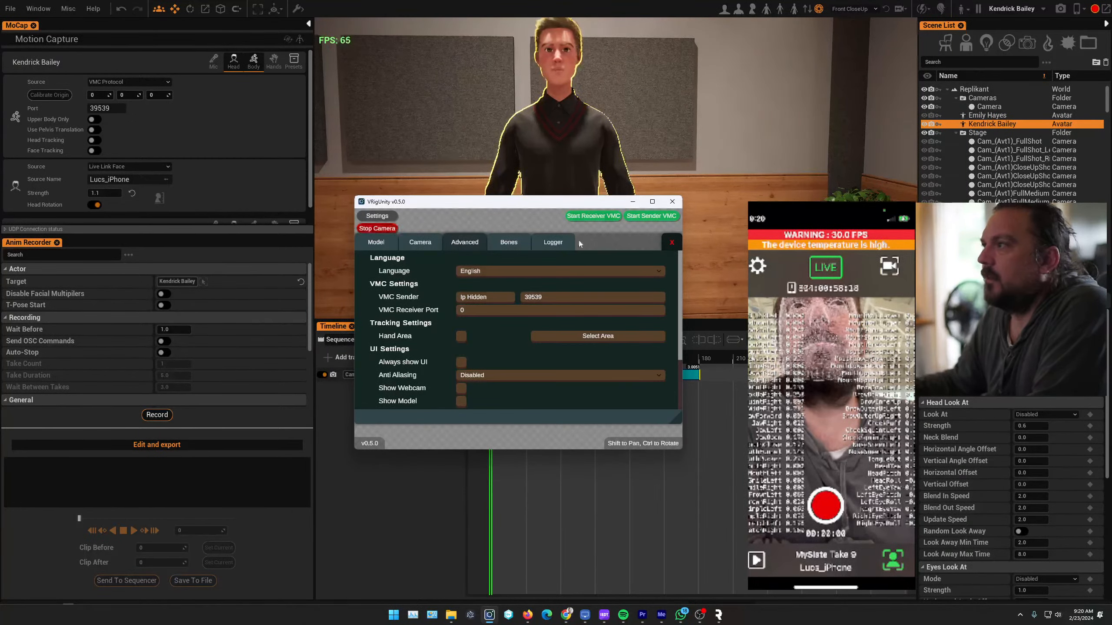
click(640, 217)
Move VRigUnity off the avatar, return to Replikant and enlarge the viewport by shrinking the timeline
drag(443, 206, 517, 254)
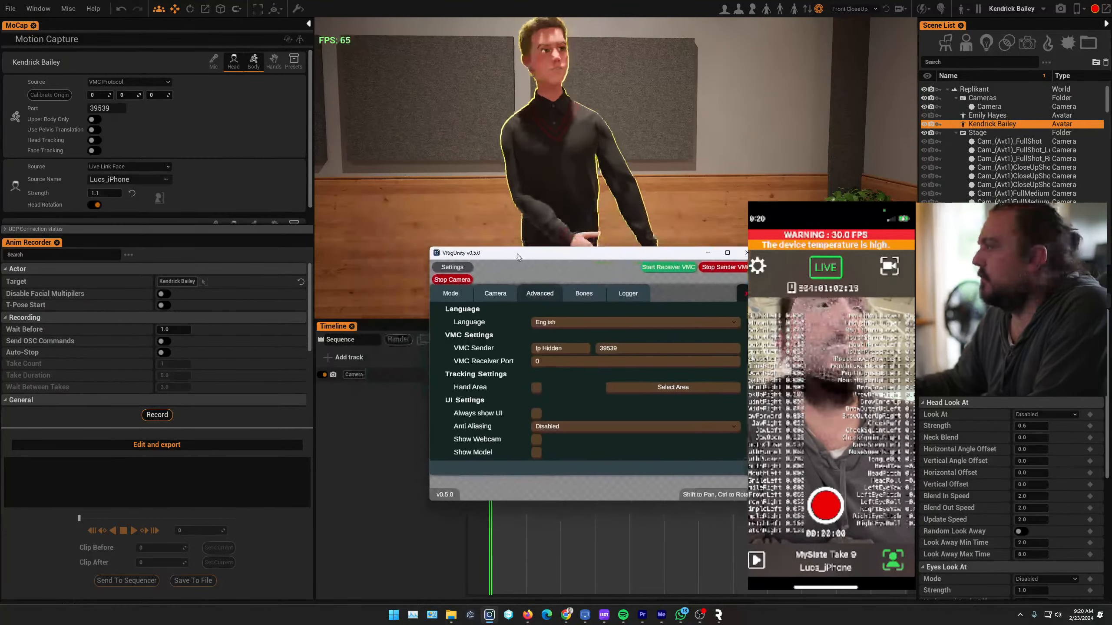
click(518, 219)
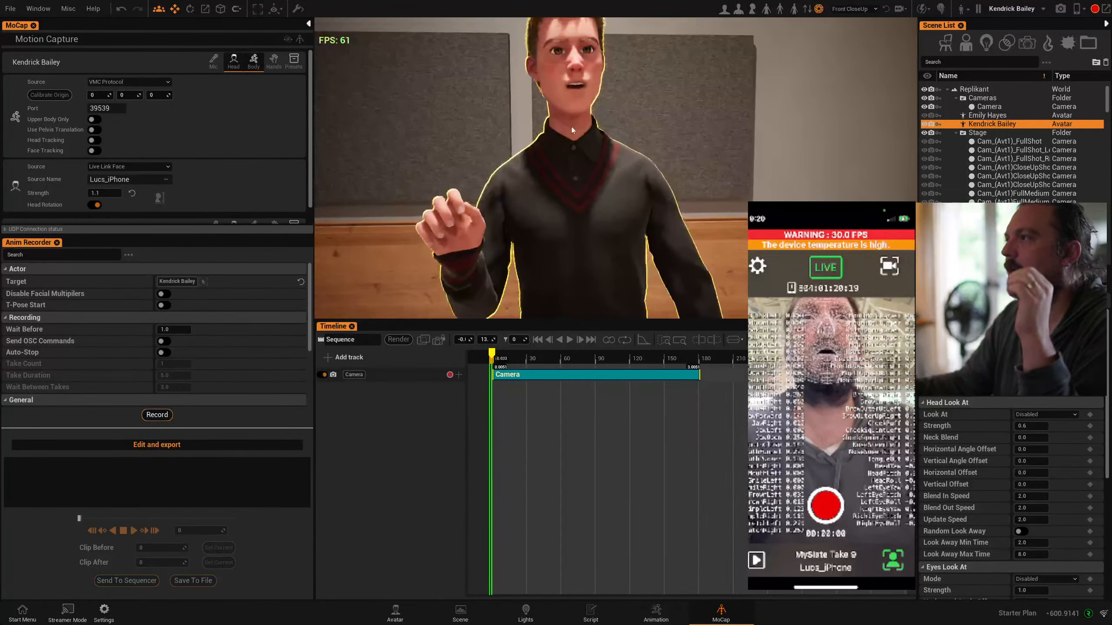
drag(578, 320, 602, 508)
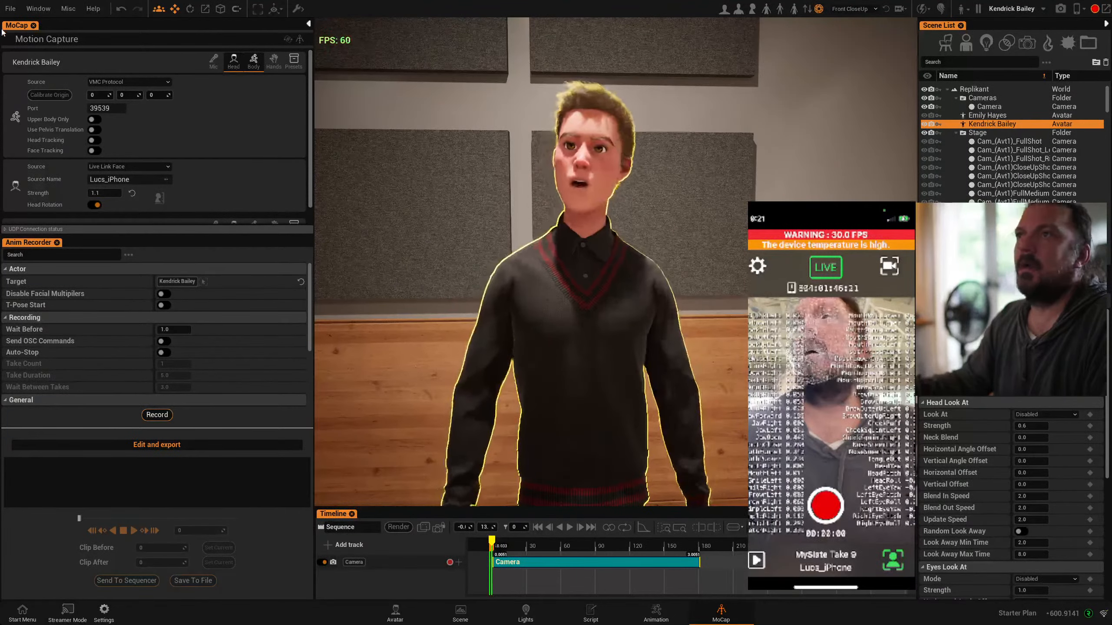
Load the recent project Streamin_Room_008
click(7, 9)
mouse_move(47, 49)
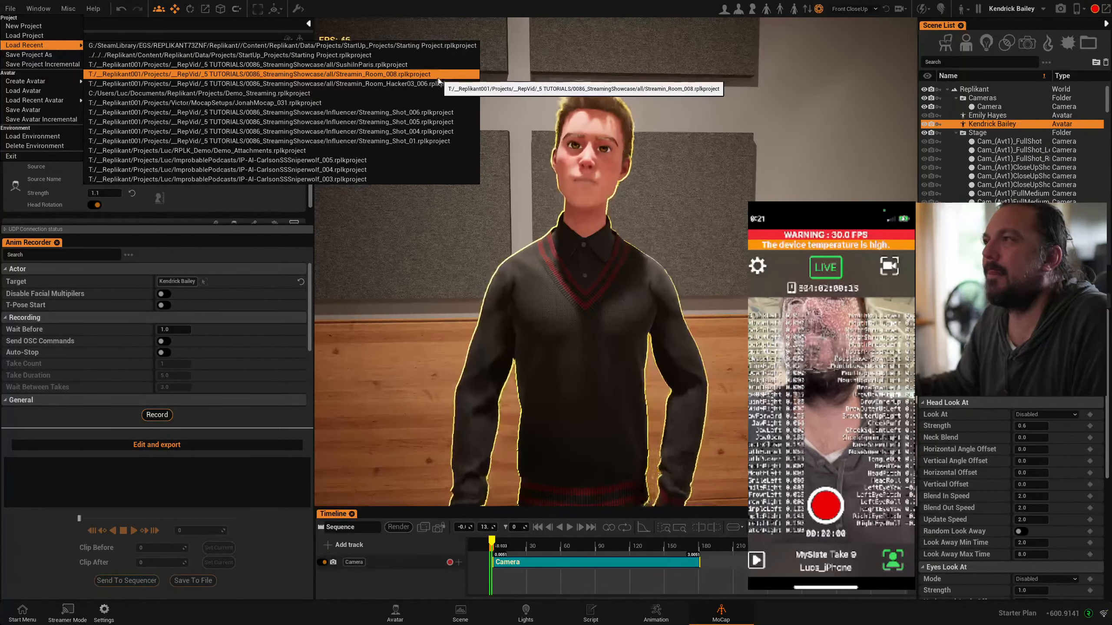
click(376, 74)
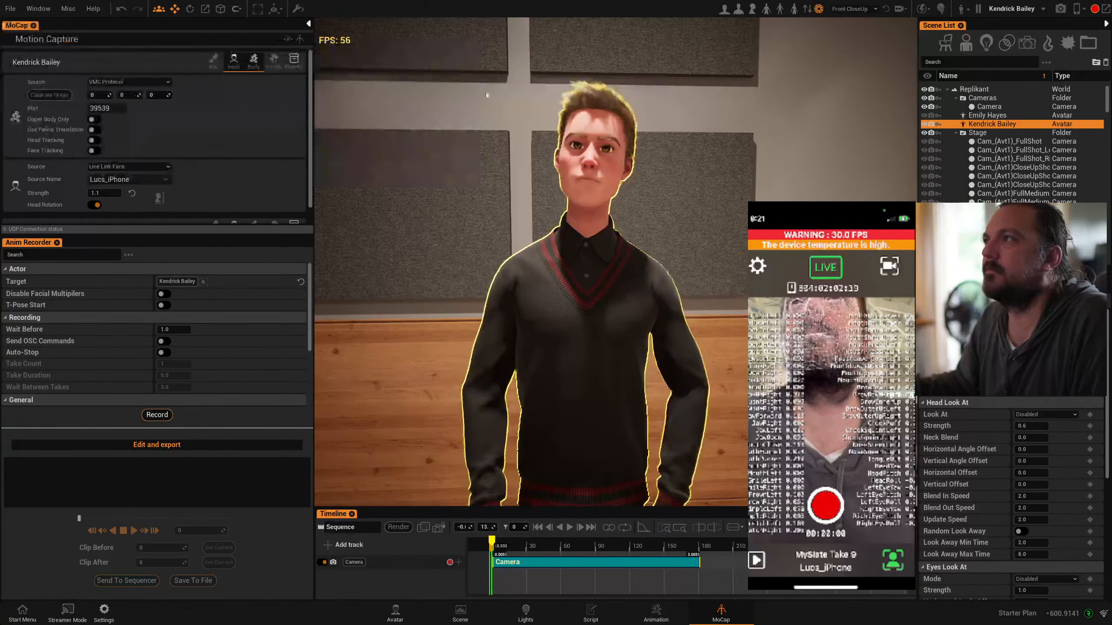
click(471, 302)
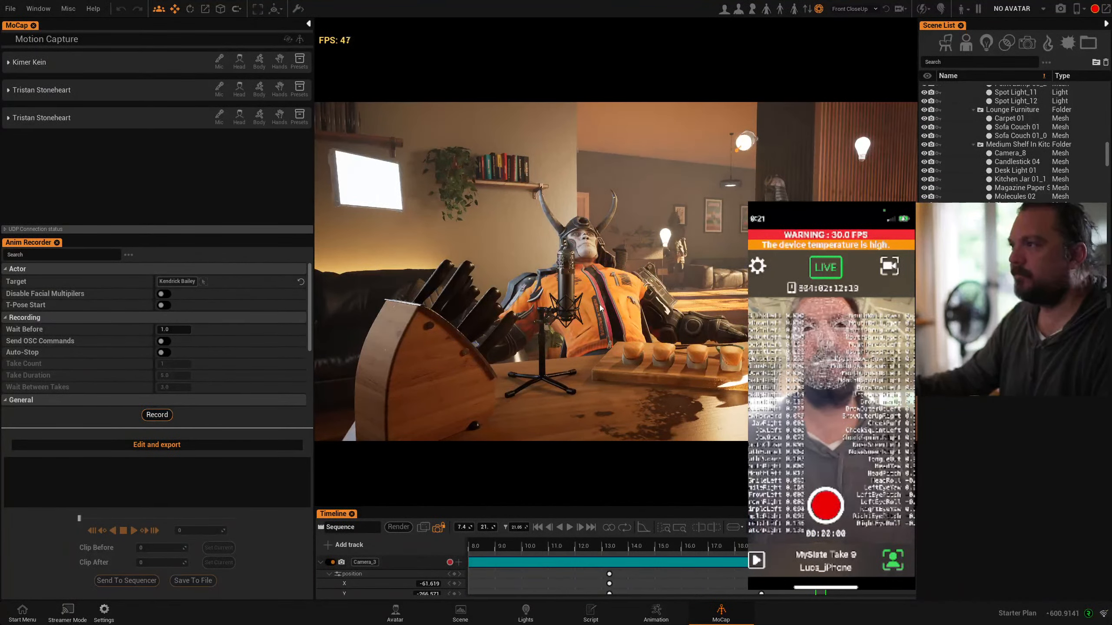
Select the horned samurai avatar at the desk and leave the sequence camera for a free view of the room
click(598, 294)
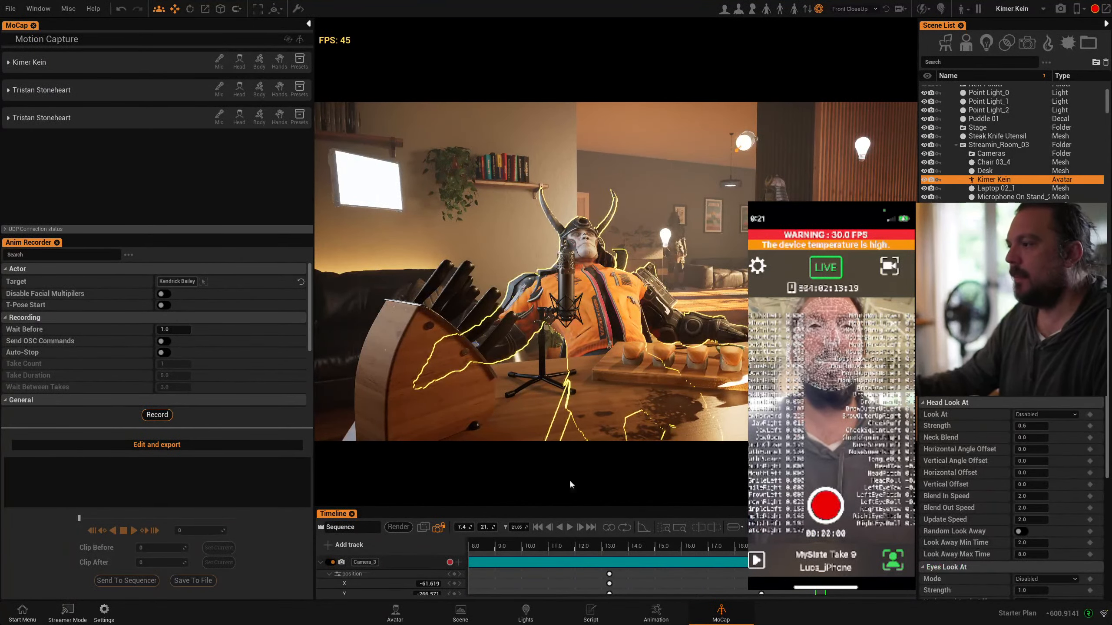
click(439, 528)
scroll(733, 374, up, 5)
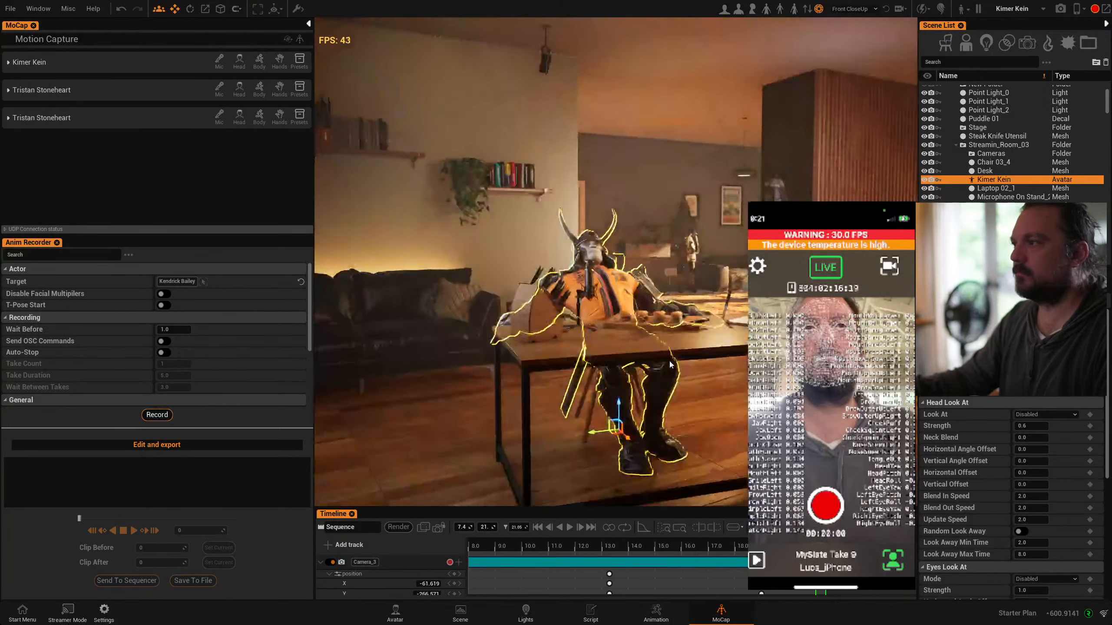
right_drag(733, 374, 626, 372)
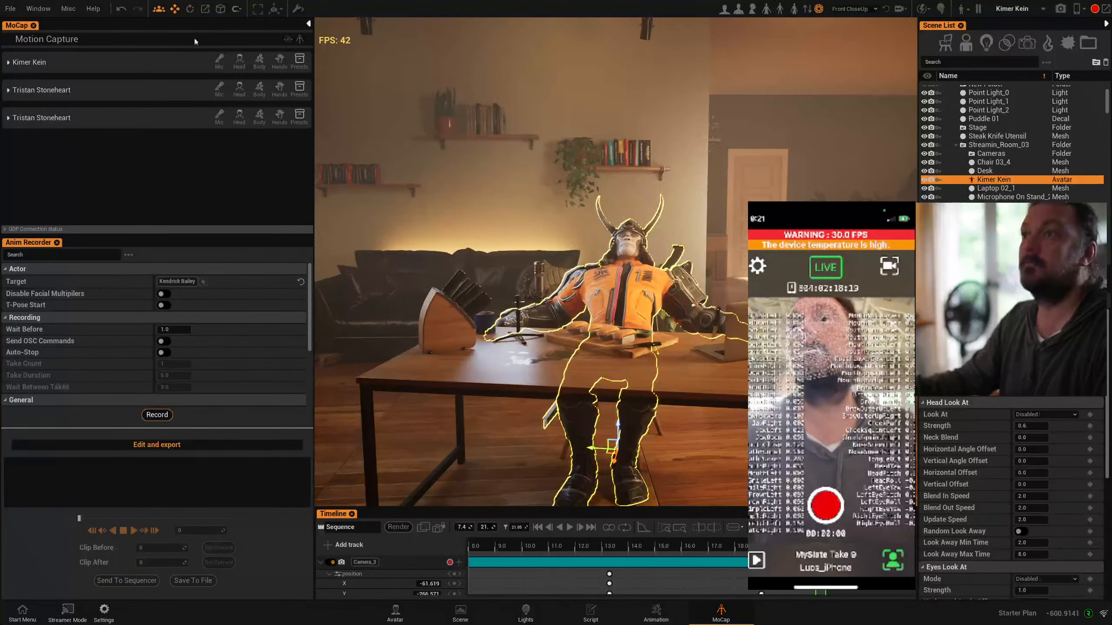
right_drag(663, 227, 718, 243)
Delete the standing background avatar nearest the door
click(748, 168)
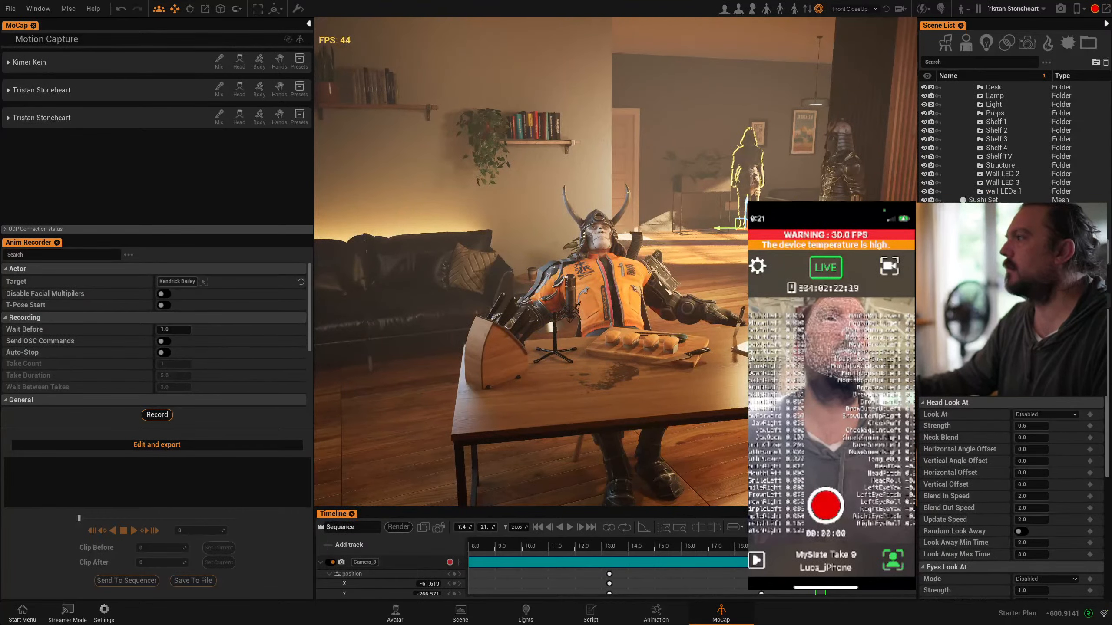
click(743, 167)
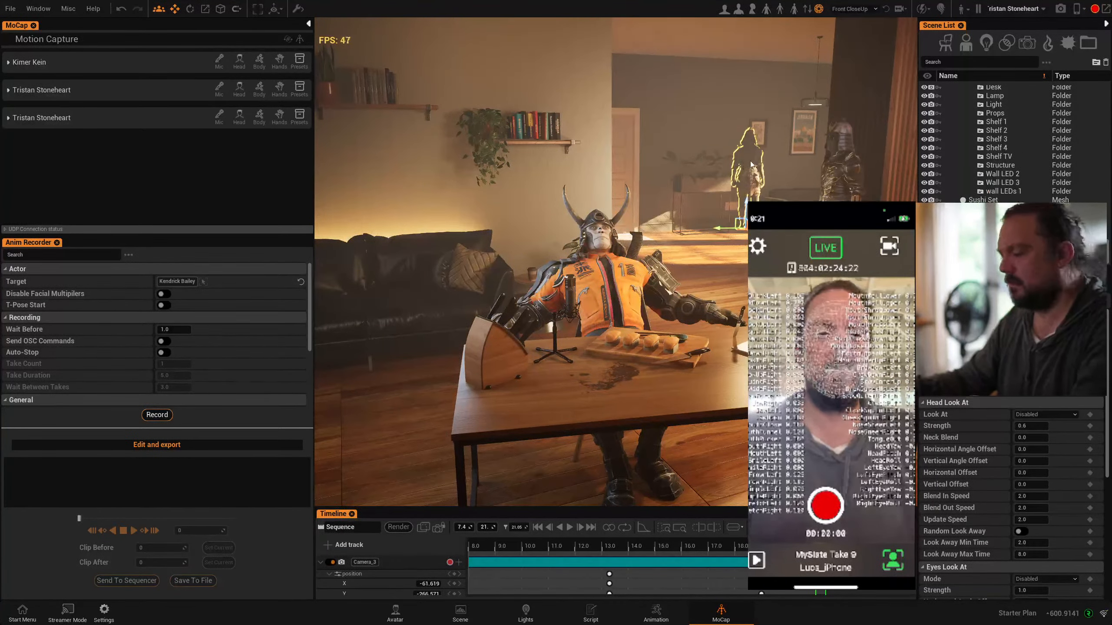
key(Delete)
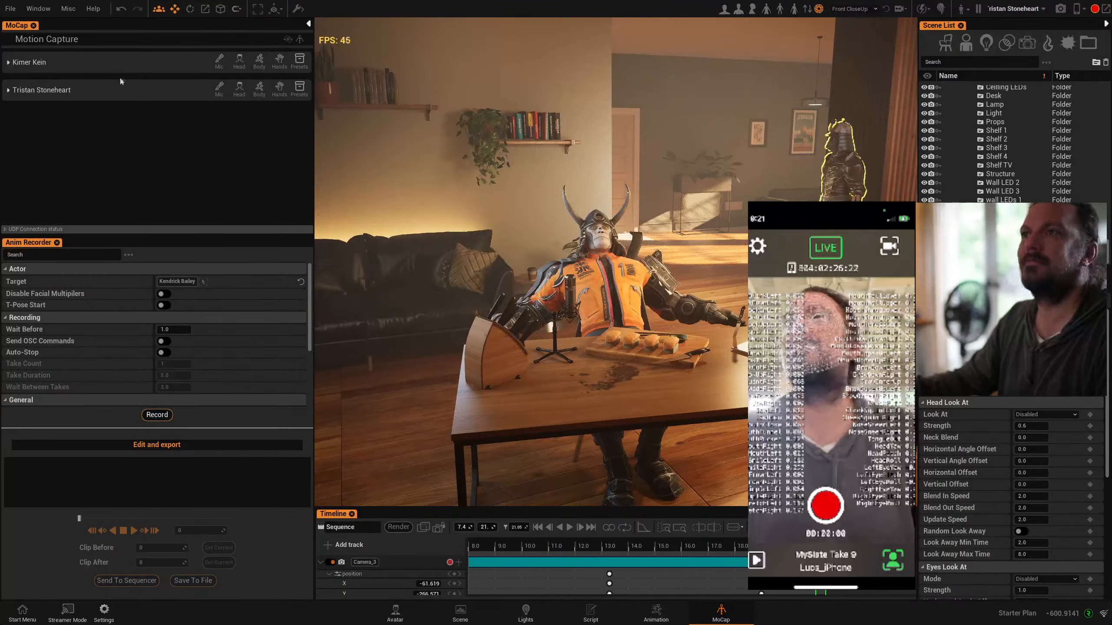
Enable head motion capture for the samurai avatar with Live Link Face, the iPhone source and a strength of 1.3
click(242, 64)
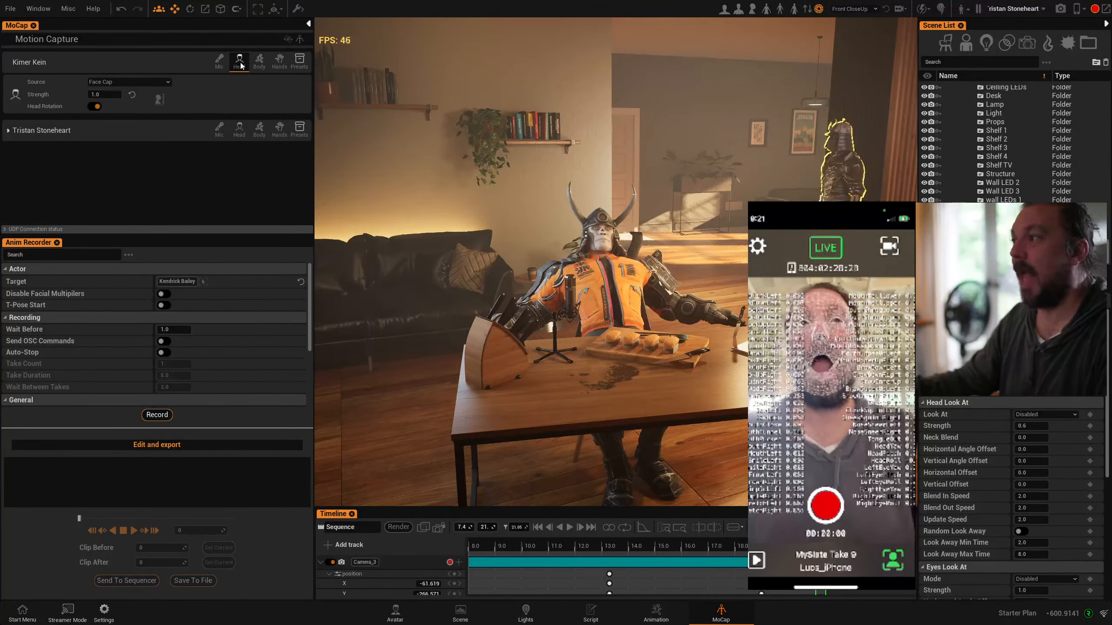
click(135, 81)
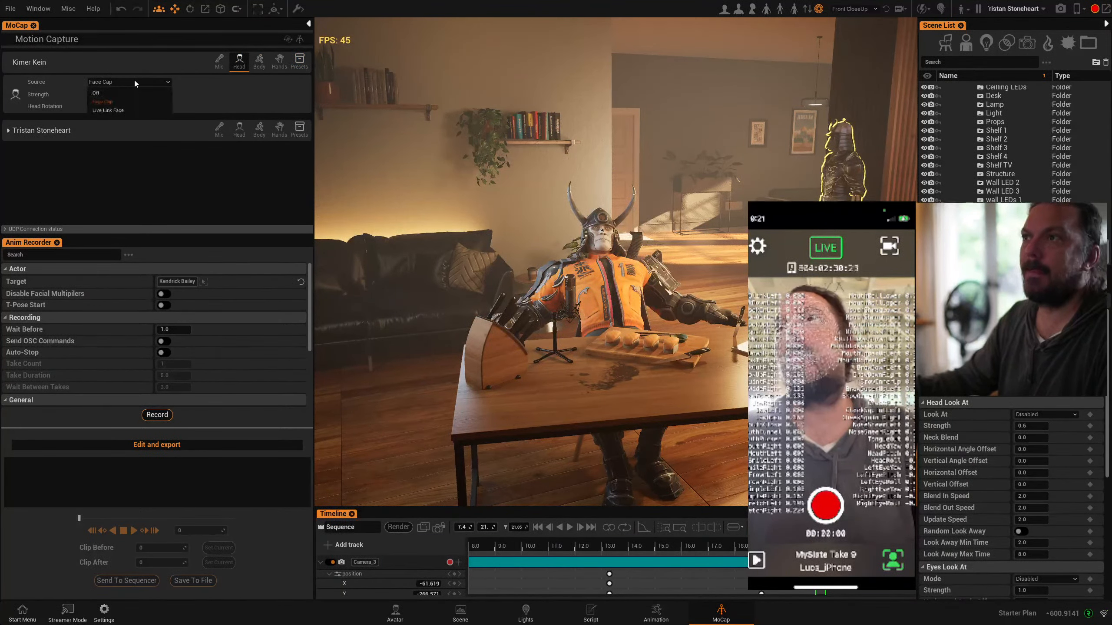
click(112, 110)
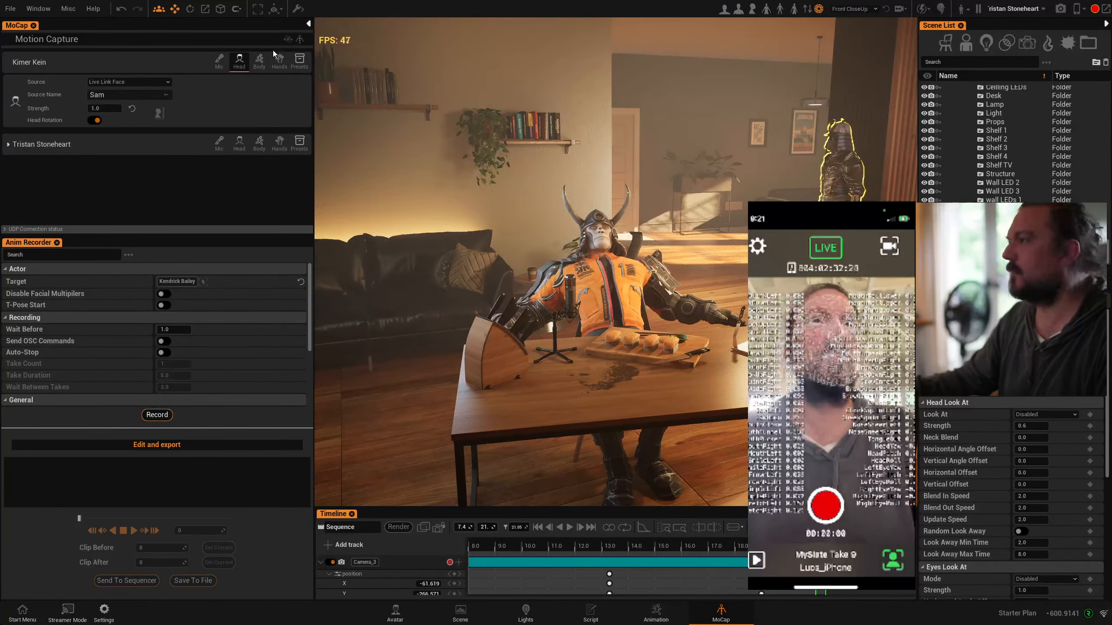
click(165, 95)
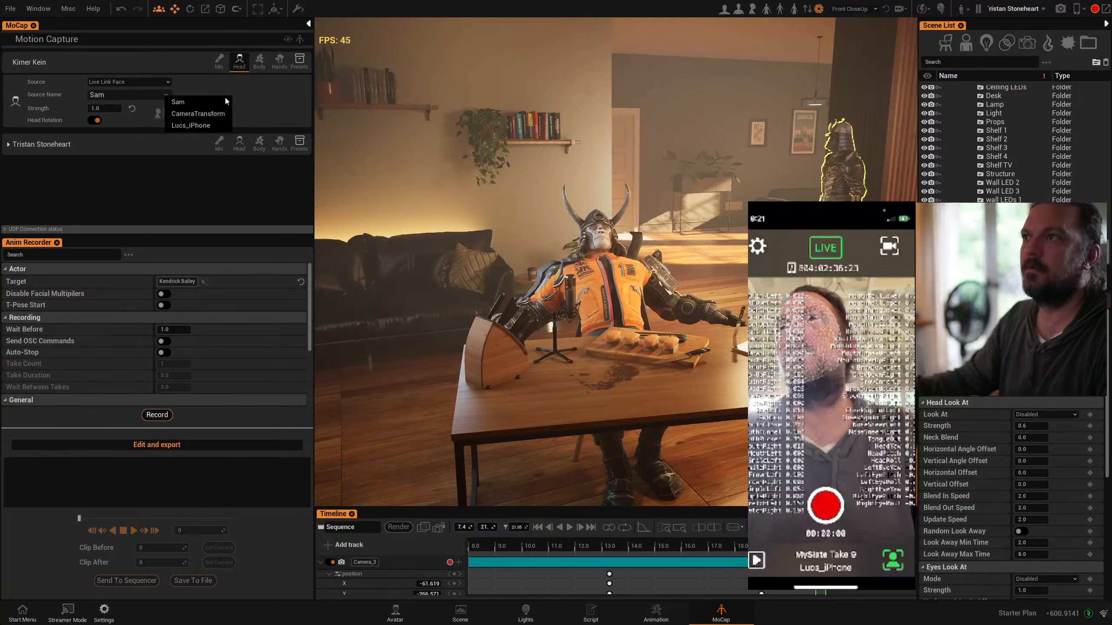
click(166, 96)
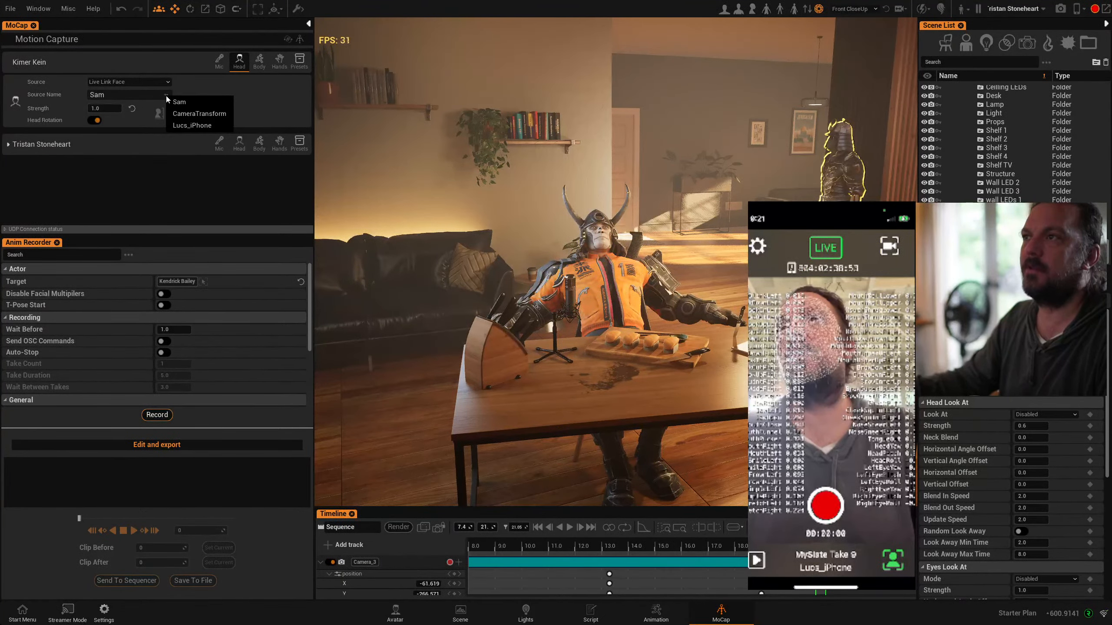
click(191, 126)
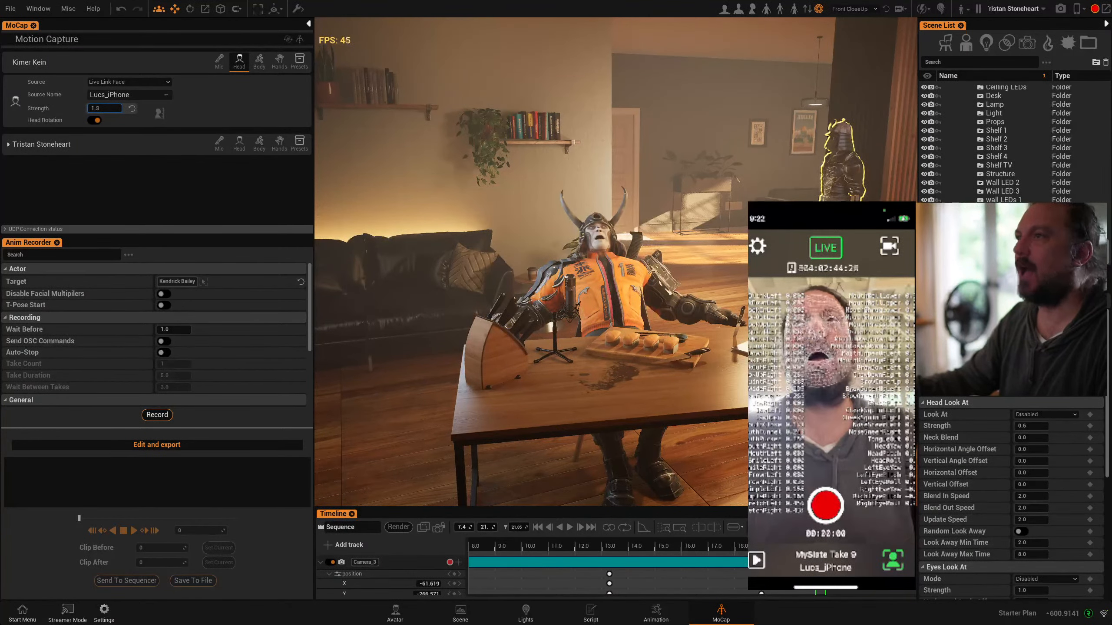
Enable body motion capture for the samurai avatar through VMC Protocol on port 39539, limited to the upper body
click(258, 67)
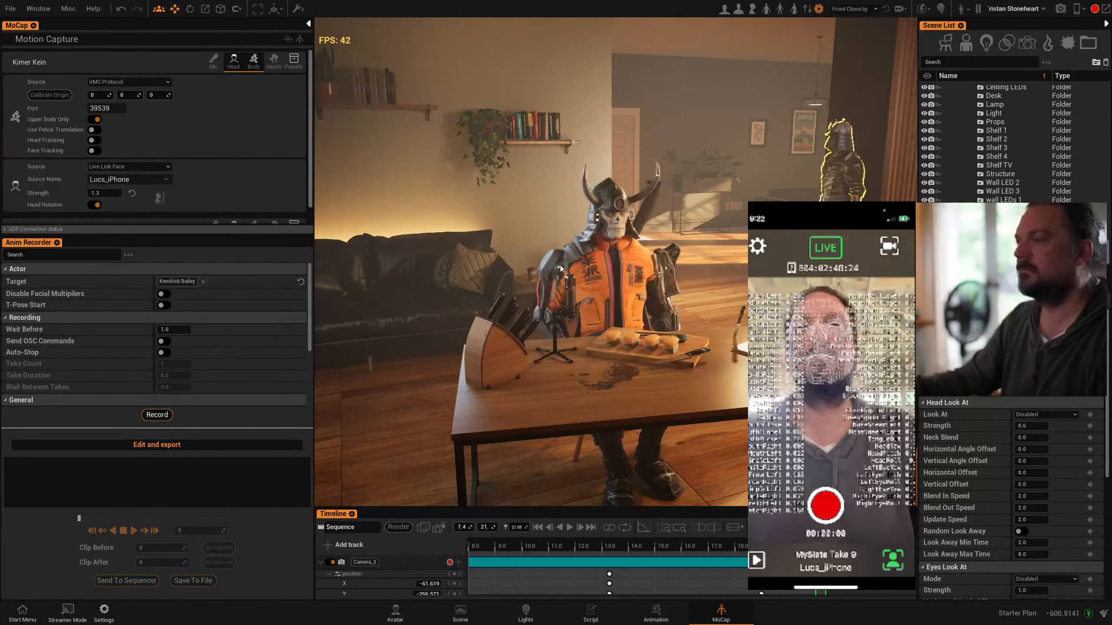
key(w)
right_drag(569, 246, 542, 245)
right_drag(683, 340, 669, 340)
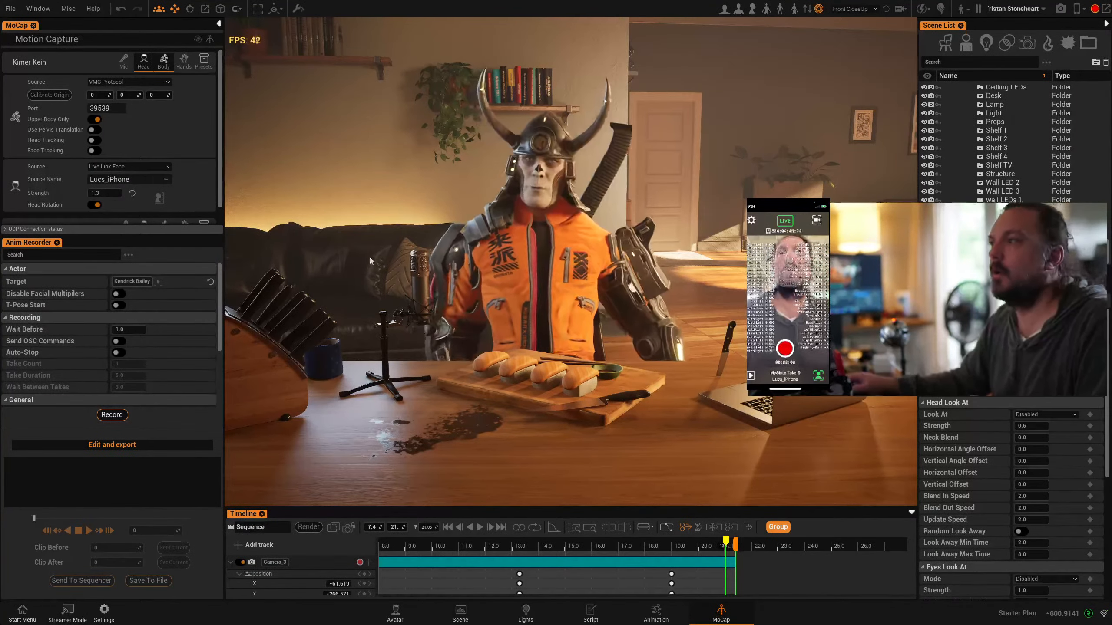
Detach the interface from the full-screen viewport, shrink its floating window, and reattach it
scroll(300, 27, up, 1)
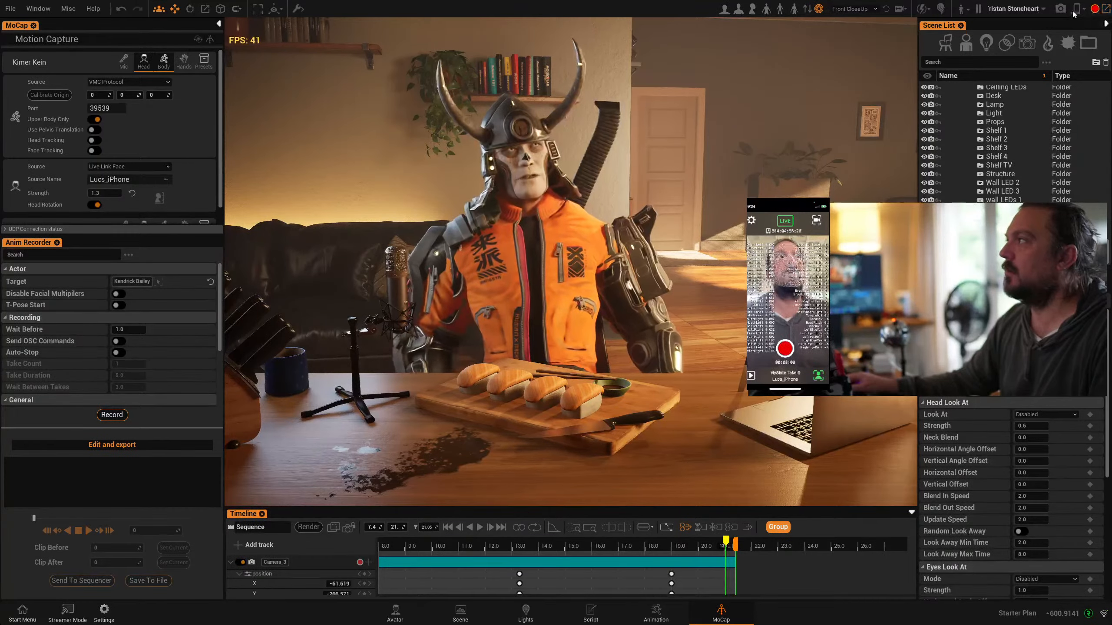
click(1105, 8)
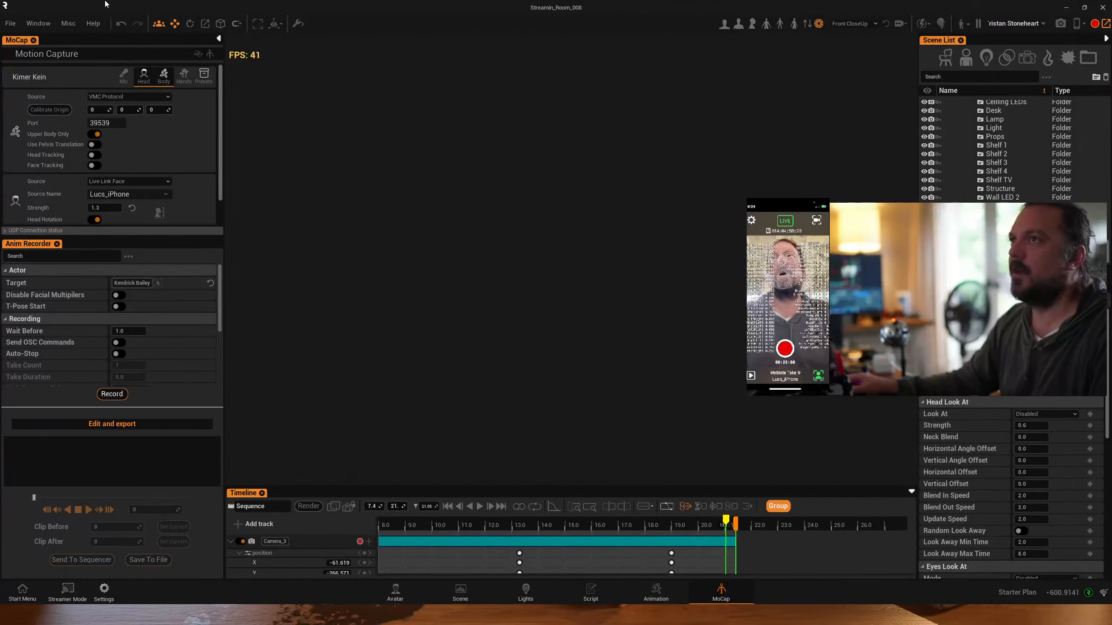
drag(21, 8, 1111, 144)
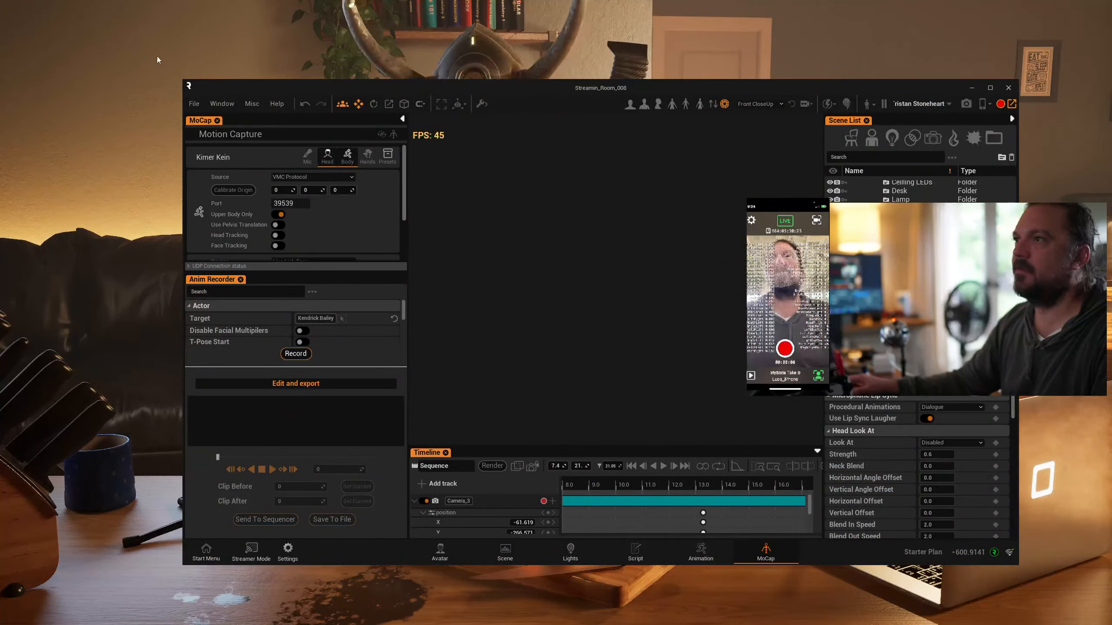
drag(184, 81, 435, 175)
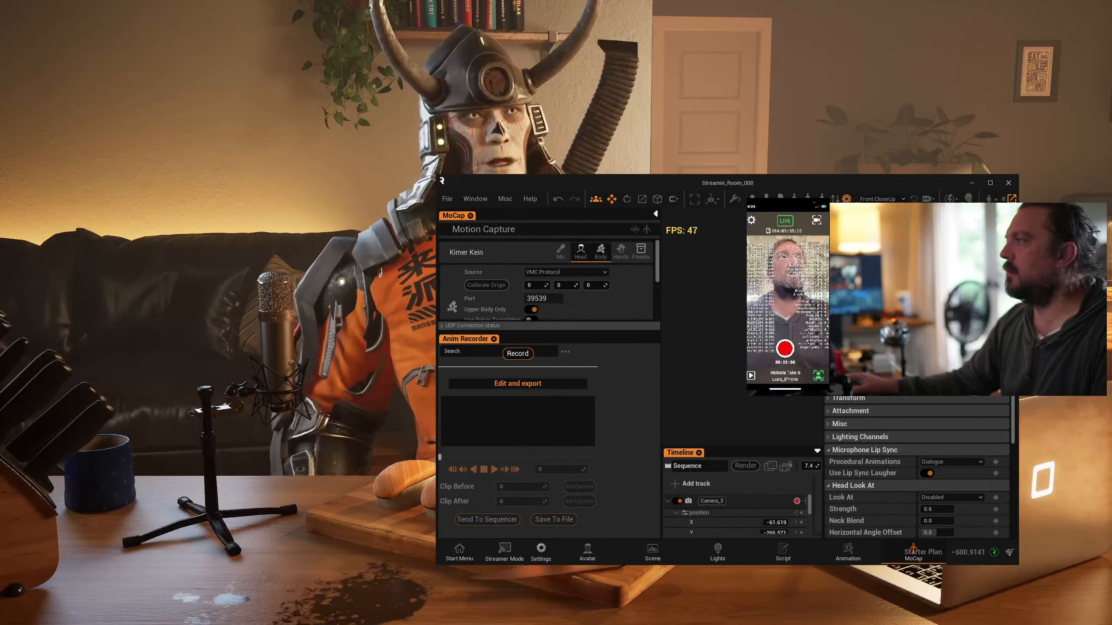
click(1012, 200)
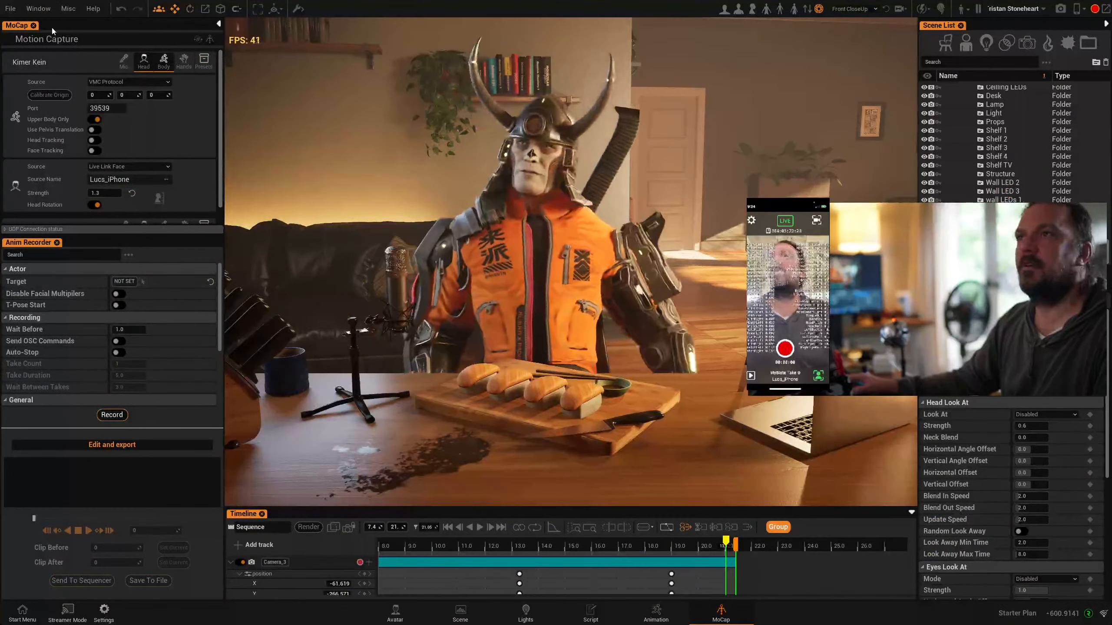
Open the Avatar Editor for the samurai avatar as a floating window and place it beside the avatar
click(31, 7)
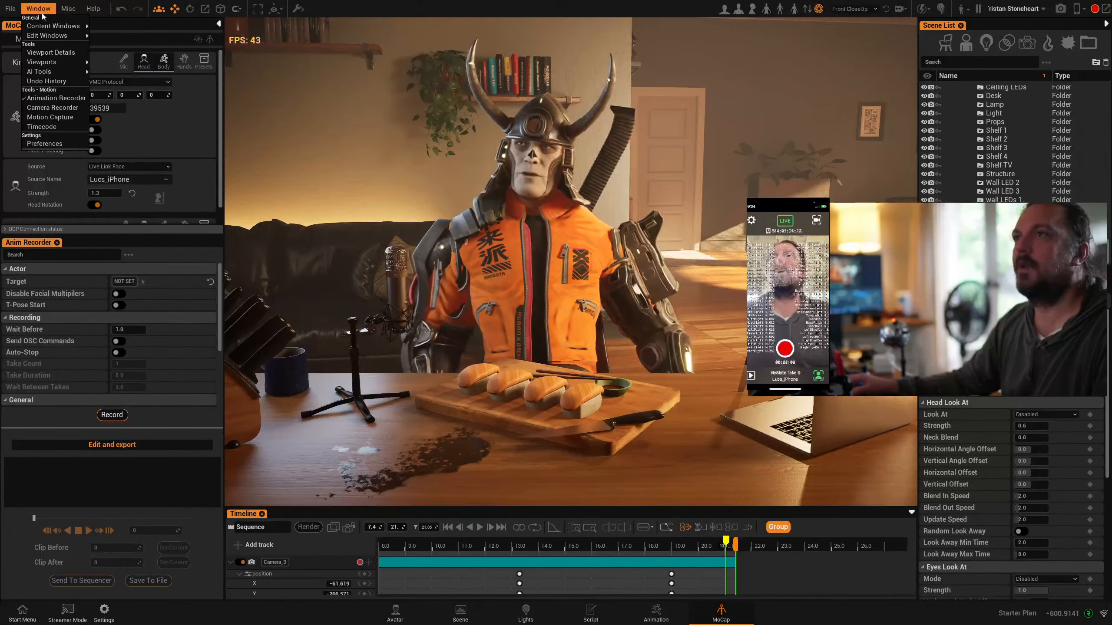
mouse_move(53, 26)
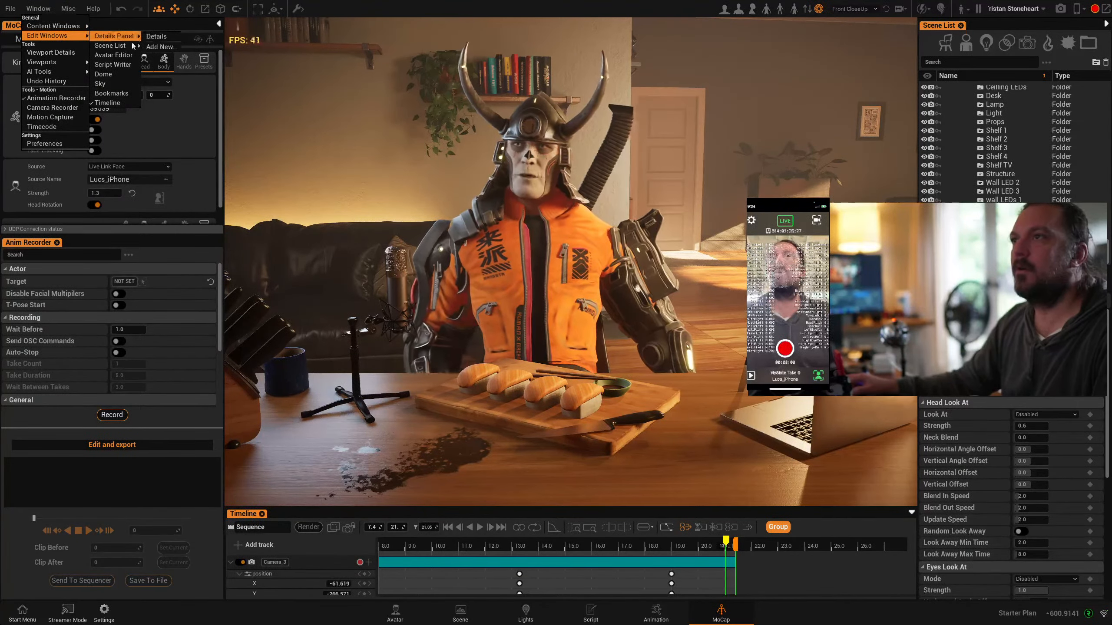
click(109, 55)
drag(99, 13, 685, 217)
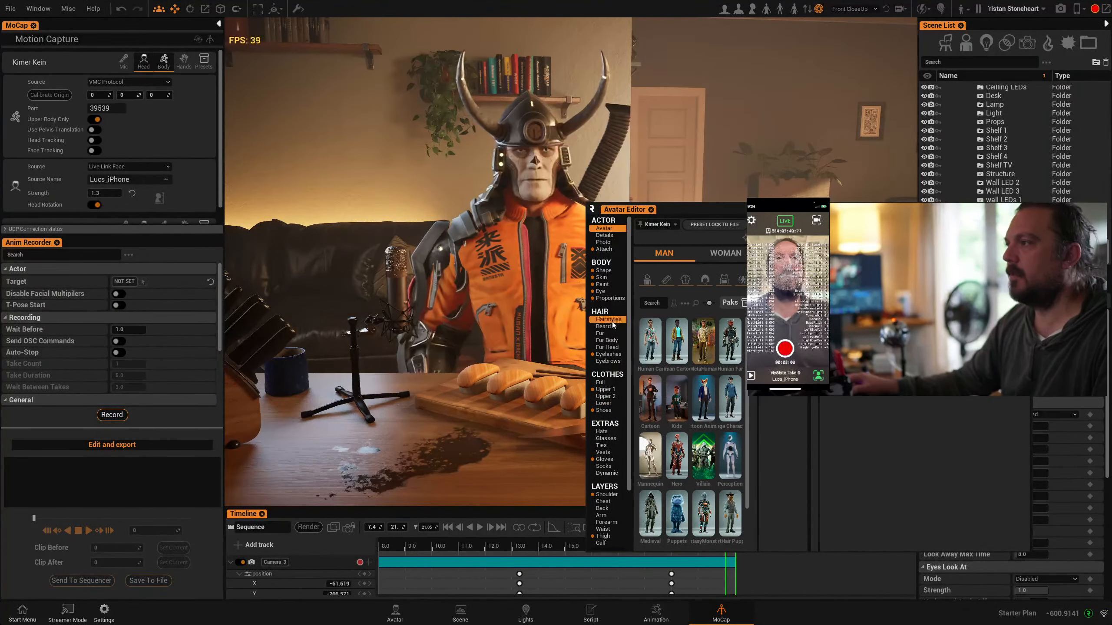
Replace the samurai avatar's skull face paint with dark eye makeup from the face paint presets
click(612, 285)
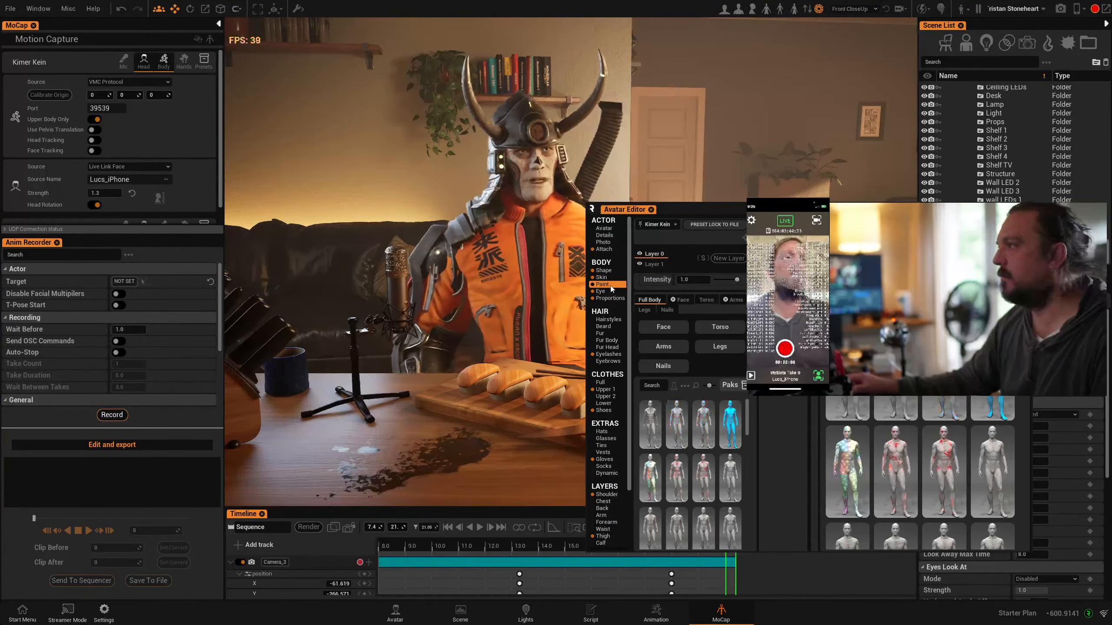
scroll(935, 431, down, 3)
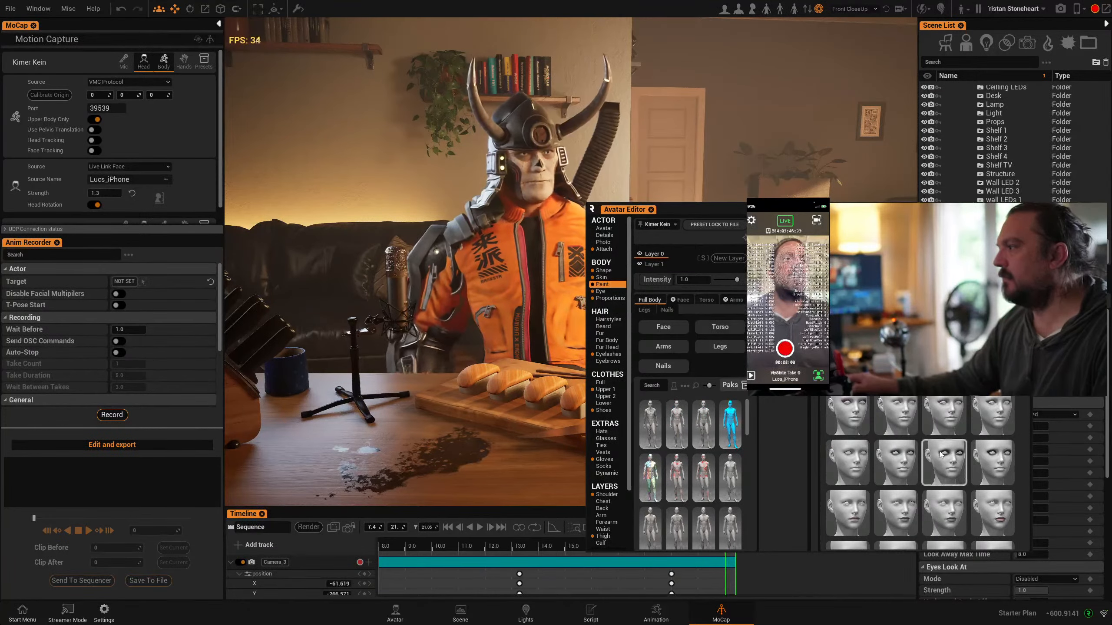
scroll(935, 431, down, 5)
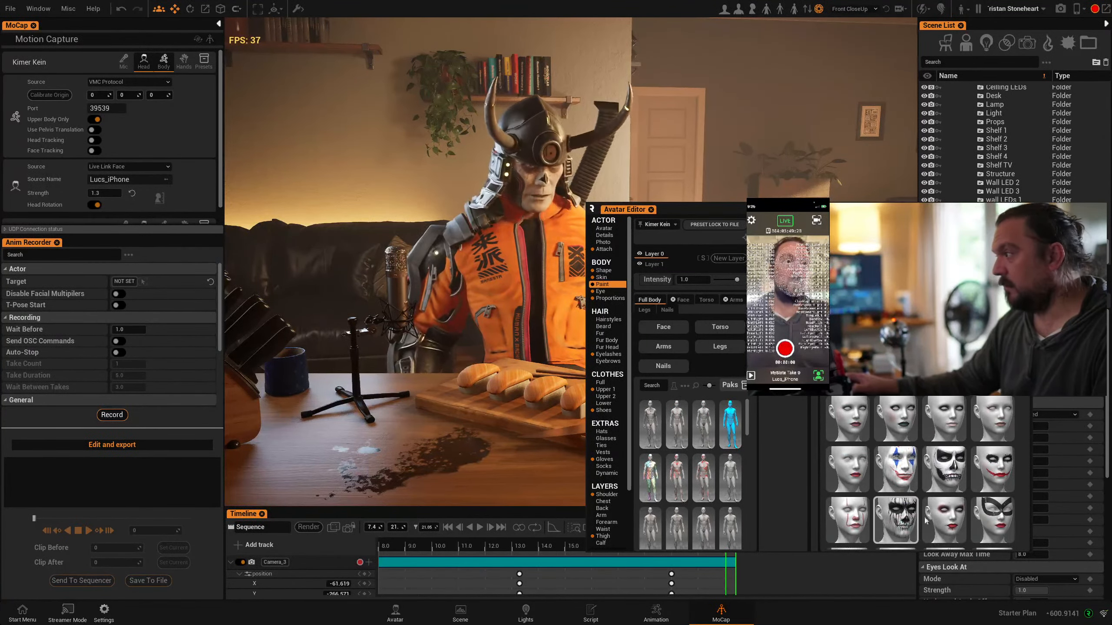
click(895, 421)
scroll(896, 419, up, 1)
scroll(895, 419, up, 5)
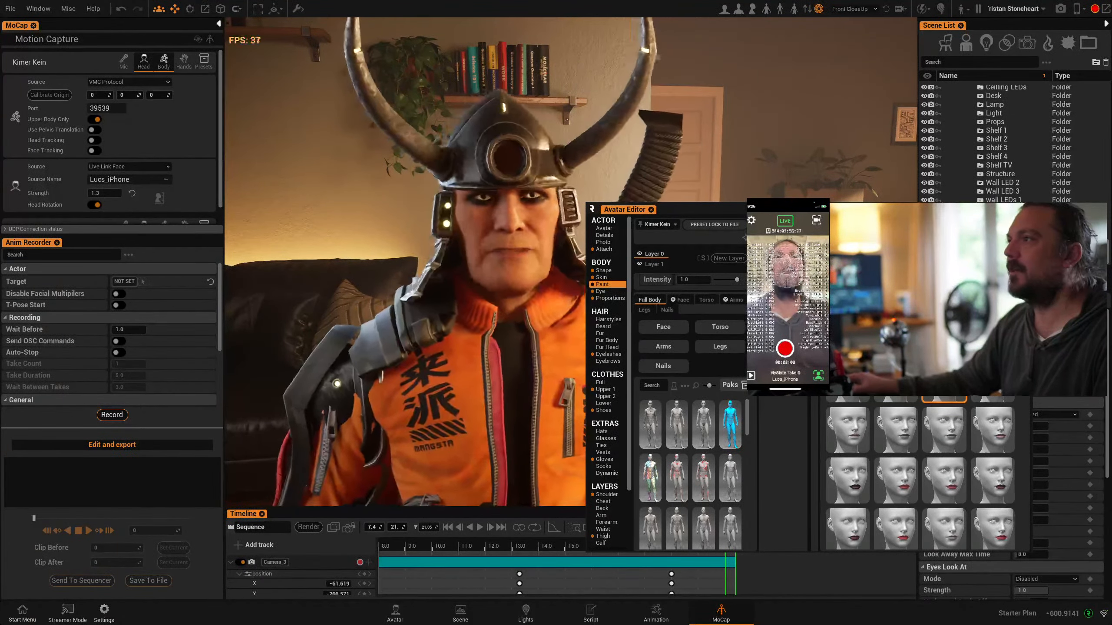
click(944, 381)
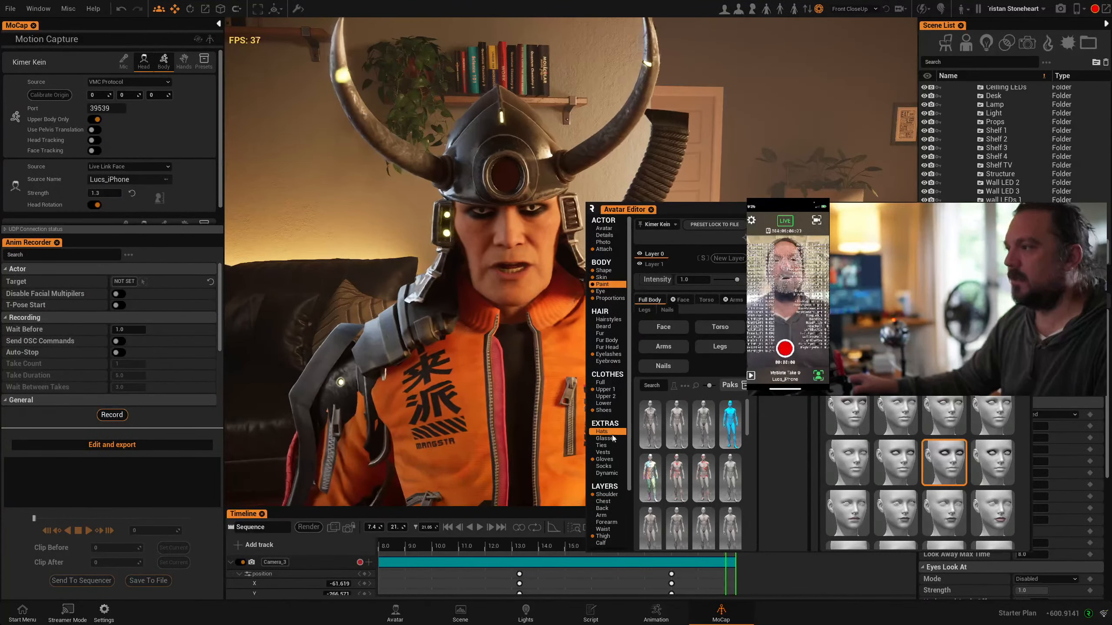
Try the two armour tops on the samurai avatar, and replace the orange jacket with the blue sleeveless vest in the Upper 1 clothes
click(612, 389)
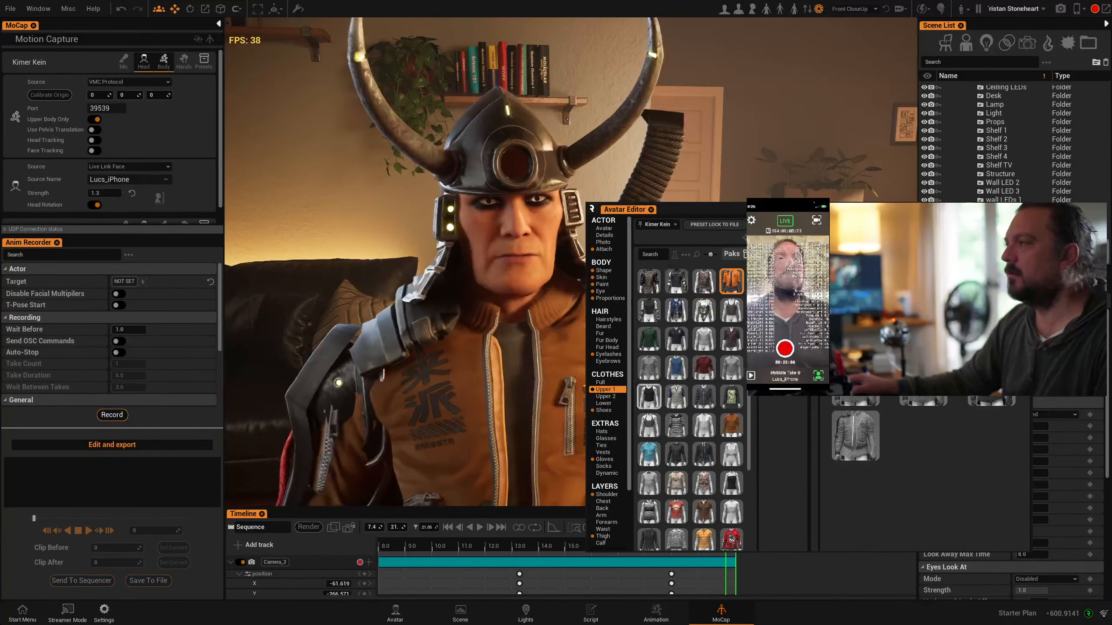
click(704, 282)
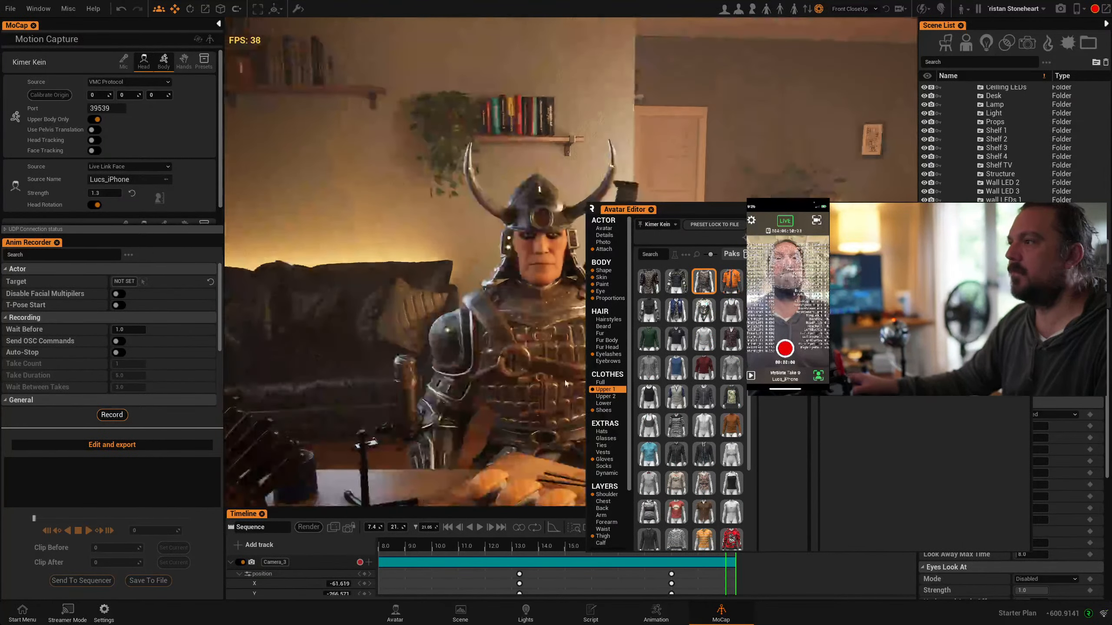
click(649, 281)
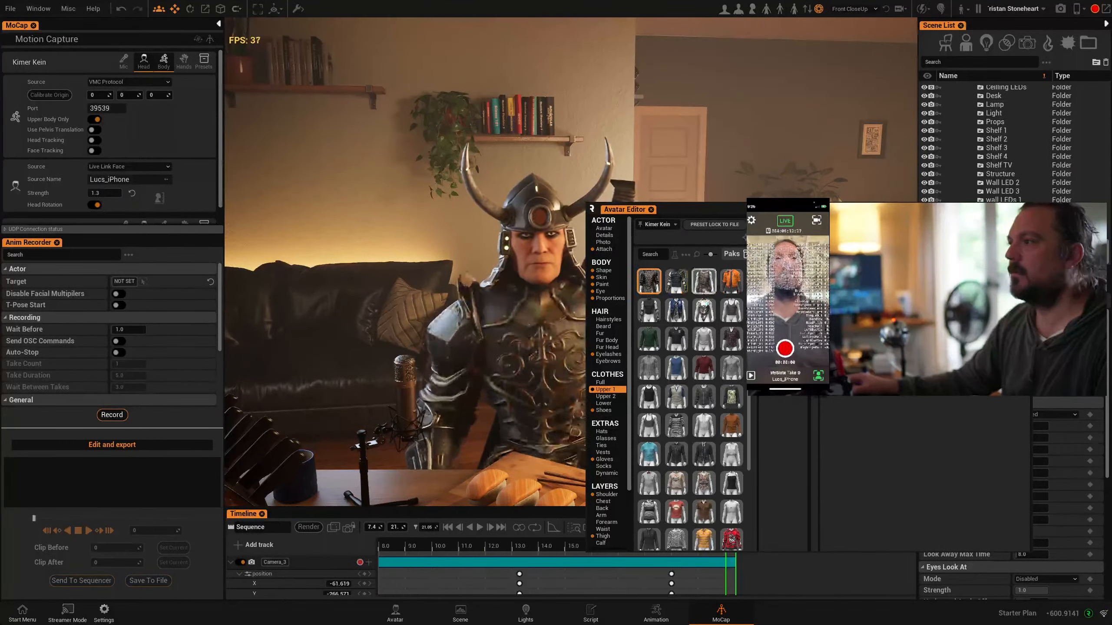
click(677, 310)
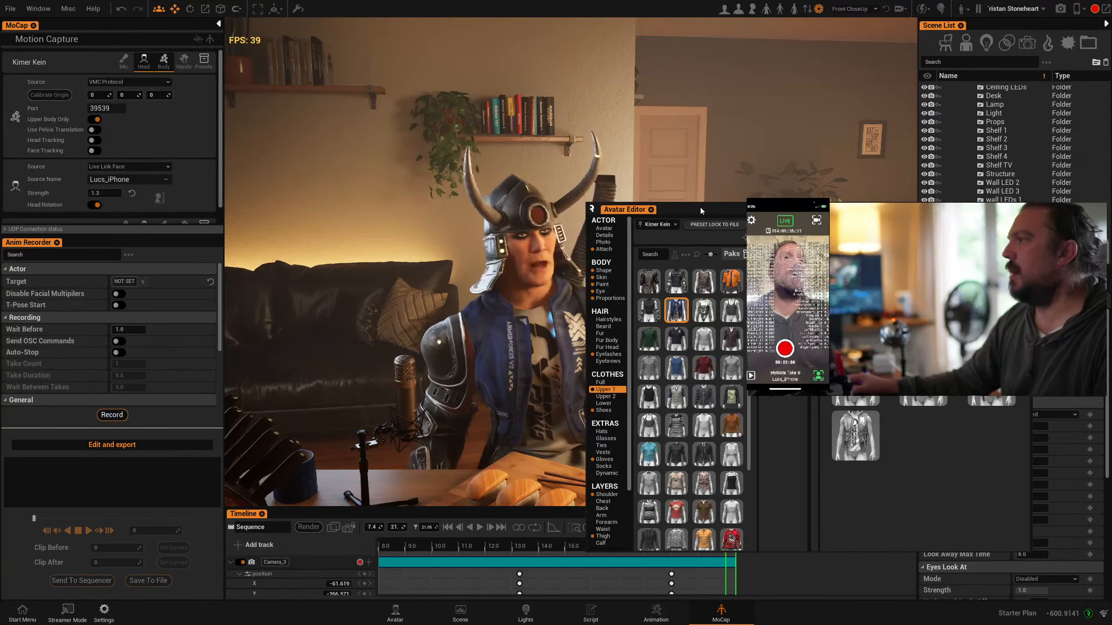
Move the floating Avatar Editor away from the avatar and close it
drag(700, 212, 1110, 429)
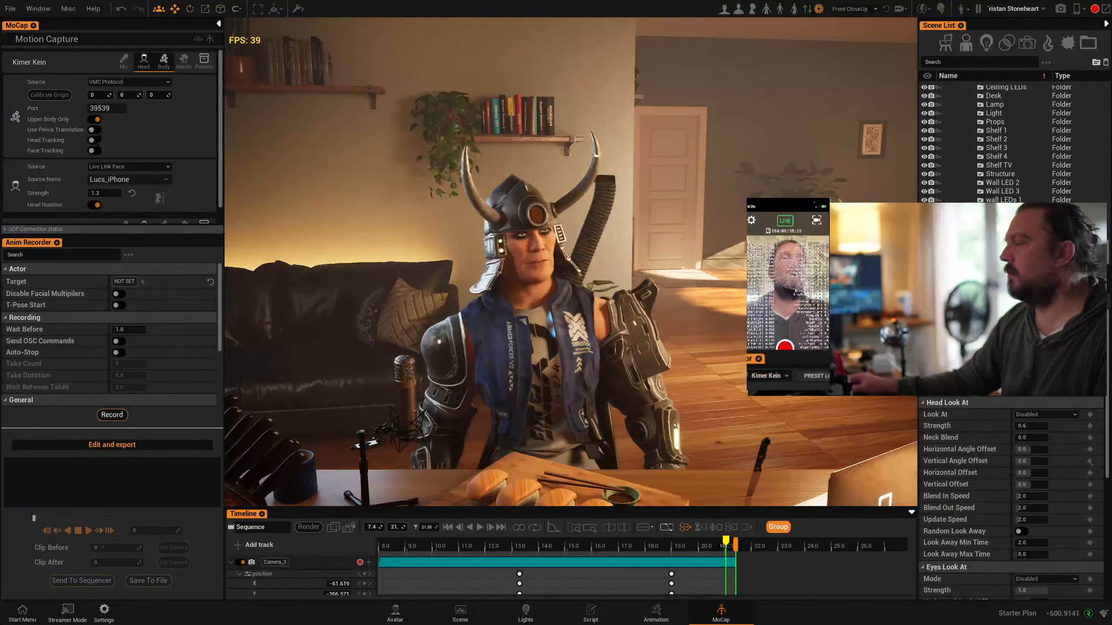
click(38, 8)
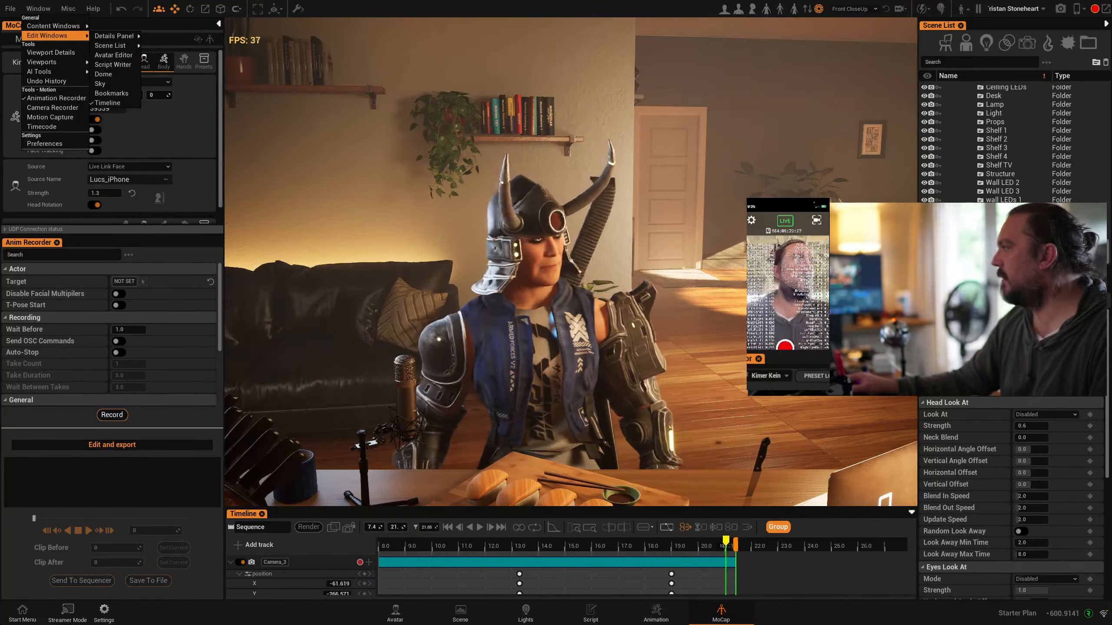
click(113, 55)
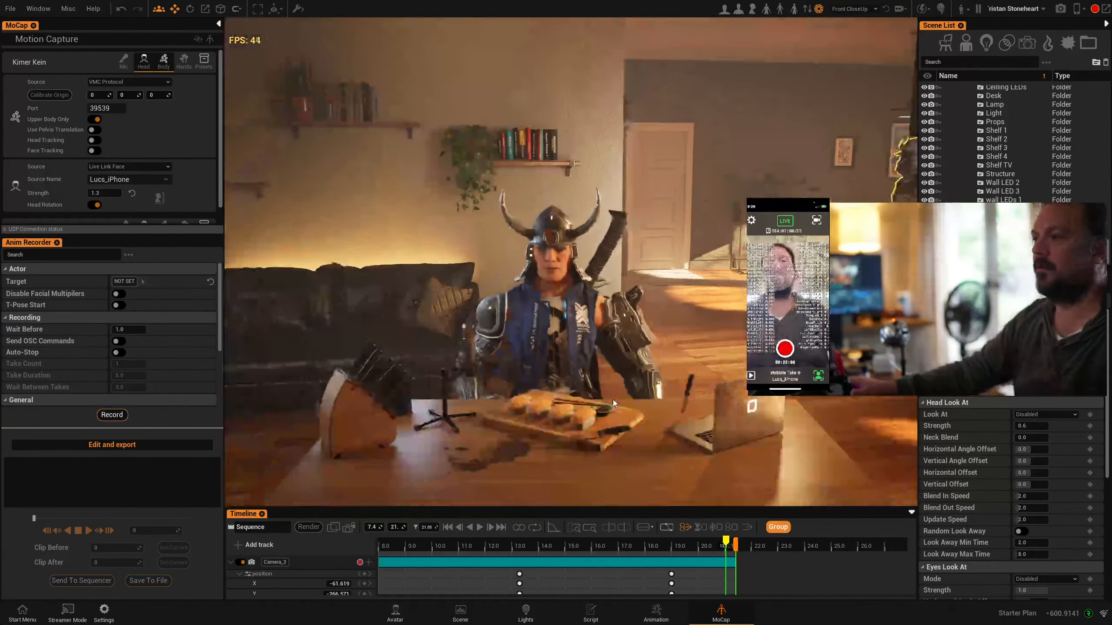
Search the Scene workspace's meshes for "book" and place the 80's book on the desk beside the cutting board
click(460, 611)
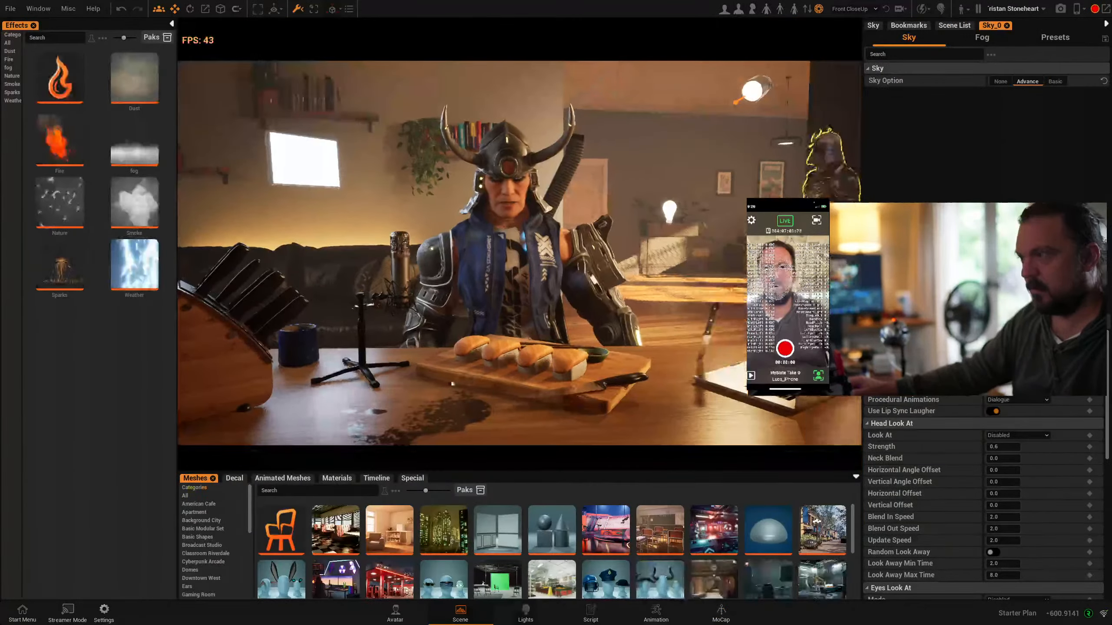
click(326, 491)
text(book)
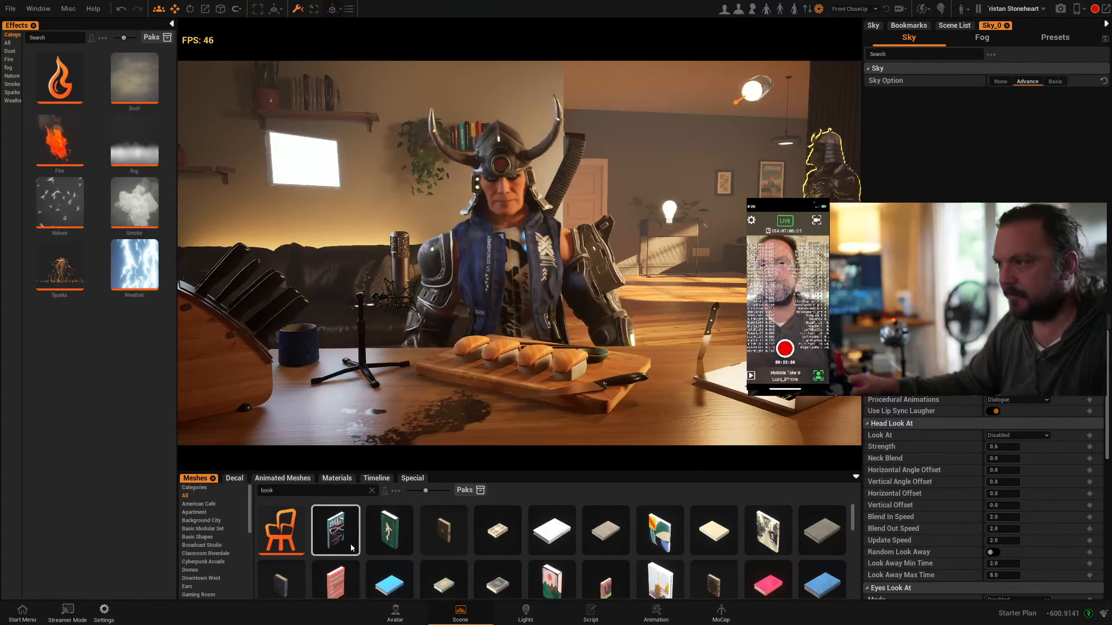
drag(345, 538, 334, 407)
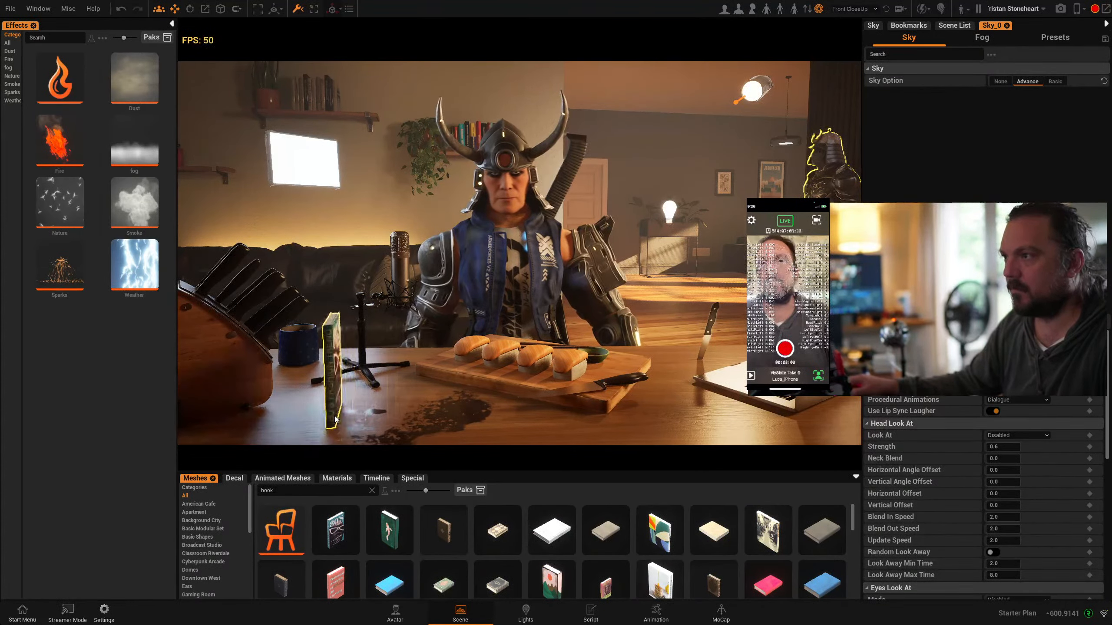
Rotate the 80's book on the desk so its front cover faces the camera, and keep the book selected
key(e)
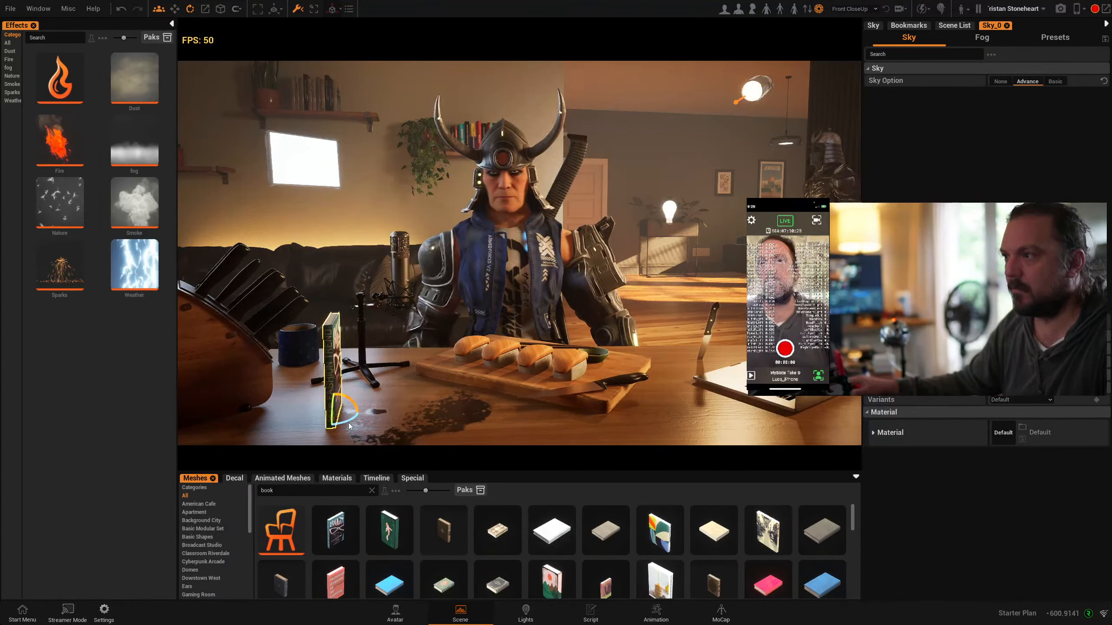
drag(347, 425, 325, 364)
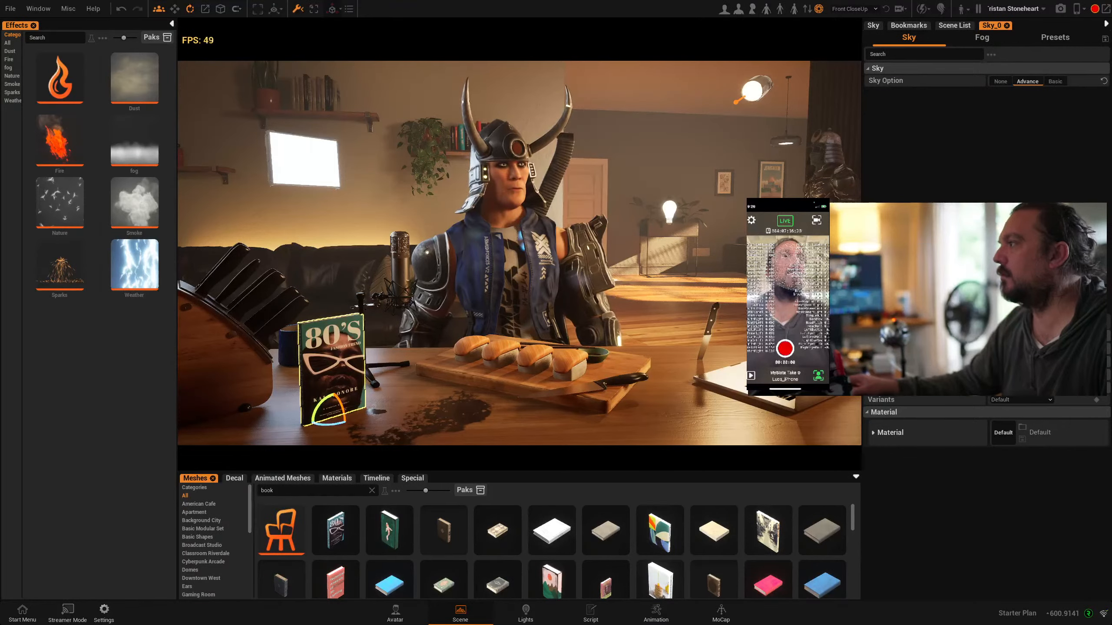
click(431, 371)
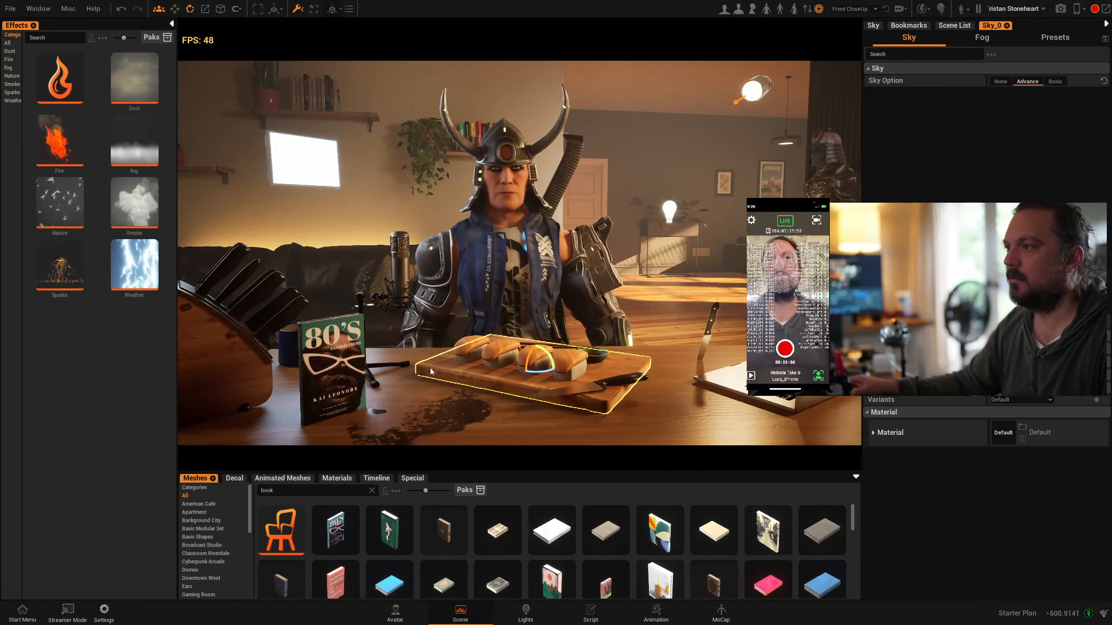
click(343, 352)
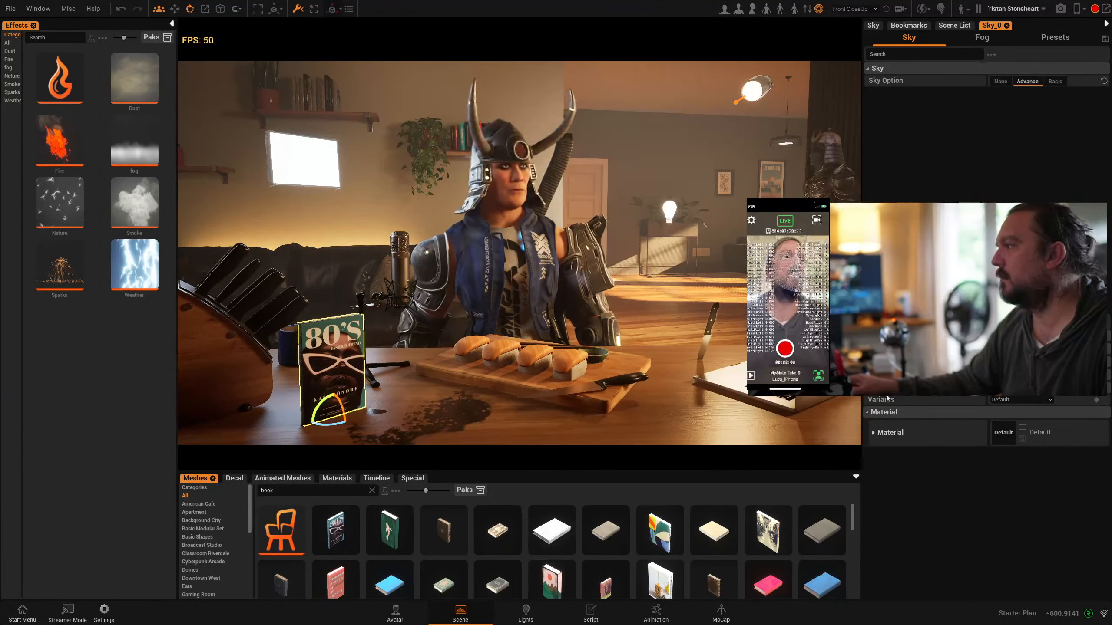
Examine the book's material settings, preview library materials such as E_Marble White on it, and browse the Tiles and brick materials
click(873, 433)
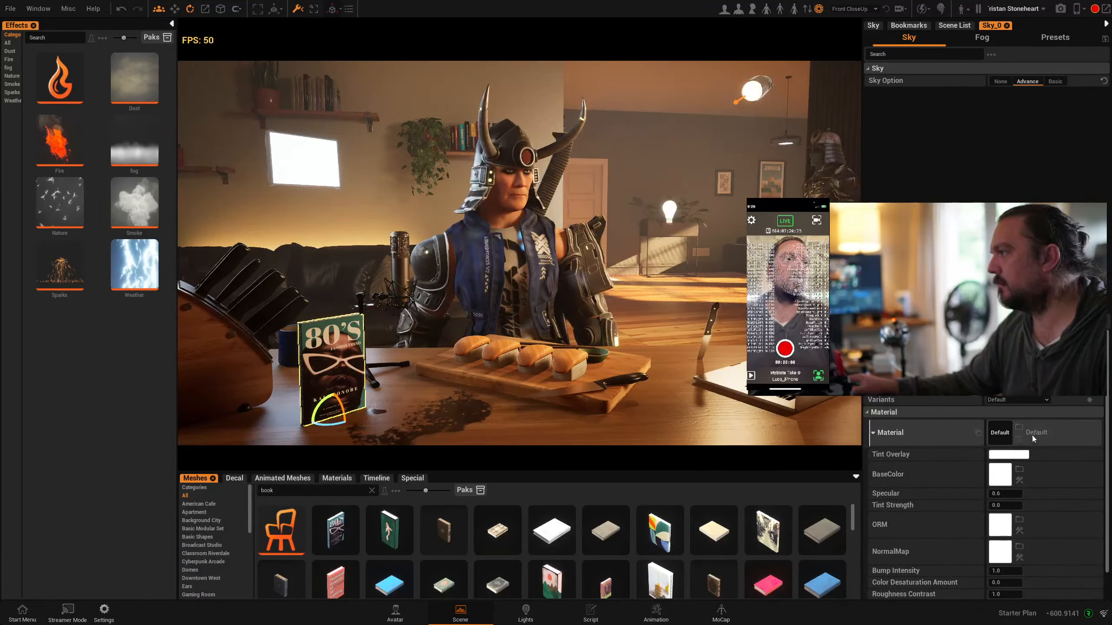
scroll(924, 508, down, 1)
scroll(937, 552, up, 1)
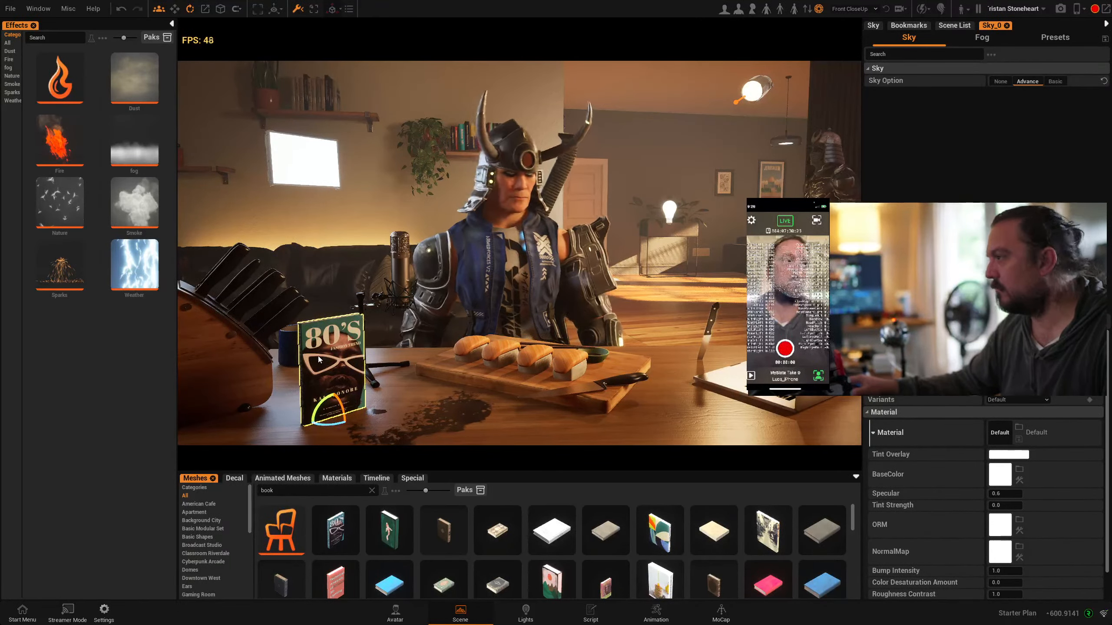
click(1020, 428)
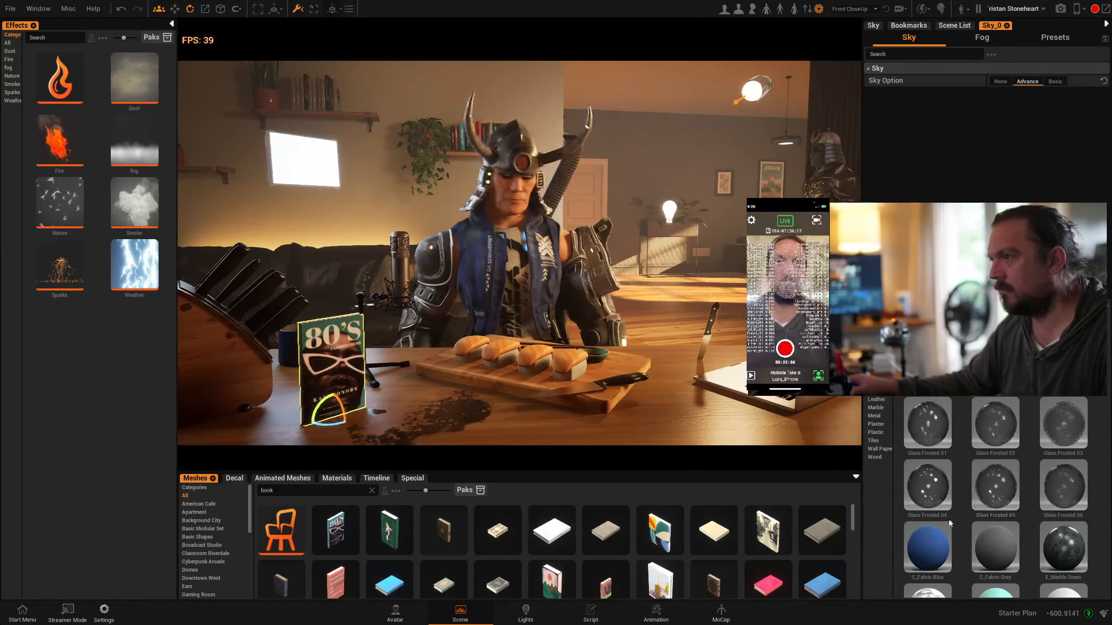
click(936, 543)
scroll(936, 543, down, 2)
click(930, 528)
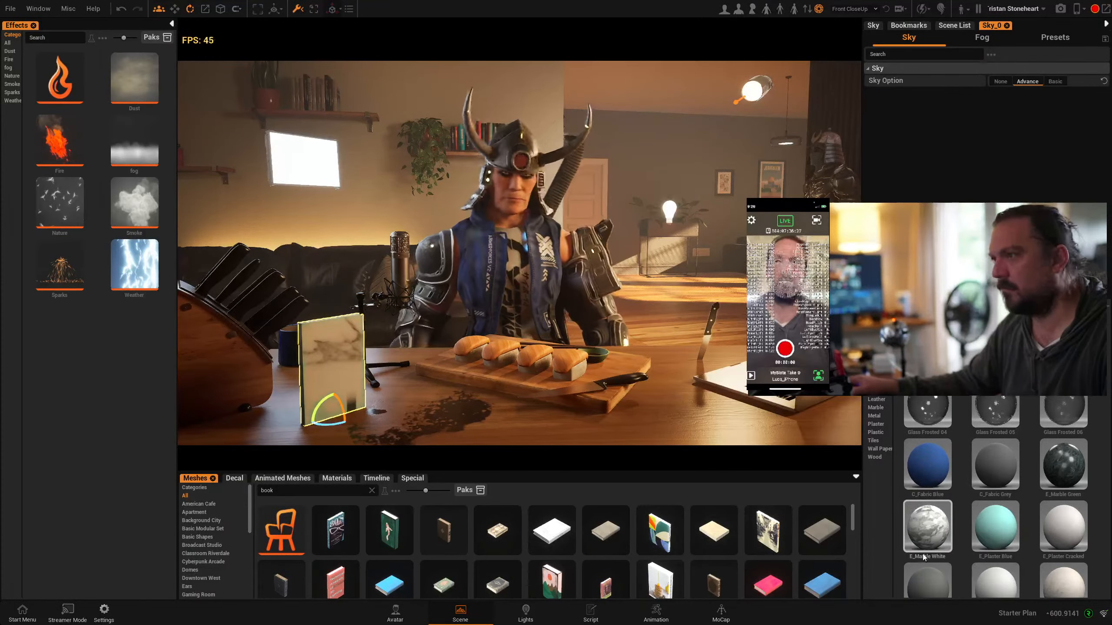
scroll(939, 572, down, 5)
click(989, 477)
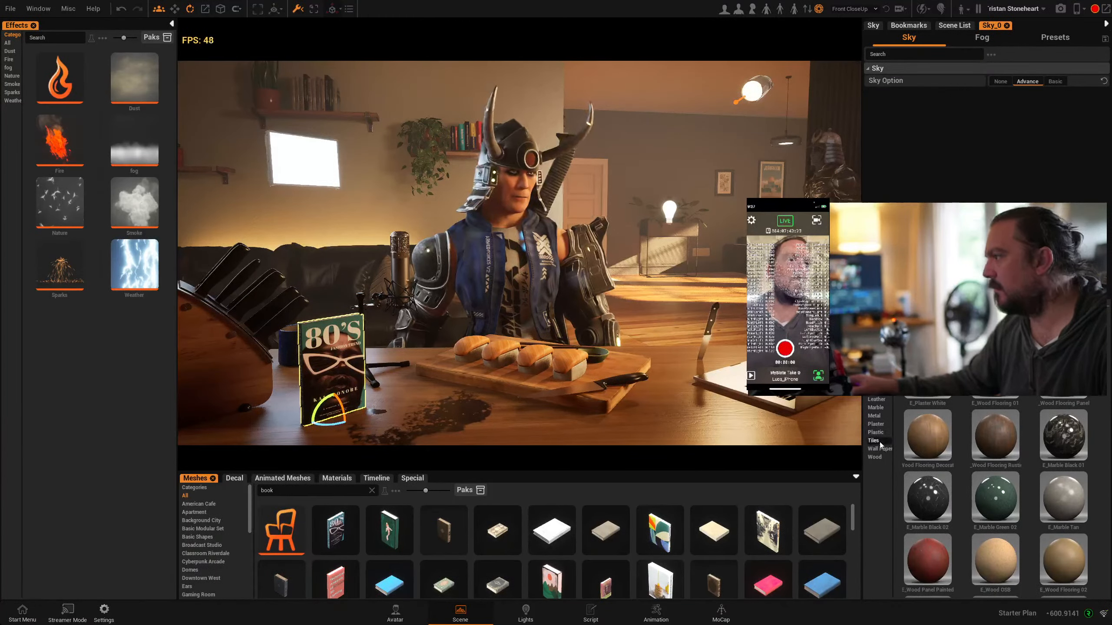
click(874, 441)
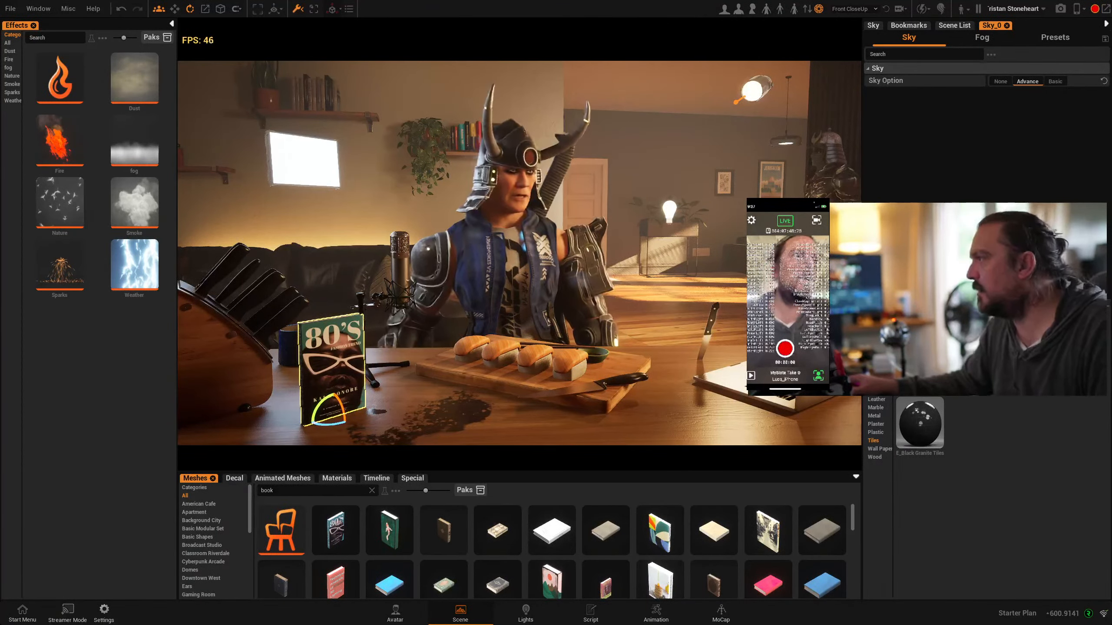
click(874, 342)
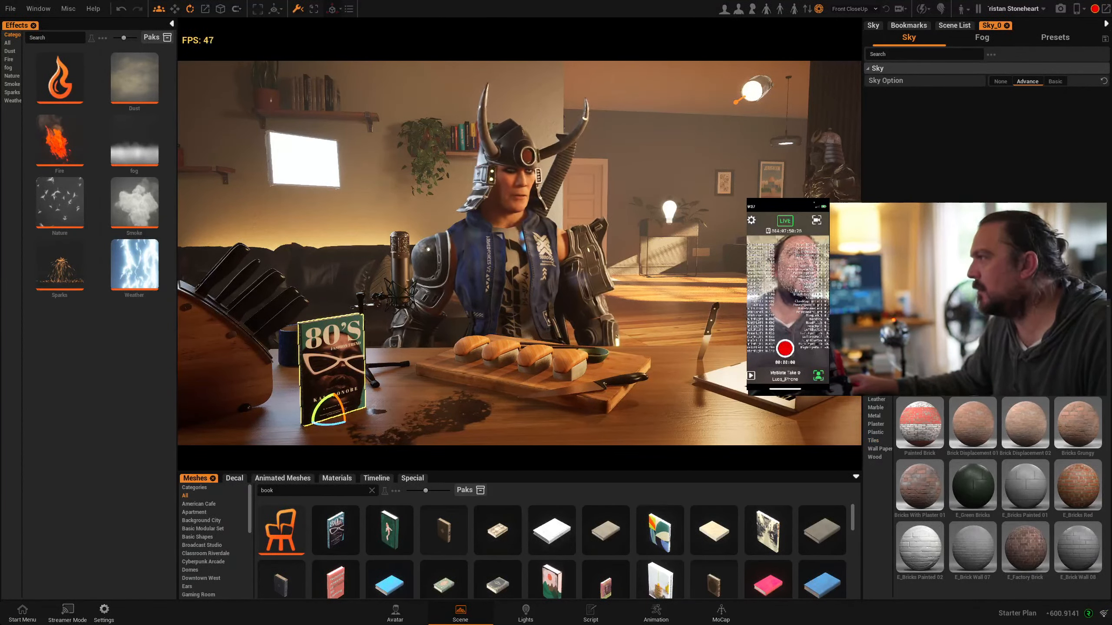
click(912, 308)
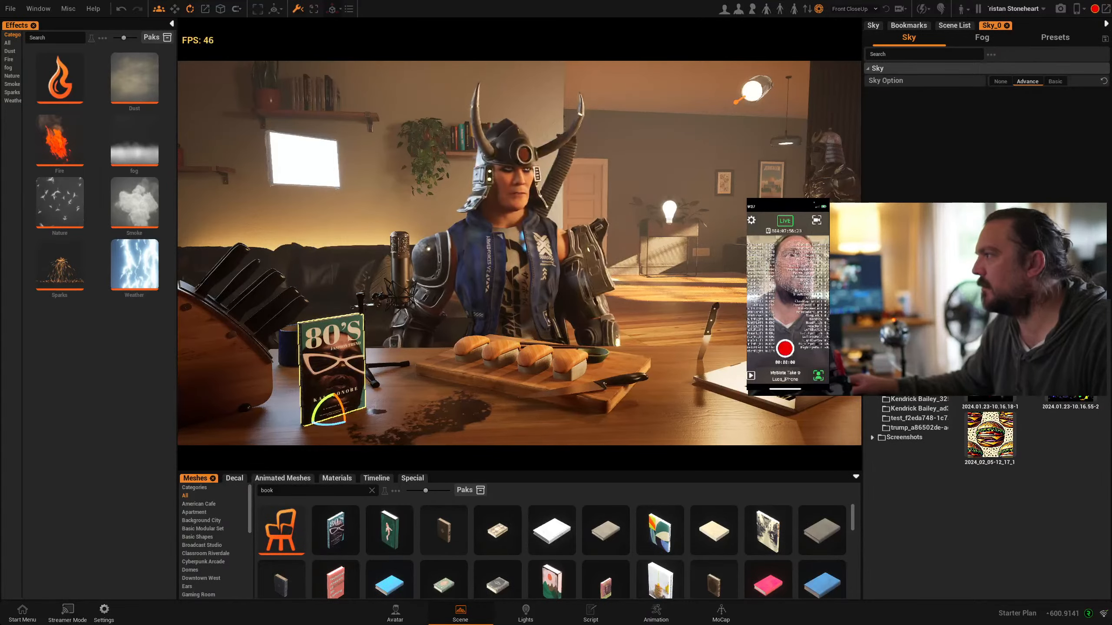
drag(990, 434, 377, 407)
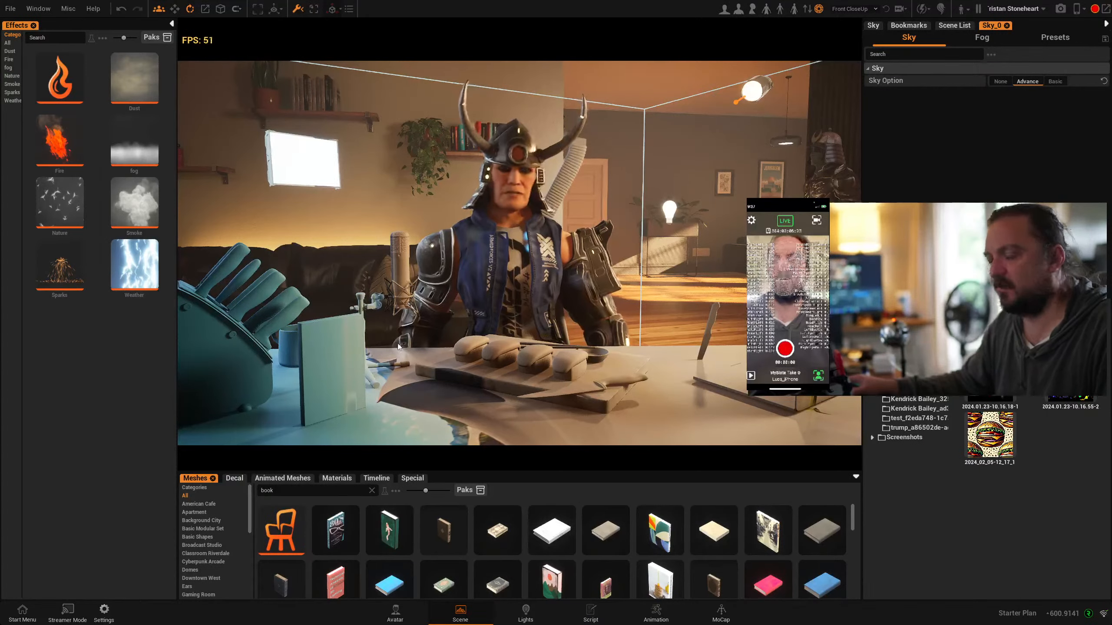
key(ctrl+z)
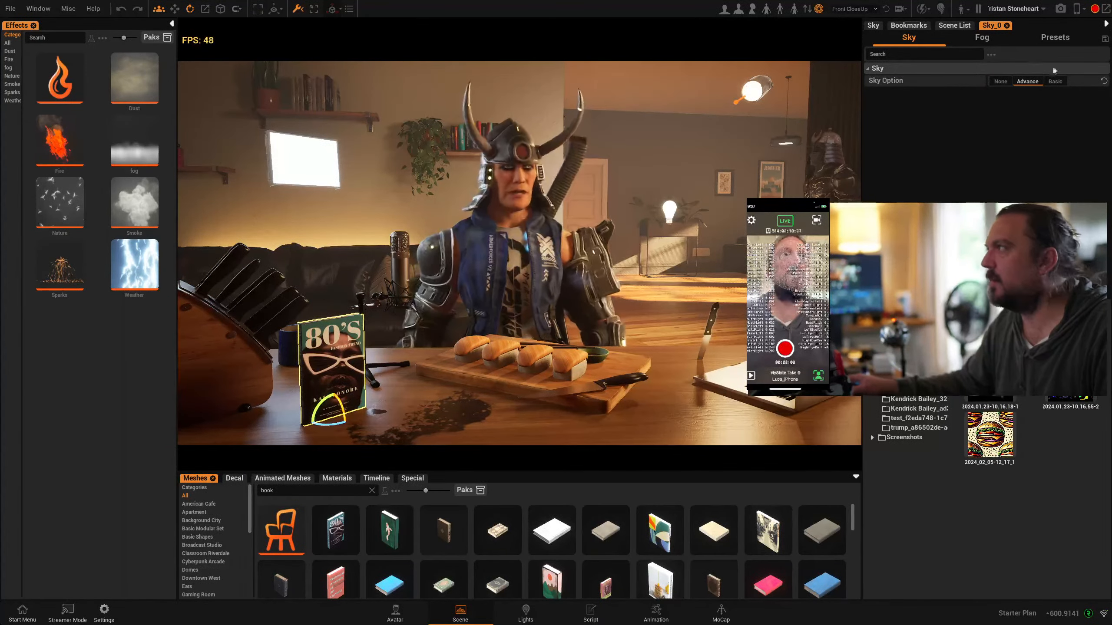
Close the extra Sky_0 panel and show the Scene List again
click(952, 27)
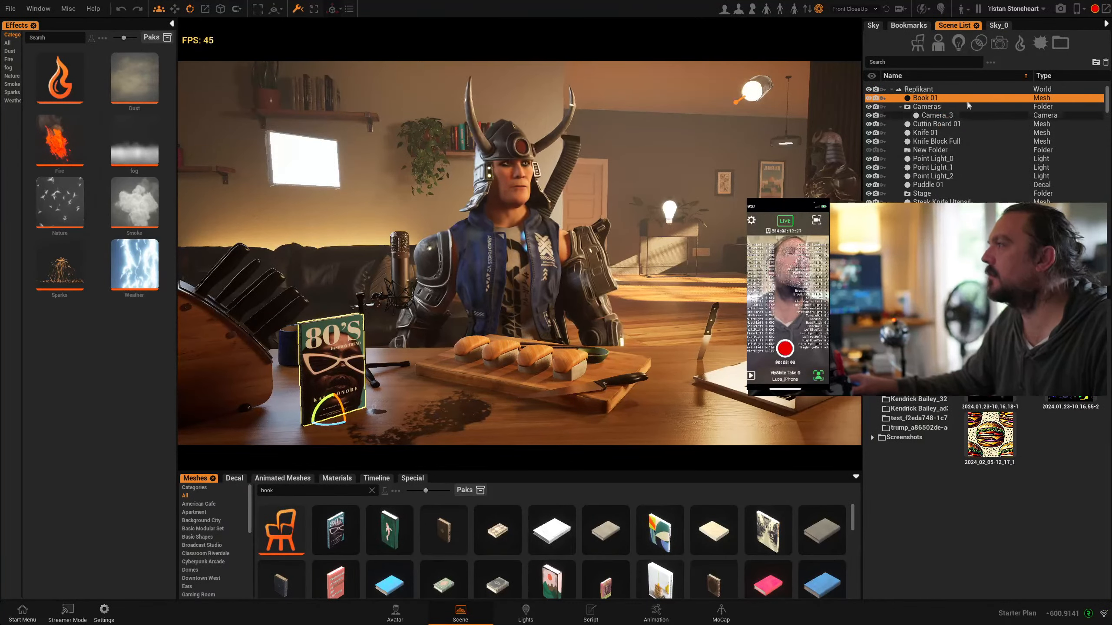
click(999, 27)
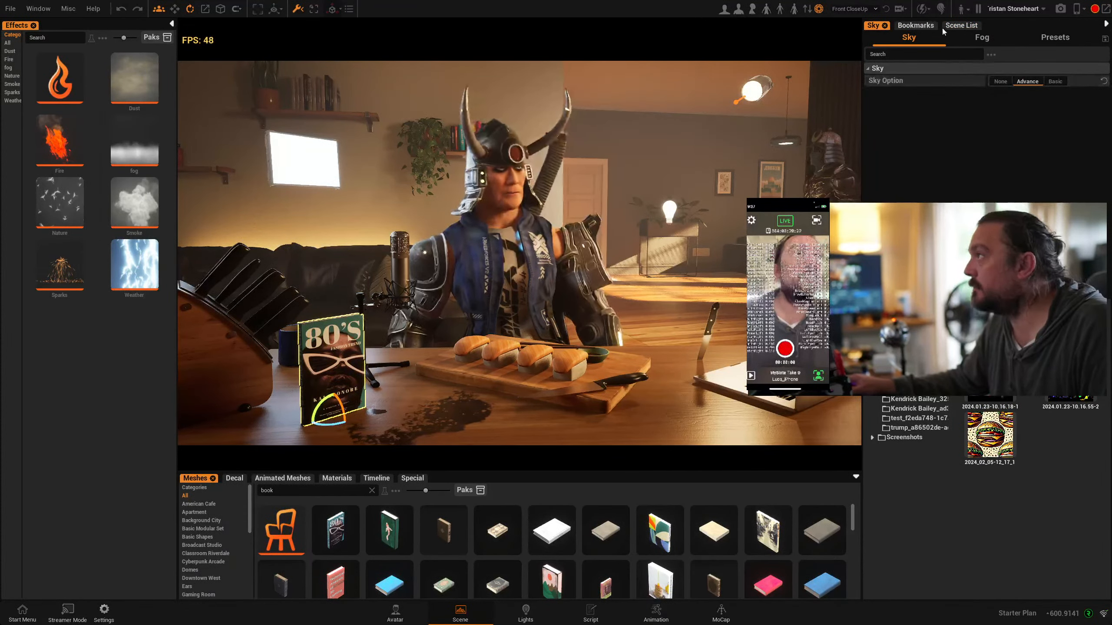
click(961, 26)
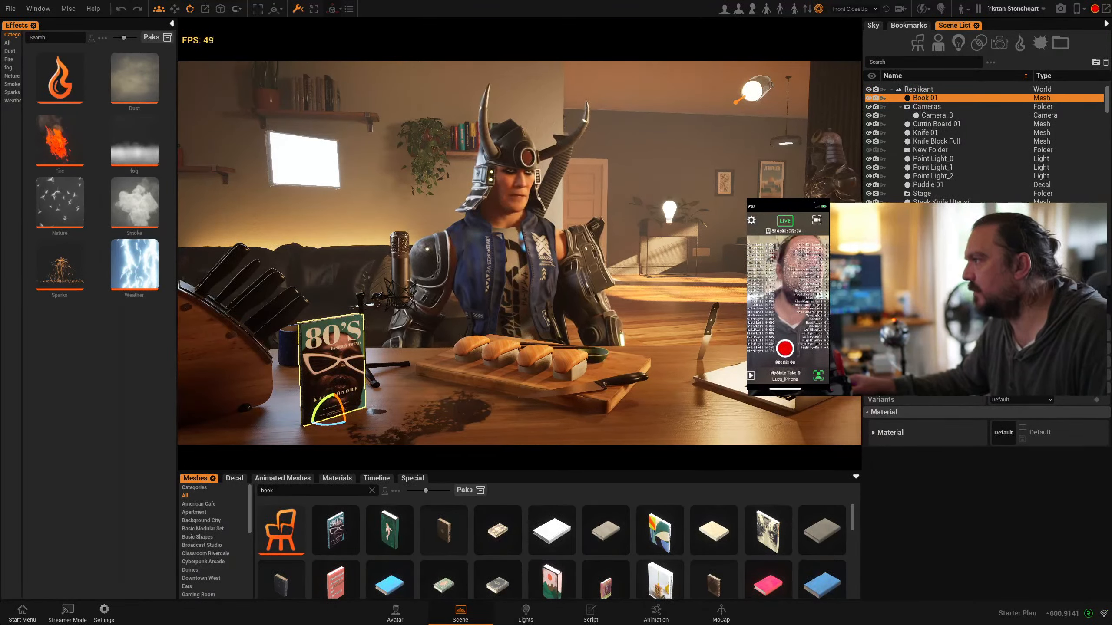
Generate a BaseColor texture for the book's material from the prompt "green leaves pattern" using OpenAI's DallE 3 model
click(870, 431)
scroll(918, 480, down, 1)
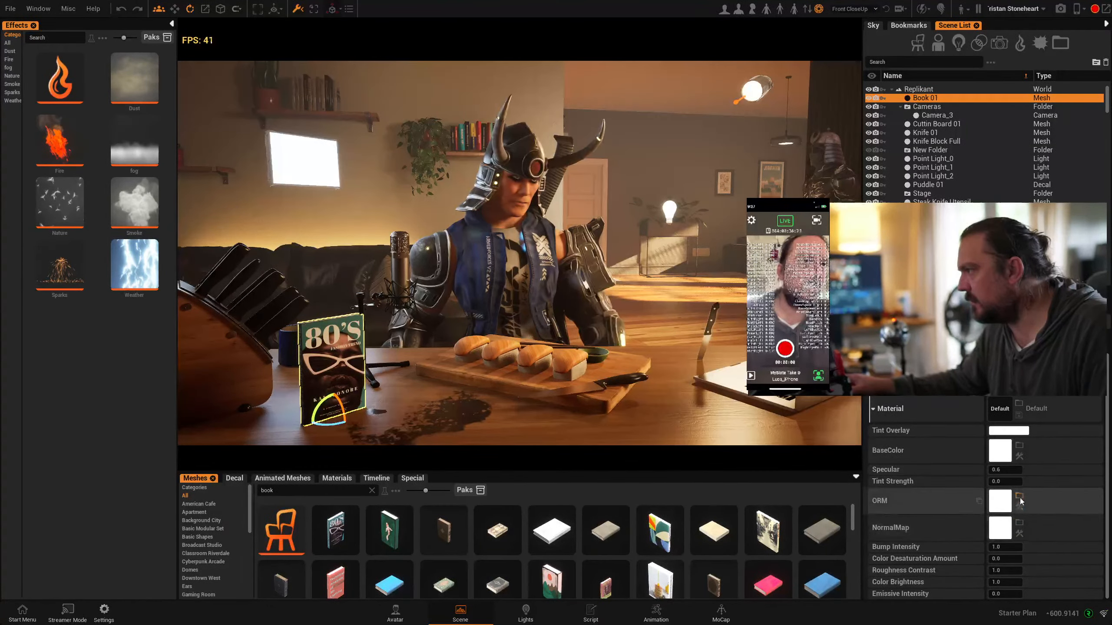
click(1019, 457)
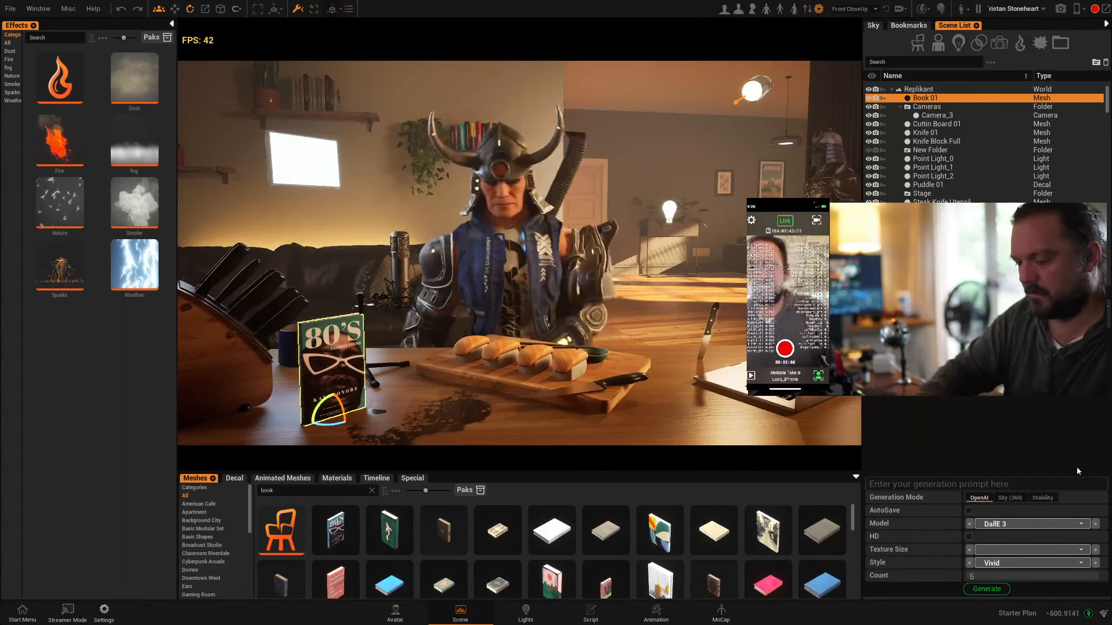
text(green l)
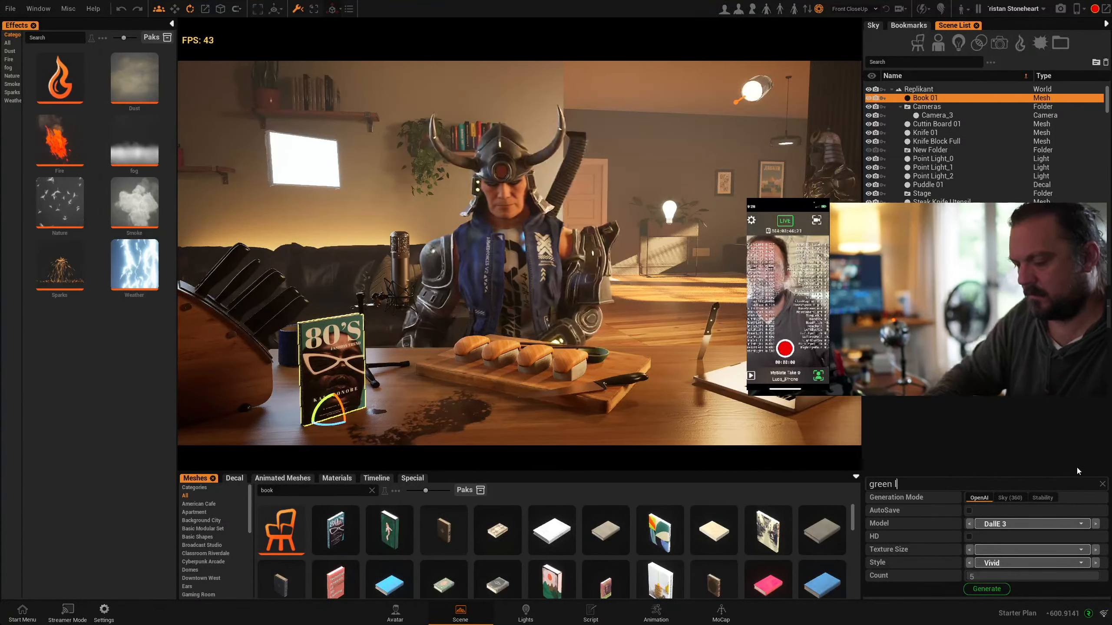
text(eaves)
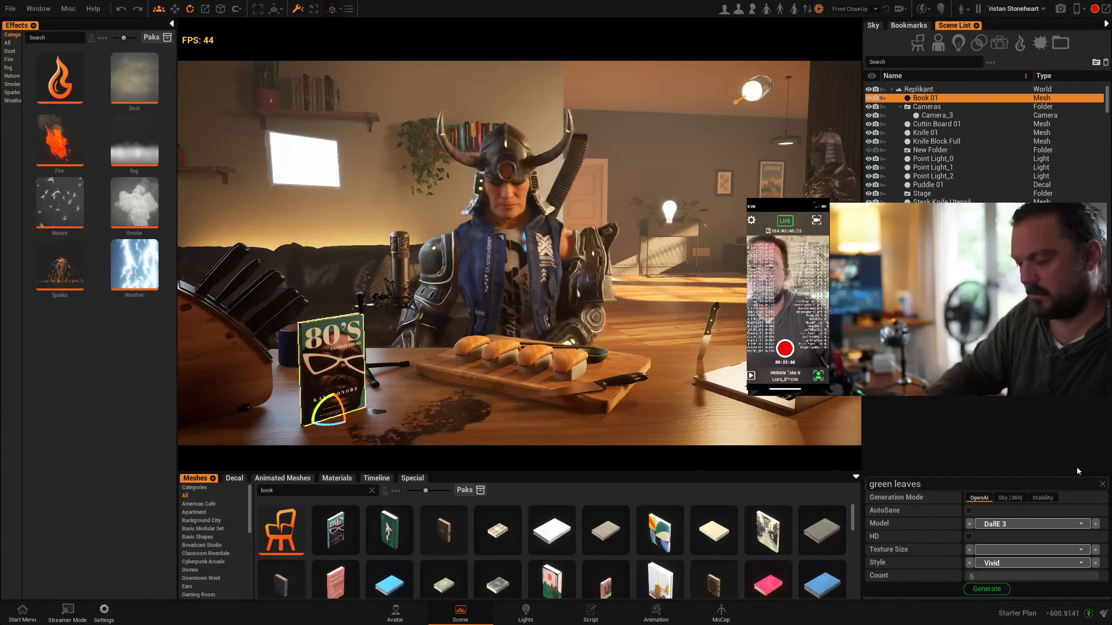
text( pattern)
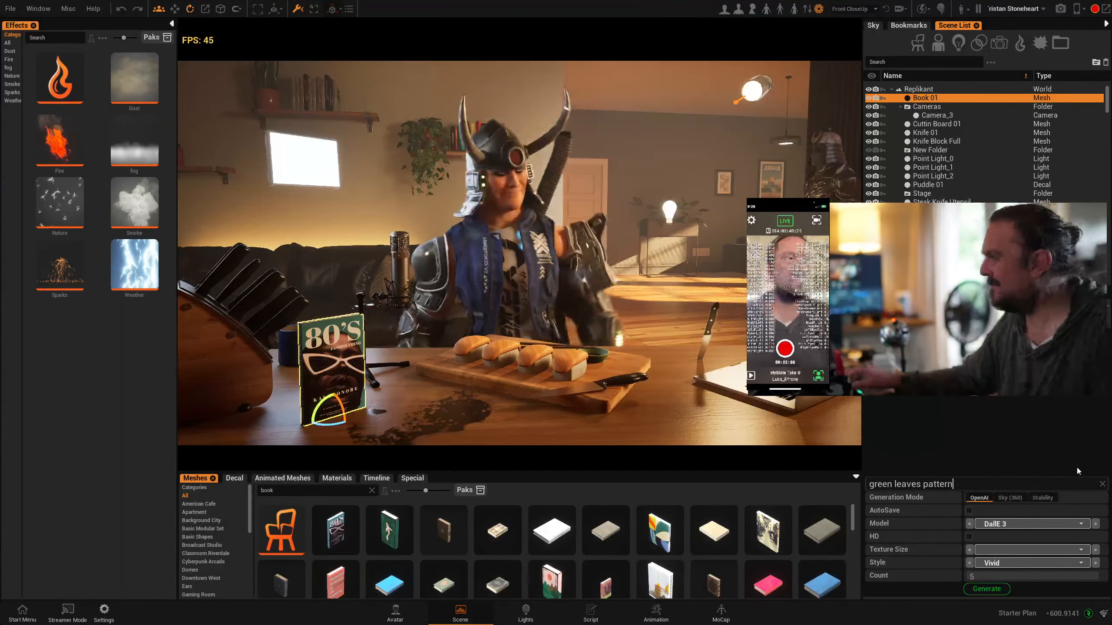
click(986, 589)
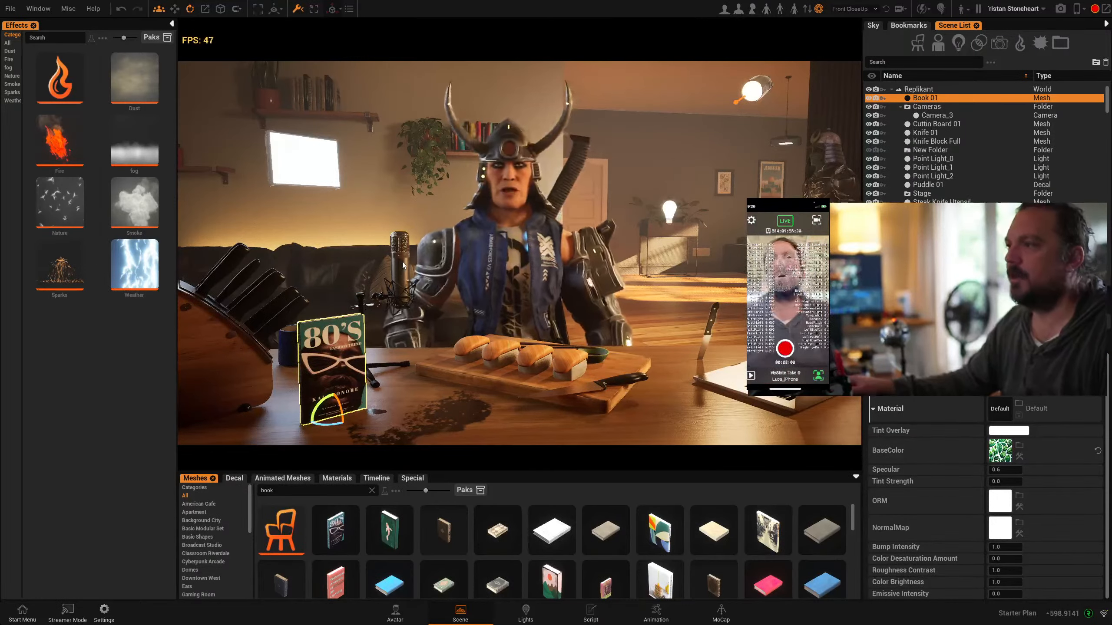
Return to the MoCap workspace
click(671, 608)
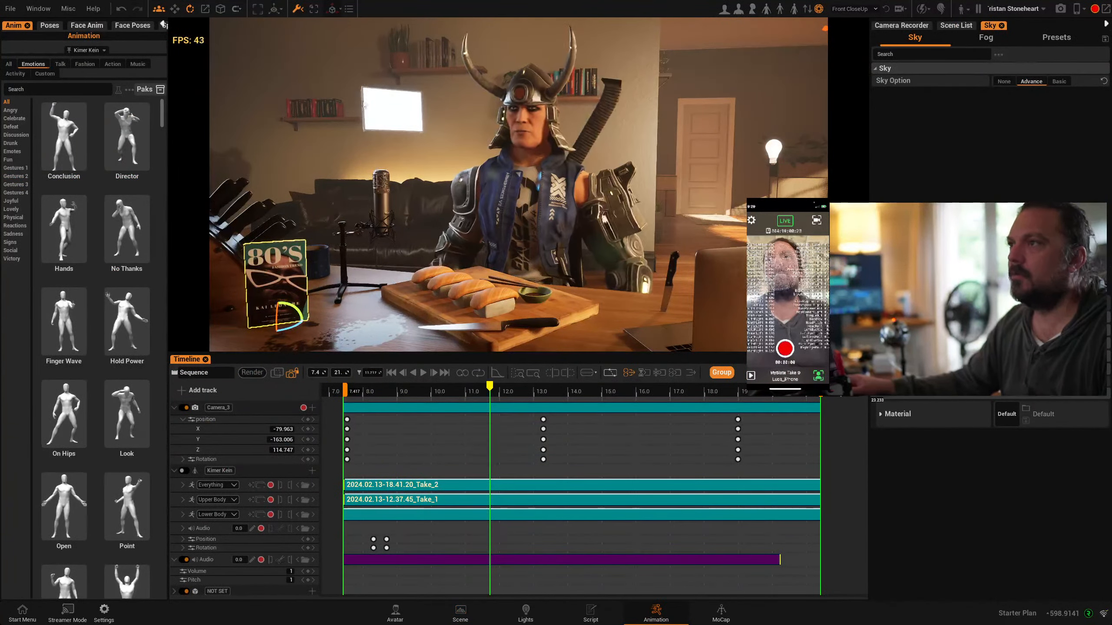
click(721, 609)
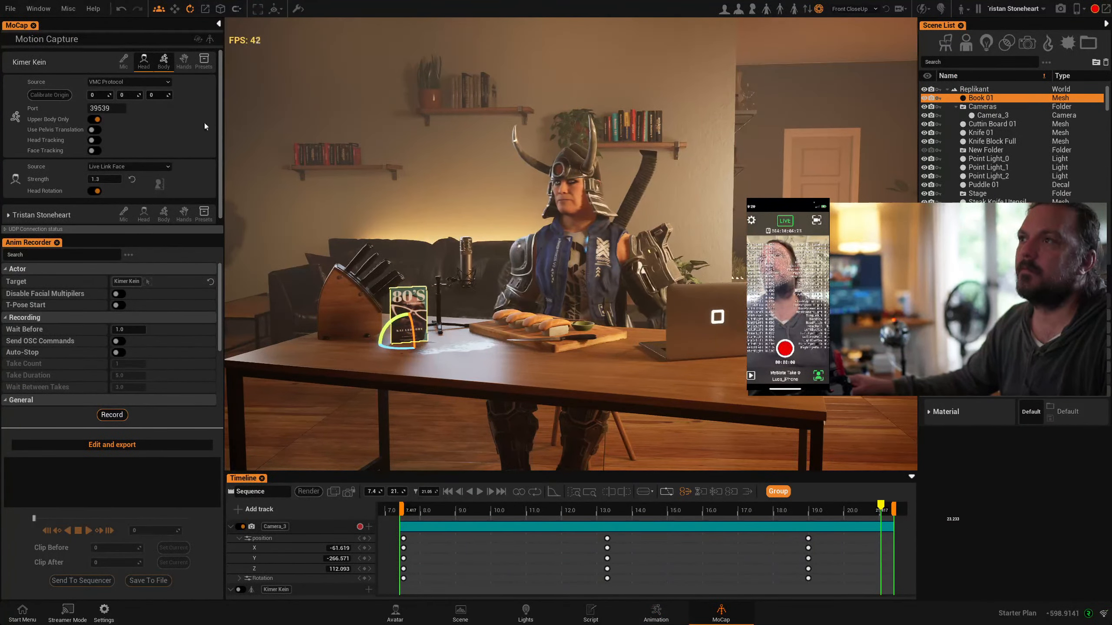
Collapse Kimer Kein's motion capture settings
click(164, 62)
click(150, 63)
scroll(582, 336, down, 3)
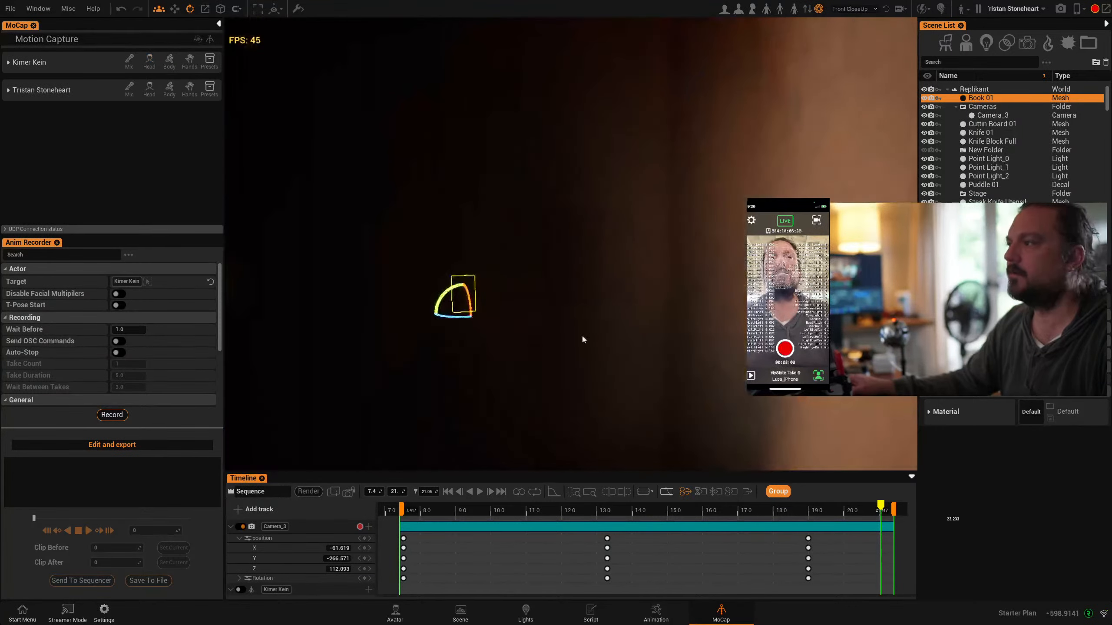
Select the horned samurai avatar Kimer Kein and move him away from the desk onto the open wooden floor
scroll(582, 337, up, 2)
right_drag(582, 337, 695, 318)
scroll(694, 317, down, 2)
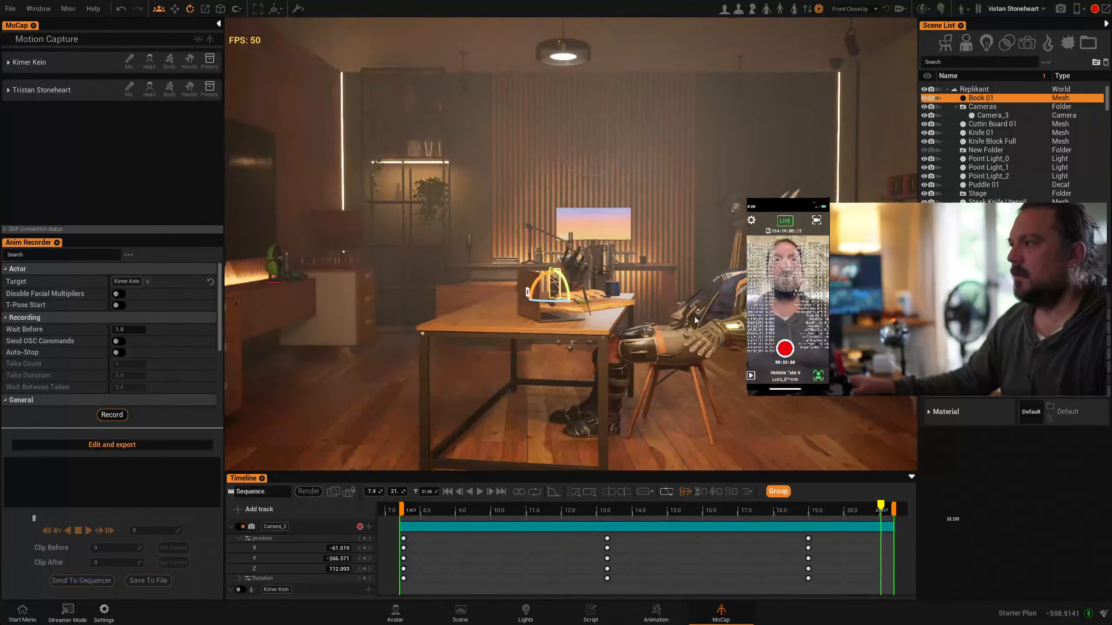
click(692, 319)
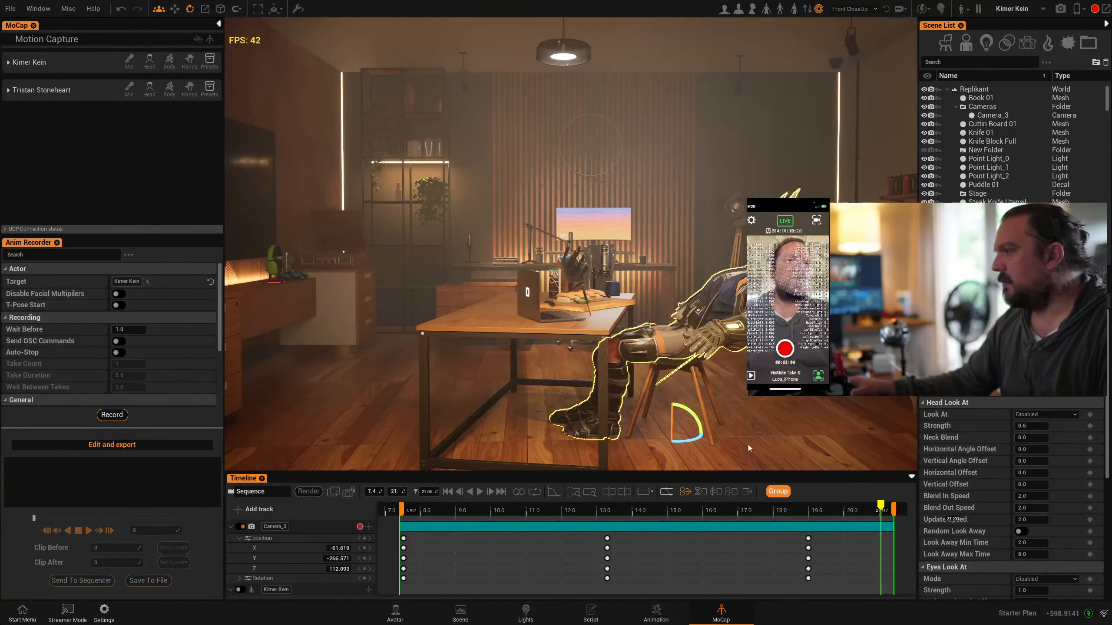
key(w)
right_drag(701, 437, 701, 438)
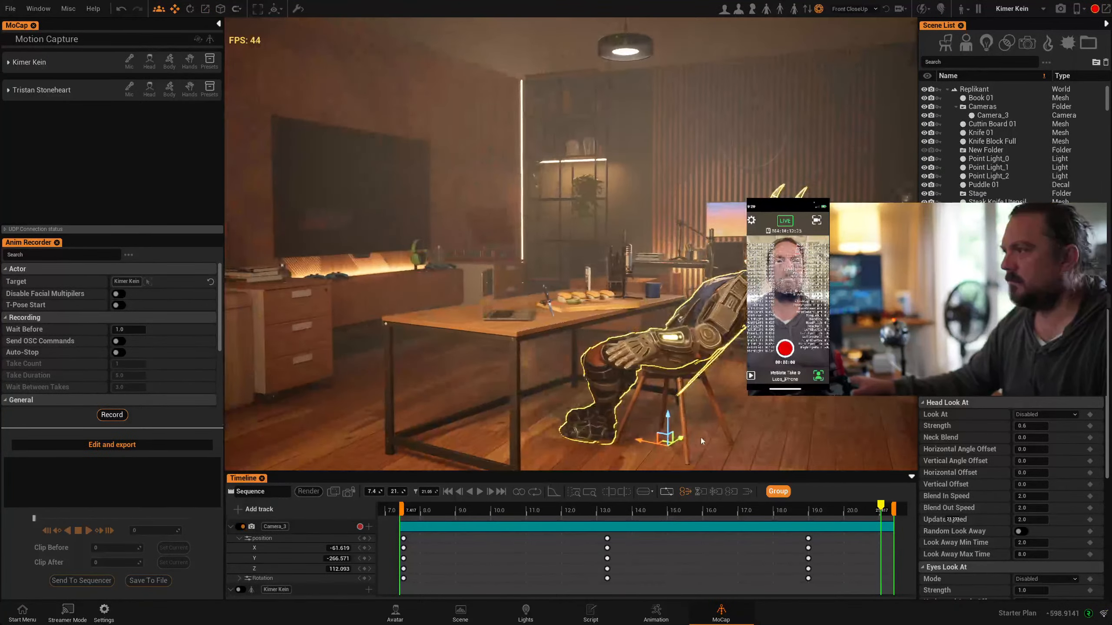
drag(683, 445, 473, 395)
right_drag(474, 395, 469, 394)
mouse_move(562, 395)
alt+mouse_down()
mouse_move(613, 390)
mouse_move(562, 394)
alt+mouse_up()
scroll(558, 398, up, 3)
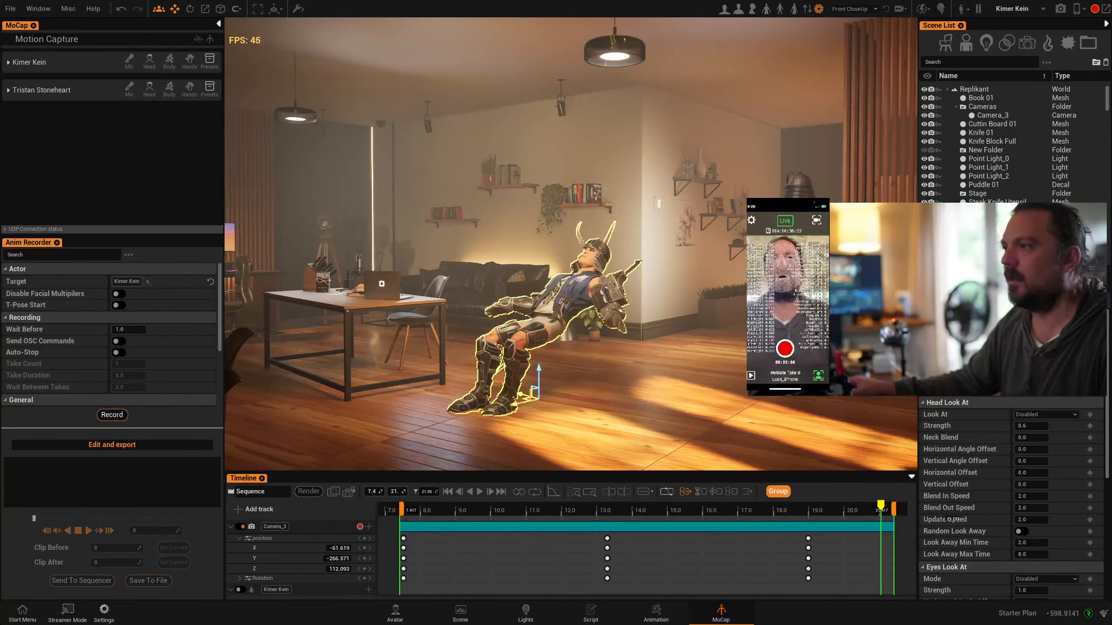
Set the playhead to about 10.5 s, rotate Kimer Kein to face the hallway, and tilt him upright
drag(442, 514, 515, 510)
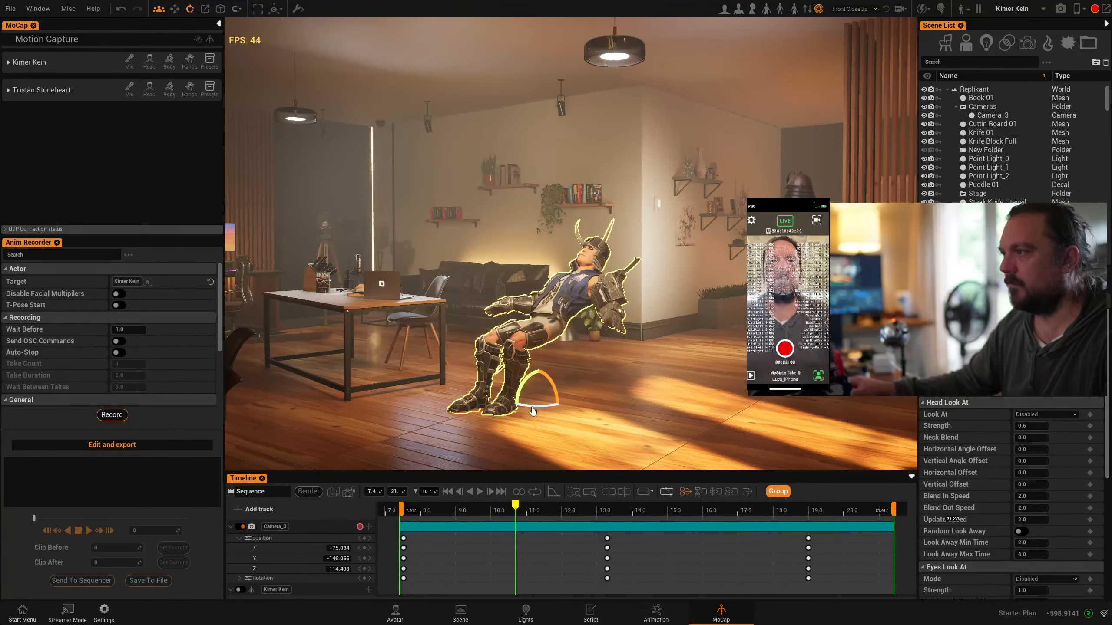
drag(531, 412, 535, 364)
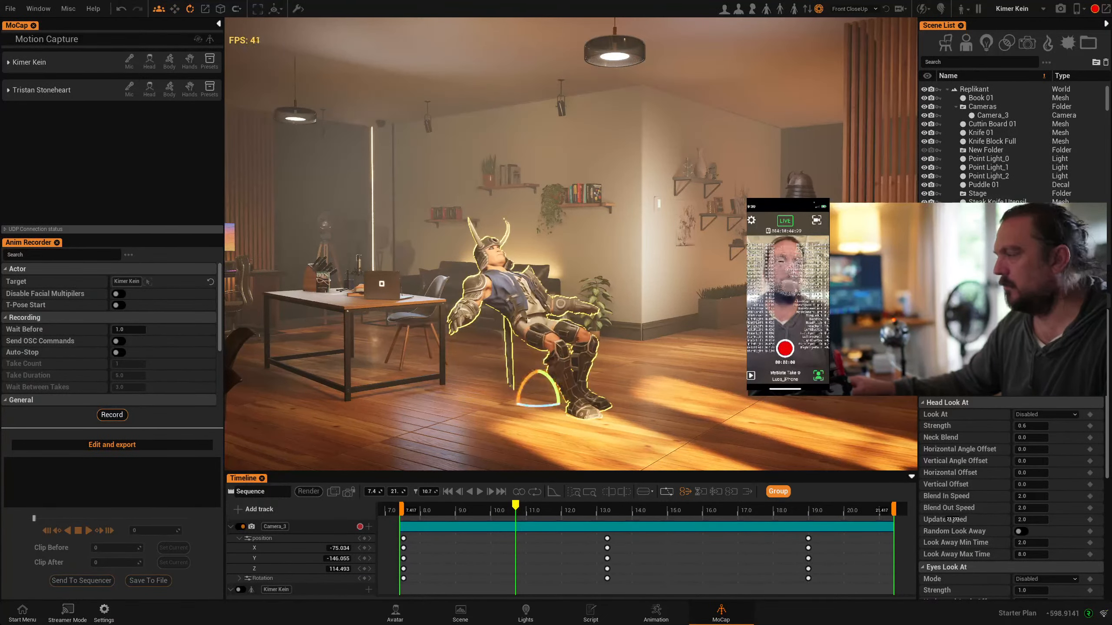
scroll(589, 409, down, 3)
scroll(589, 409, up, 5)
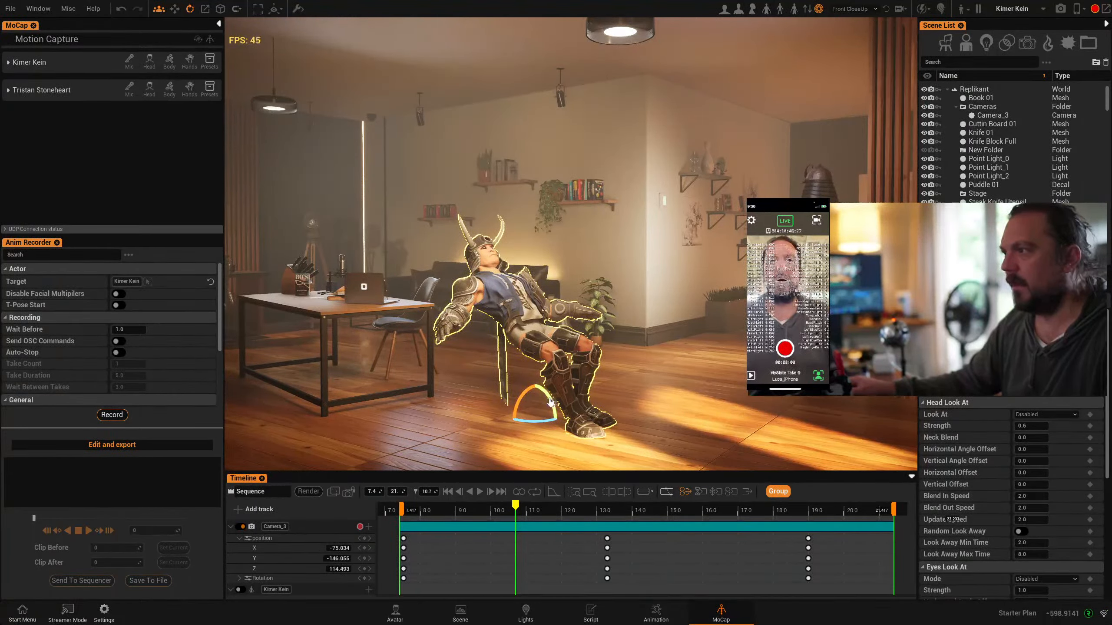
drag(551, 402, 547, 381)
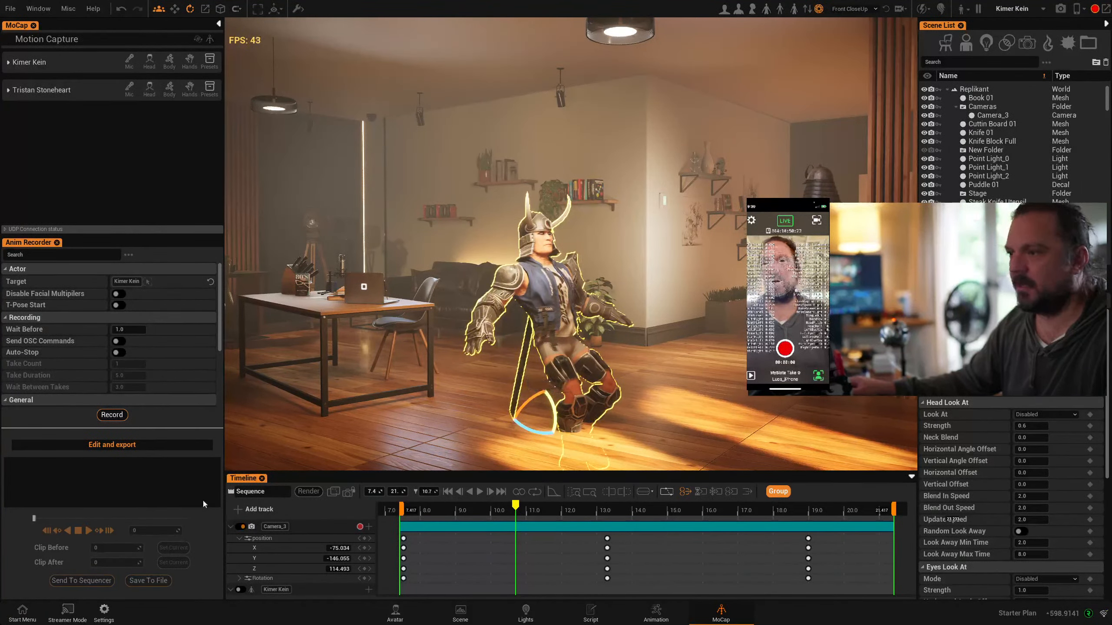
Add a timeline track for the avatar Tristan Stoneheart, enlarge the timeline, and check which other tracks can be added
click(237, 509)
mouse_move(285, 579)
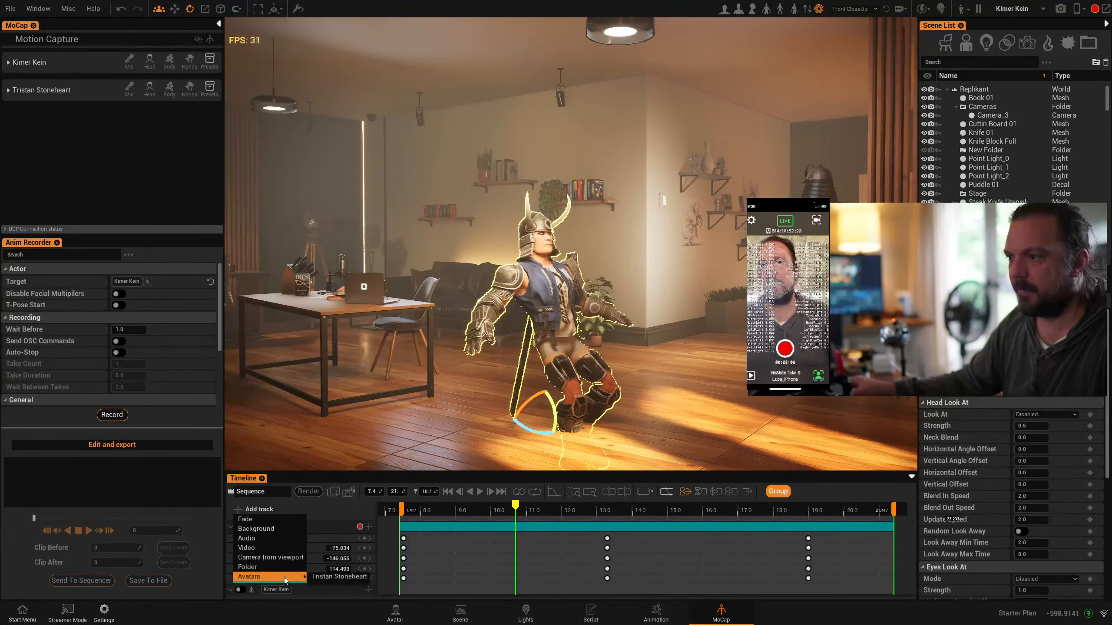
click(348, 577)
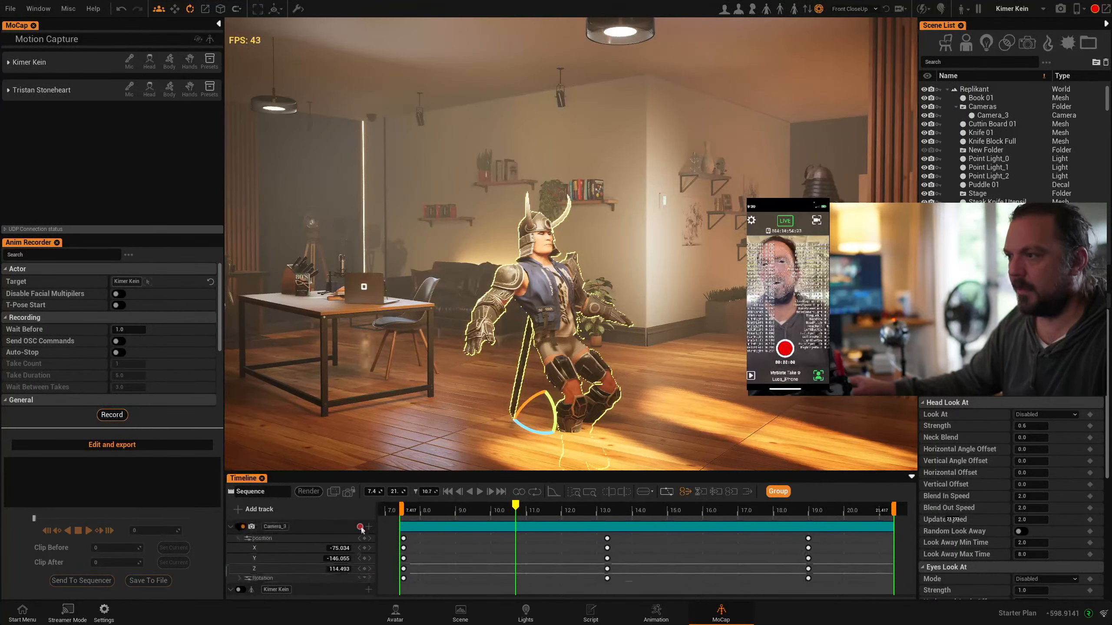
drag(396, 476, 403, 249)
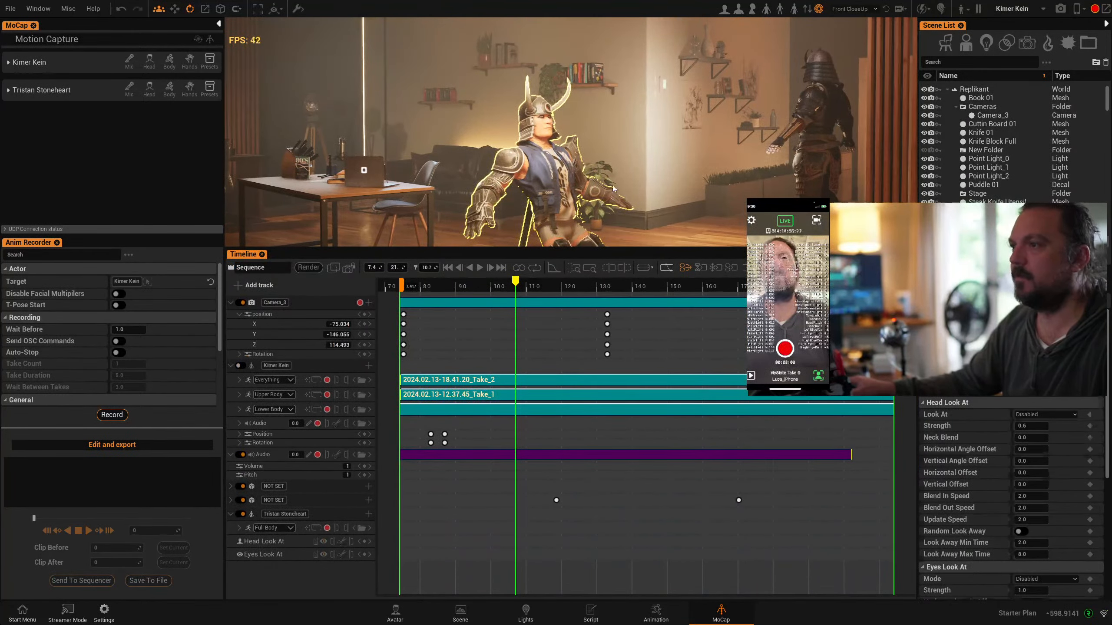
click(547, 179)
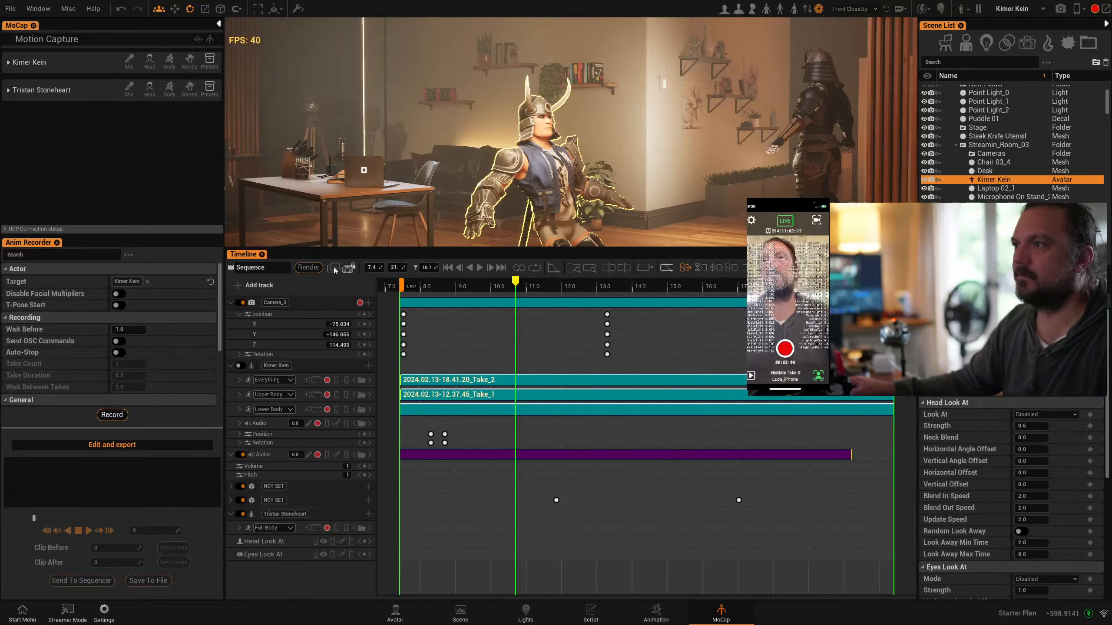
click(240, 290)
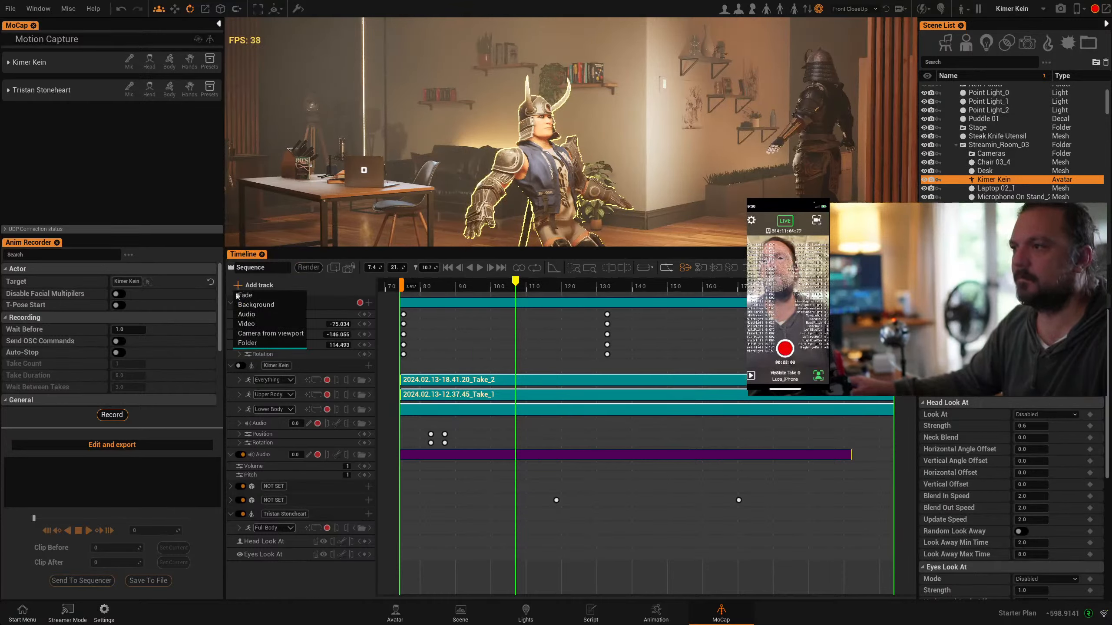
click(651, 187)
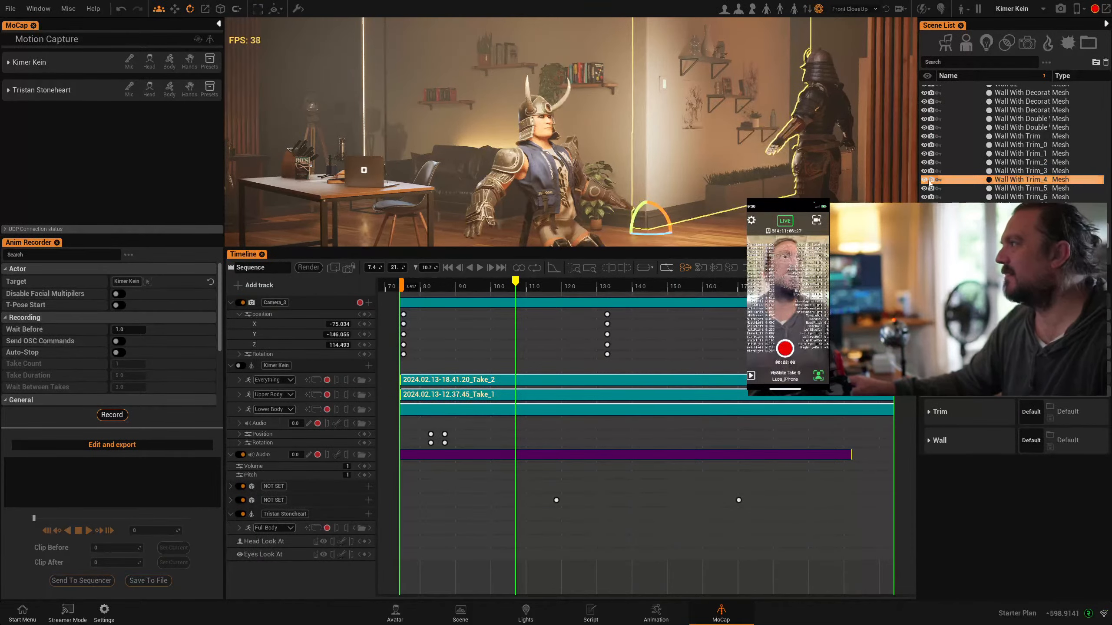
Shrink the timeline and reposition Kimer Kein on the open floor beside the desk
click(805, 189)
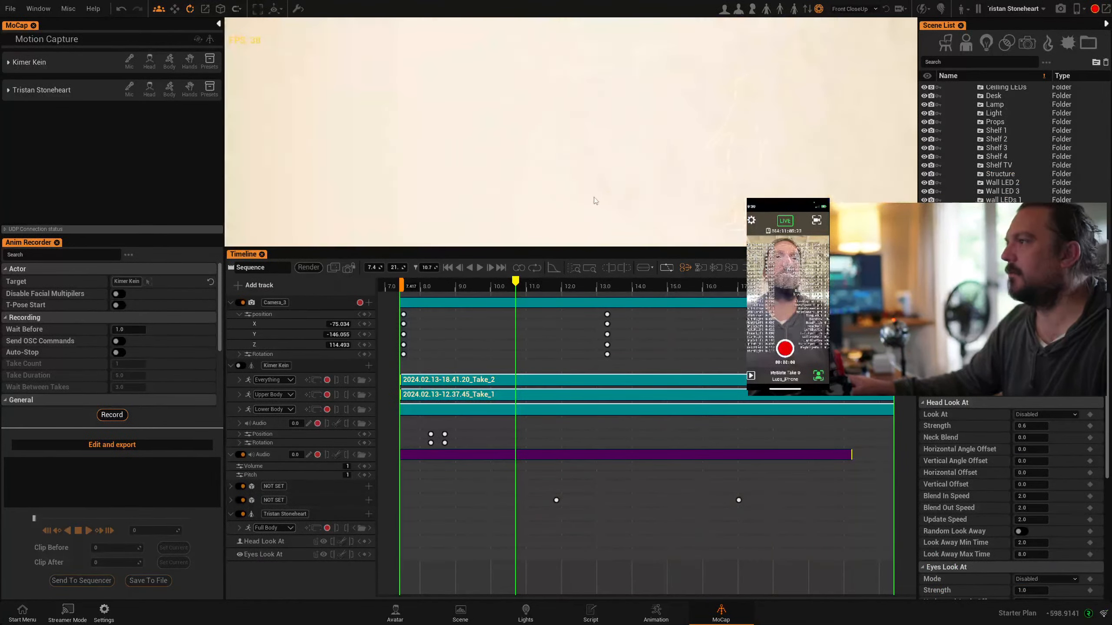
middle_drag(625, 195, 486, 153)
middle_drag(670, 191, 649, 186)
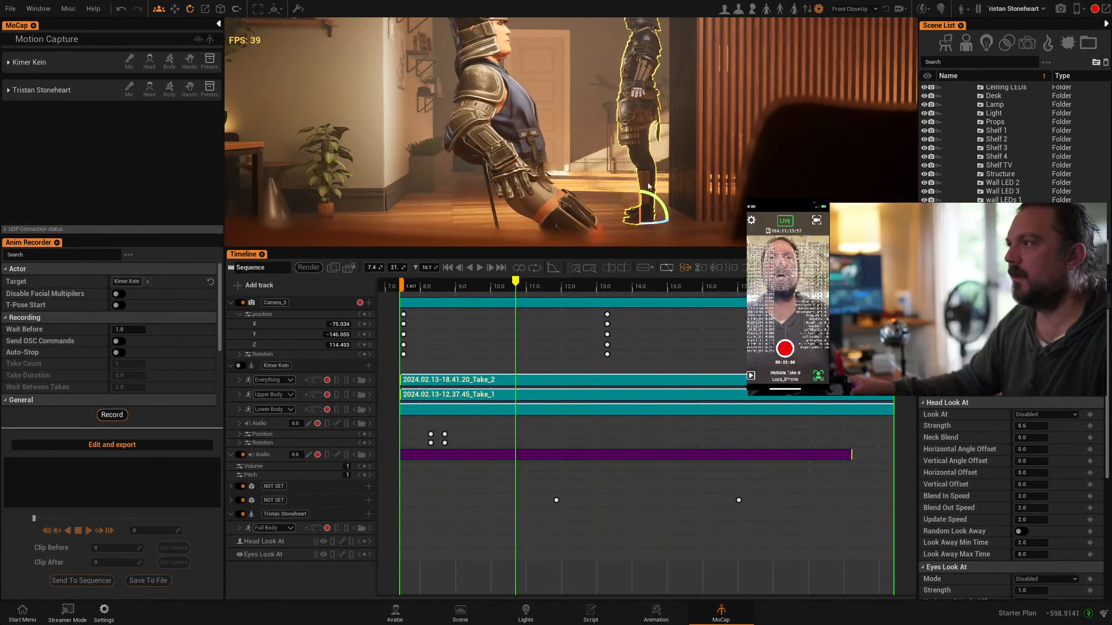
click(536, 207)
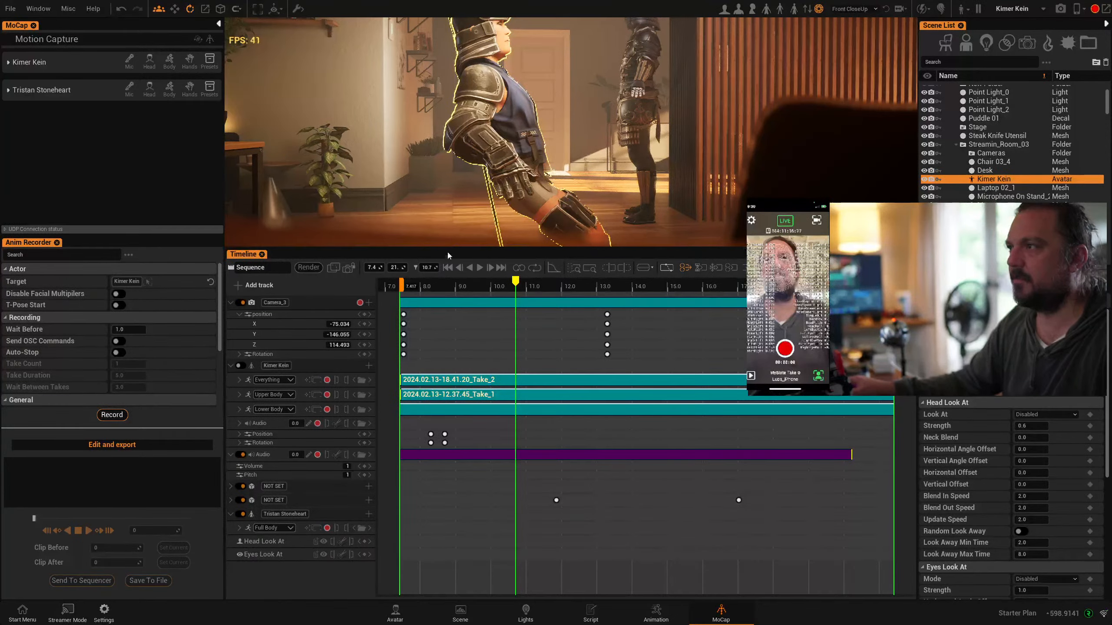
drag(448, 255, 476, 453)
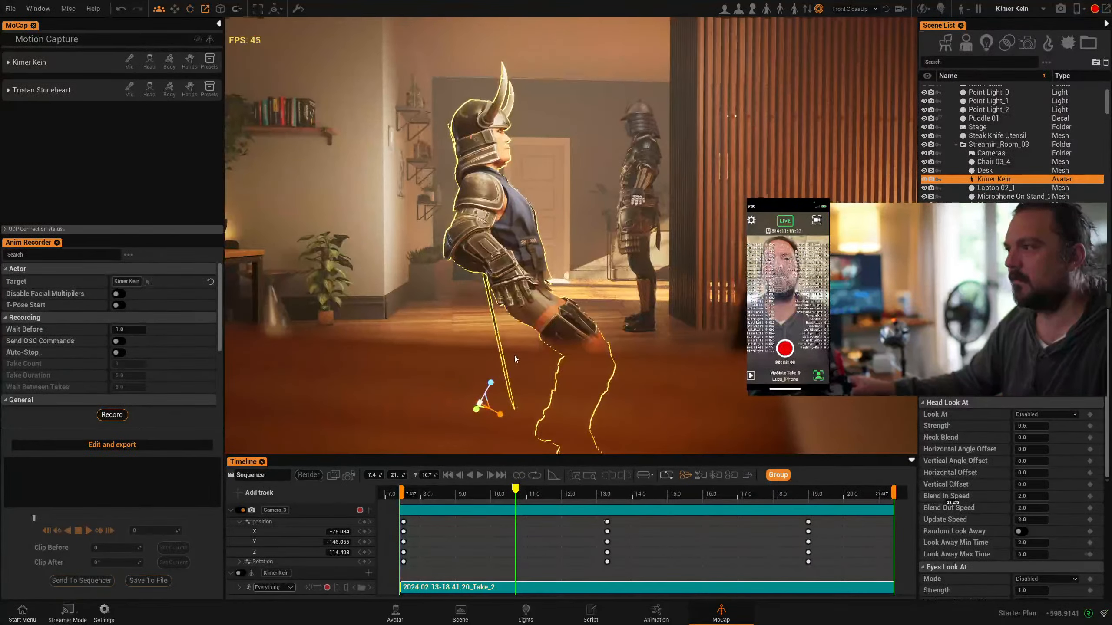
drag(506, 417, 298, 363)
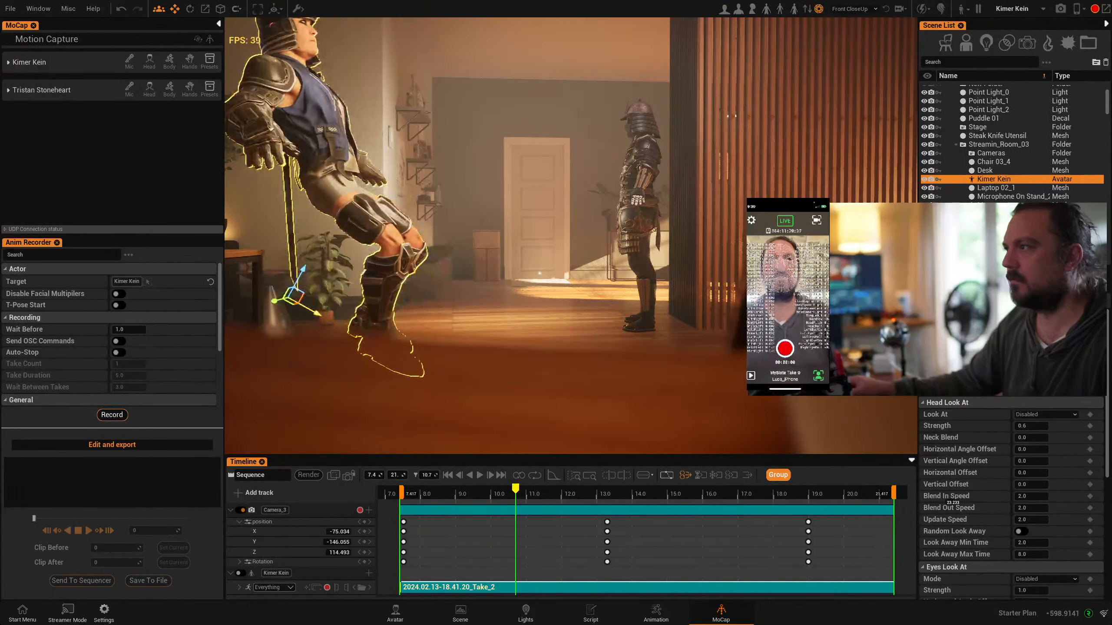
scroll(511, 268, down, 3)
scroll(510, 268, up, 4)
scroll(599, 267, down, 5)
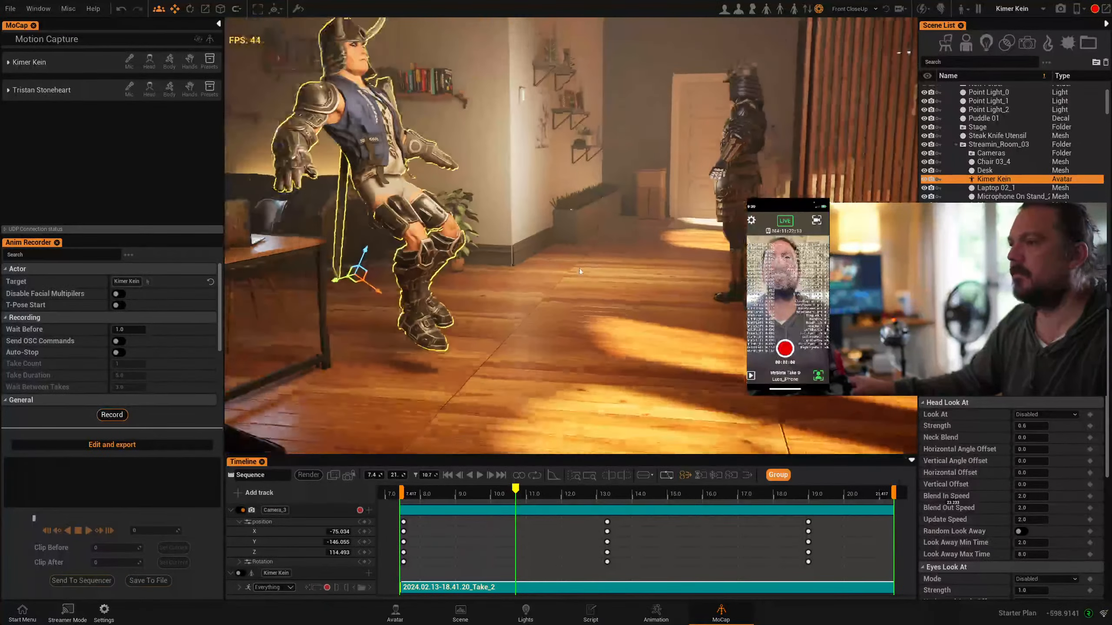
Move Tristan Stoneheart across the floor until he stands in front of Kimer Kein, and enlarge the timeline
click(733, 183)
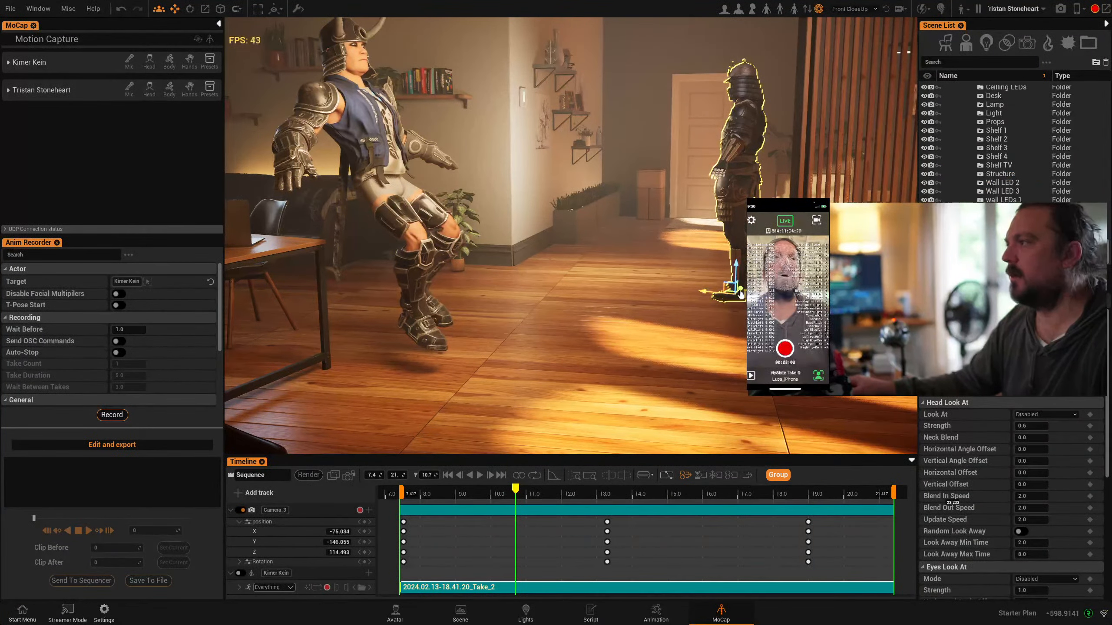
drag(707, 291, 691, 399)
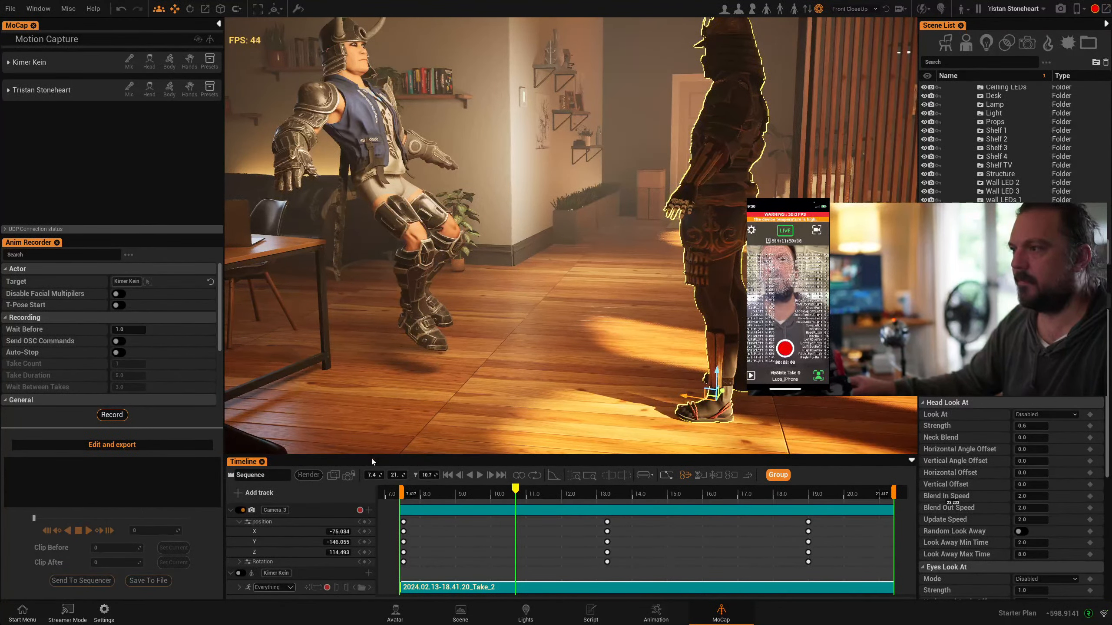
drag(370, 457, 376, 429)
drag(378, 376, 376, 368)
Review both avatars' timeline tracks, and search all animations in the Animation workspace for "kick"
scroll(285, 548, down, 4)
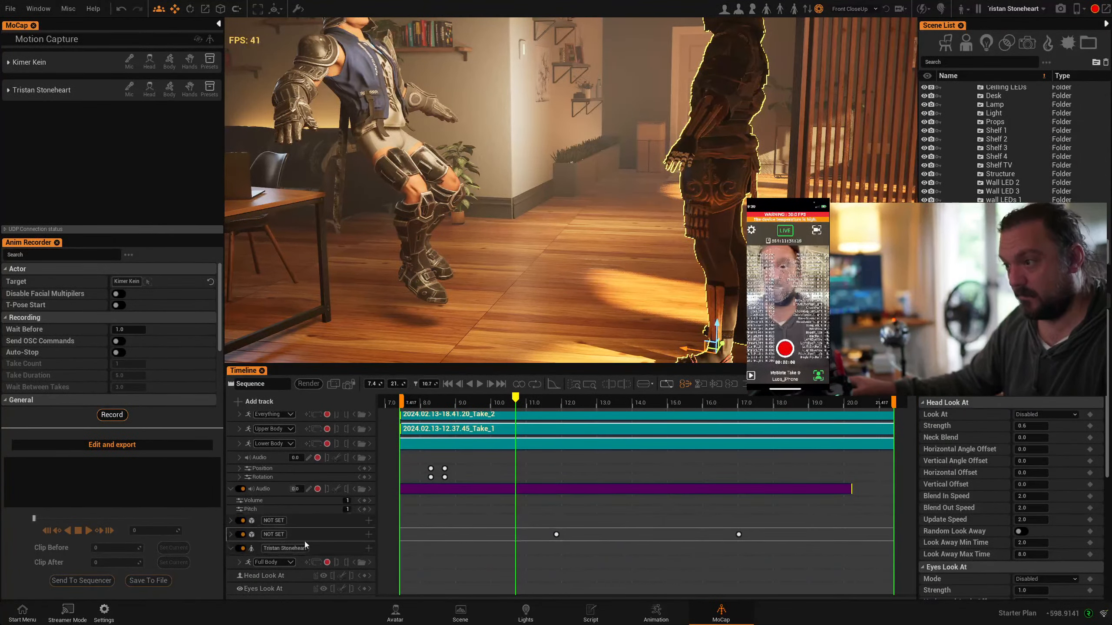
scroll(324, 521, up, 2)
scroll(332, 530, up, 3)
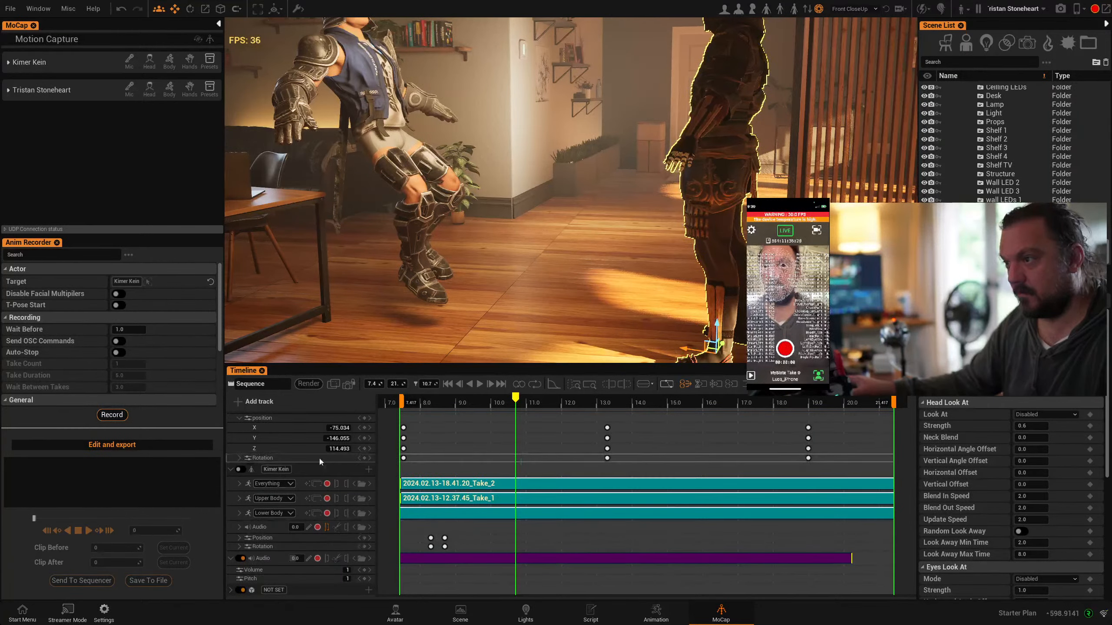
scroll(314, 495, up, 1)
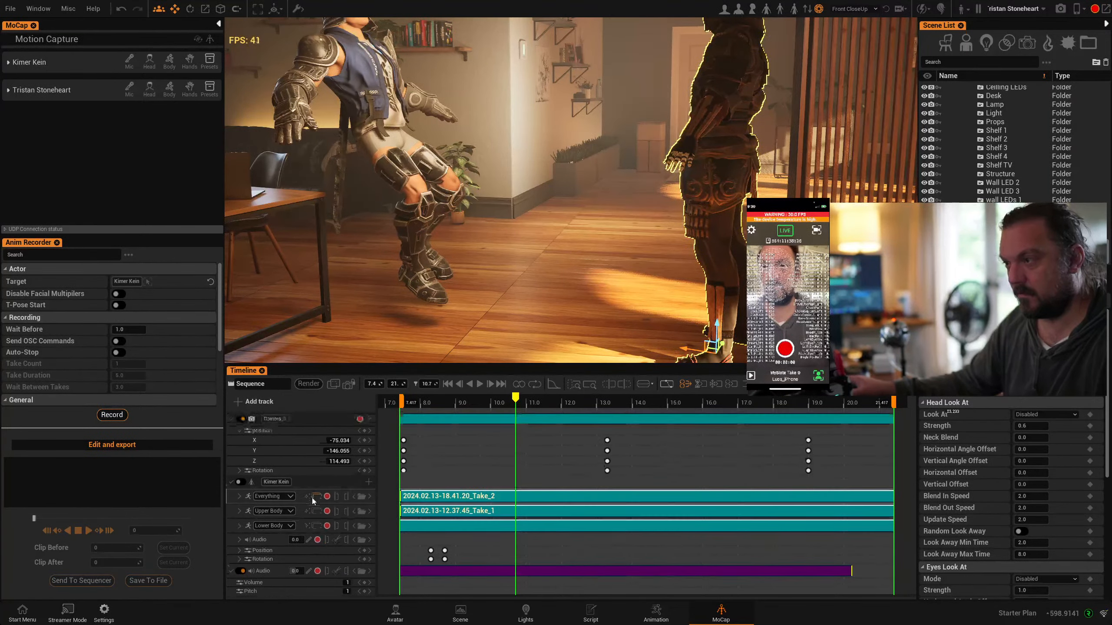
scroll(316, 494, down, 6)
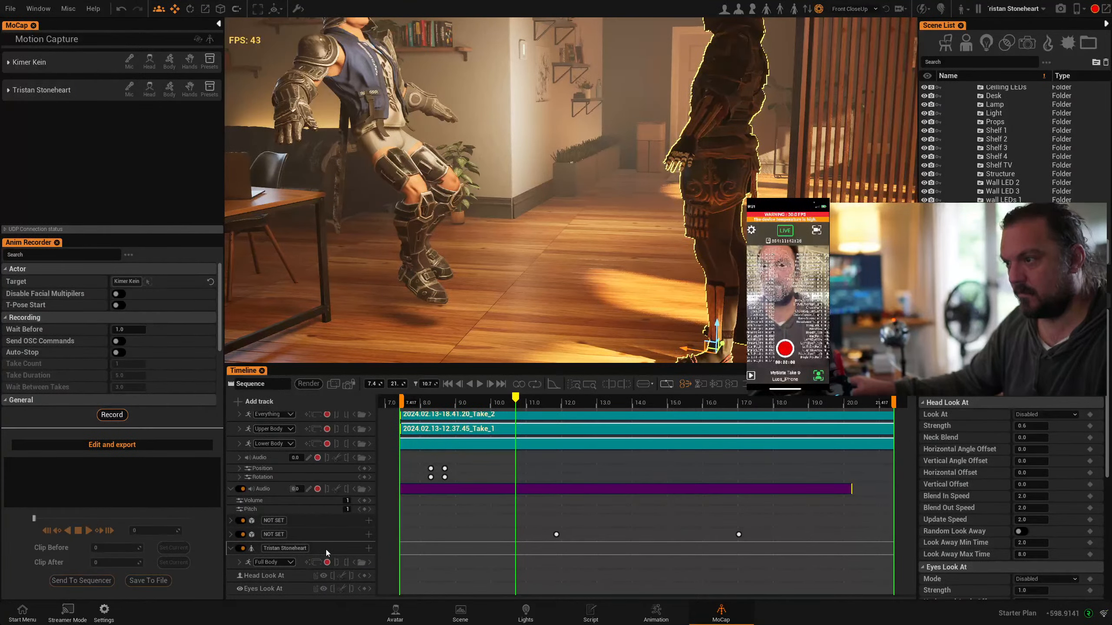
click(655, 611)
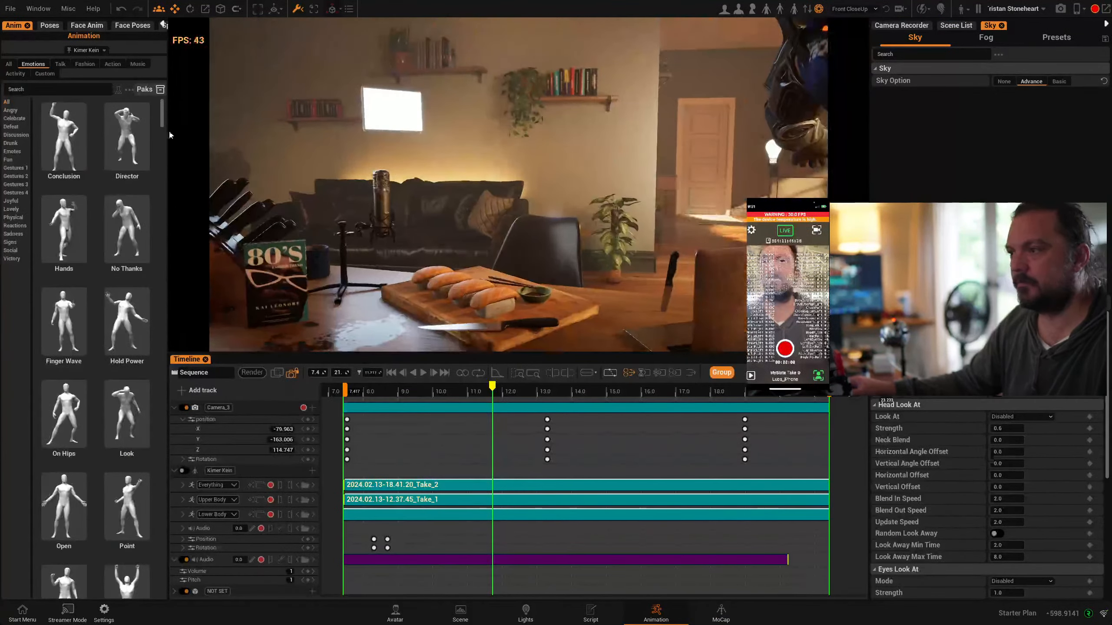
click(8, 65)
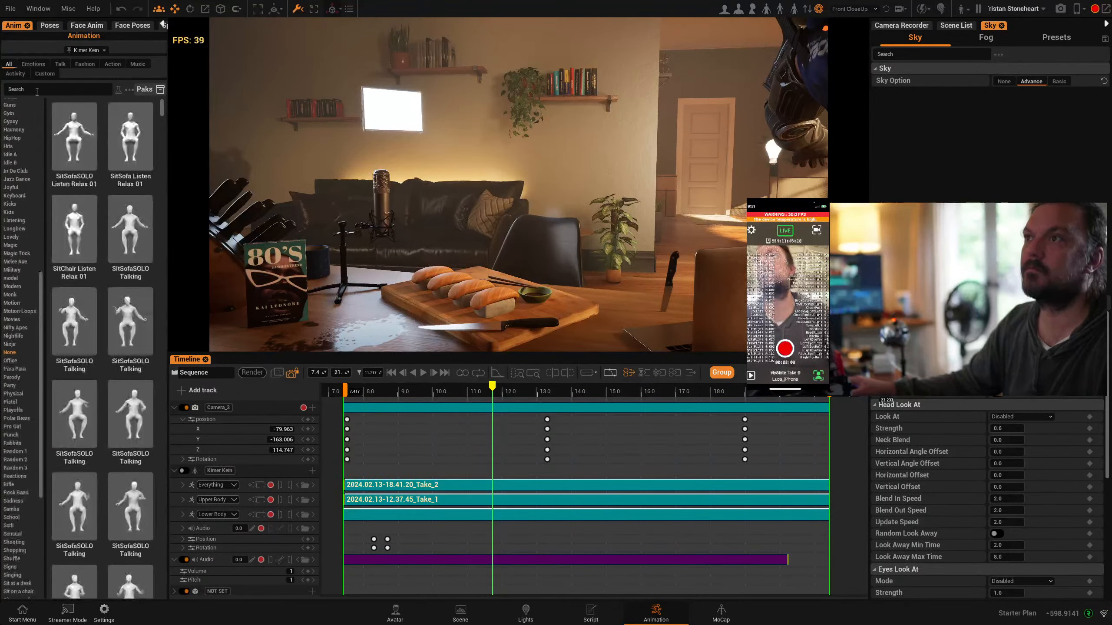
text(k)
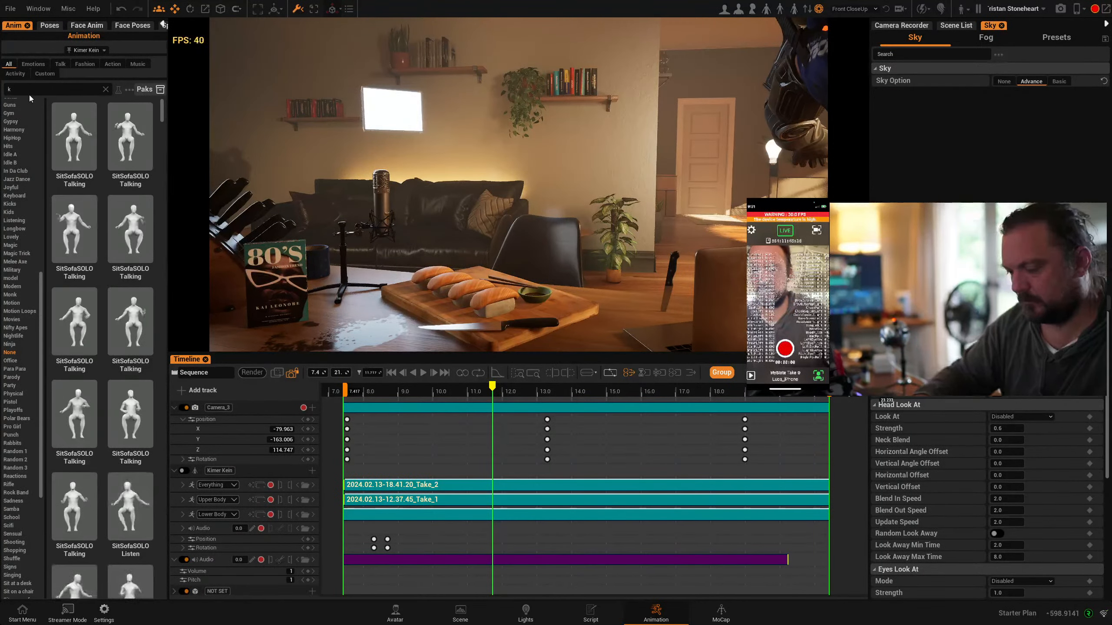
text(ick)
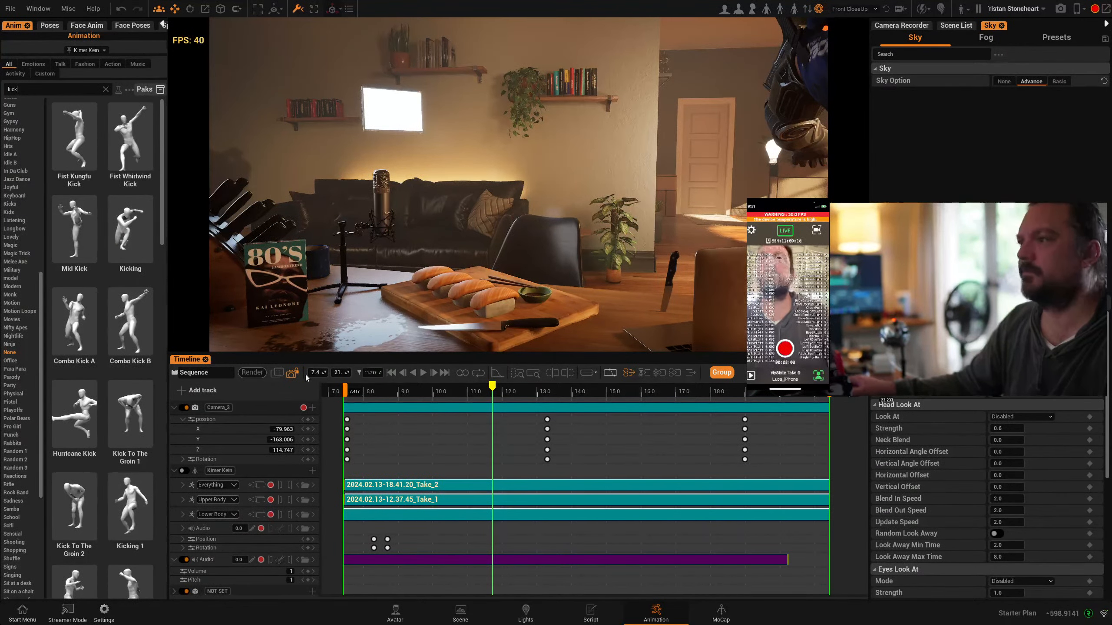
Leave the camera view and place the Mid Kick animation at the start of Tristan Stoneheart's Full Body track
click(292, 373)
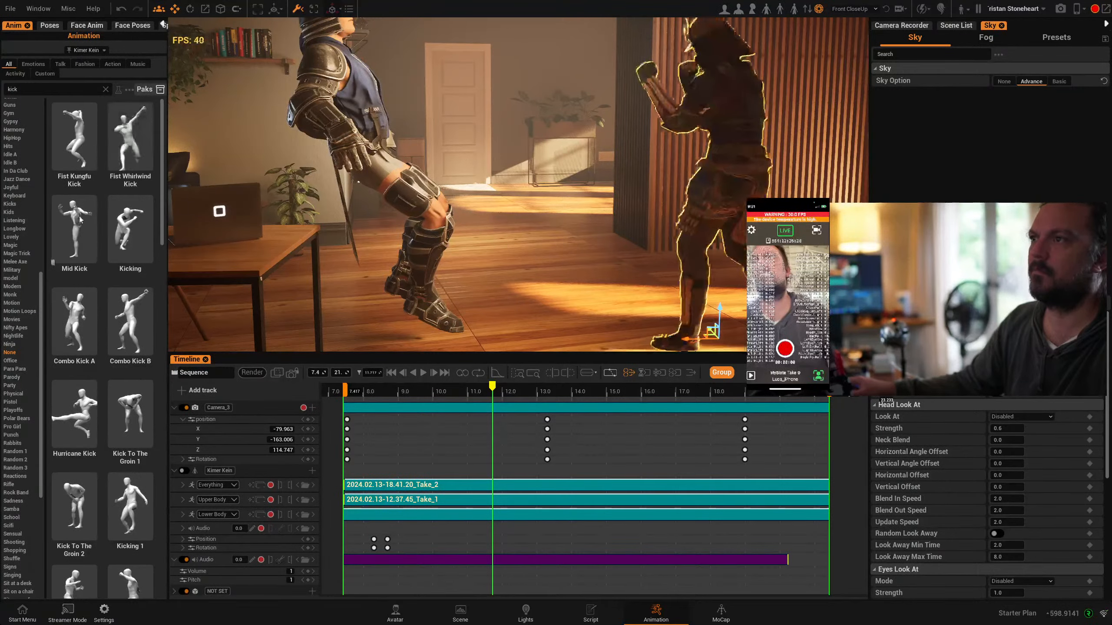
drag(79, 215, 337, 565)
scroll(257, 563, down, 1)
scroll(257, 563, down, 1)
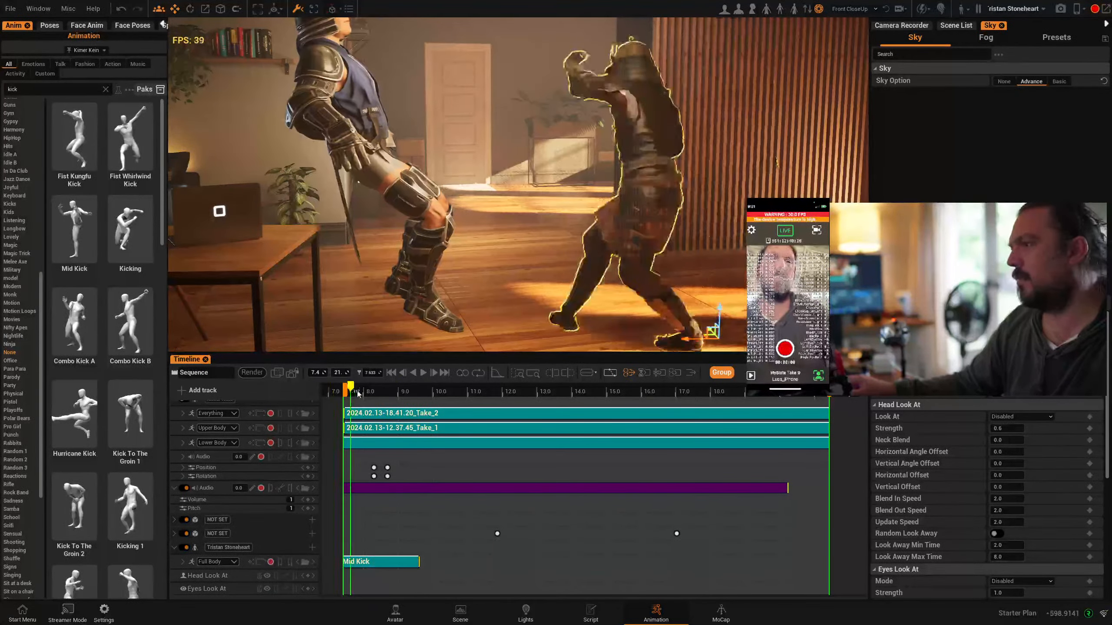
Search the animation library for "fall", select Kimer Kein and preview the falling animations on him
scroll(224, 456, up, 1)
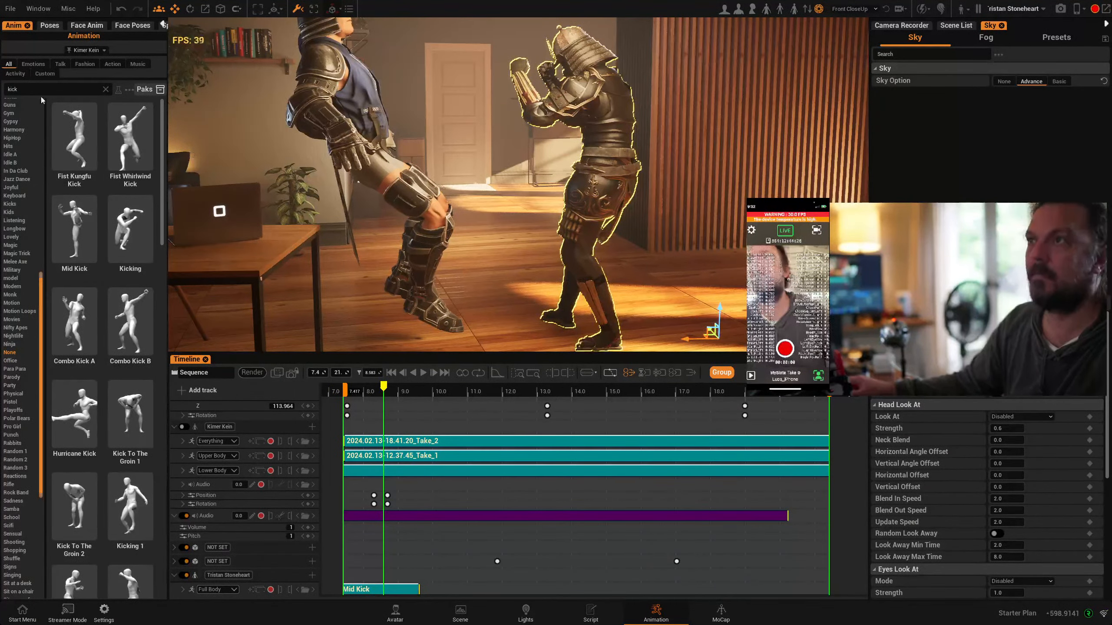
text(fall)
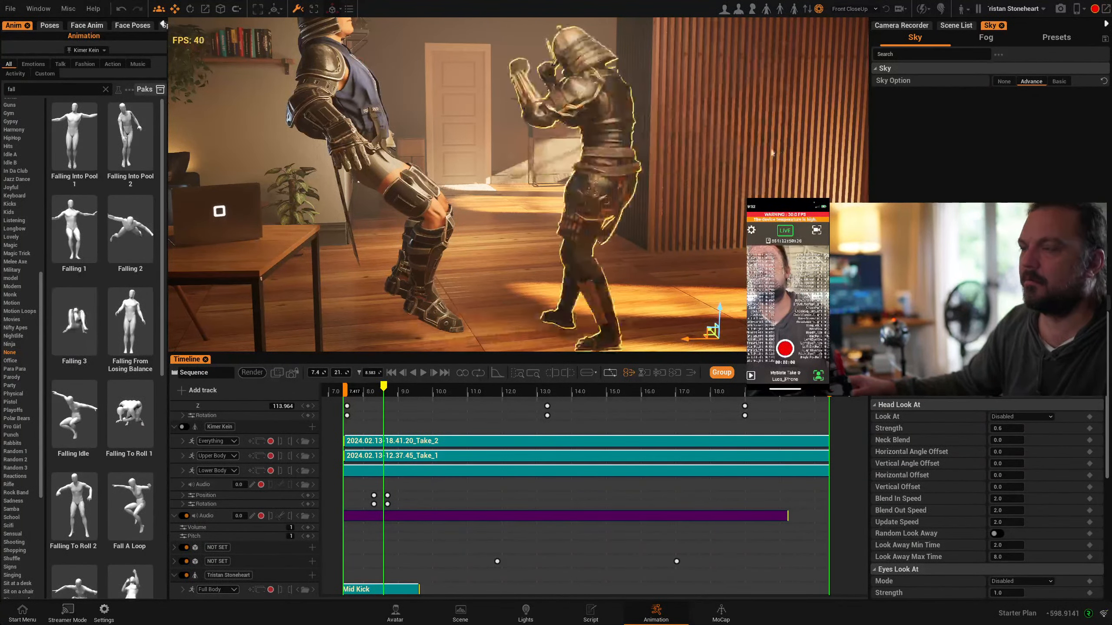
click(362, 112)
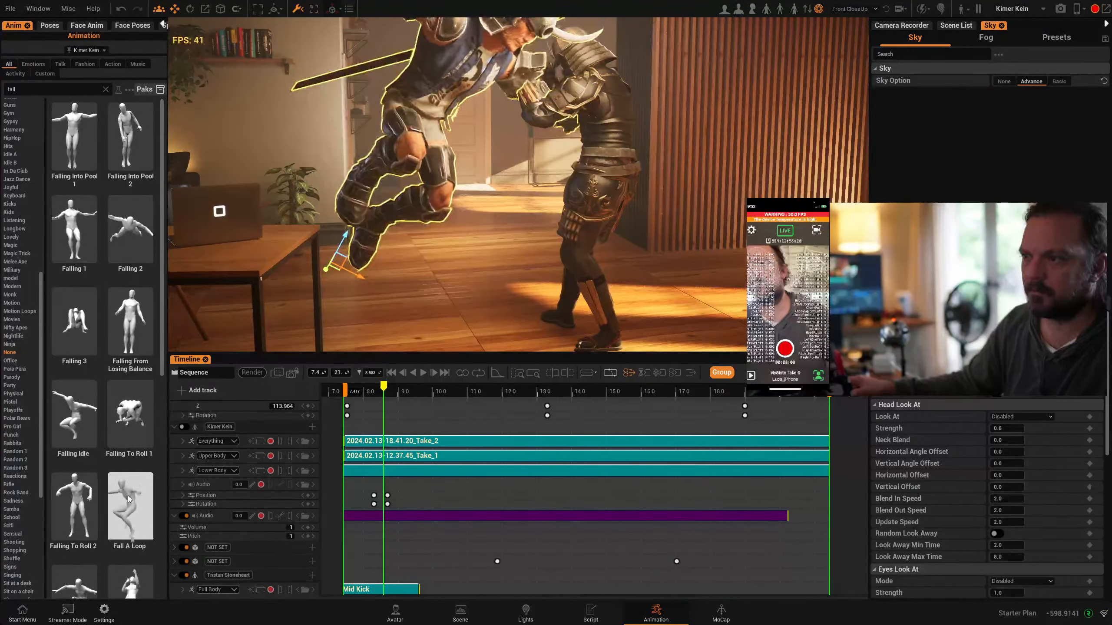
scroll(88, 512, down, 1)
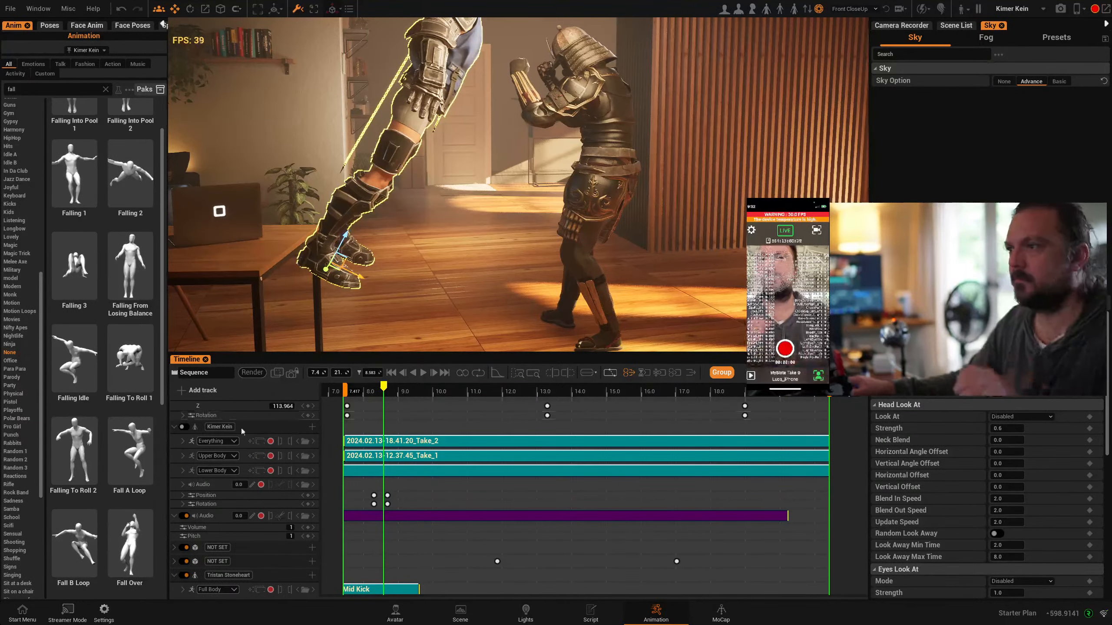
Add a Body Animation track to Kimer Kein and place the Fall Over animation on it at about 9 s, keeping Full Body
click(312, 427)
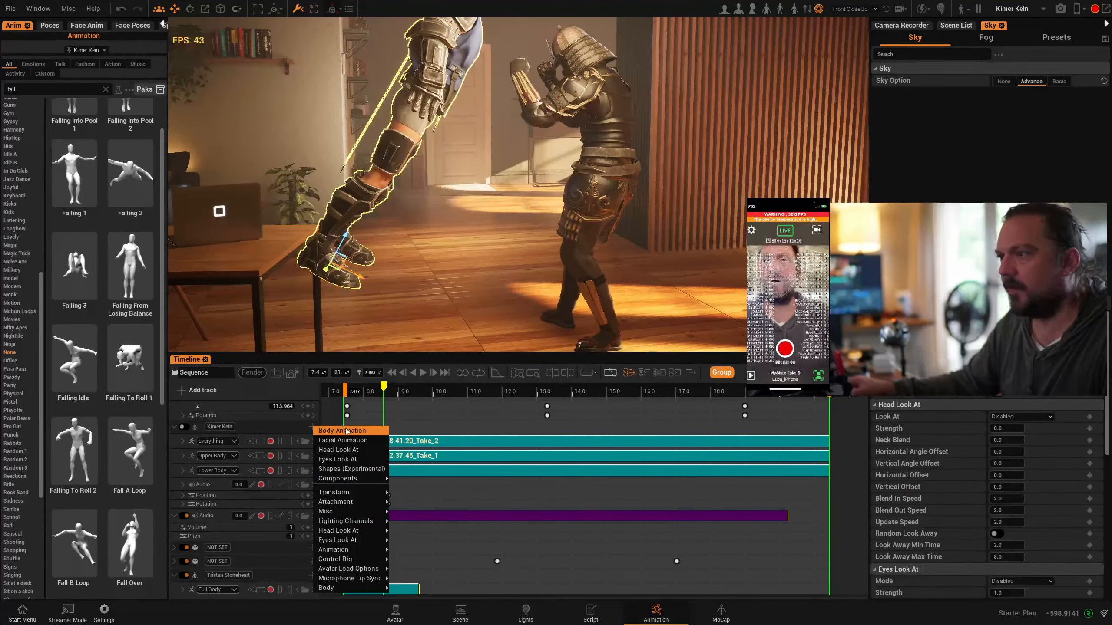
click(347, 431)
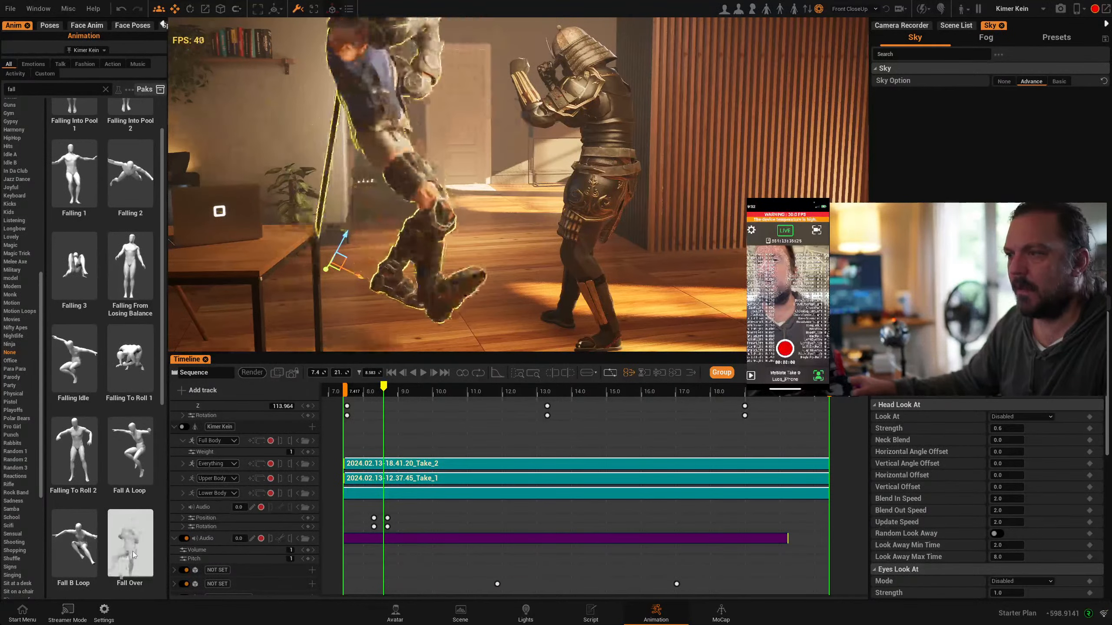
click(231, 442)
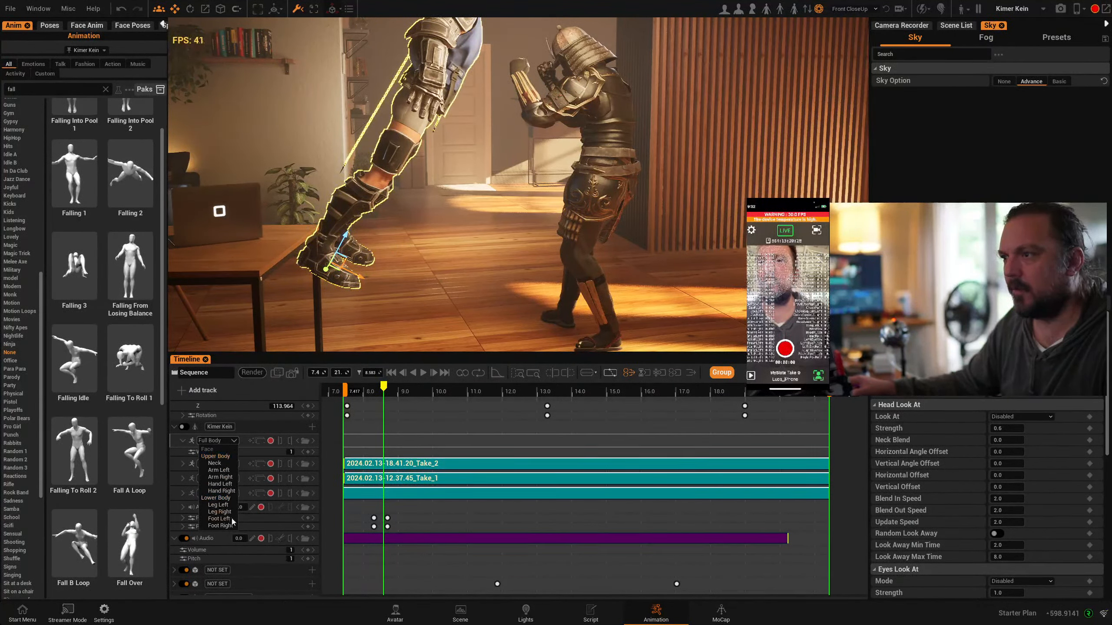
drag(130, 543, 386, 445)
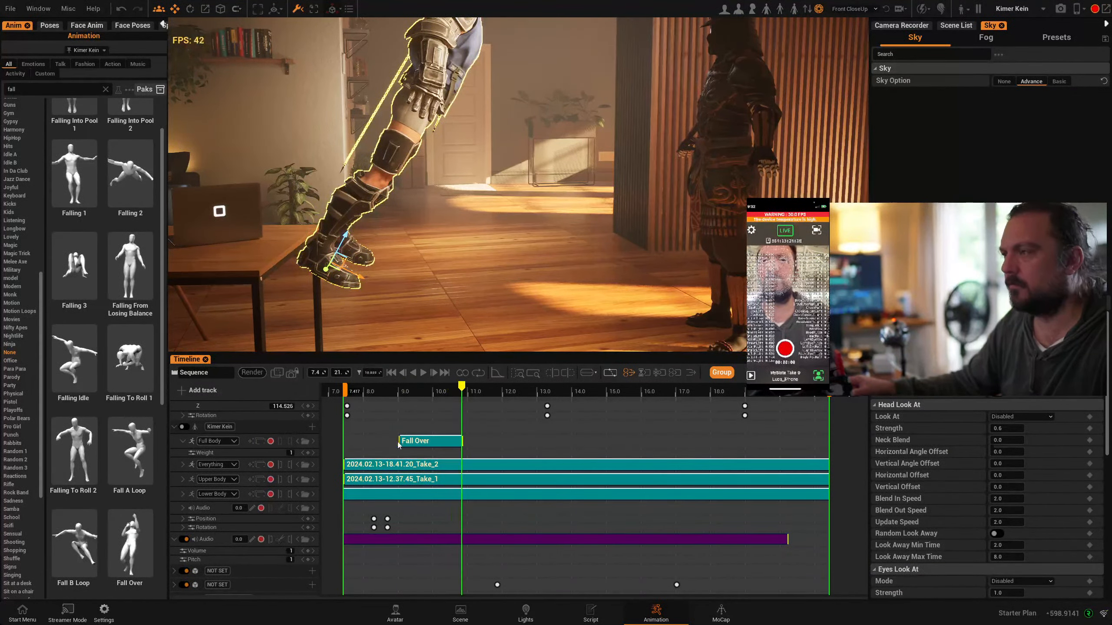
mouse_move(464, 389)
mouse_down()
mouse_move(443, 389)
mouse_move(462, 388)
mouse_up()
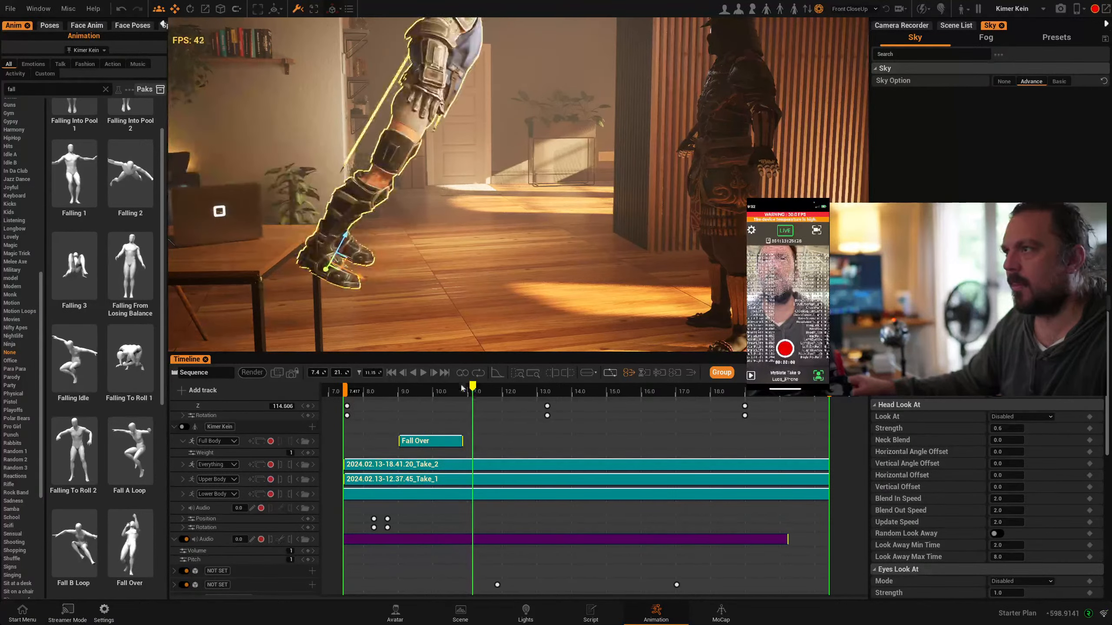
Move Kimer Kein forward on the floor beside the desk and rotate him upright, facing Tristan Stoneheart
drag(356, 280, 410, 306)
key(e)
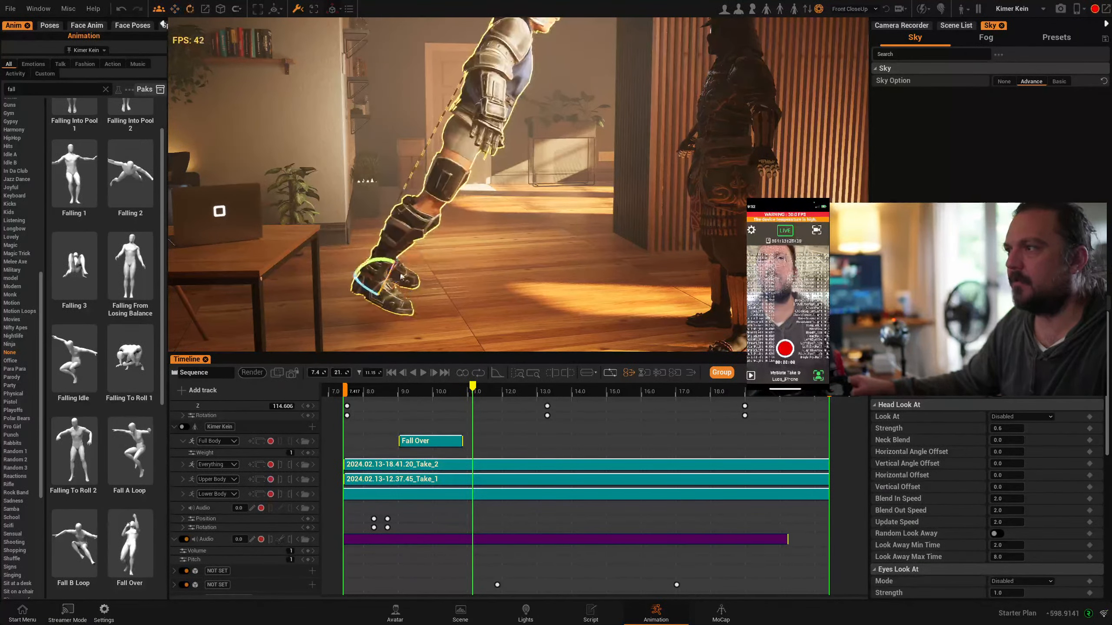
drag(391, 264, 416, 332)
scroll(444, 295, down, 1)
right_drag(446, 291, 490, 291)
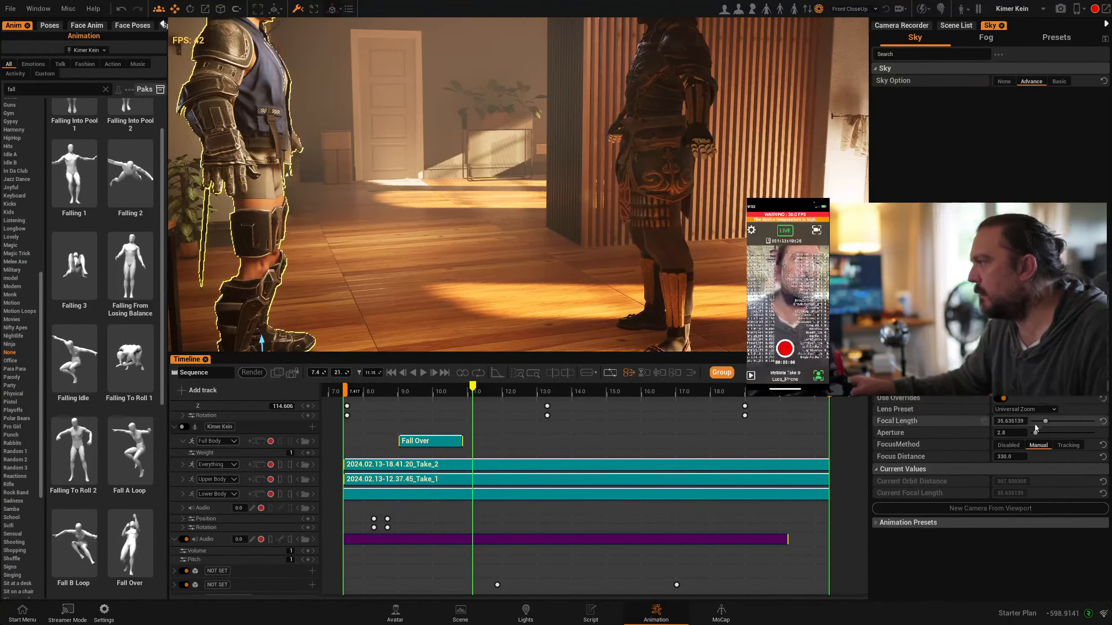
Reduce the camera's focal length to about 16 and frame both avatars in the room
drag(1046, 422, 1034, 420)
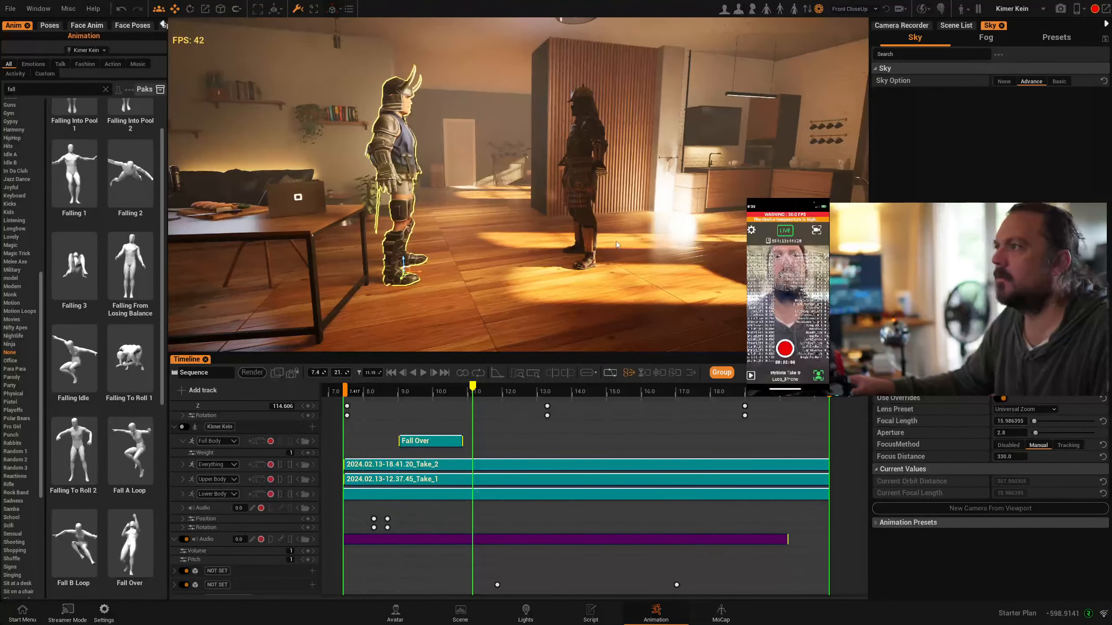
right_drag(616, 242, 621, 209)
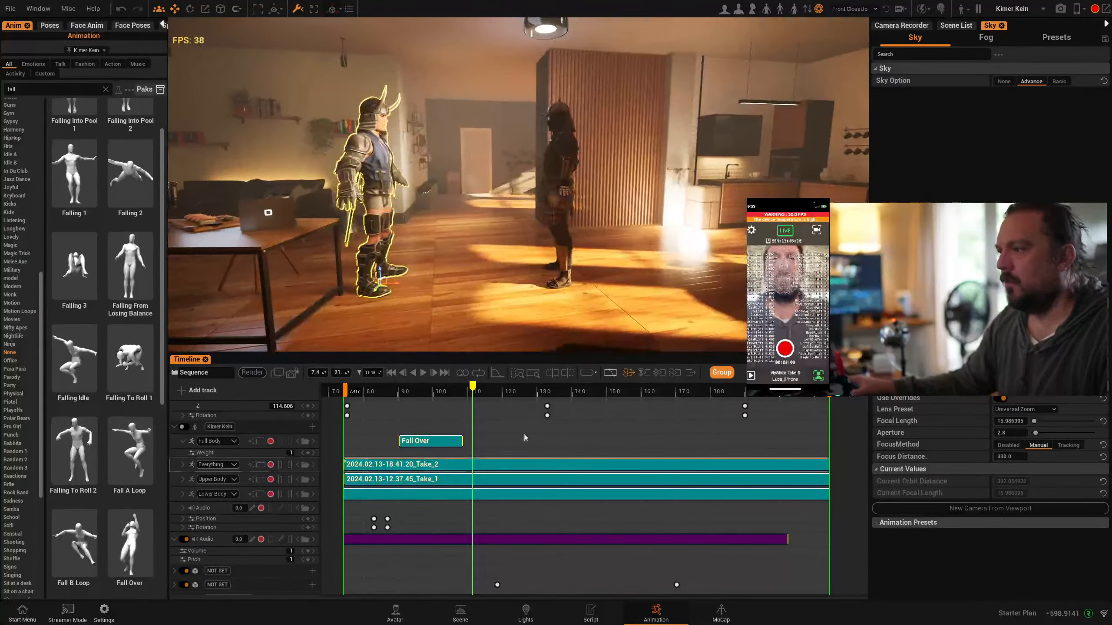
scroll(203, 551, down, 4)
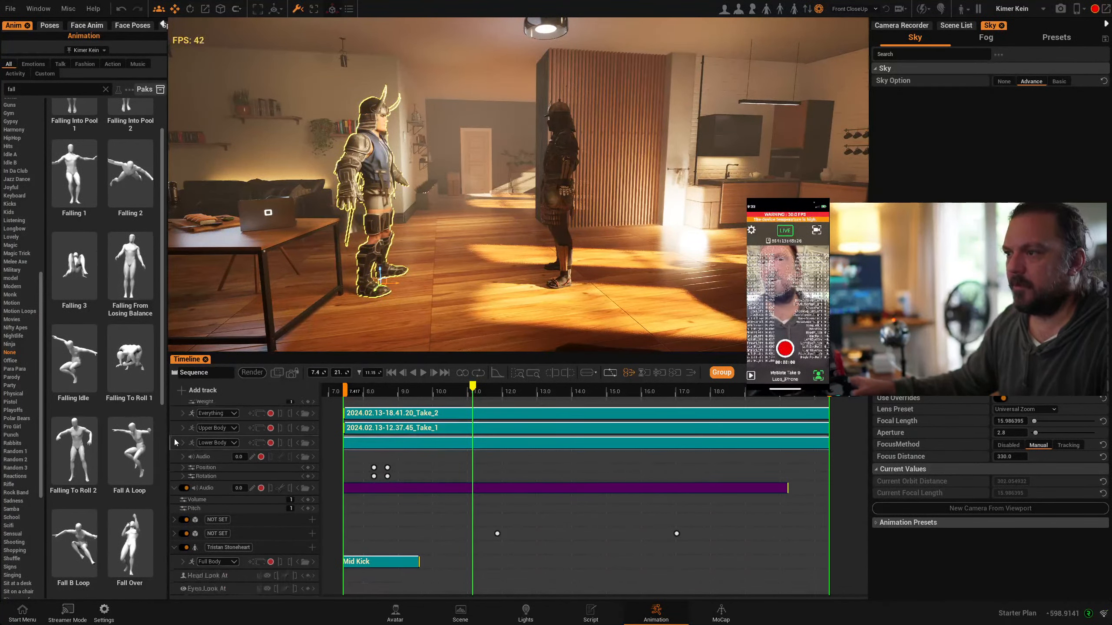
Enlarge the timeline and shift Kimer Kein's Fall Over clip to start at about 8 s, matching the moment of the kick
drag(479, 387, 363, 406)
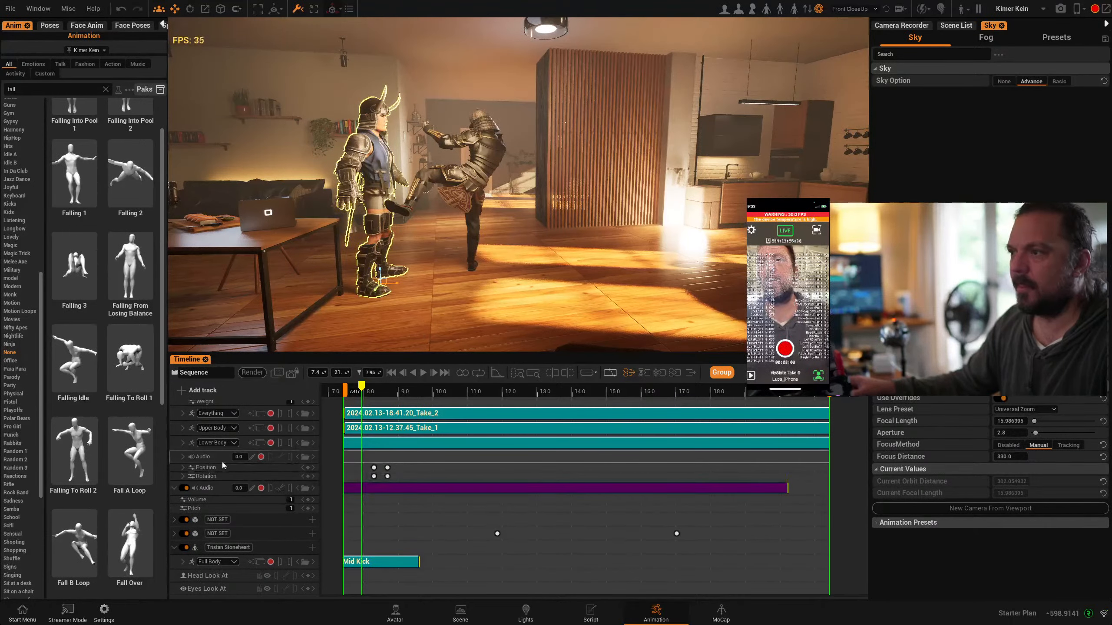
scroll(260, 430, up, 1)
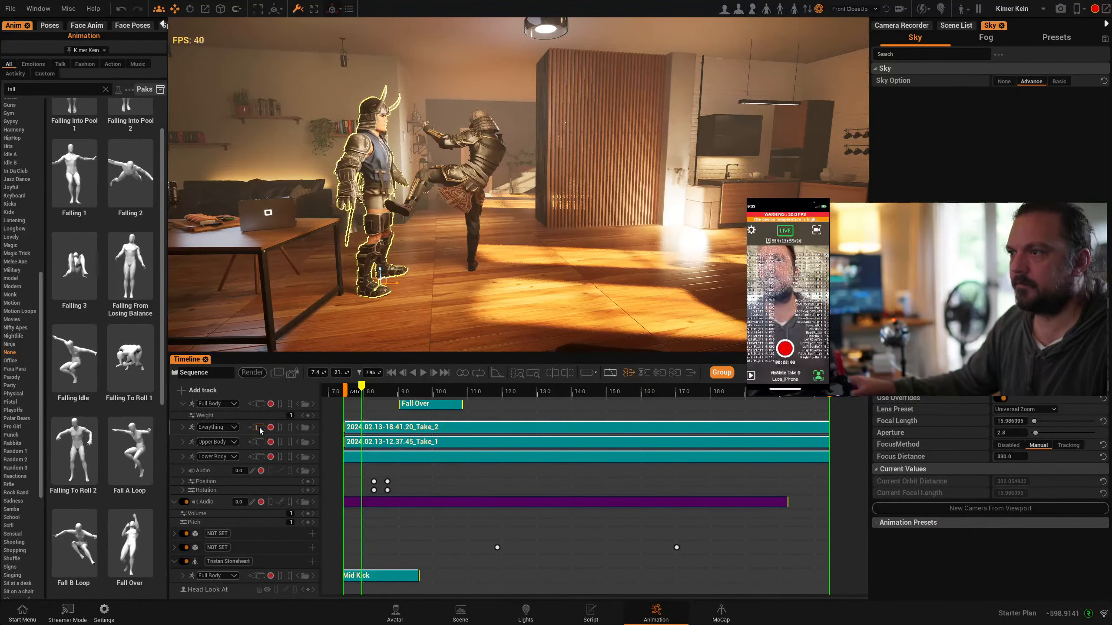
drag(298, 323, 299, 299)
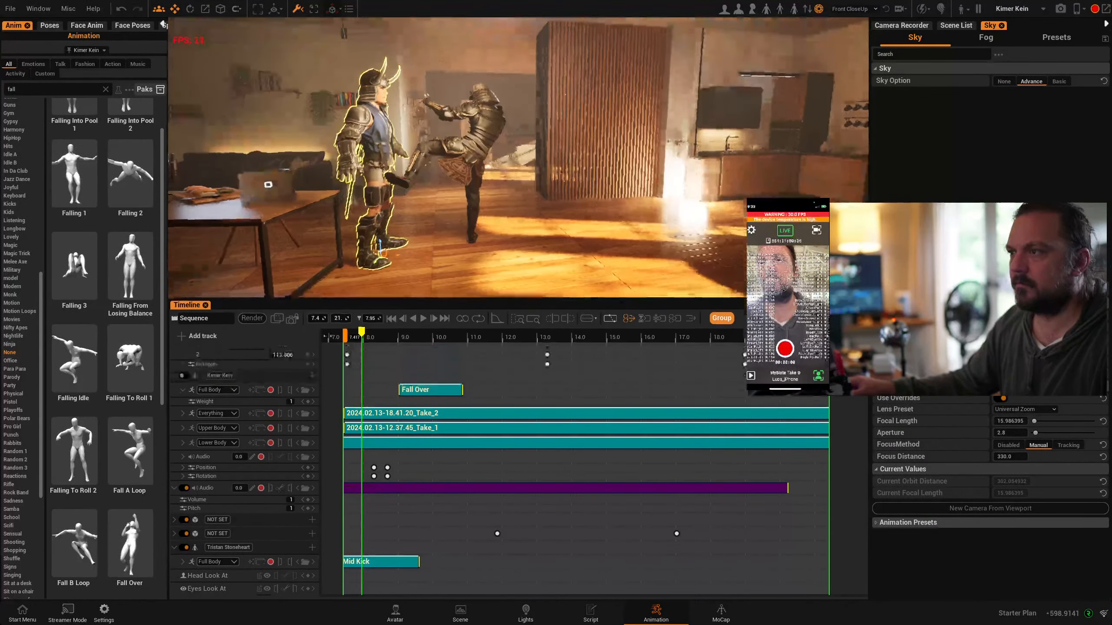
drag(429, 394, 394, 395)
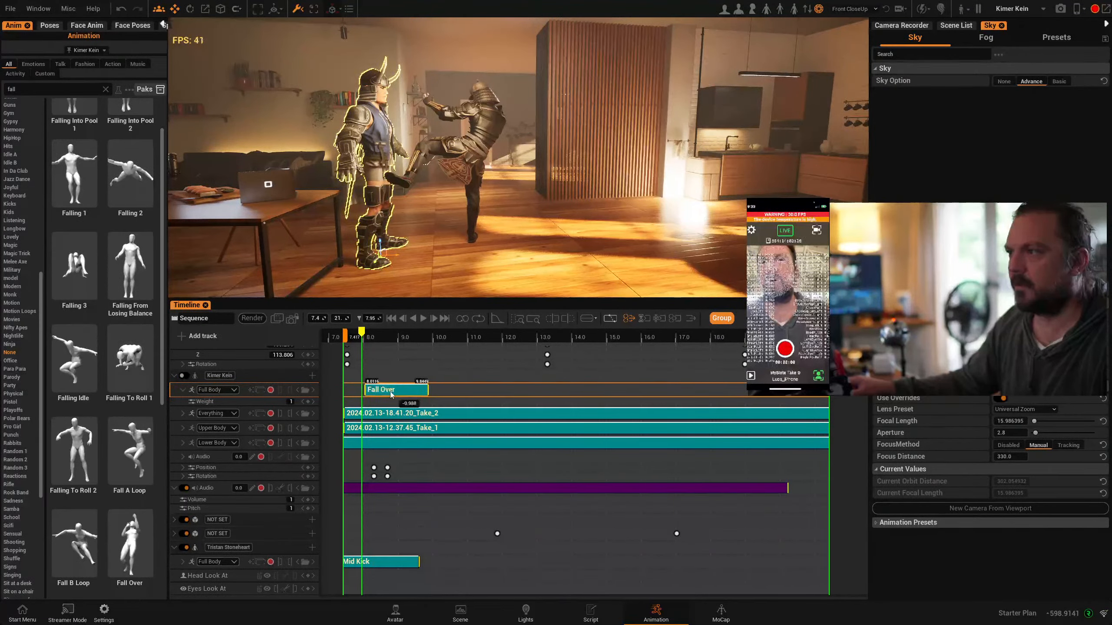
mouse_move(361, 332)
mouse_down()
mouse_move(399, 334)
mouse_move(371, 336)
mouse_up()
Select Tristan Stoneheart, stretch his Mid Kick clip to end at about 12.3 s, and play the sequence from the start
click(457, 186)
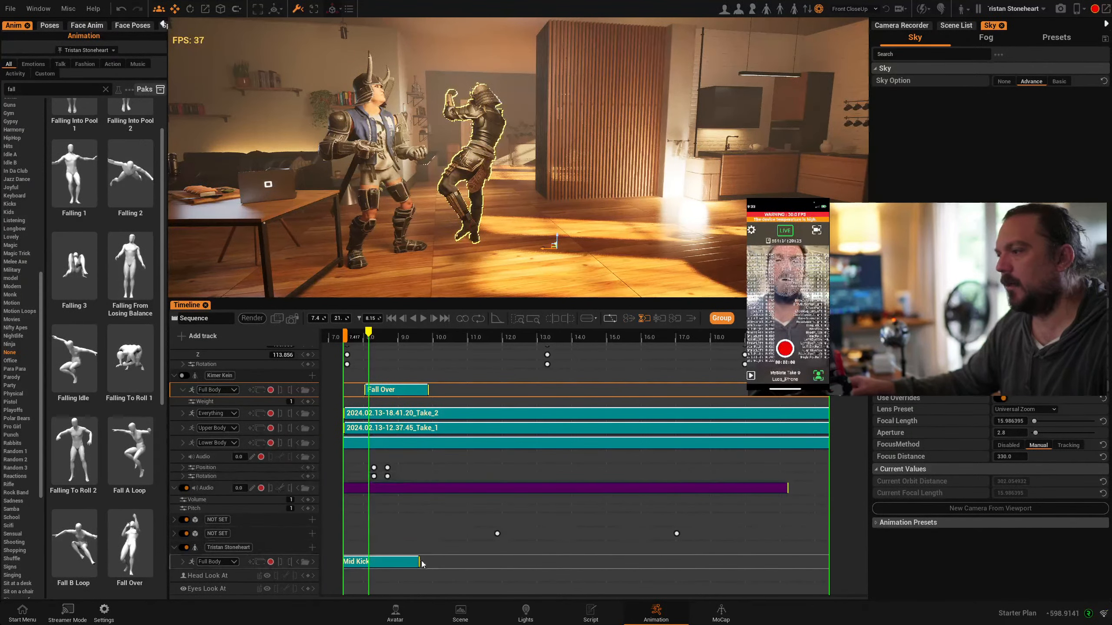
drag(418, 563, 514, 569)
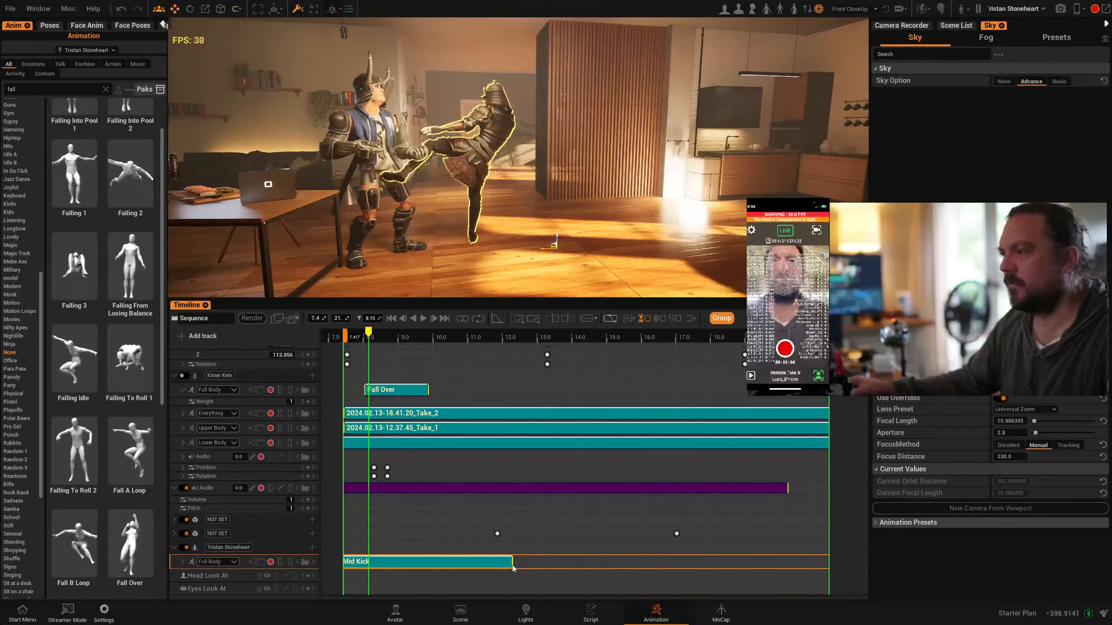
click(391, 318)
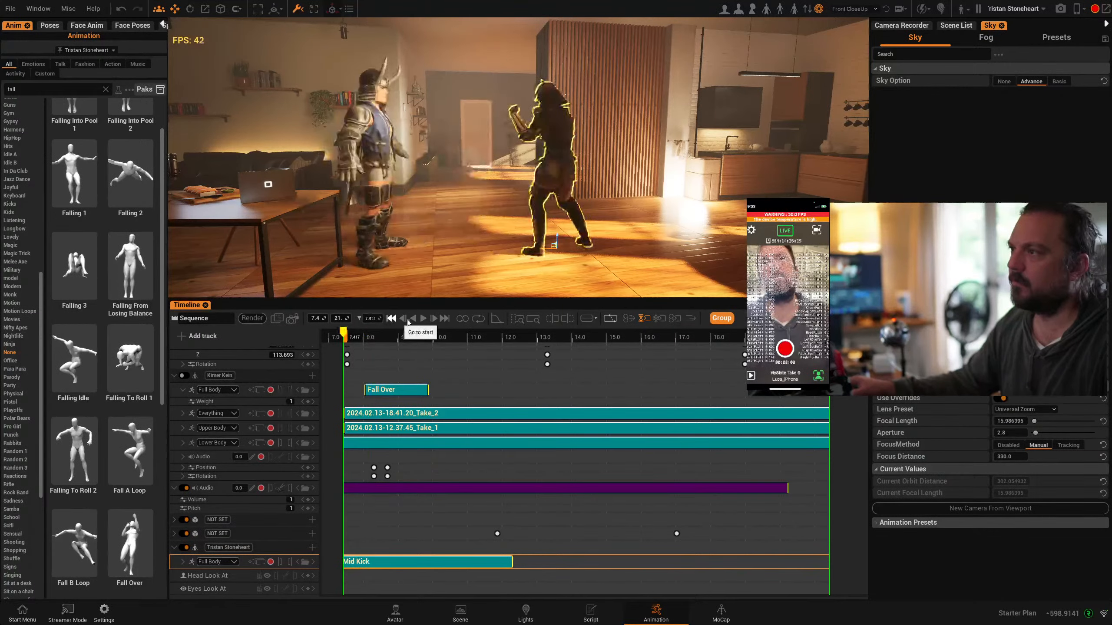
click(424, 319)
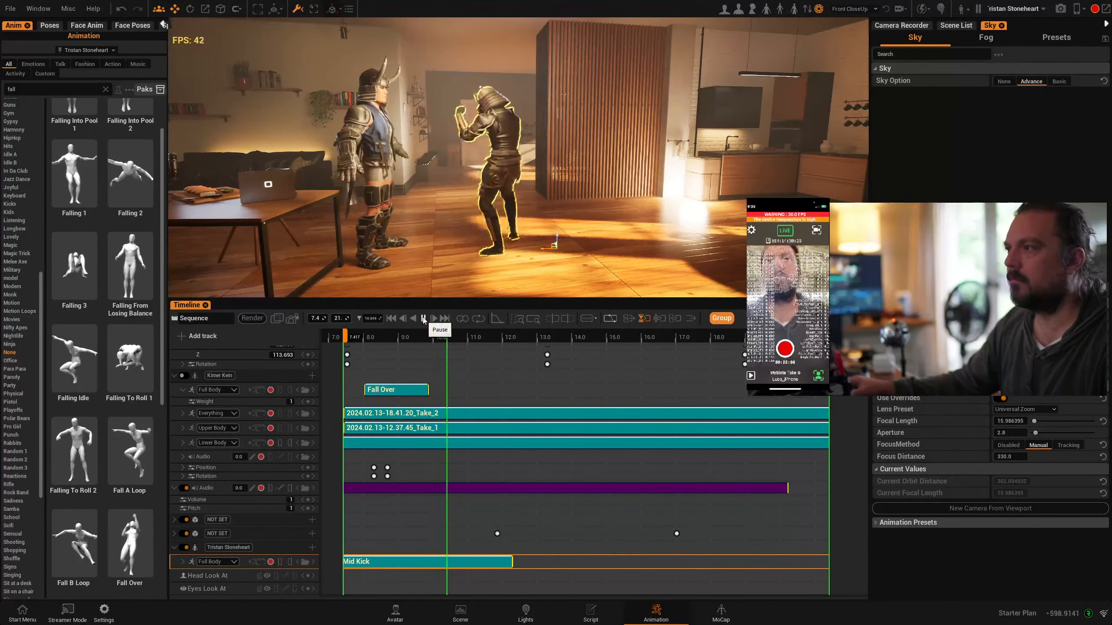
click(424, 319)
Stretch the Mid Kick clip further to end at about 13.8 s and review the kick against the fall
drag(516, 567, 565, 567)
click(424, 319)
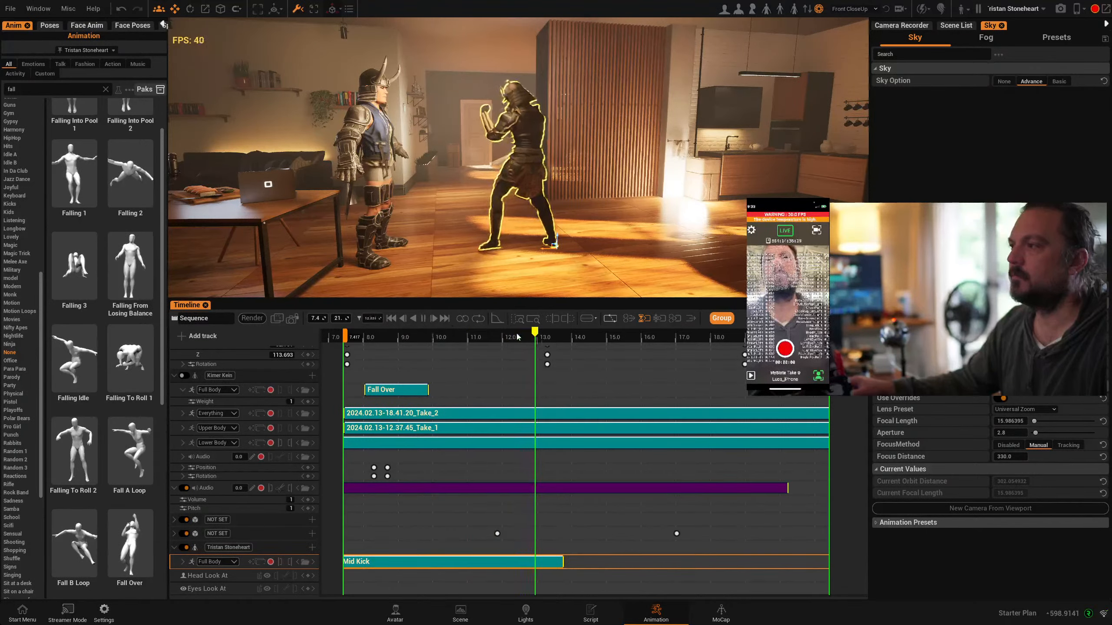
drag(535, 334, 354, 334)
click(423, 319)
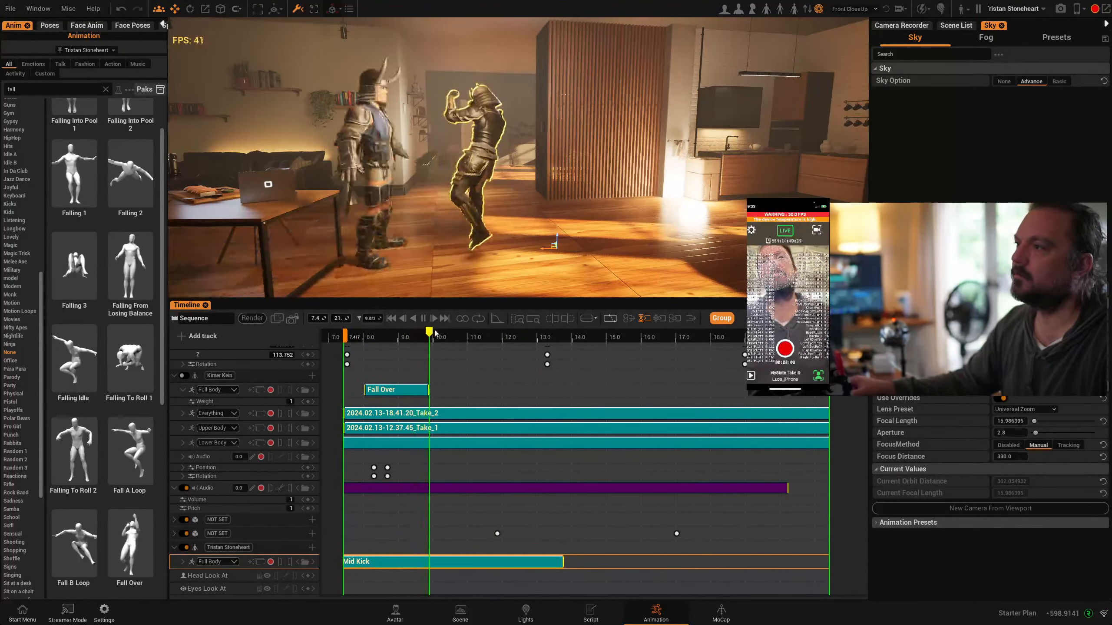
drag(432, 334, 382, 337)
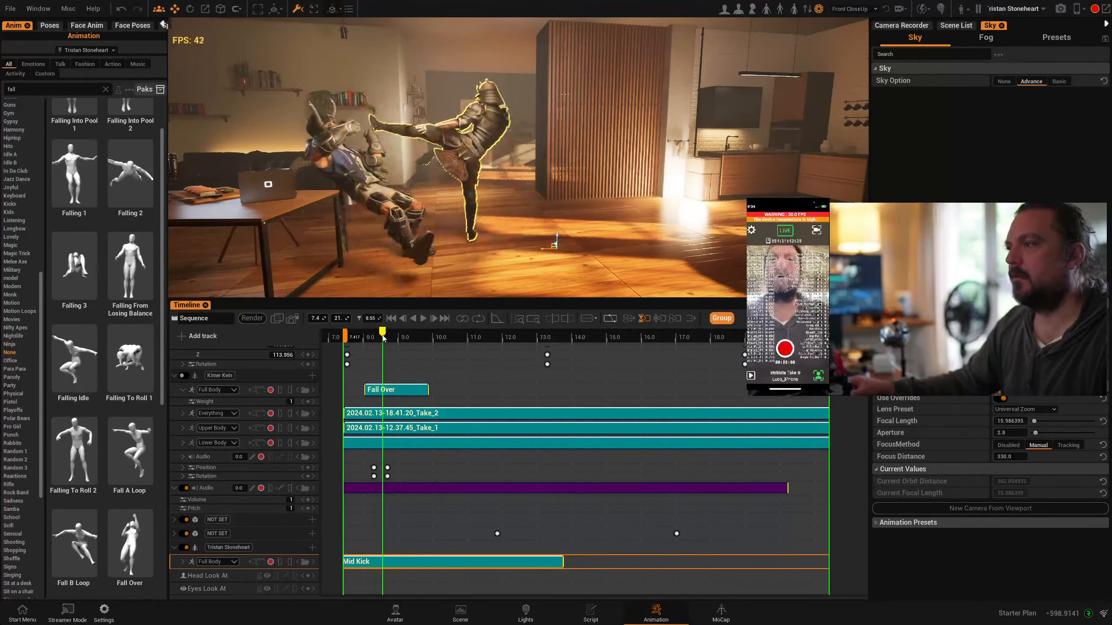
Stretch Kimer Kein's Fall Over clip to end at about 13 s and play back the kick and fall
drag(400, 394, 539, 388)
drag(382, 331, 358, 332)
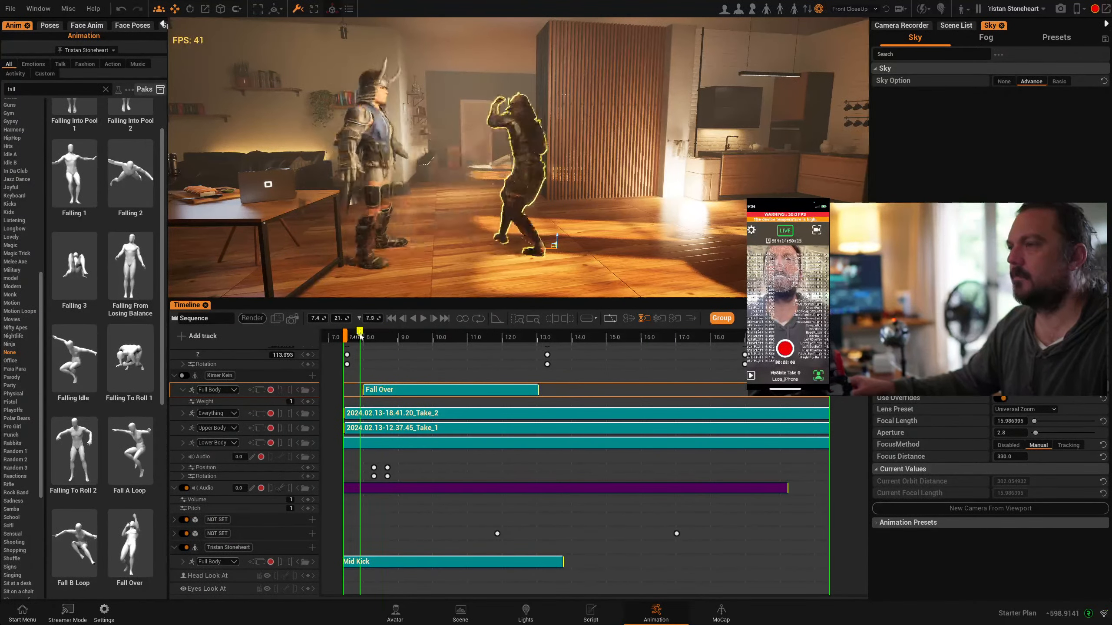
click(423, 318)
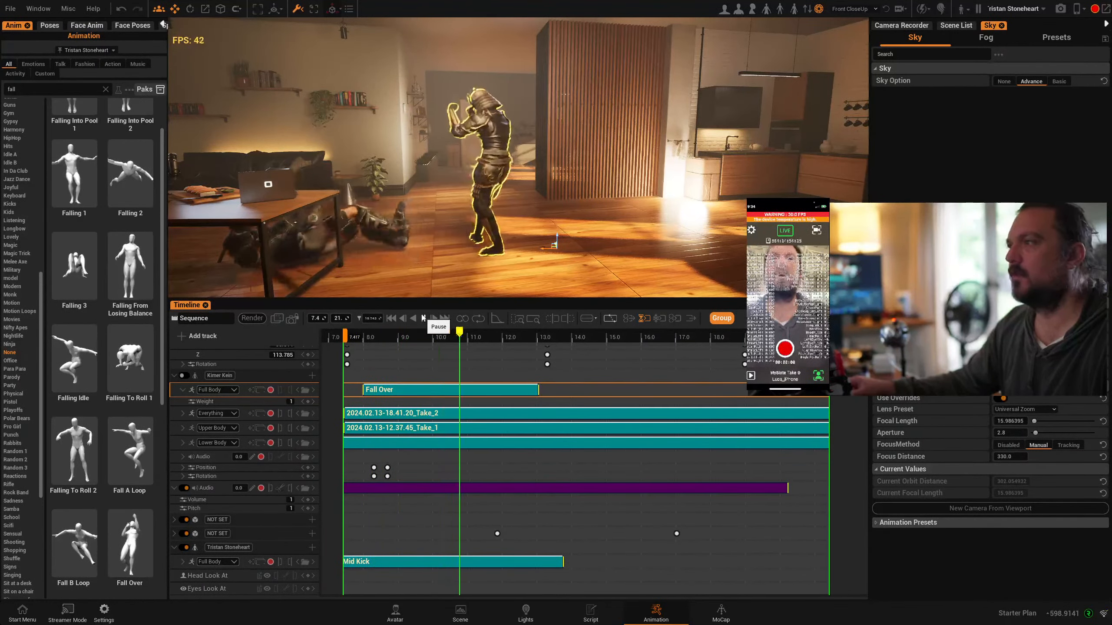
click(424, 318)
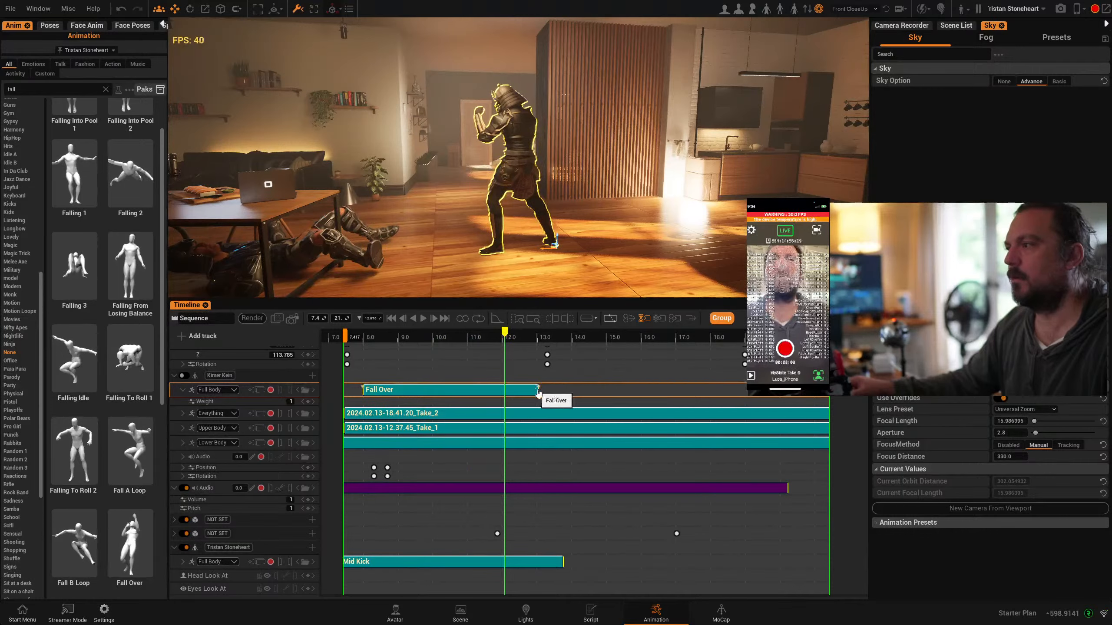
Extend the Fall Over clip to about 16.8 s and the Mid Kick clip to the sequence end, and replay the scene
drag(538, 390, 661, 390)
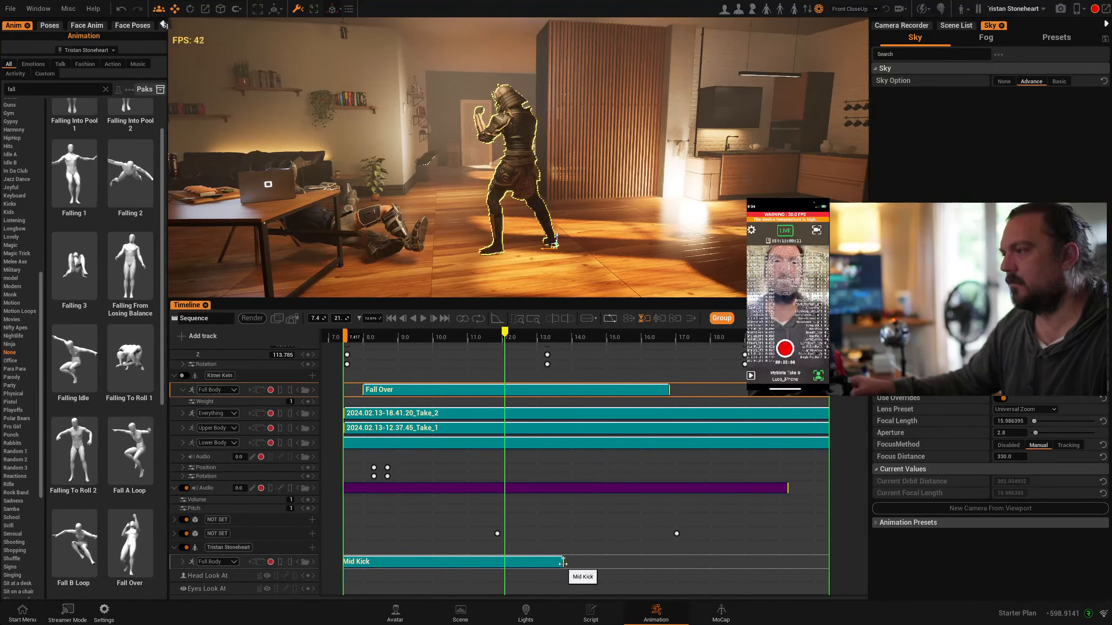
drag(563, 564, 676, 565)
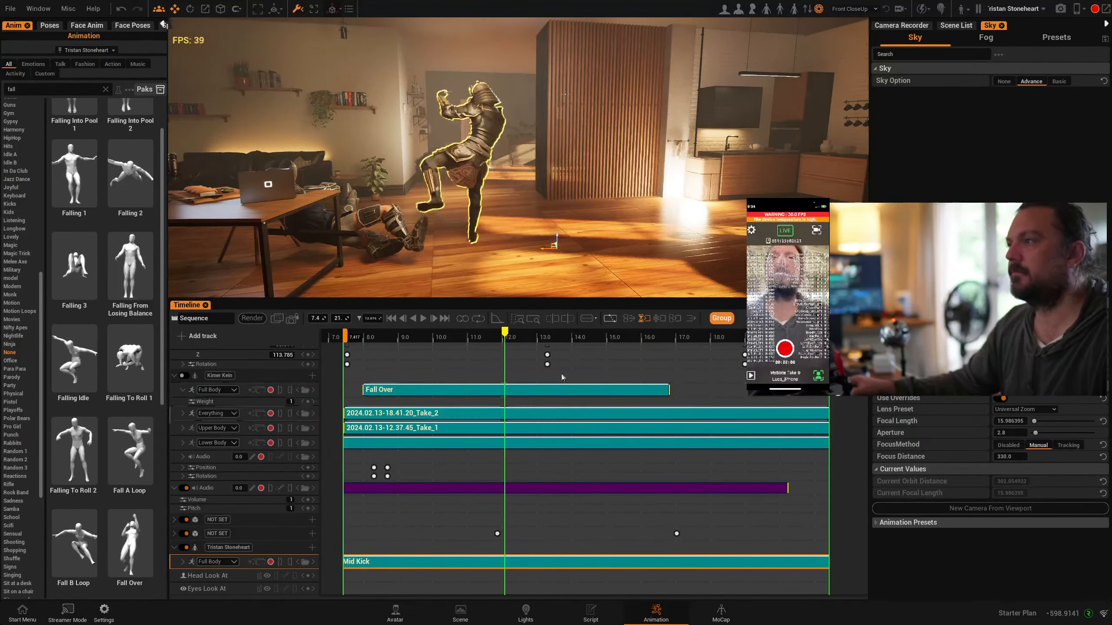
drag(504, 333, 368, 346)
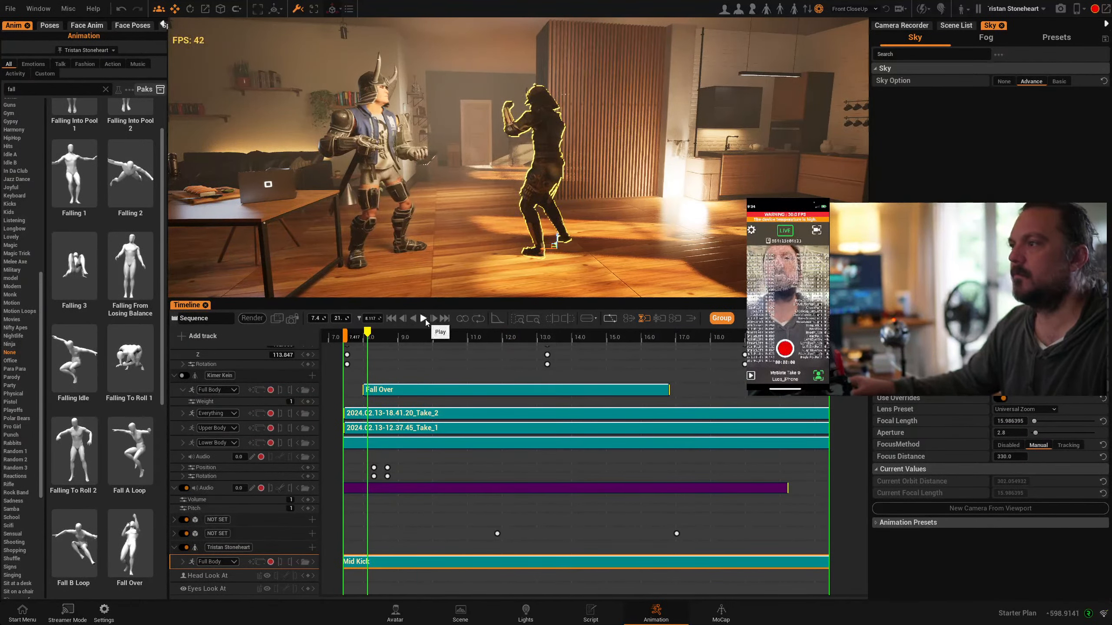
click(423, 319)
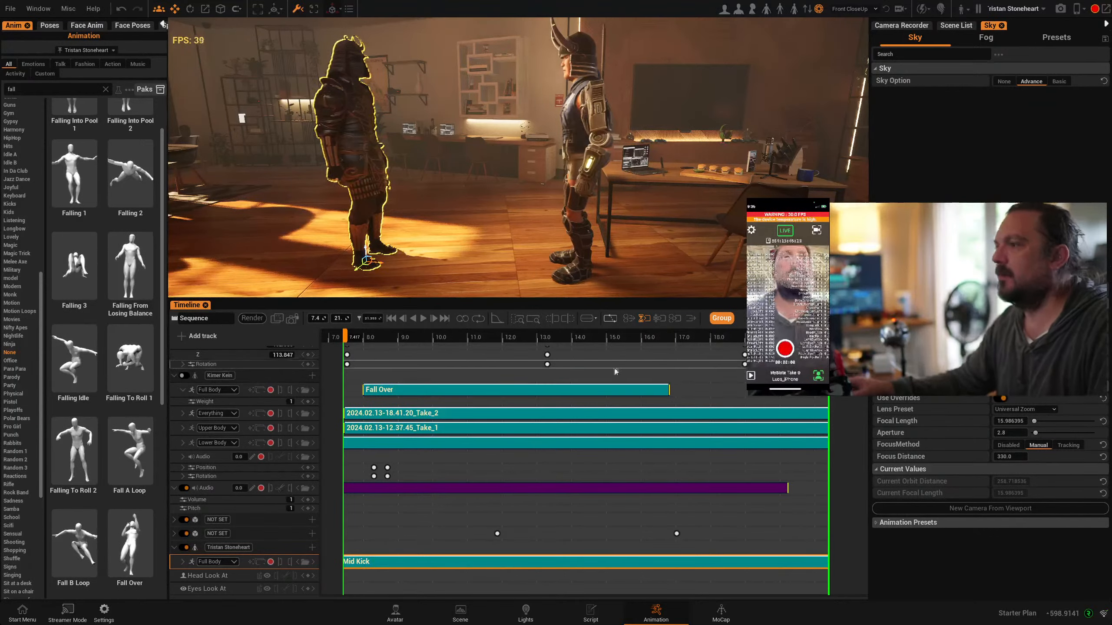
Review the kick and fall from the opposite side at several times, check the timeline tracks, and open the sequence list
click(439, 338)
drag(447, 343, 481, 370)
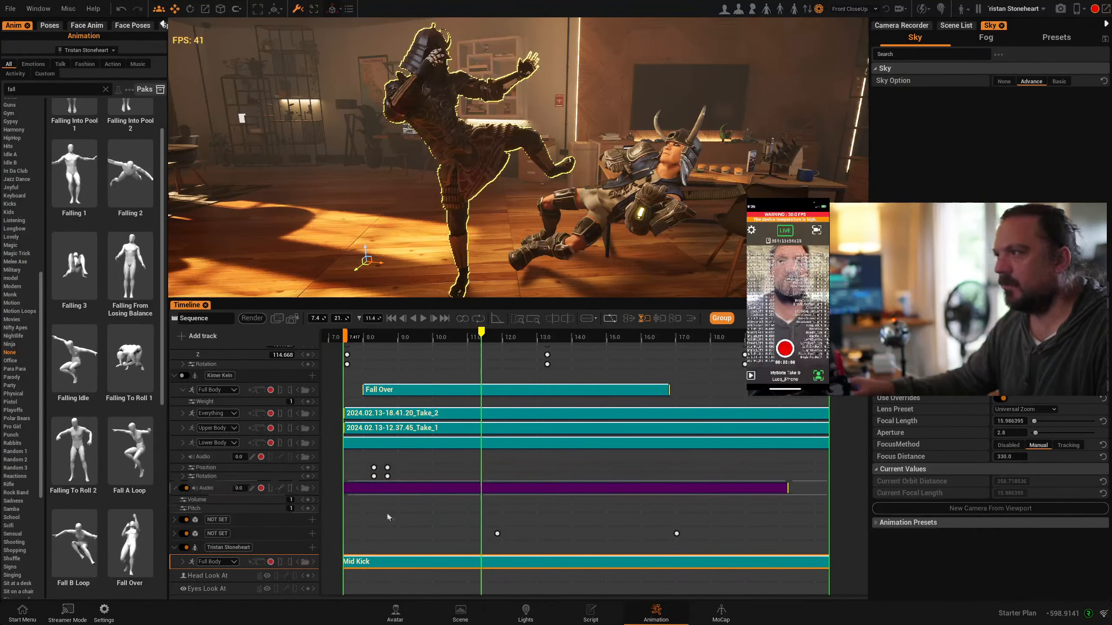
scroll(279, 535, up, 2)
scroll(279, 535, down, 2)
scroll(279, 535, up, 2)
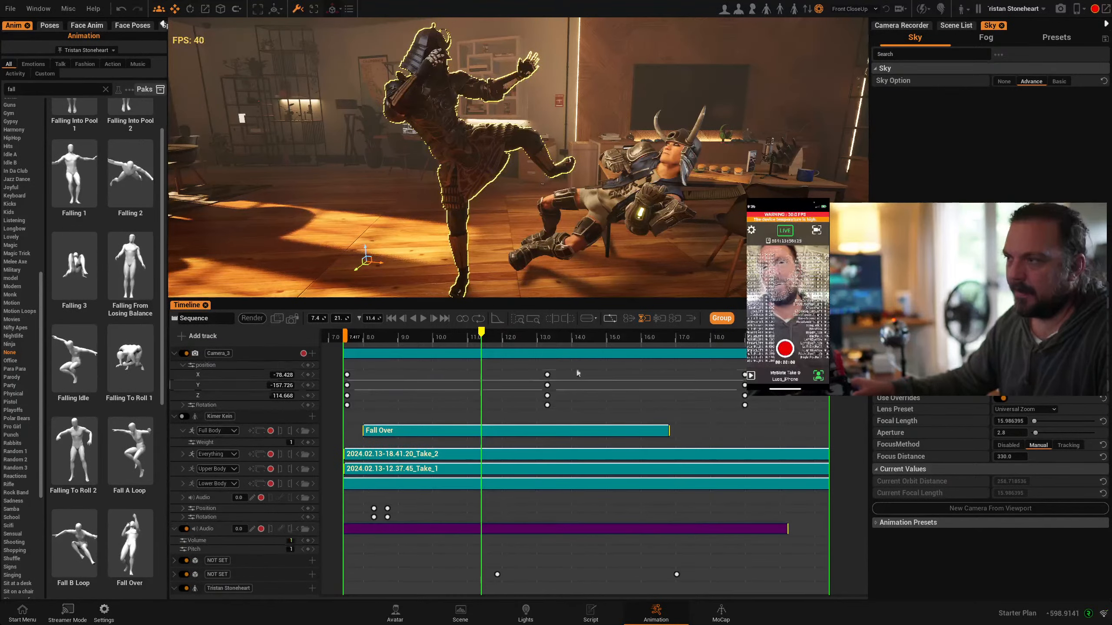
click(385, 336)
click(194, 319)
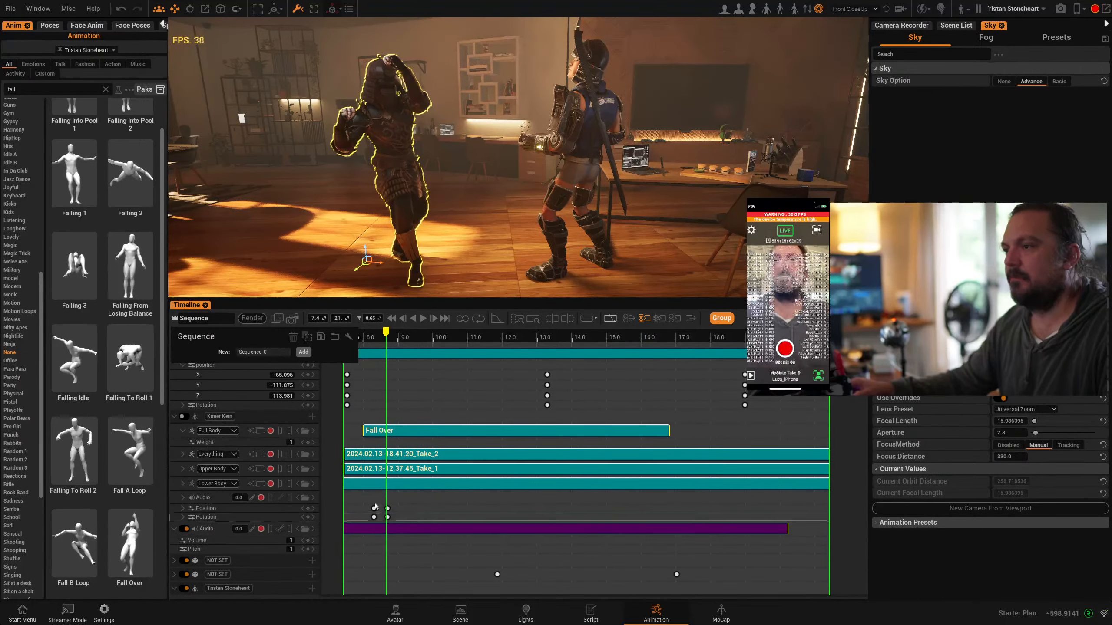
Create a new sequence named MoCap and load it in the timeline
scroll(490, 456, down, 1)
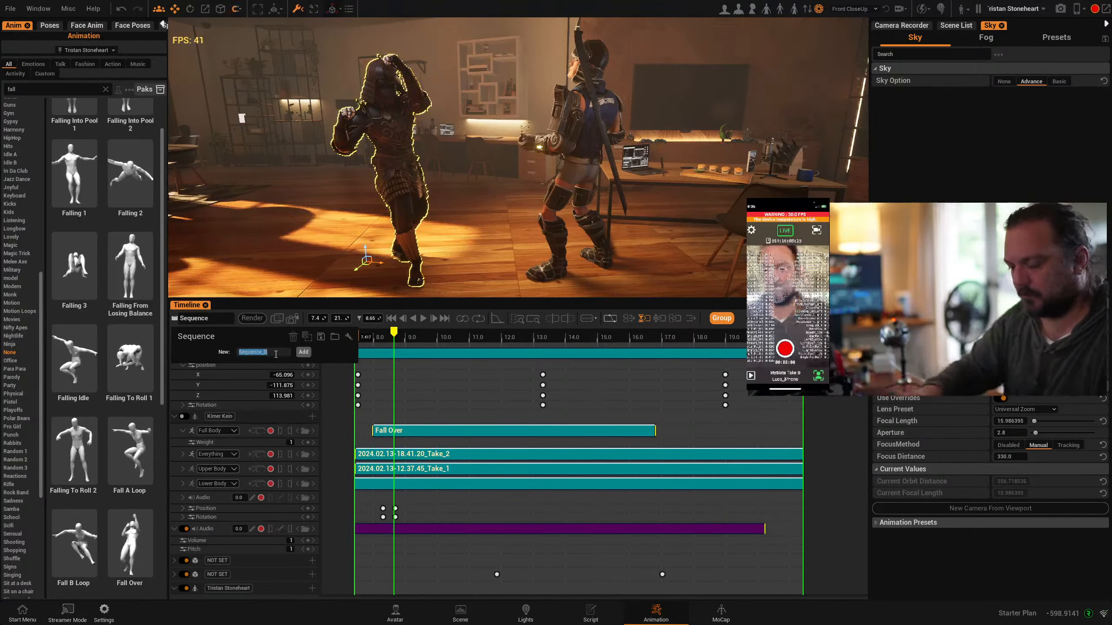
text(Mo)
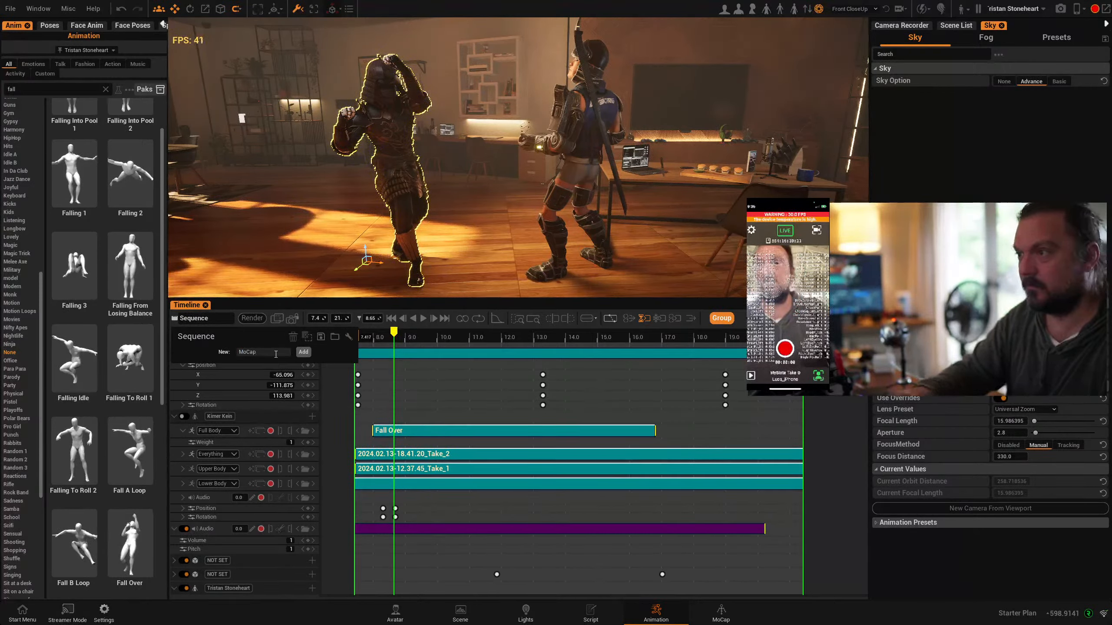
text(Cap)
click(303, 353)
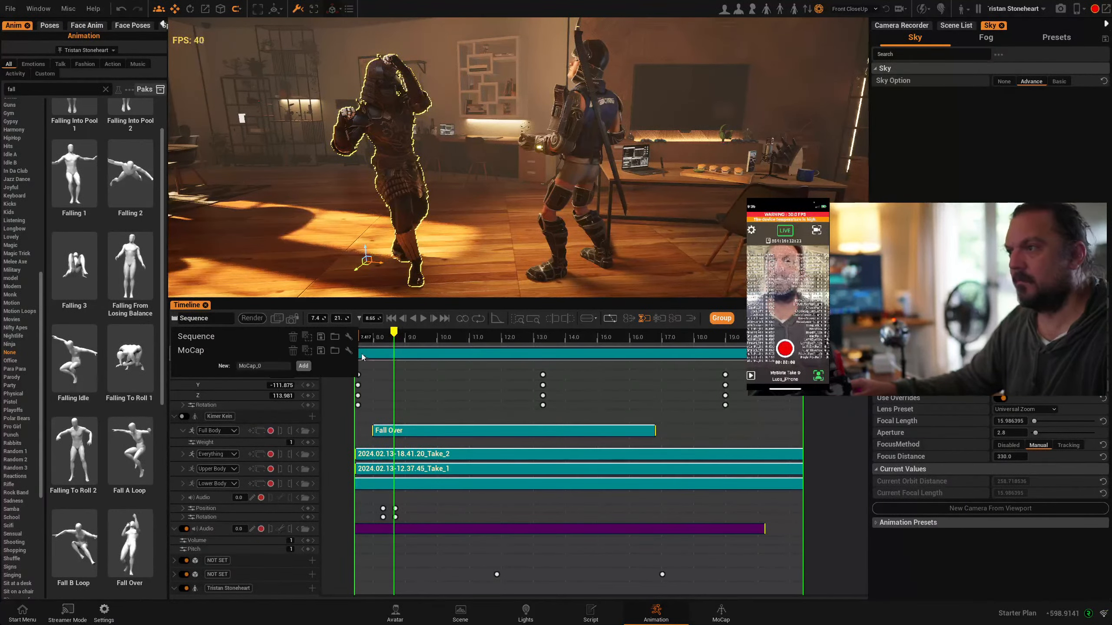
click(349, 351)
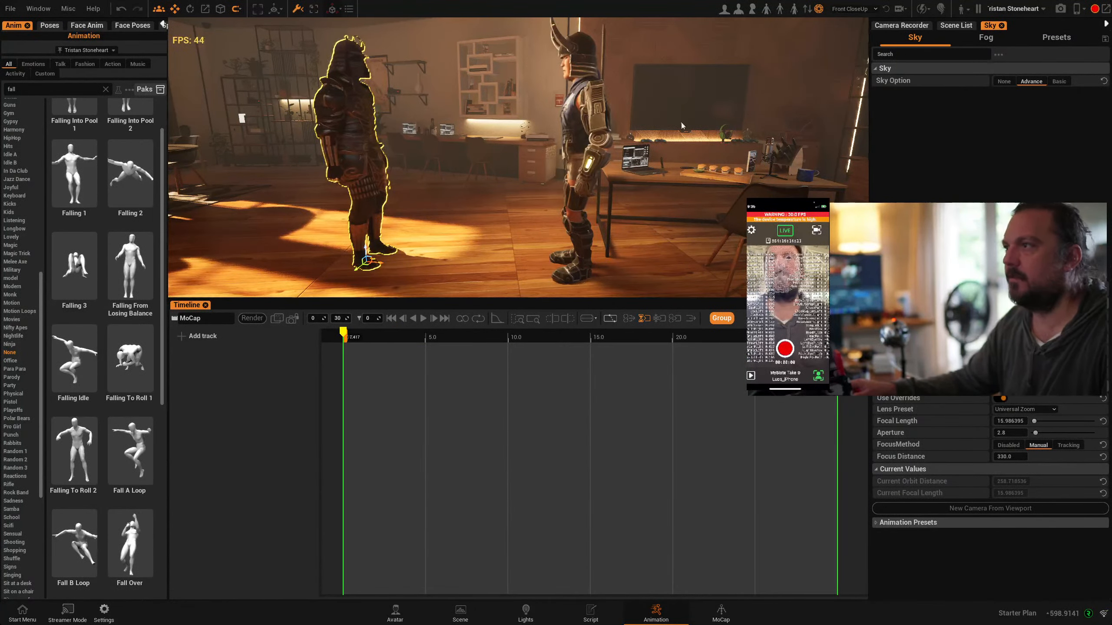
Add a timeline track for the Tristan Stoneheart avatar to the MoCap sequence
scroll(506, 195, down, 3)
scroll(504, 193, up, 4)
mouse_move(500, 193)
middle_down()
mouse_move(530, 153)
mouse_move(501, 196)
middle_up()
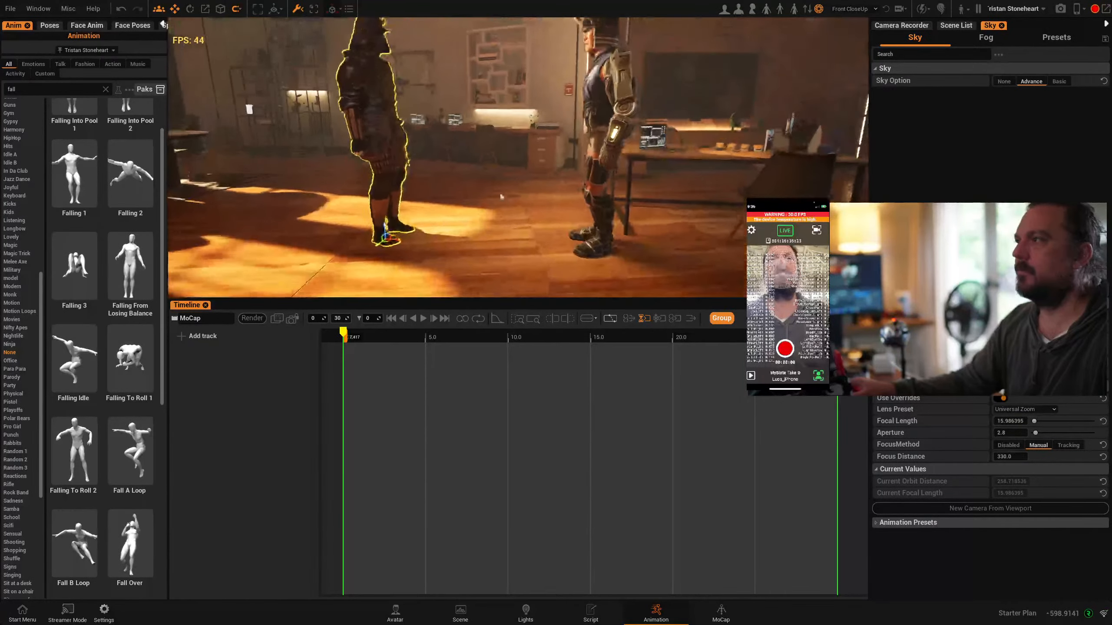
scroll(499, 192, down, 3)
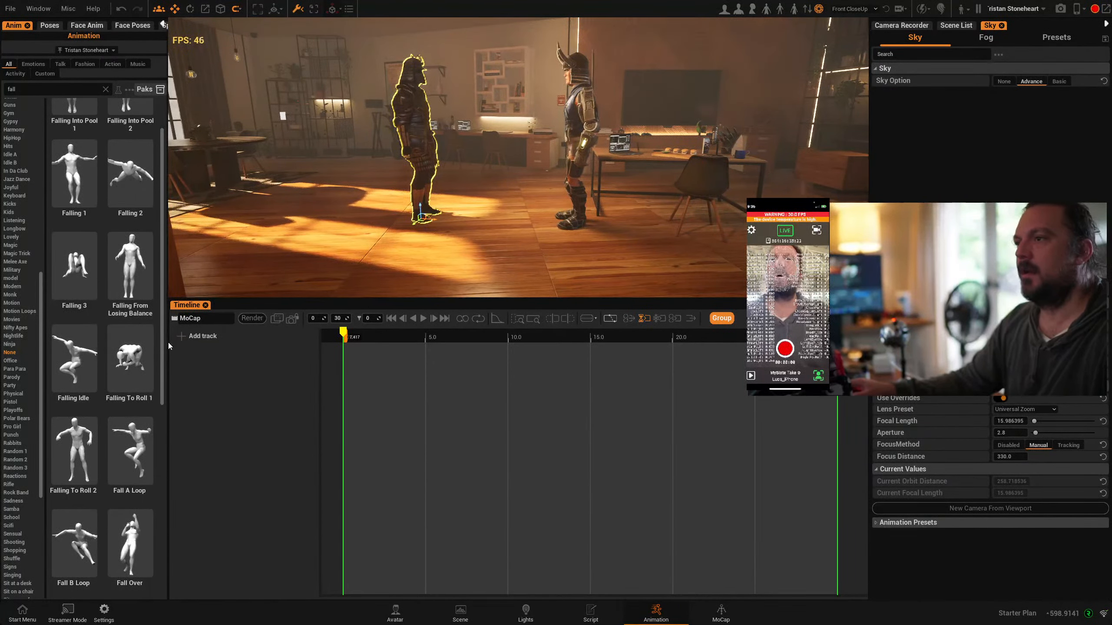
click(202, 336)
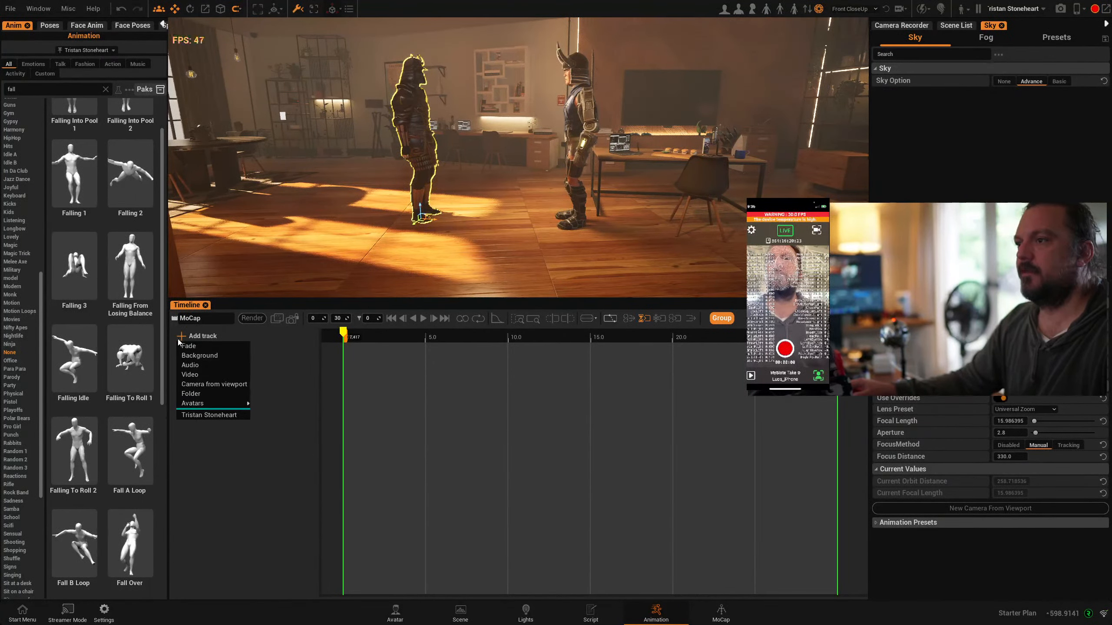
mouse_move(206, 404)
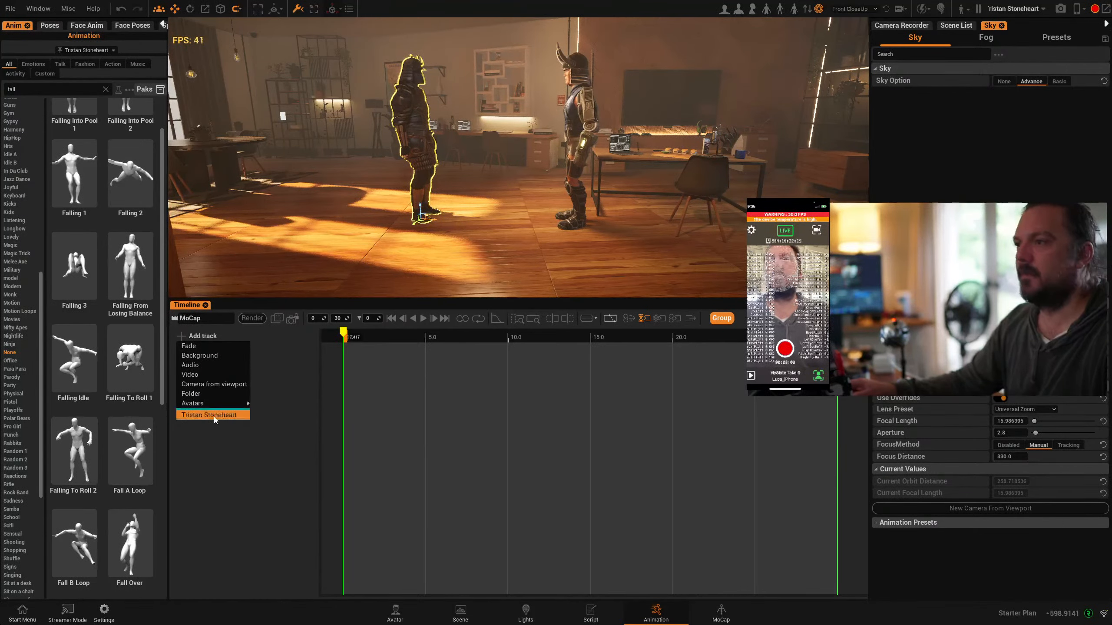
click(214, 418)
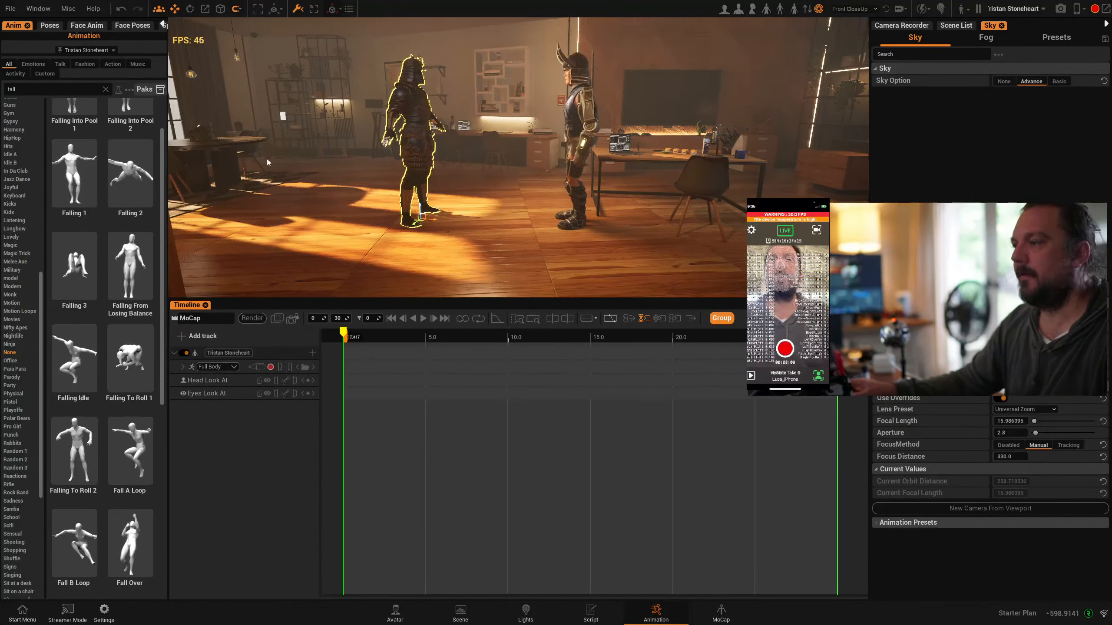
Switch to the motion capture workspace, enable body capture for Tristan Stoneheart with Upper Body Only, and check the live arm movement from several angles
click(727, 615)
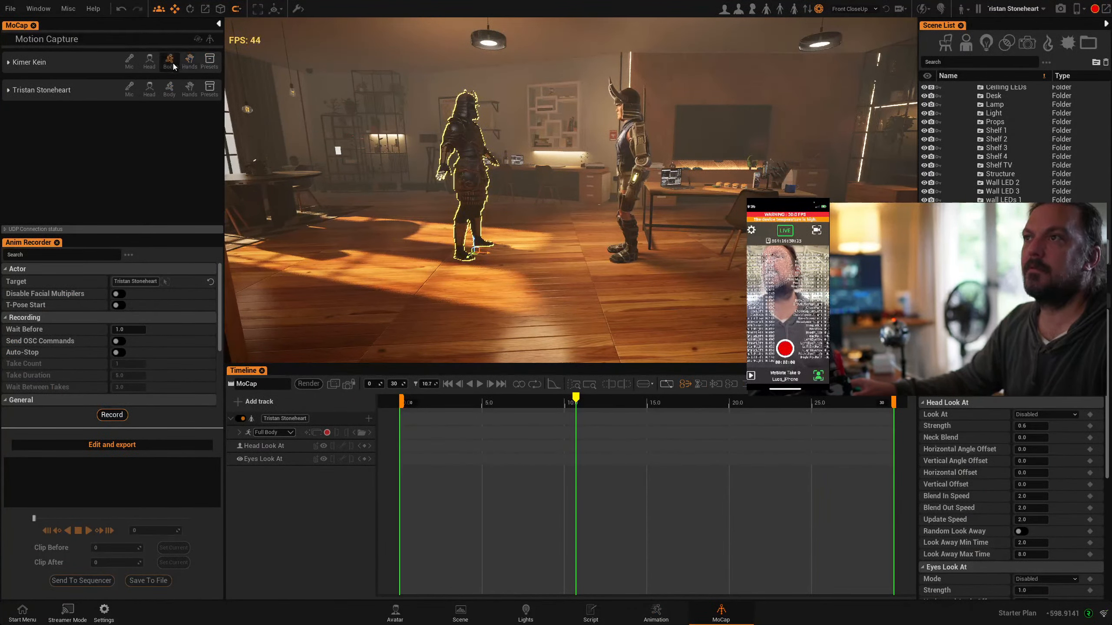
click(169, 90)
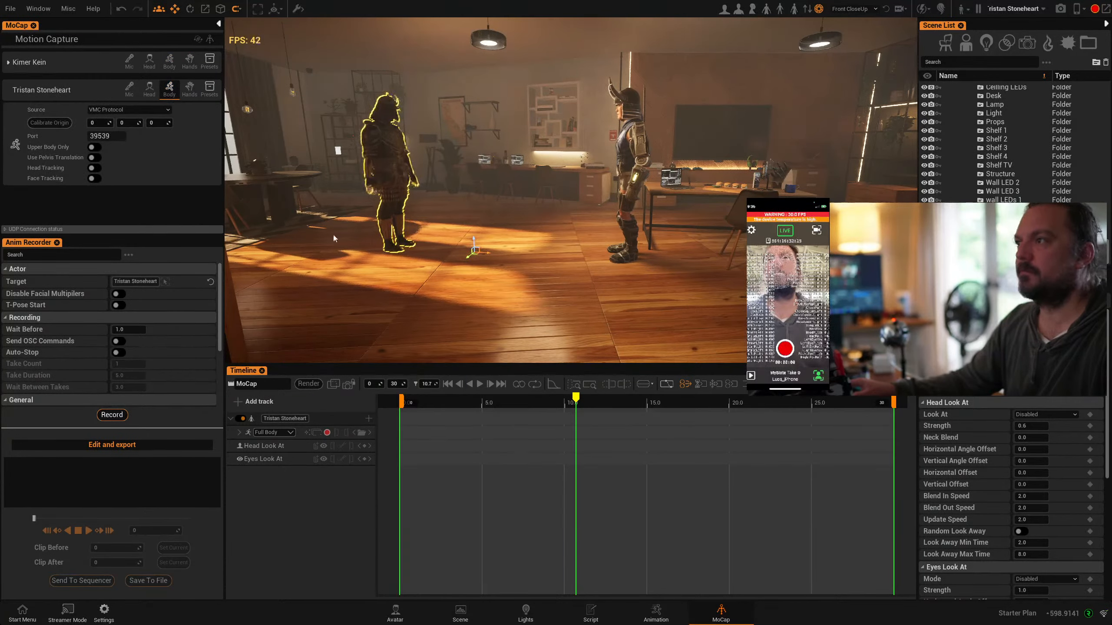
click(95, 148)
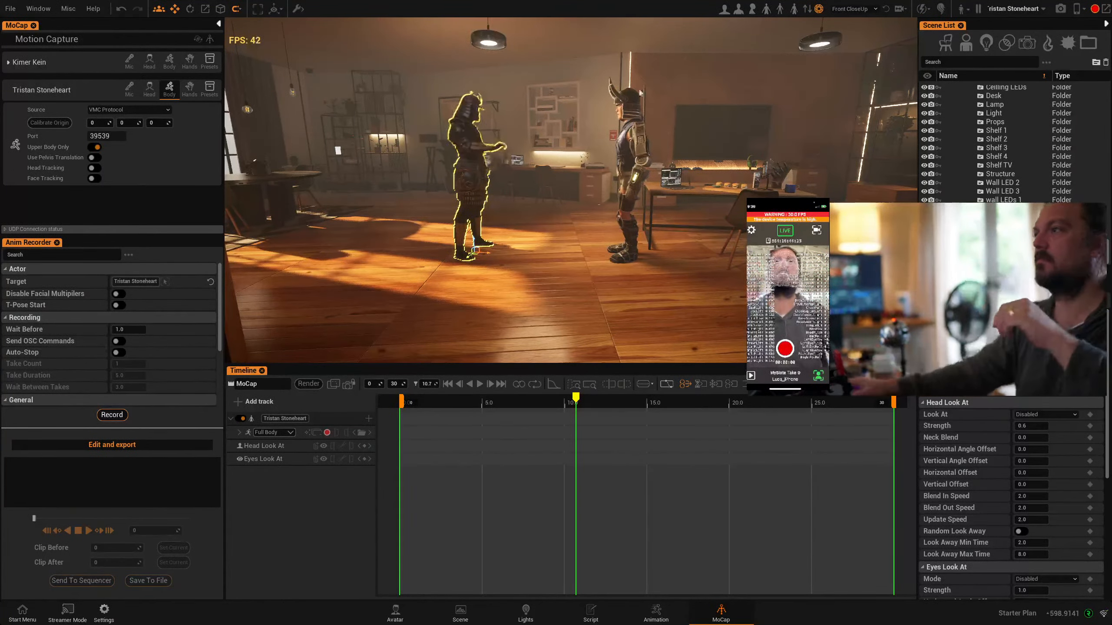
middle_drag(662, 220, 547, 237)
right_drag(547, 236, 368, 237)
right_drag(486, 249, 465, 249)
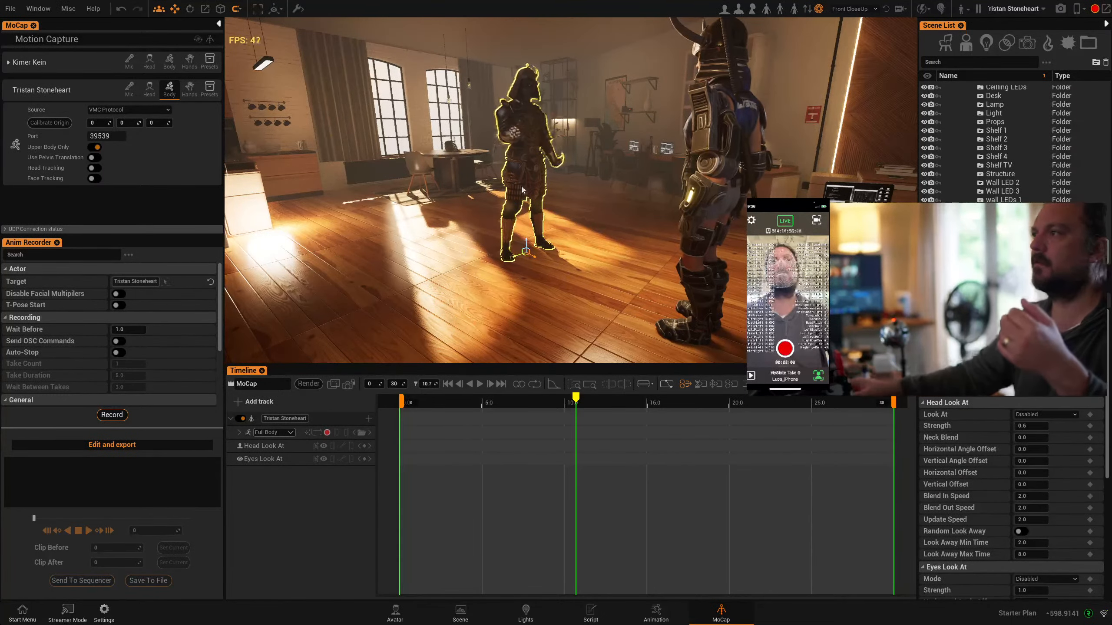
right_drag(464, 249, 630, 214)
scroll(629, 214, up, 2)
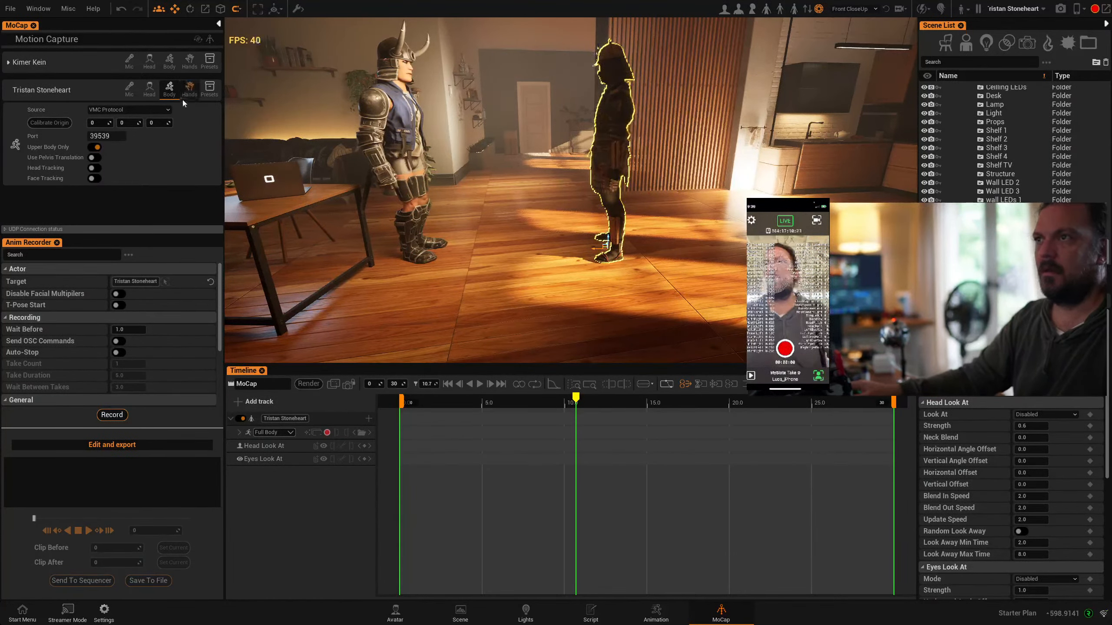
Record a full-body take of about 7 s for Tristan Stoneheart from the sequence start, and disable the avatar's live body capture
click(448, 384)
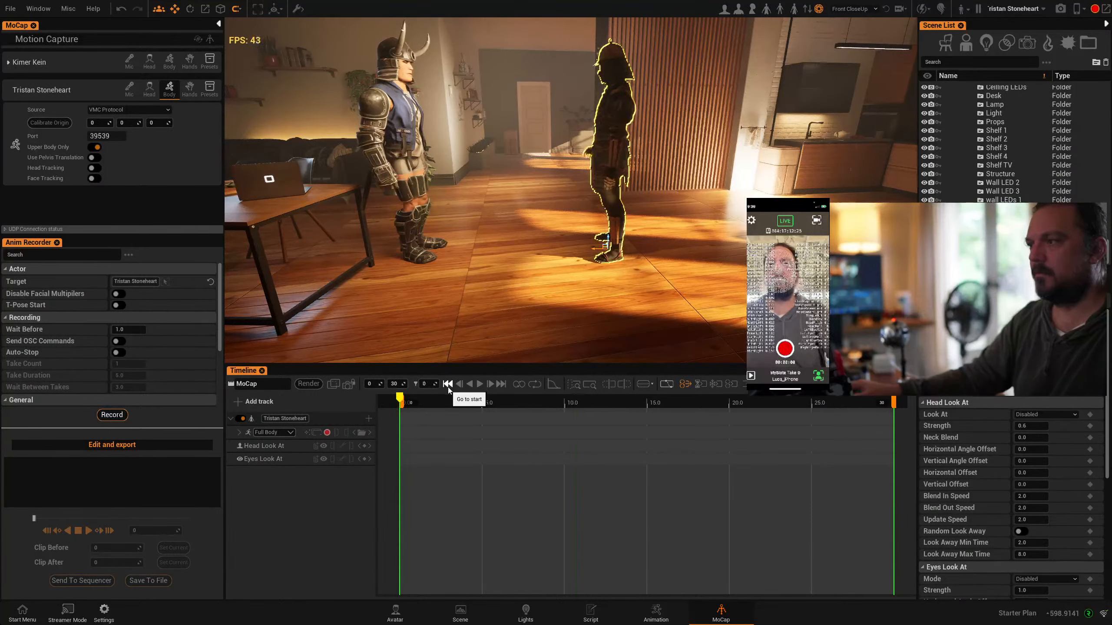
click(327, 433)
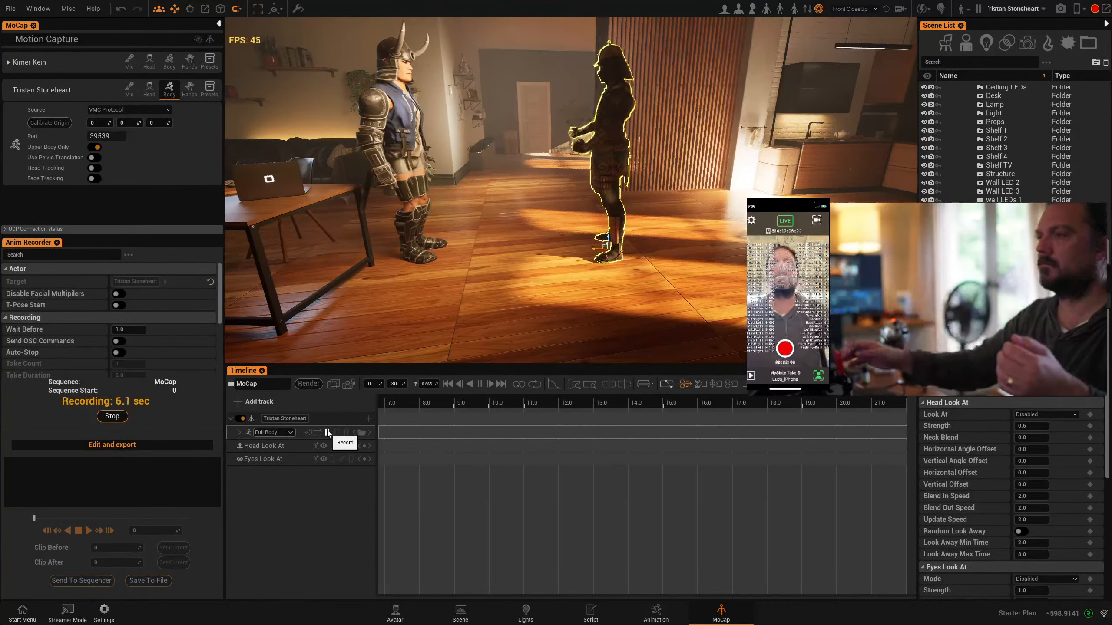
click(327, 433)
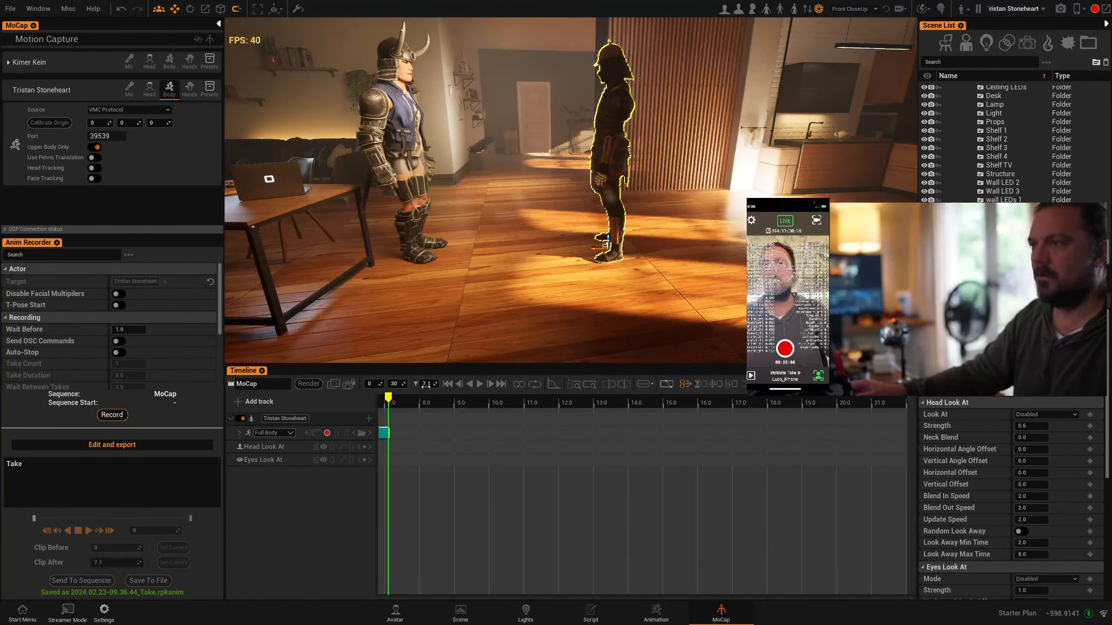
click(175, 93)
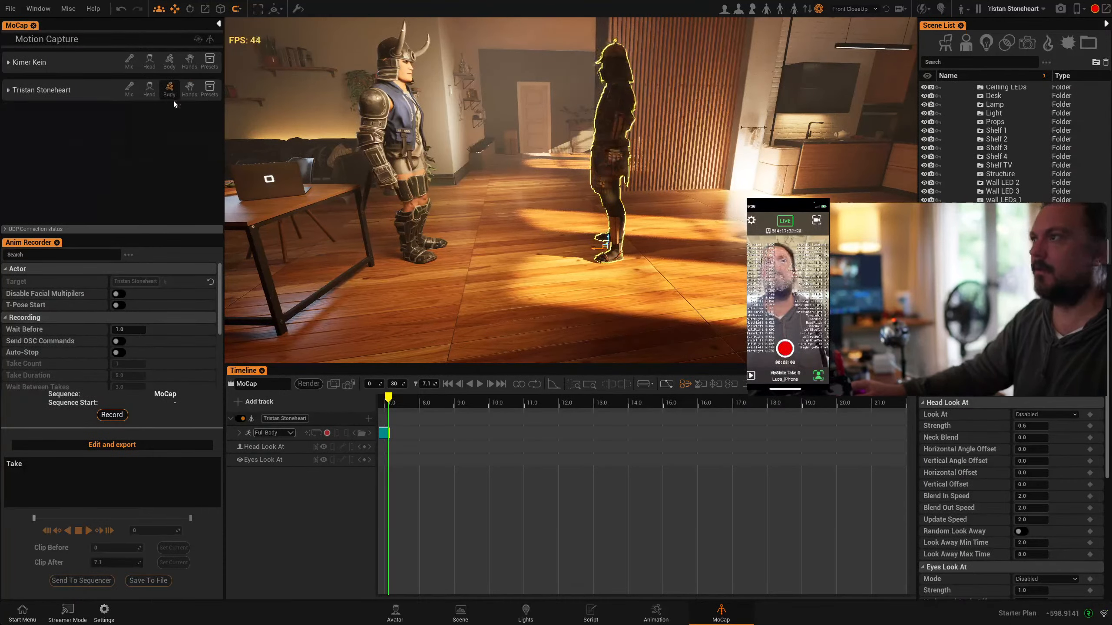
Play back and scrub the recorded take, examining Tristan Stoneheart's arms and legs up close at about 3.9 s
click(380, 400)
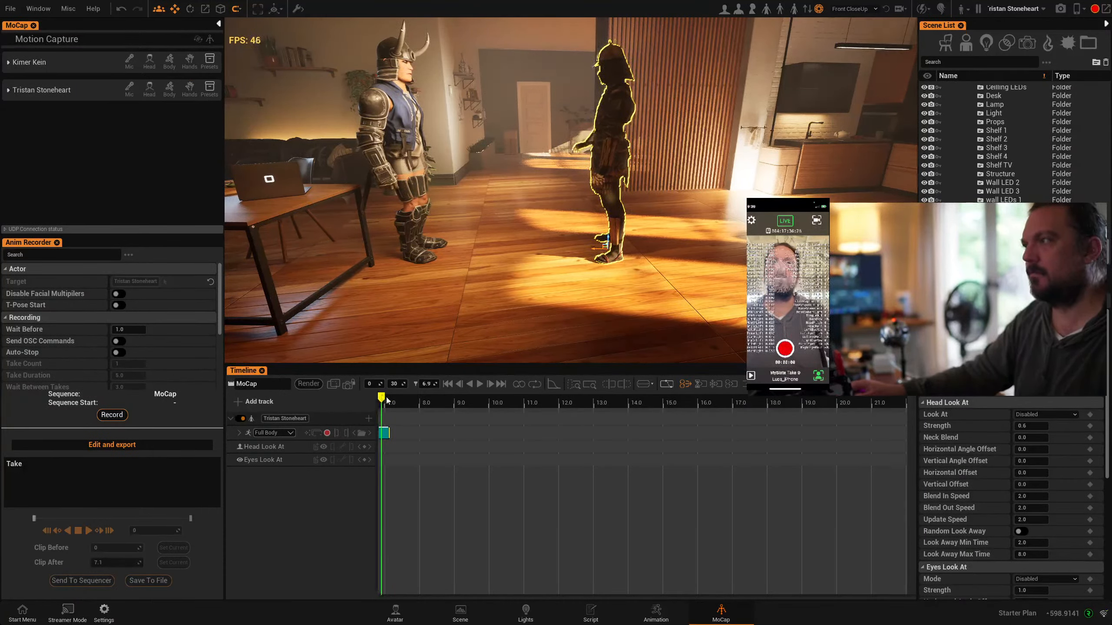
middle_drag(426, 476, 673, 465)
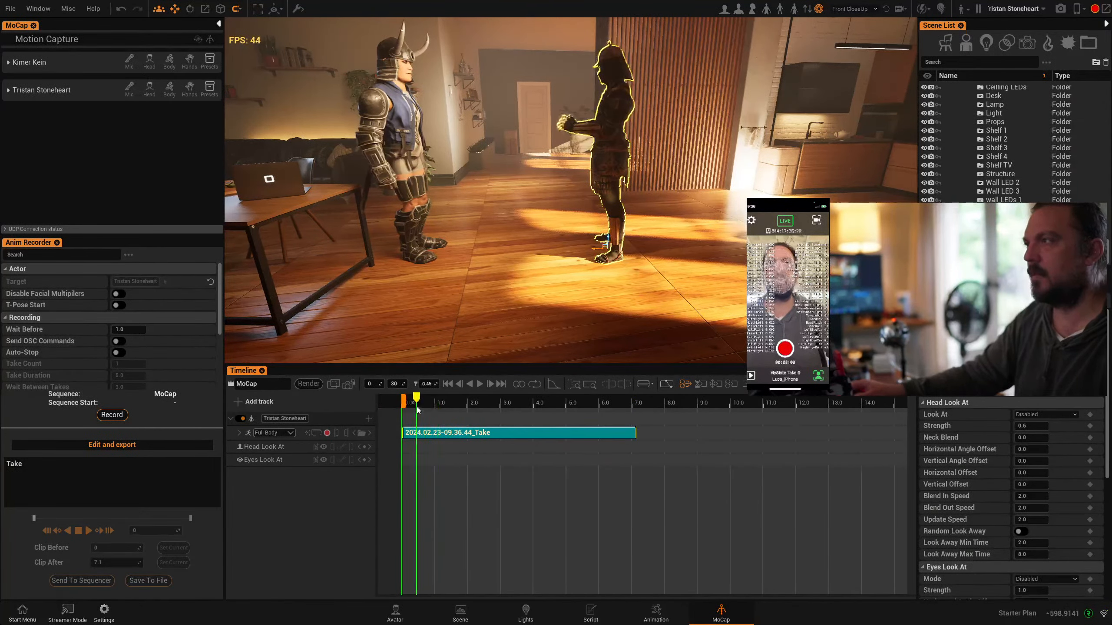
right_drag(592, 197, 701, 152)
scroll(657, 197, up, 3)
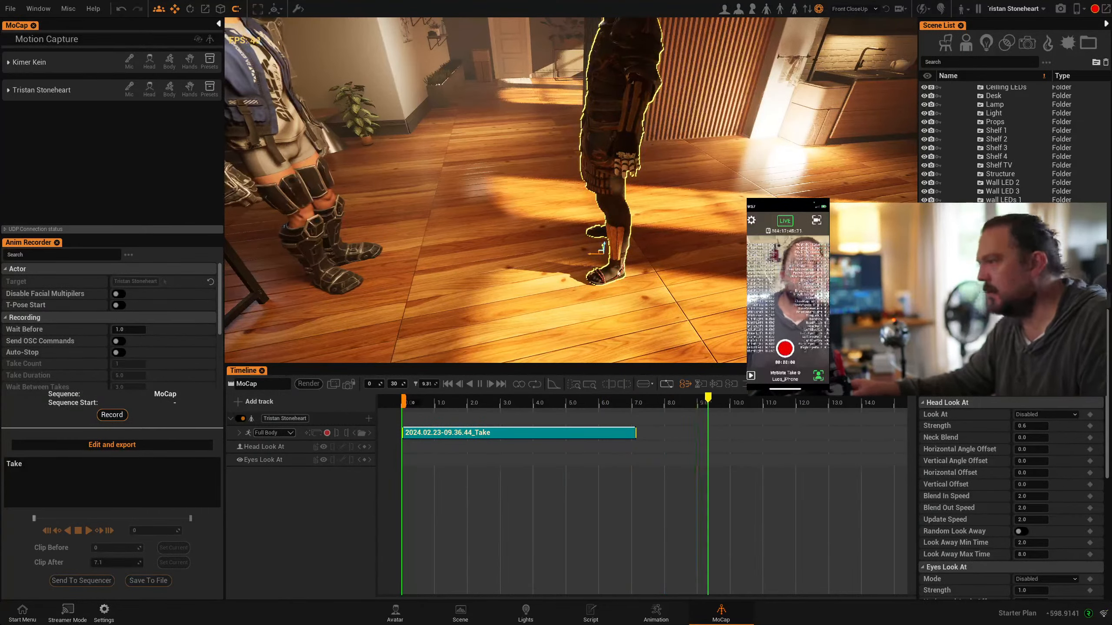
click(534, 407)
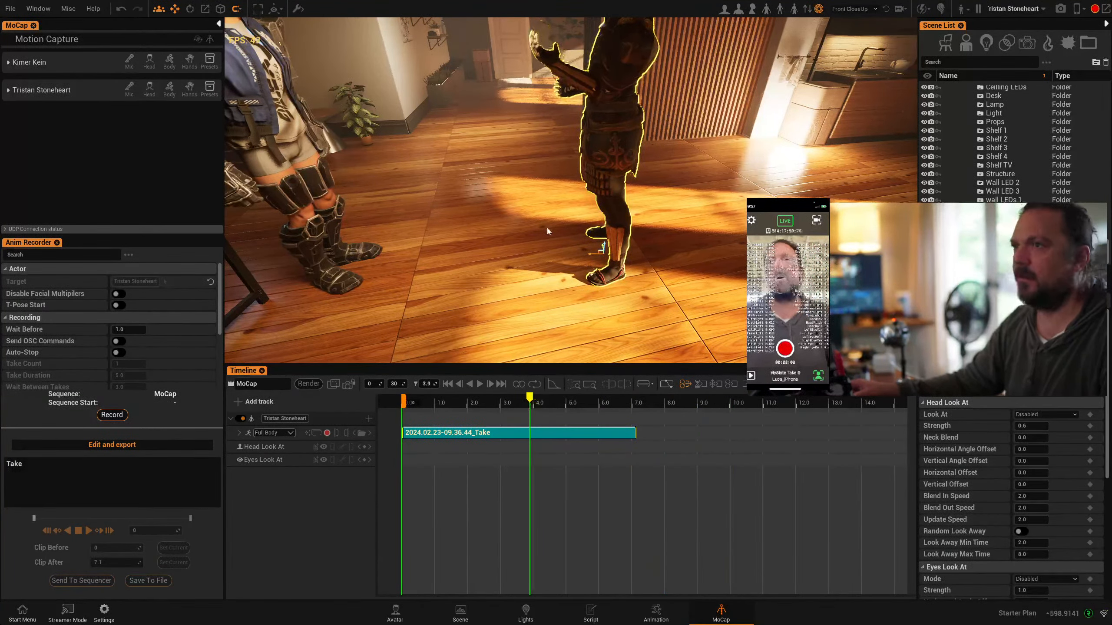
right_drag(525, 224, 480, 173)
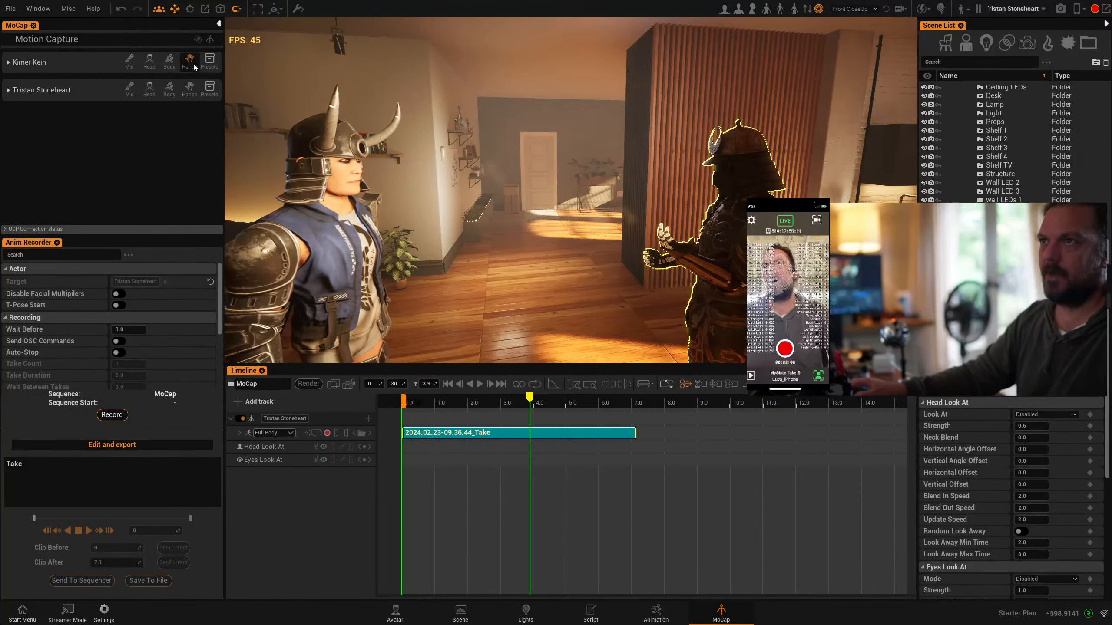
Enable live body and head capture for Kimer Kein and frame the avatar's upper body from the front
click(169, 66)
right_drag(604, 253, 603, 254)
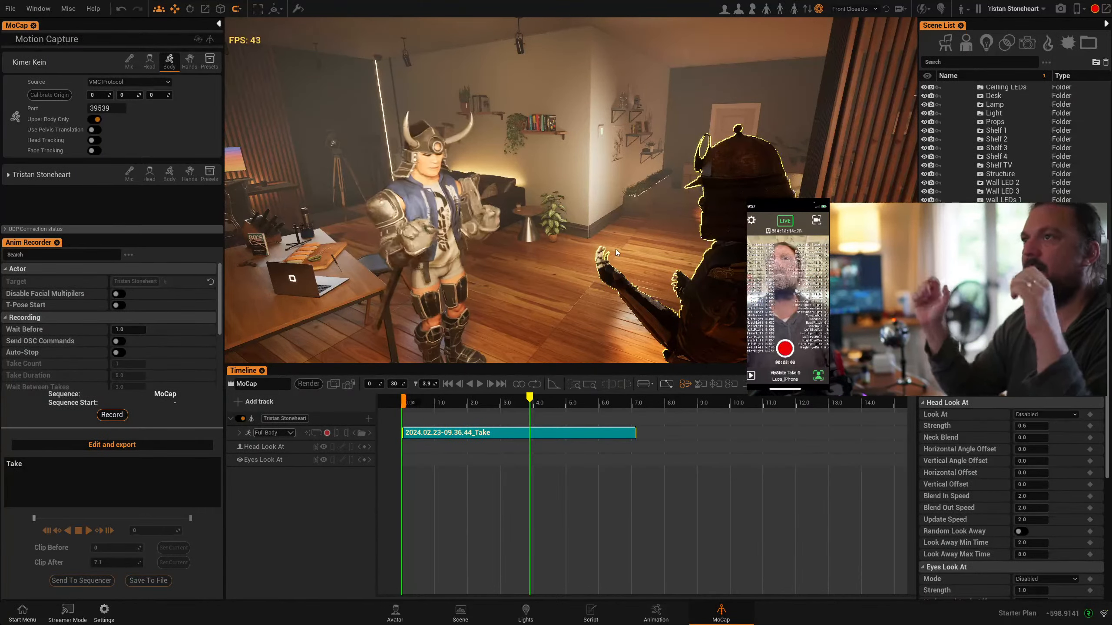
click(154, 66)
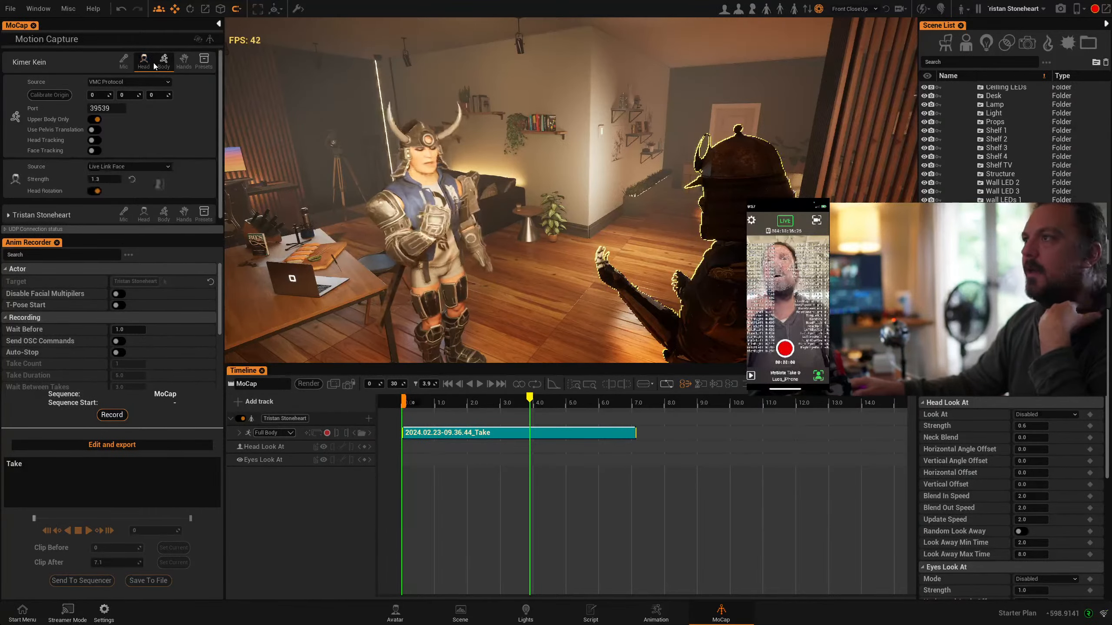
scroll(527, 175, up, 5)
right_drag(476, 193, 646, 269)
scroll(636, 226, up, 2)
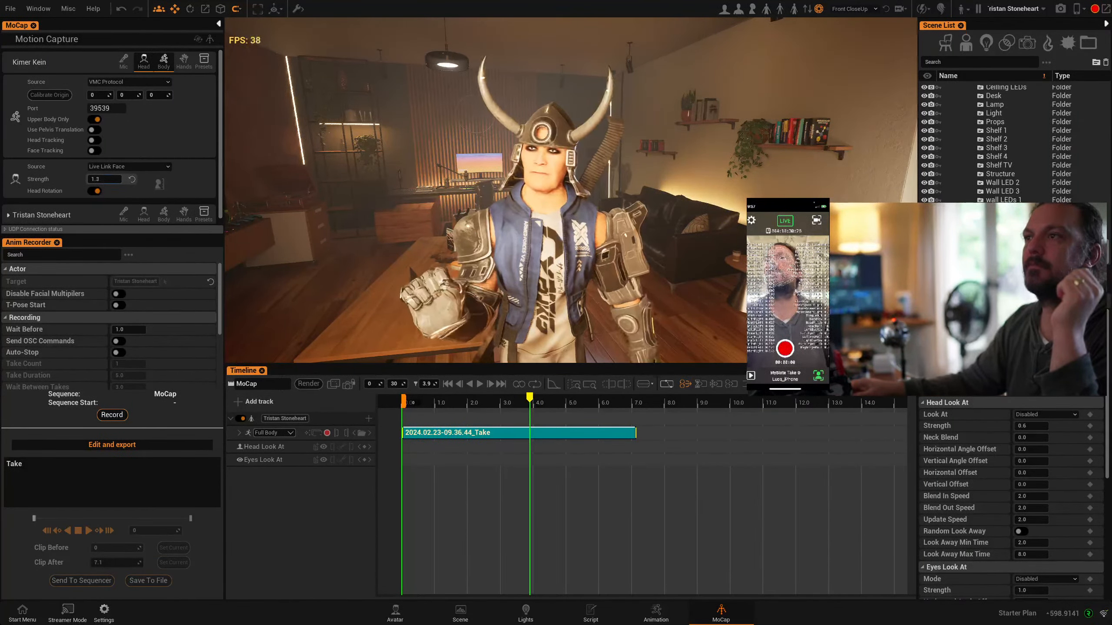
Set Kimer Kein's Live Link Face strength to 1.4 and check the facial expressions up close
drag(105, 179, 110, 179)
scroll(538, 199, up, 2)
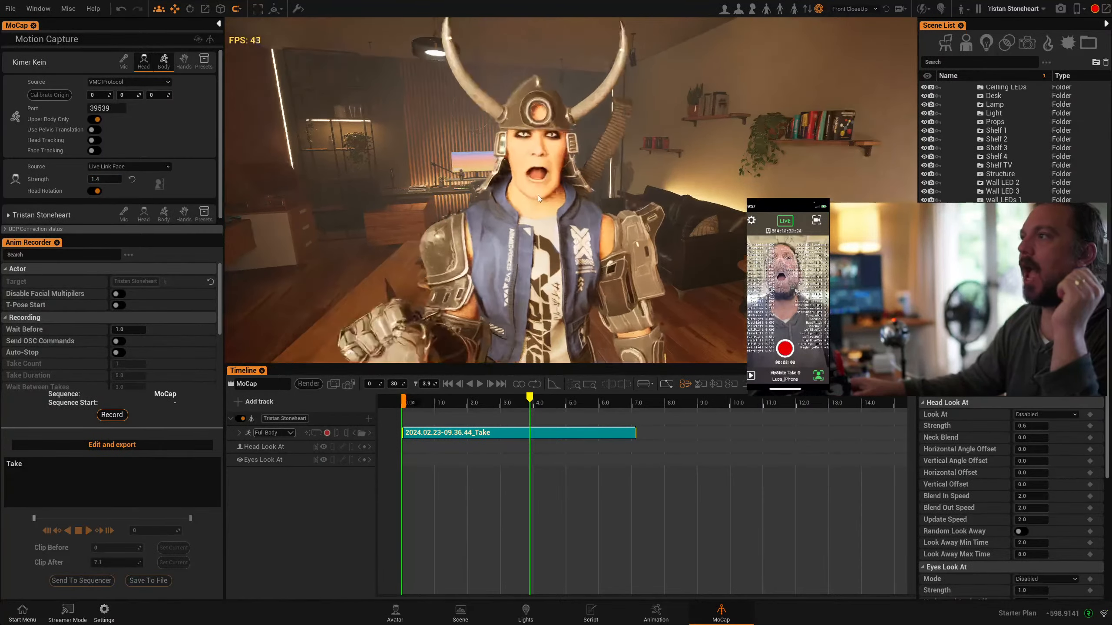
scroll(539, 192, up, 3)
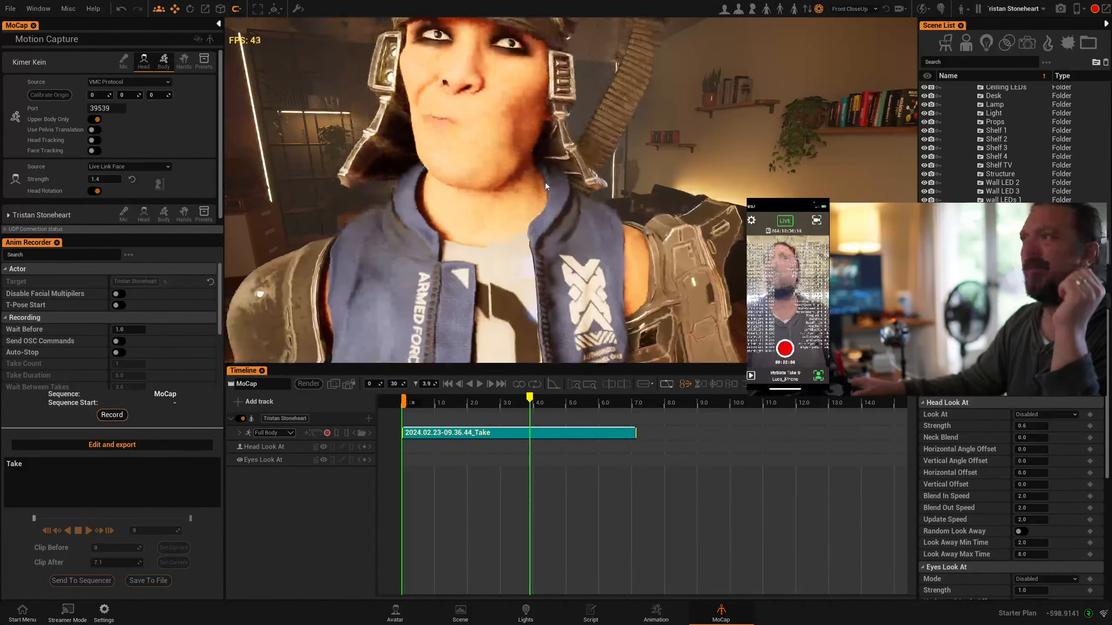
scroll(545, 183, down, 5)
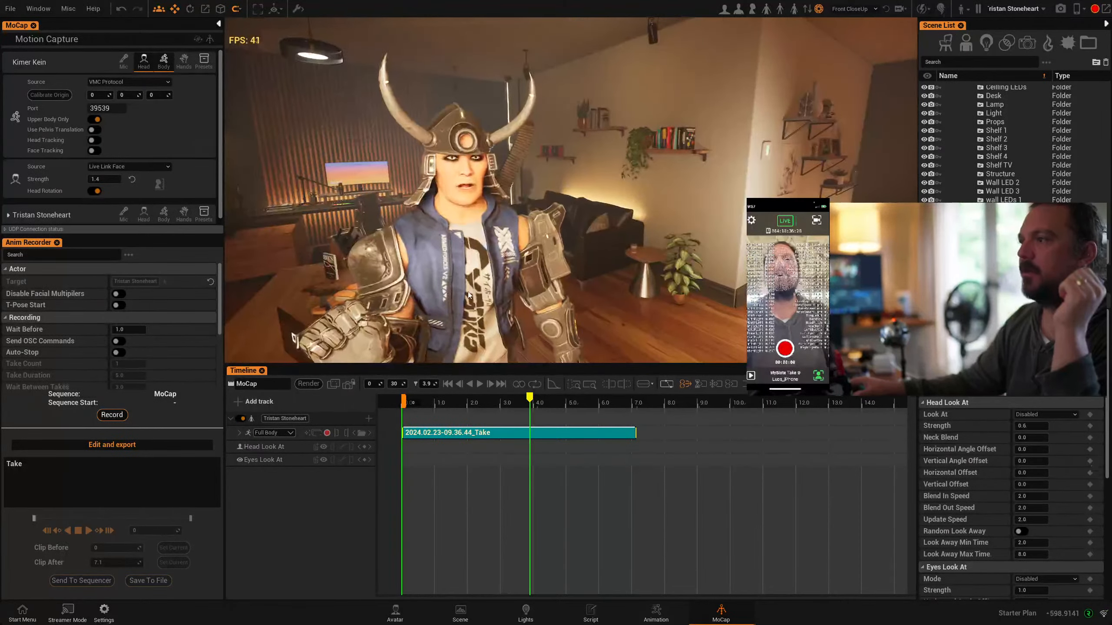
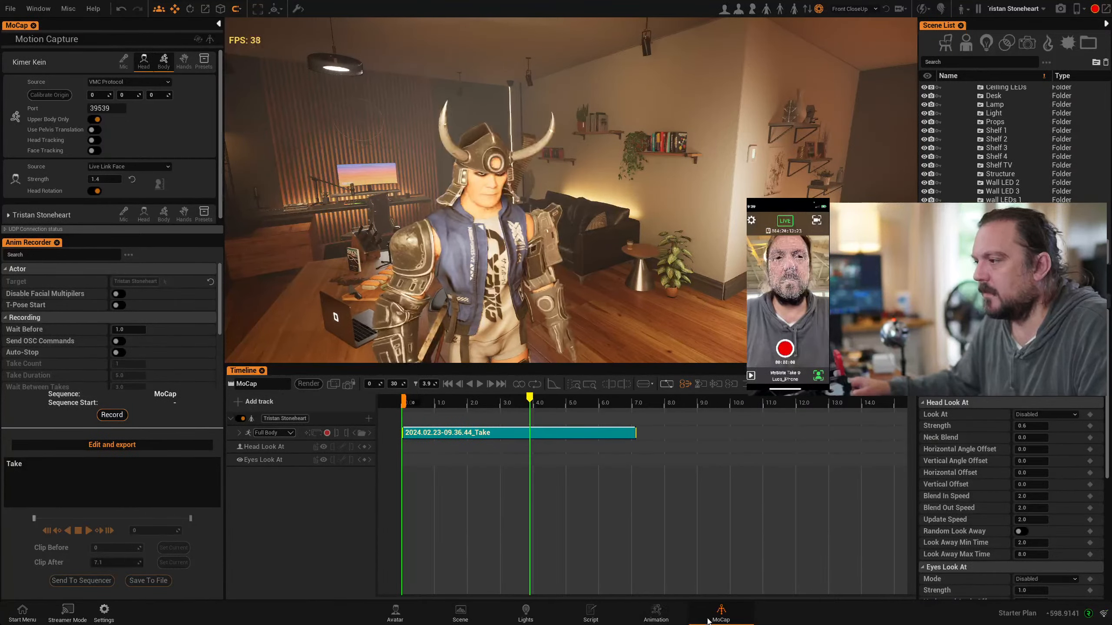
click(66, 13)
mouse_move(40, 11)
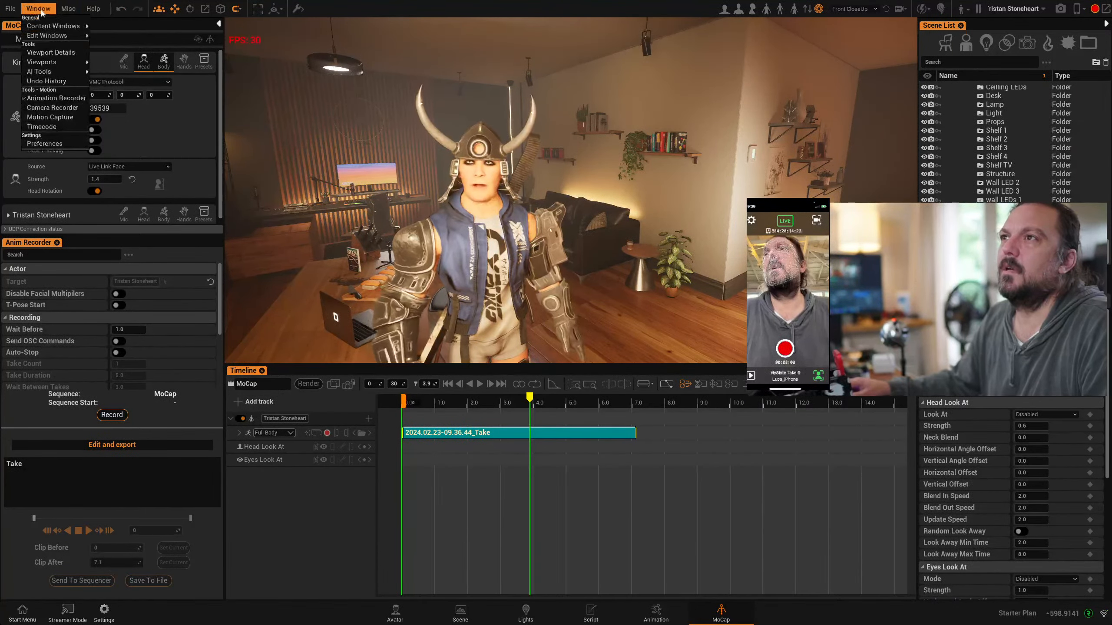
mouse_move(57, 32)
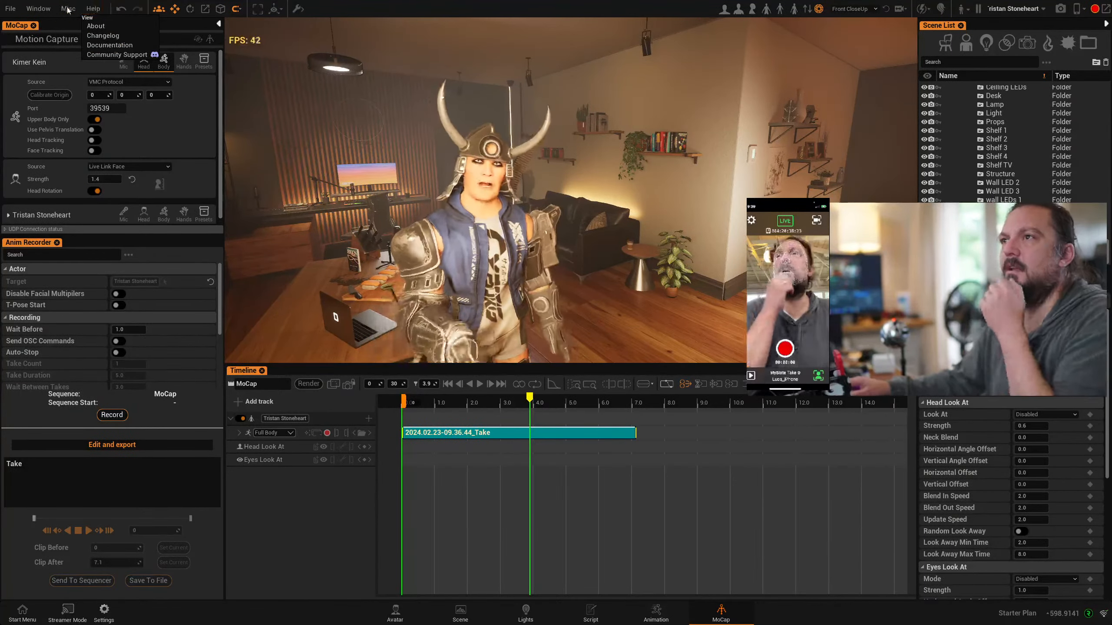
mouse_move(67, 10)
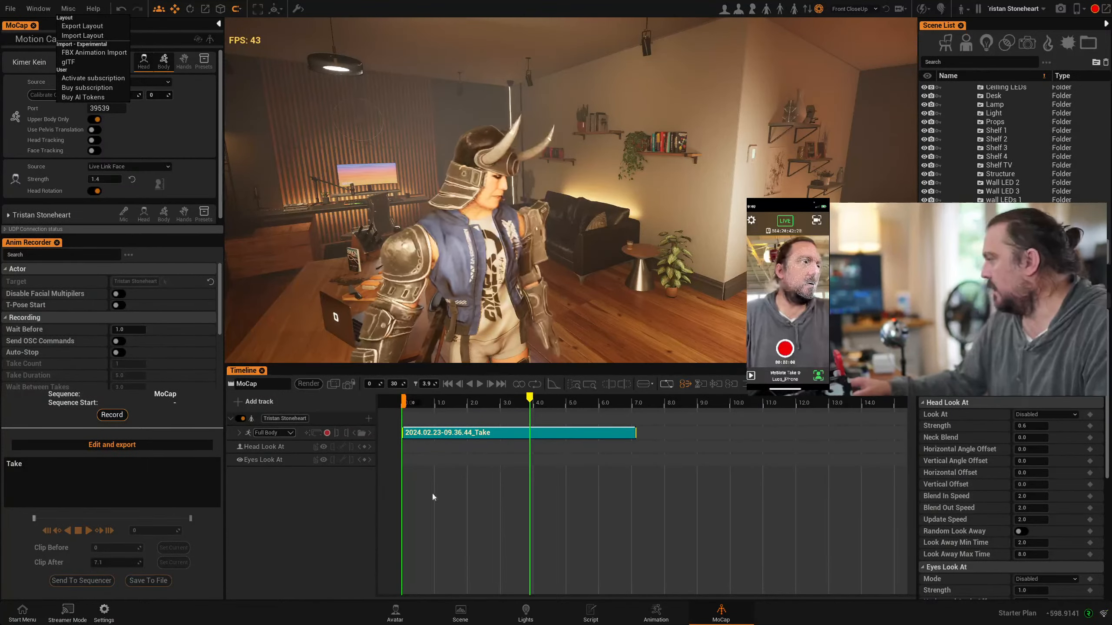
Dress Tristan Stoneheart in the black lower garment with orange straps from the avatar clothing library
right_drag(616, 339, 611, 339)
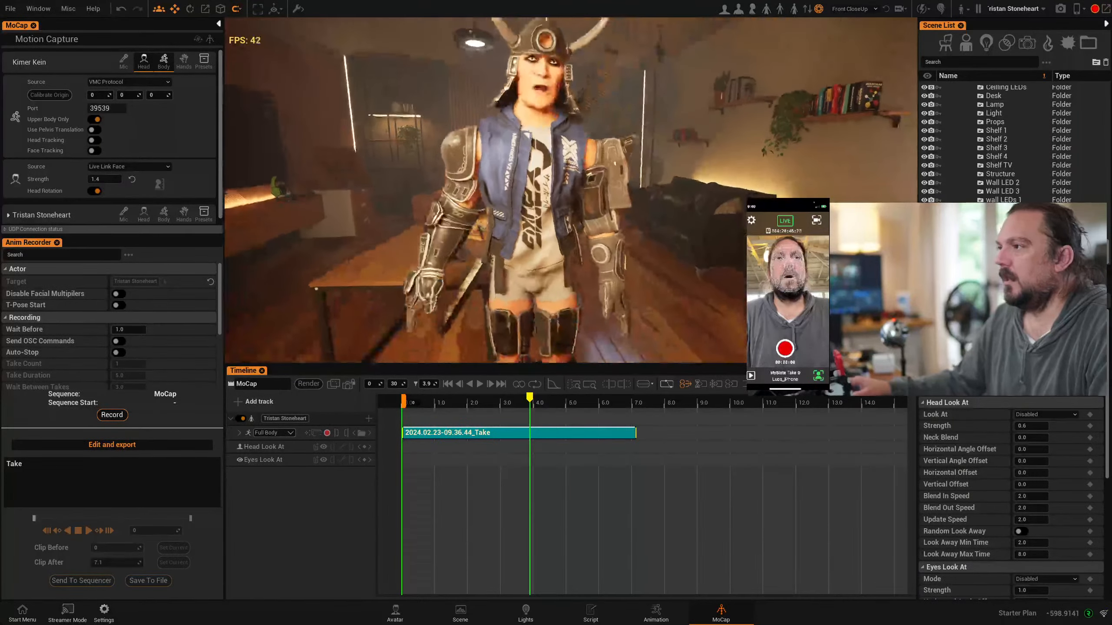
right_drag(583, 287, 557, 244)
key(s)
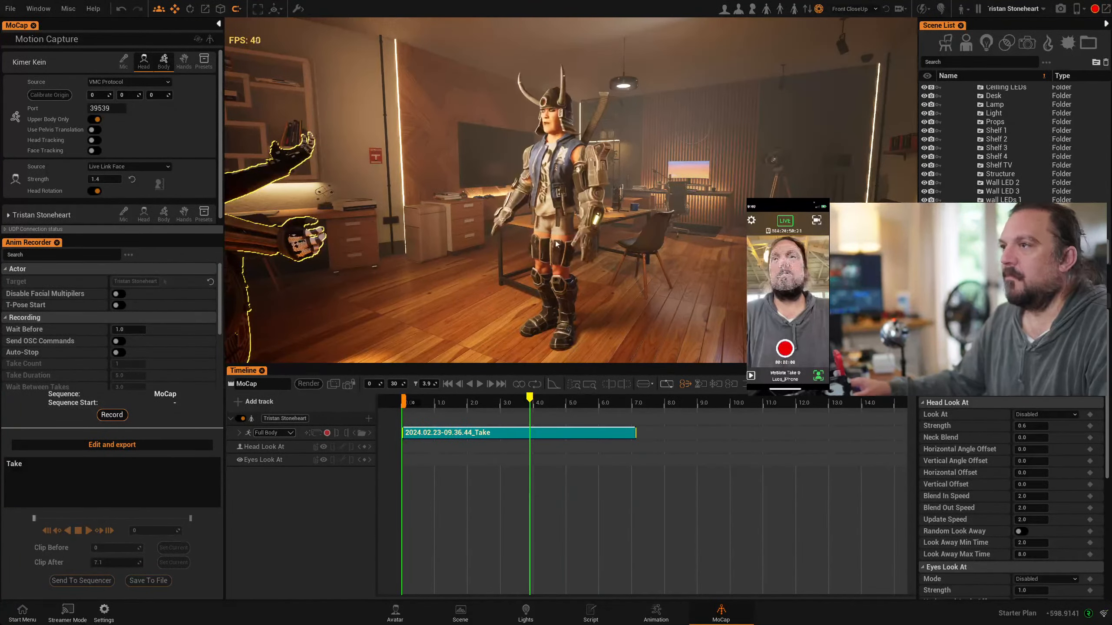
click(394, 613)
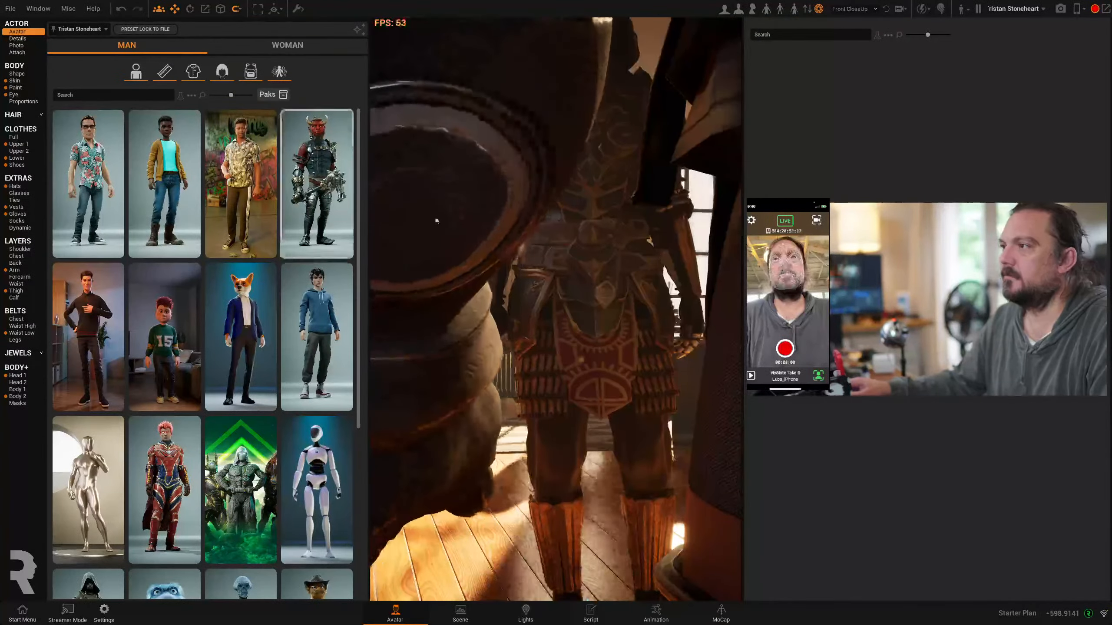
right_drag(600, 246, 439, 332)
click(36, 158)
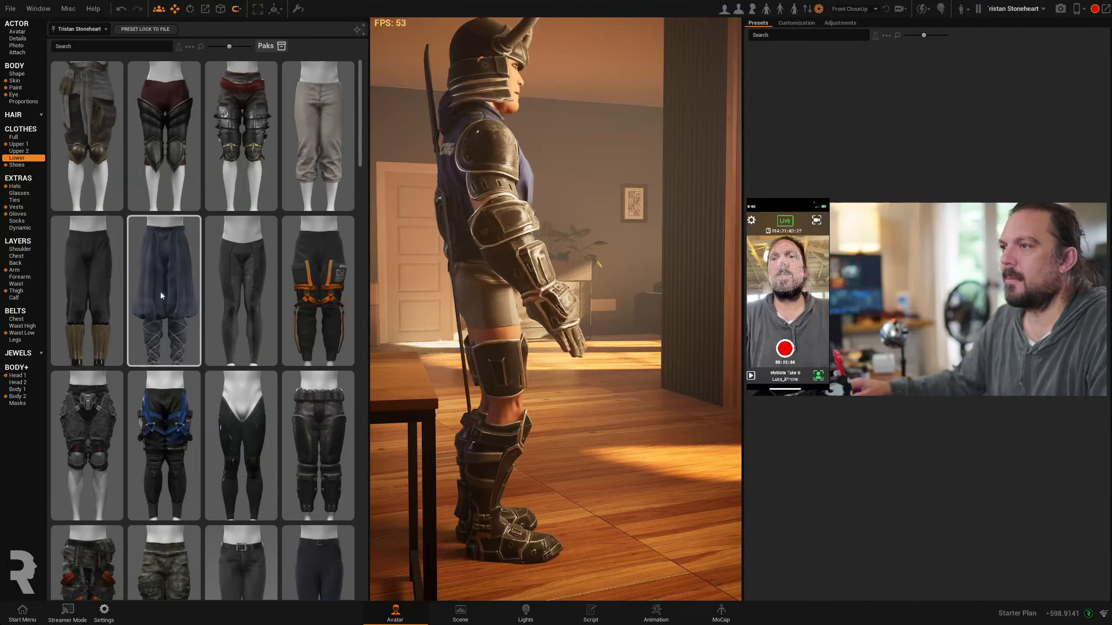
click(160, 292)
click(306, 302)
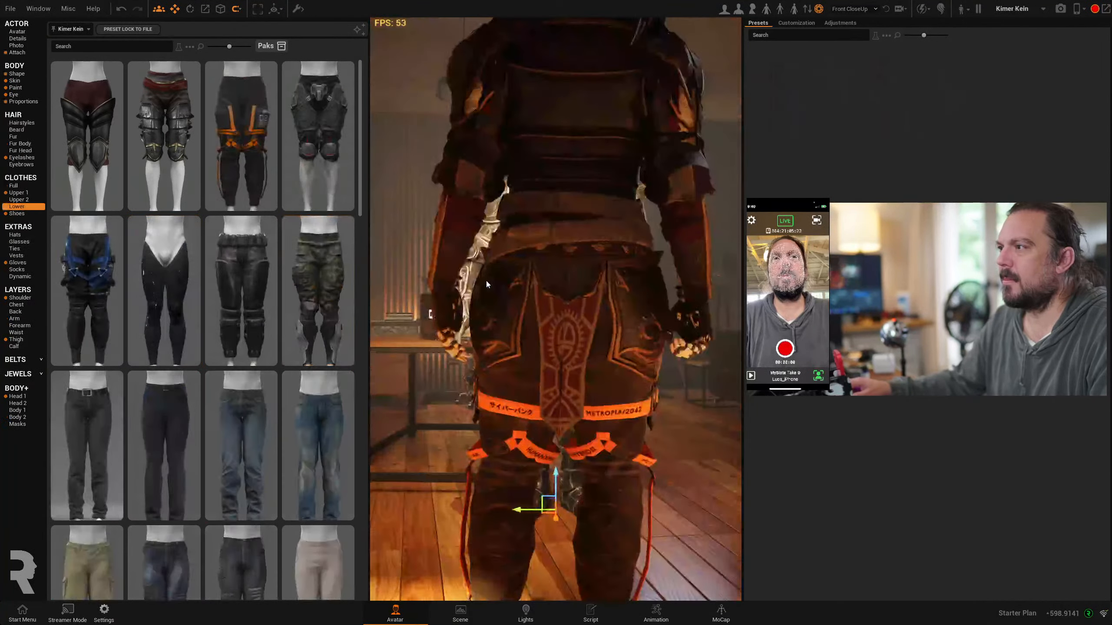
Select Kimer Kein, dress the avatar in the black trousers with the blue harness, and view the outfit from the front
scroll(592, 360, down, 3)
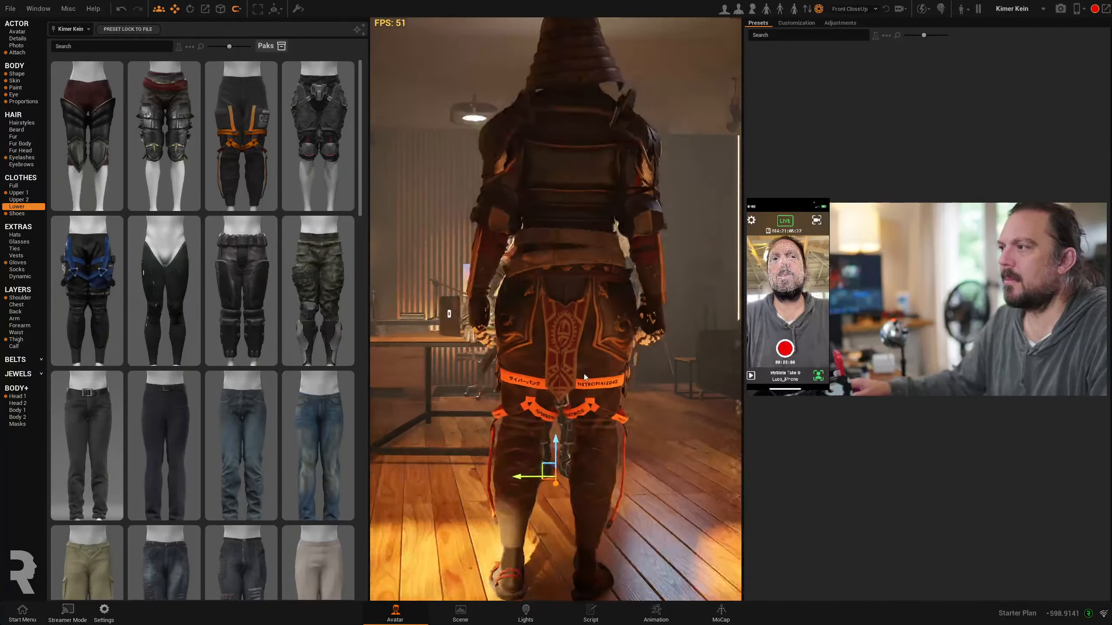
right_drag(592, 360, 454, 358)
scroll(598, 370, up, 2)
click(104, 273)
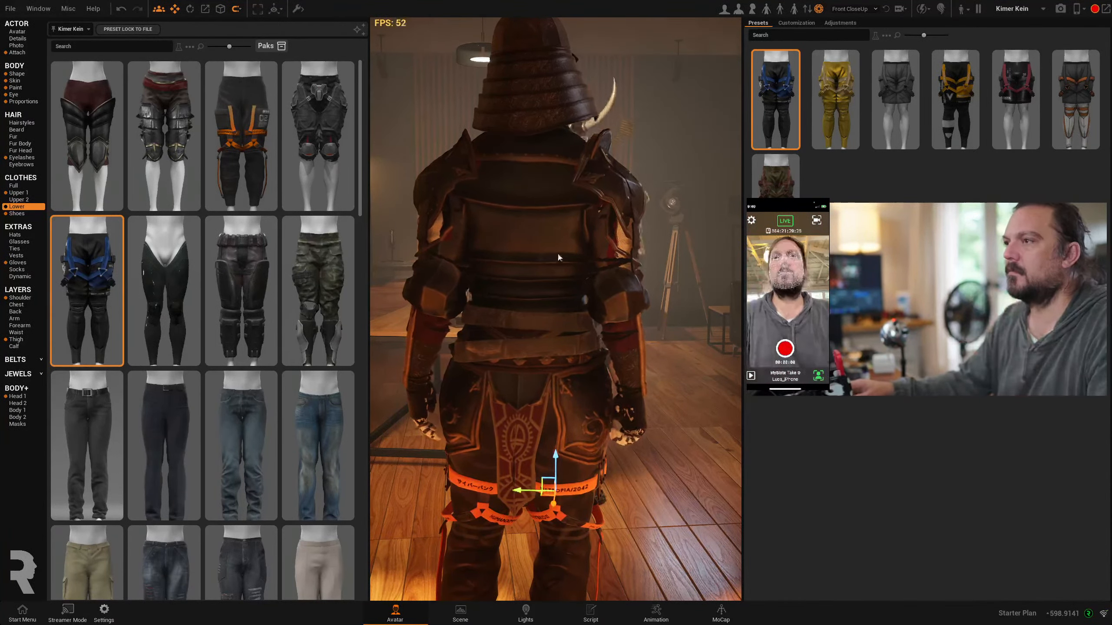
click(764, 11)
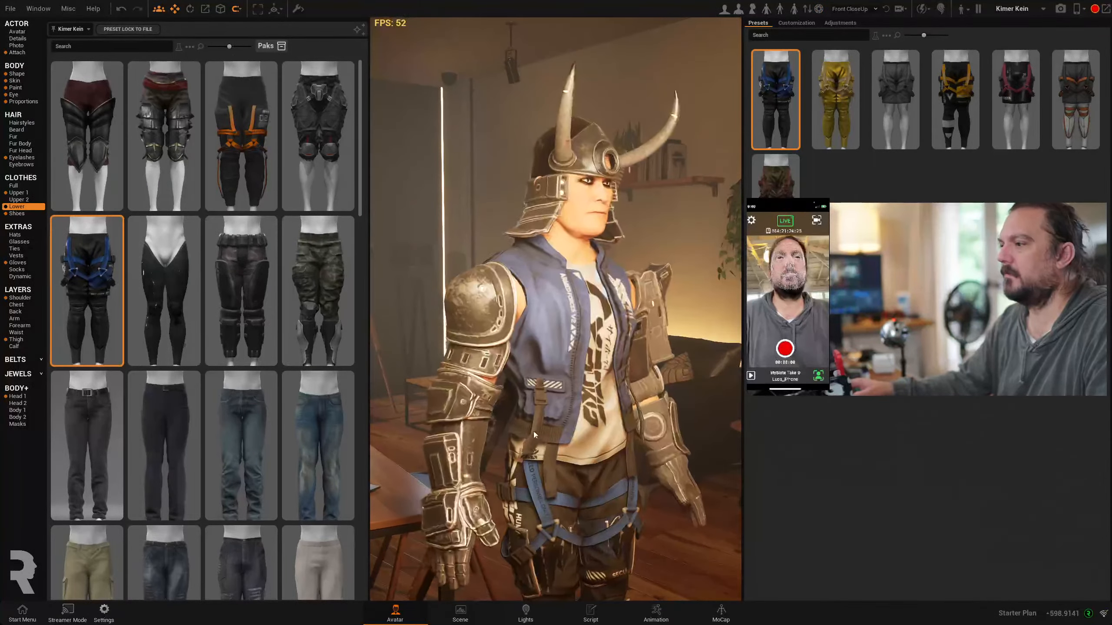
scroll(536, 435, down, 4)
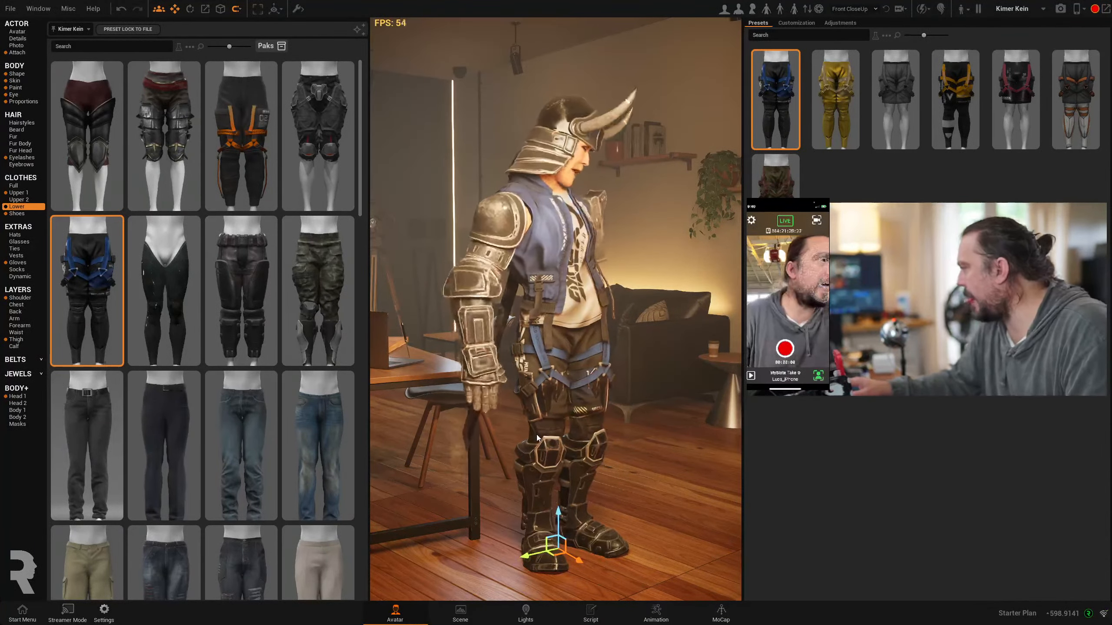
Switch to scene editing, browse the book meshes, and place a single closed book on the desk beside the laptop
click(460, 611)
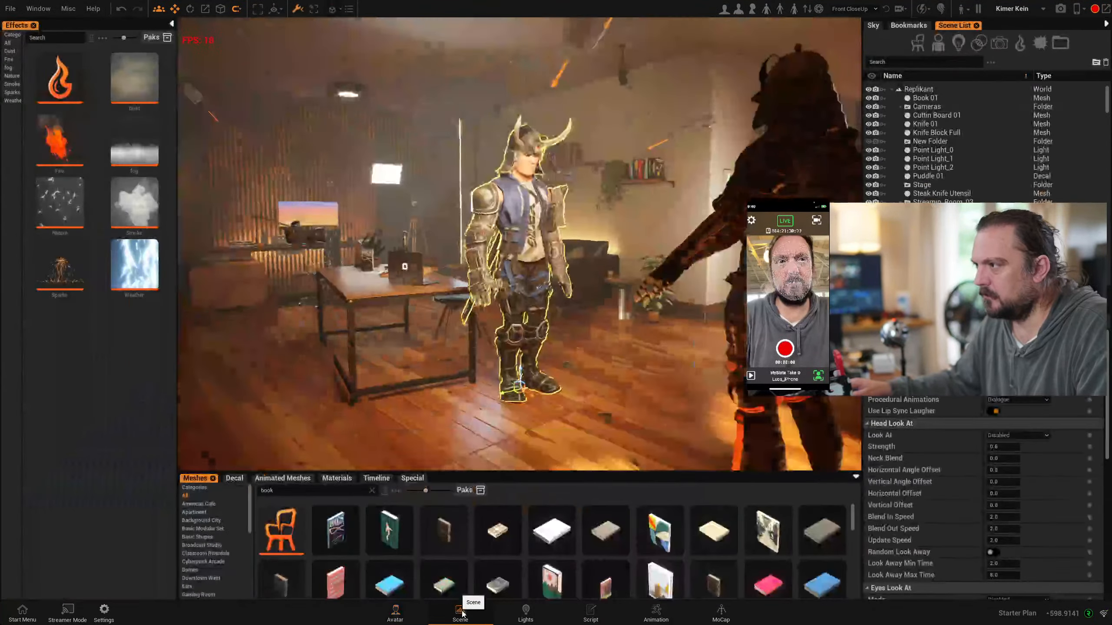
scroll(718, 565, down, 3)
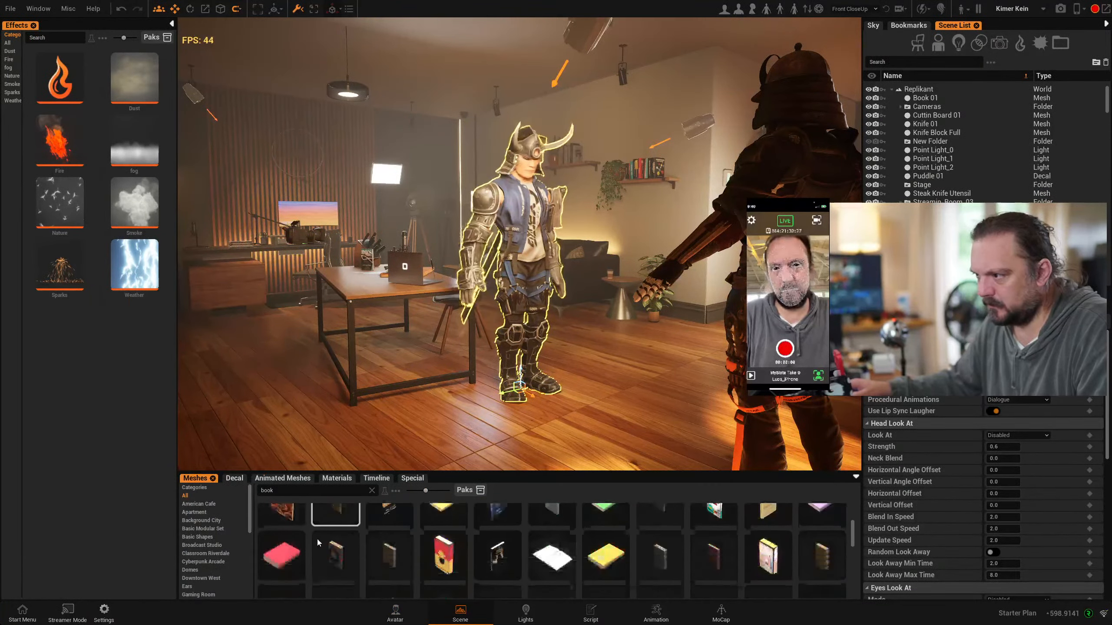
scroll(749, 576, down, 5)
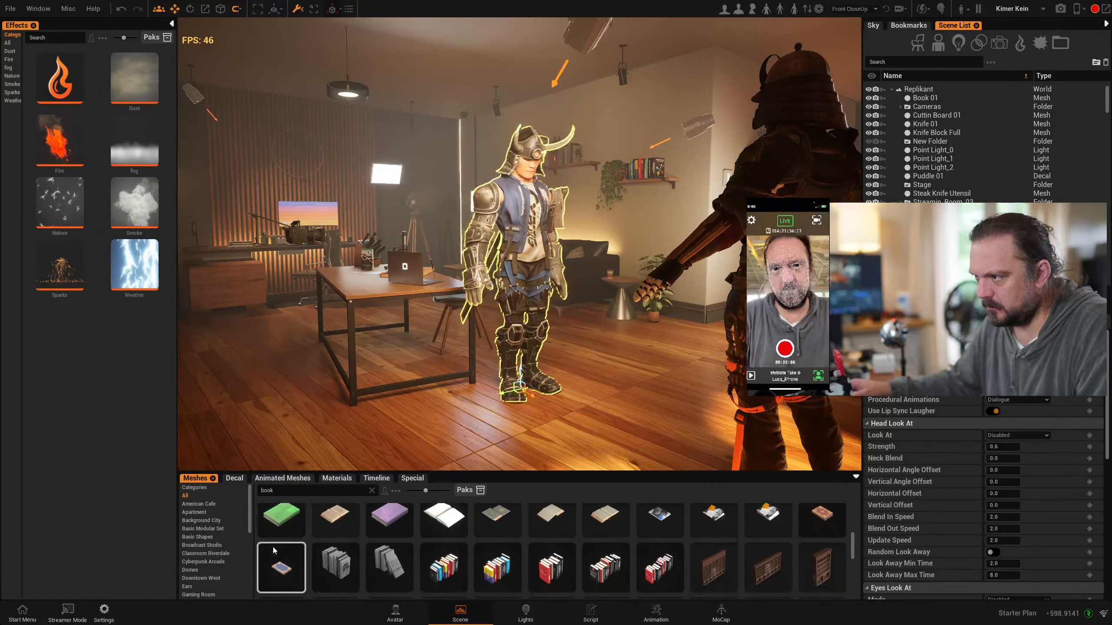
scroll(280, 534, up, 1)
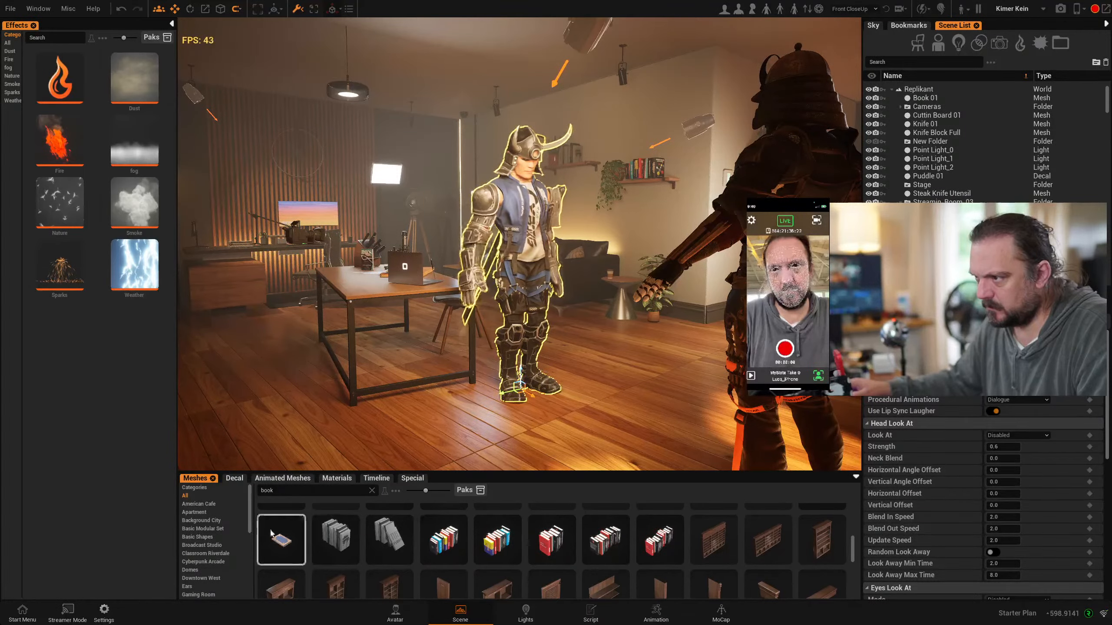
drag(286, 543, 363, 282)
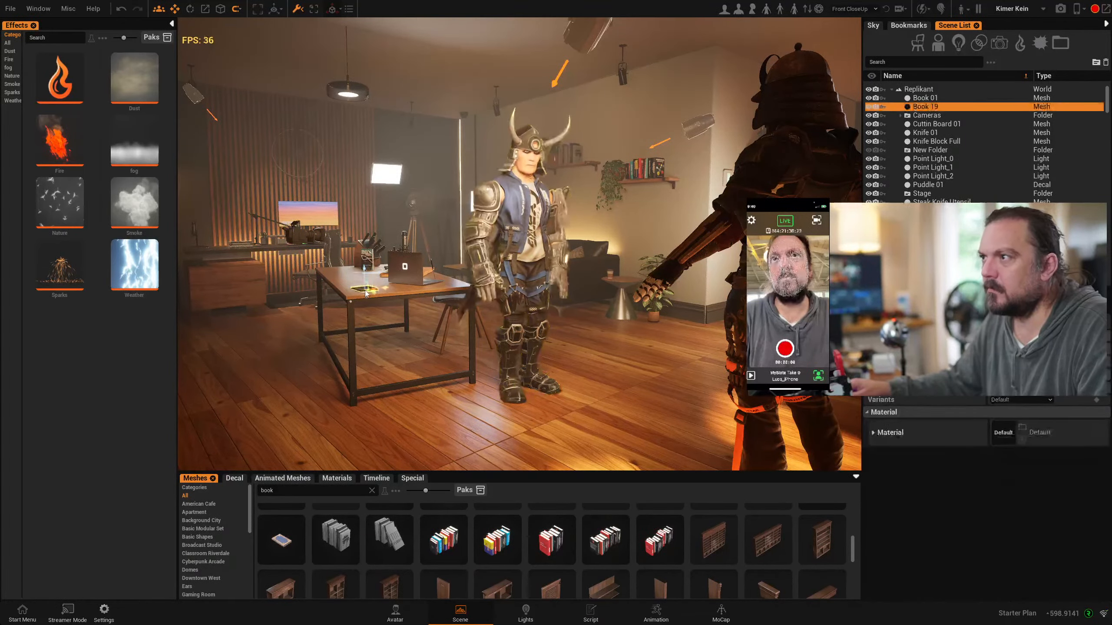
View the book on the desk up close and expand its material to show the texture and color settings
right_drag(312, 284, 262, 453)
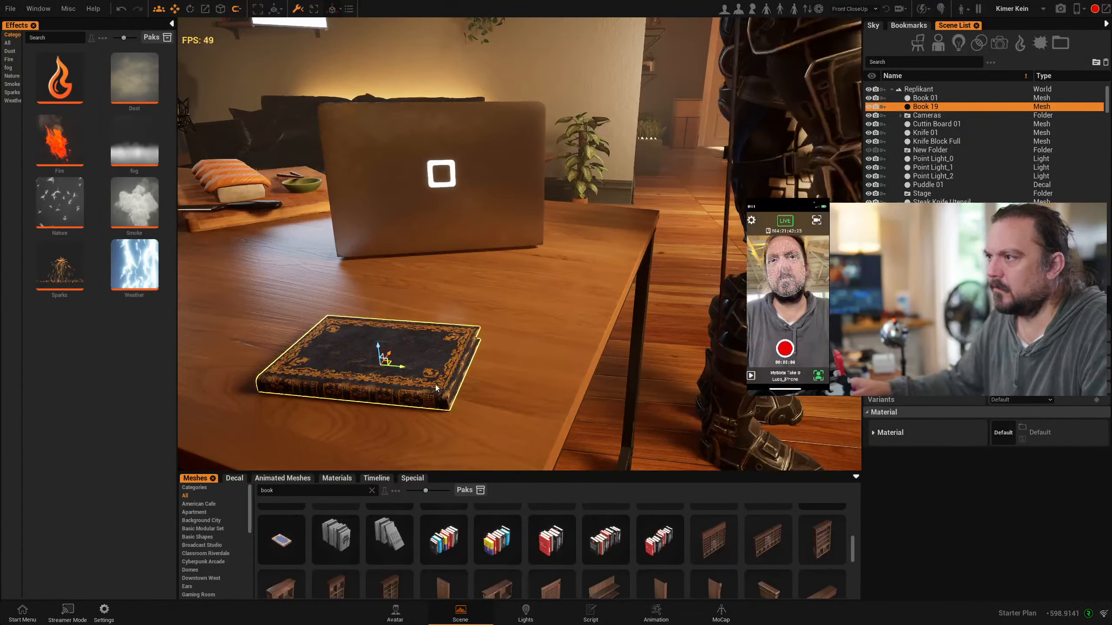
right_drag(435, 383, 438, 451)
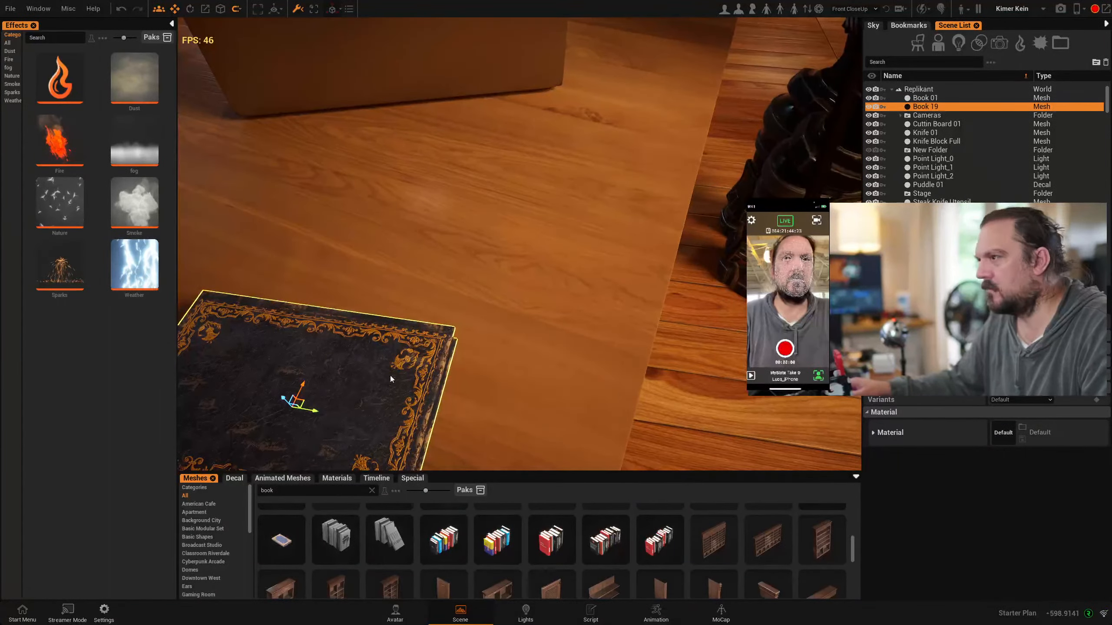
mouse_move(391, 379)
right_down()
mouse_move(381, 421)
mouse_move(382, 381)
right_up()
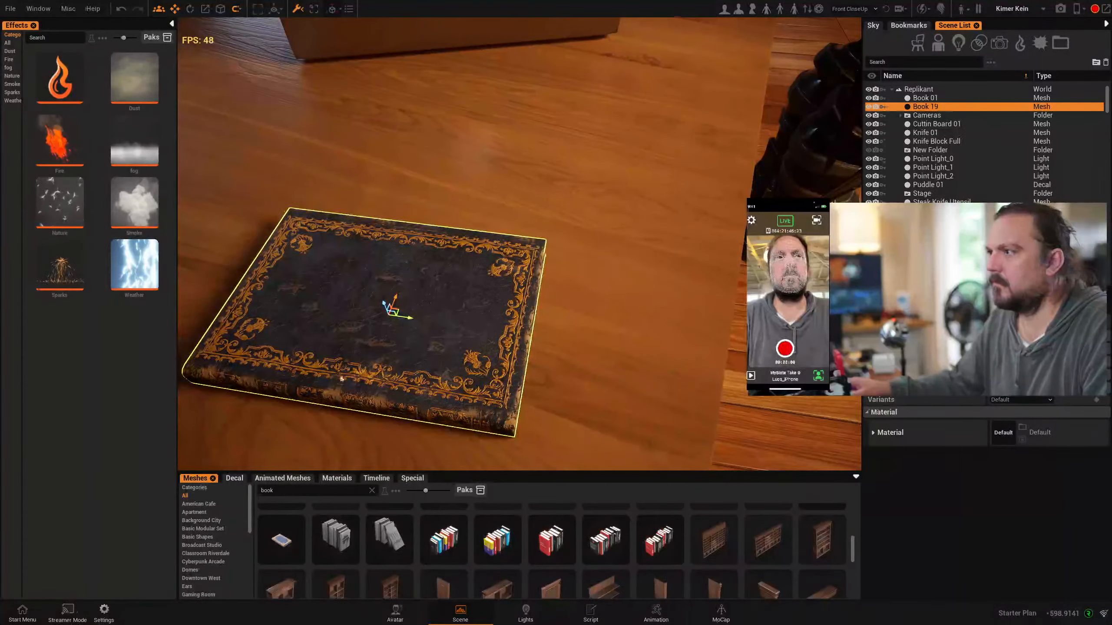
click(873, 432)
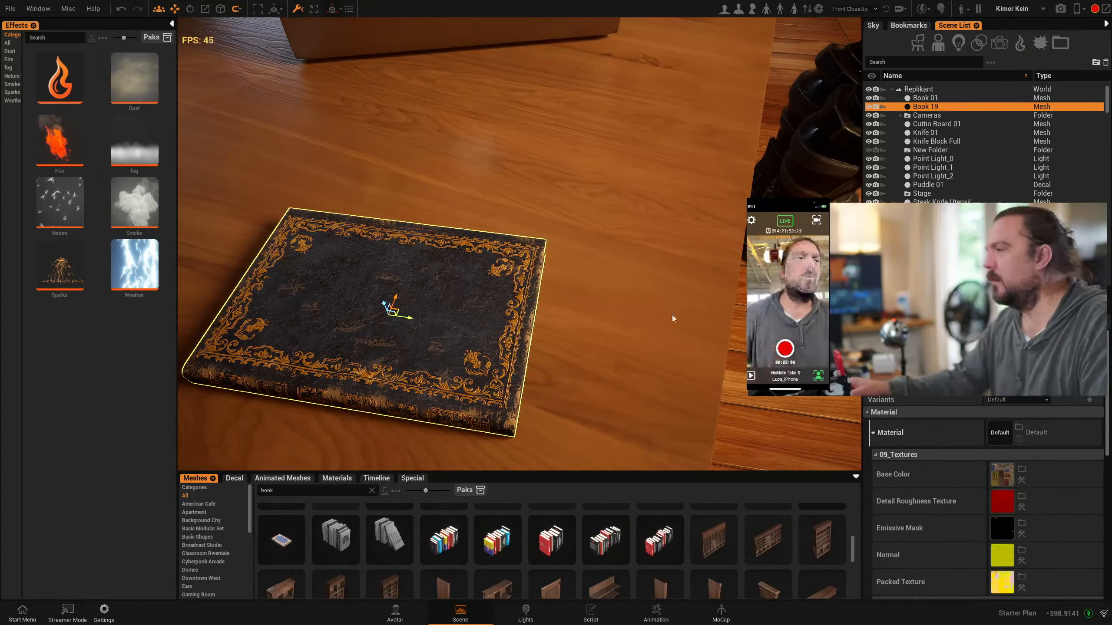
scroll(930, 540, down, 3)
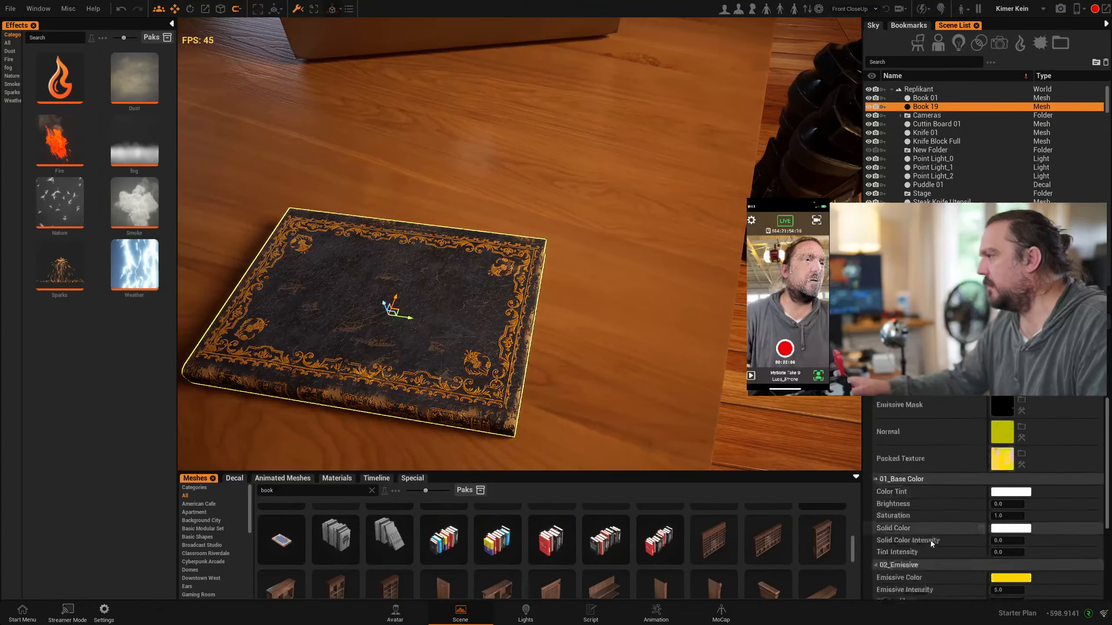
Replace the book's Base Color texture with a colorful geometric image
scroll(930, 541, up, 3)
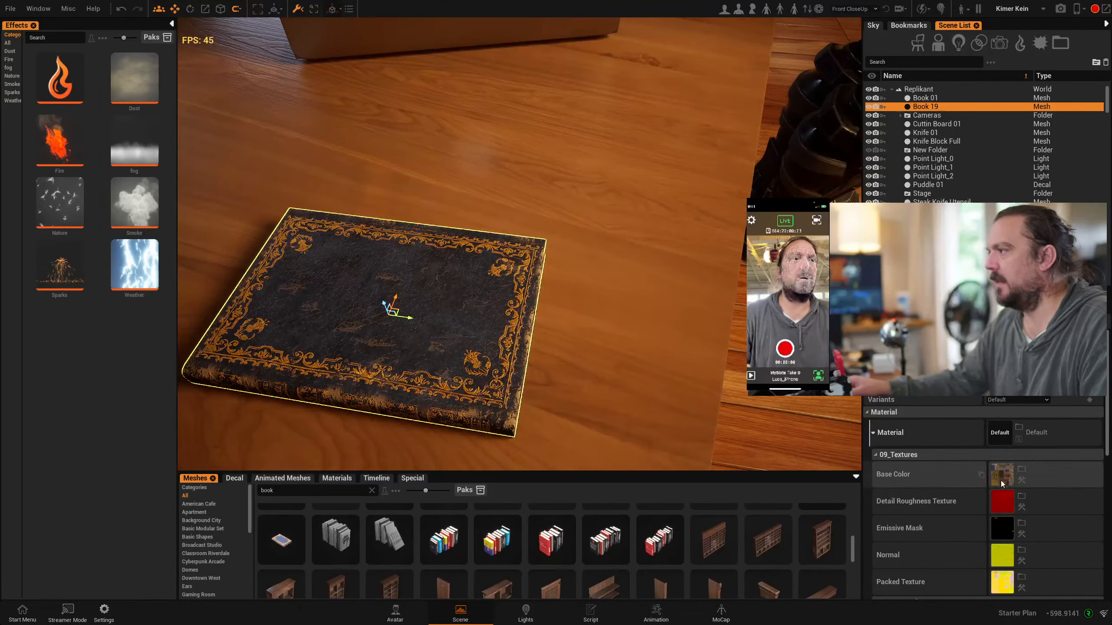
alt+drag(521, 377, 313, 183)
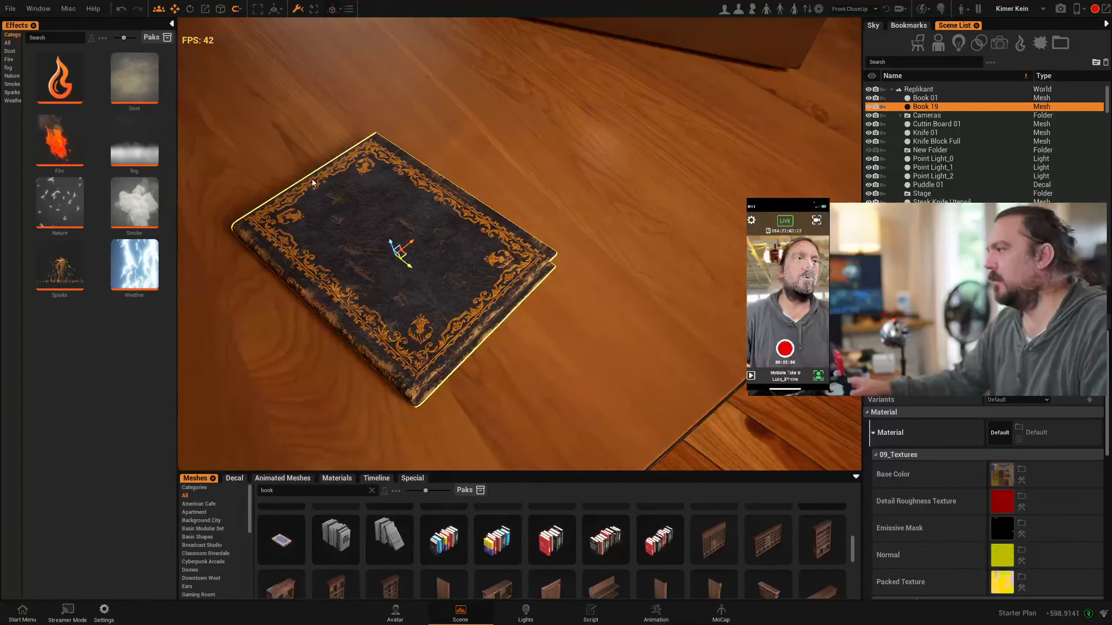
click(1022, 469)
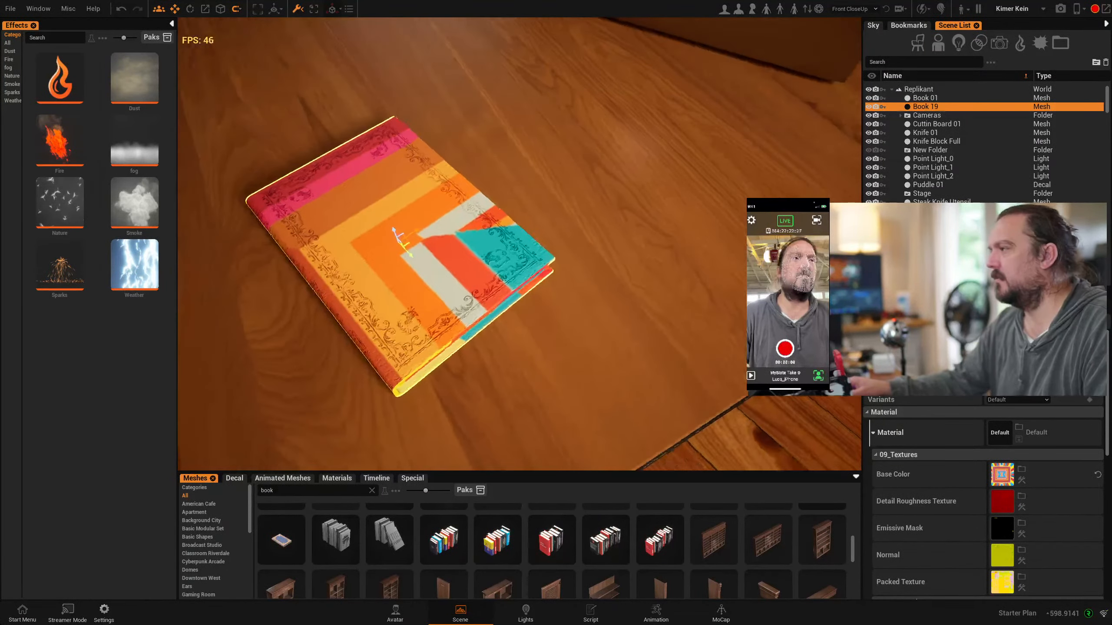
Set up AI generation for the book's Base Color with the prompt "the book of books", OpenAI mode, model DallE 3 and Natural style
click(1022, 481)
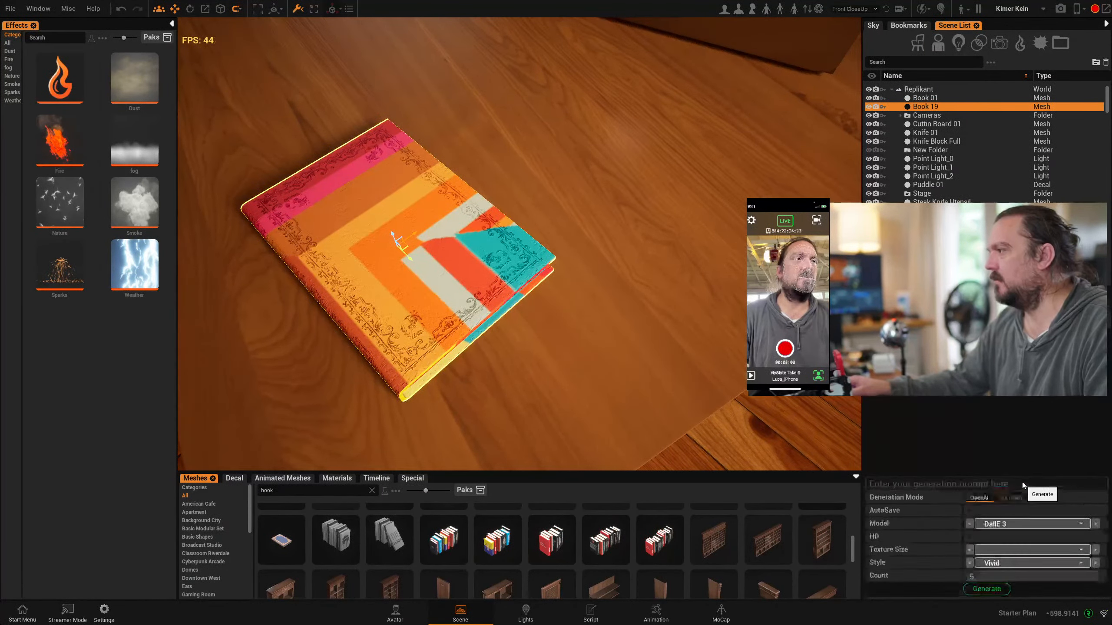
text(the )
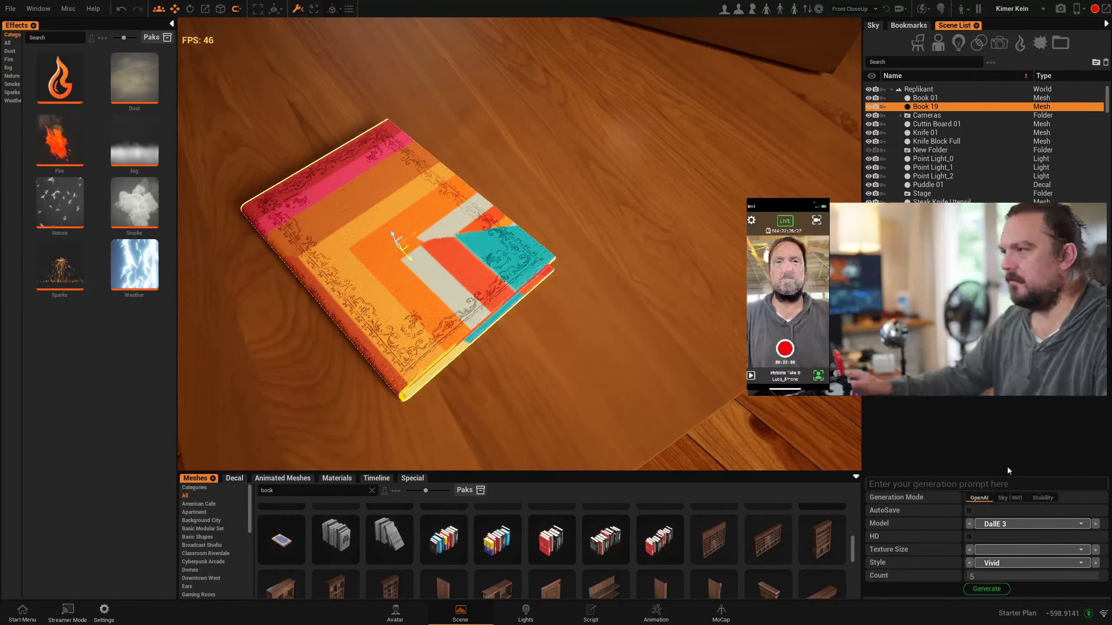
text(b)
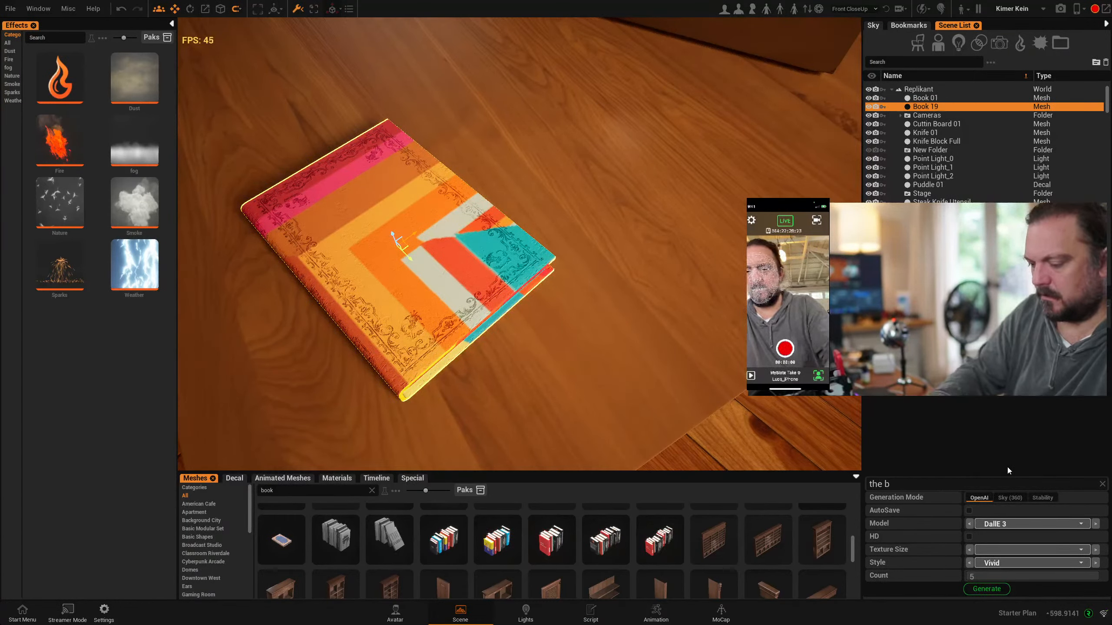
text(ook of books)
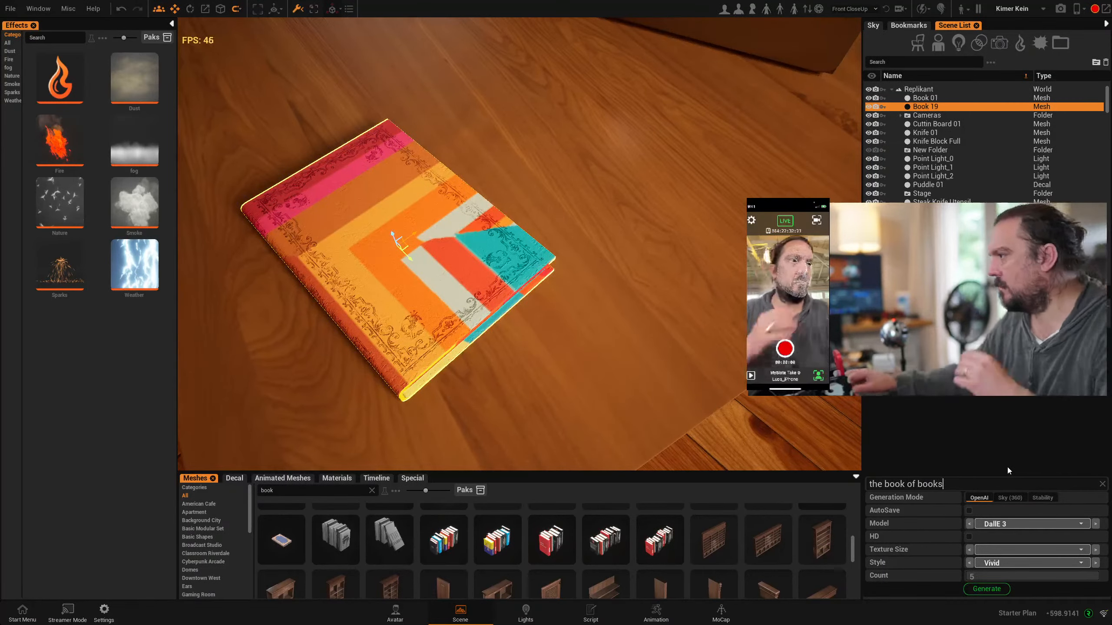
click(1024, 563)
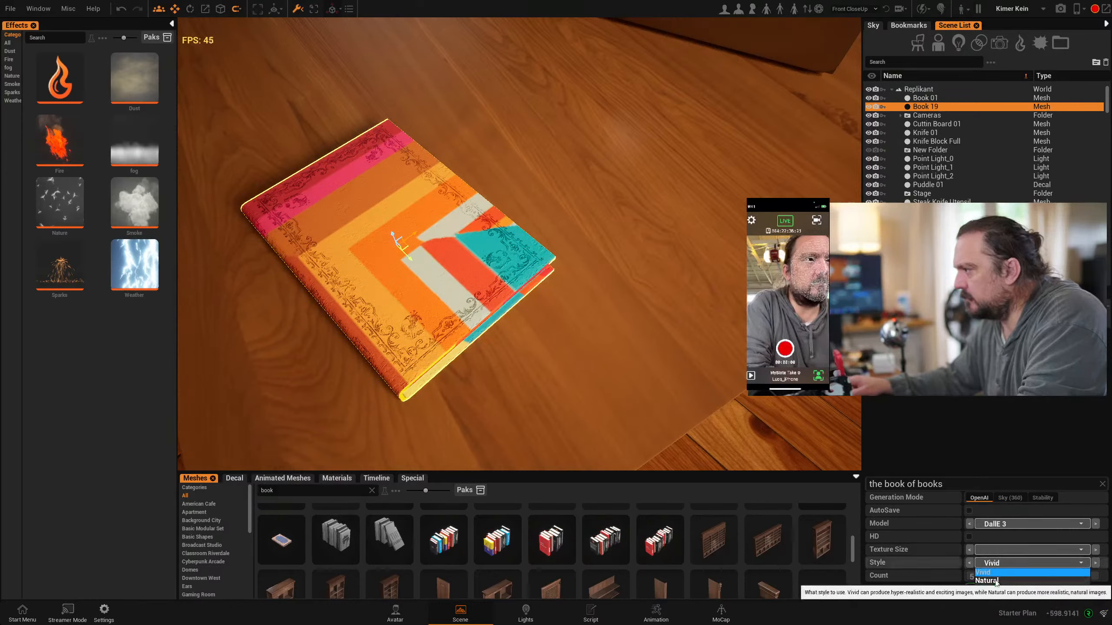
click(988, 581)
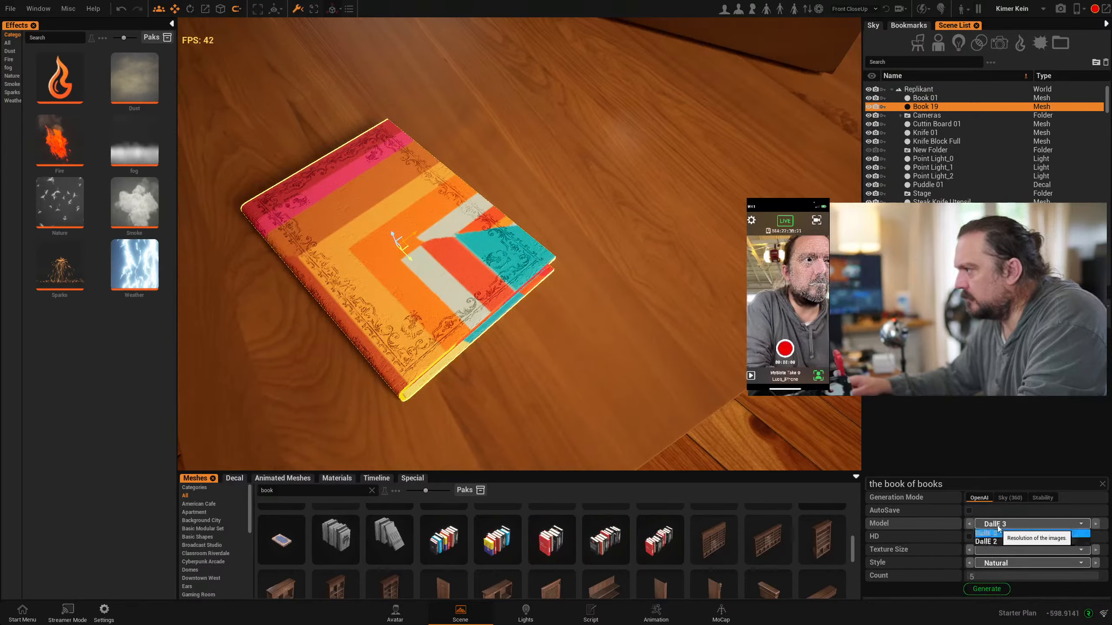
click(990, 534)
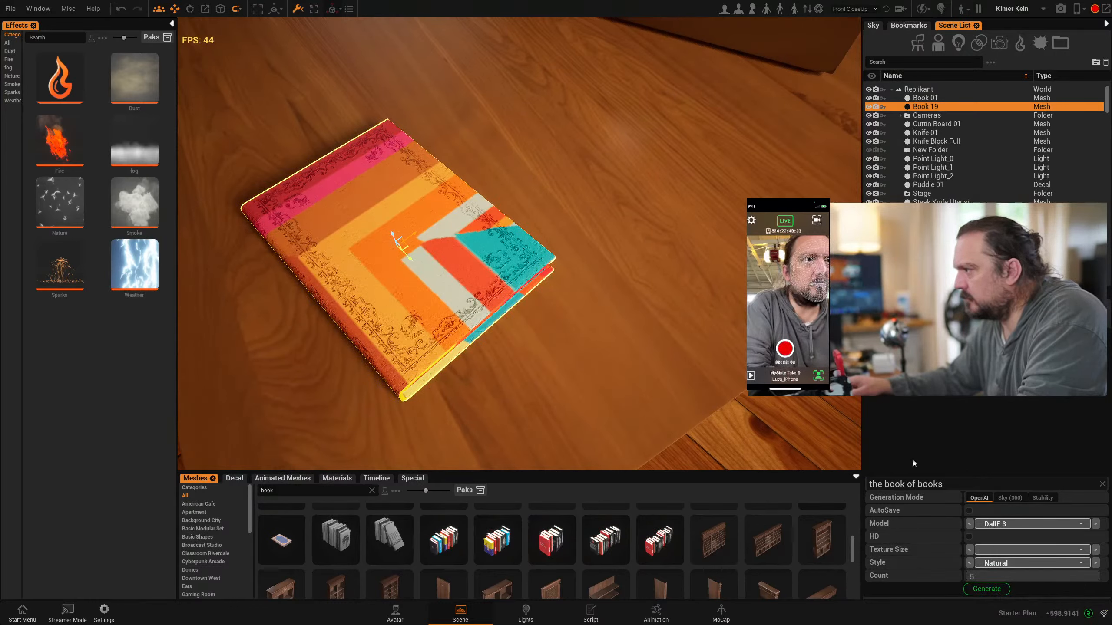
Generate the book's Base Color texture, accepting the AI token cost, and view the textured cover from another angle
click(986, 589)
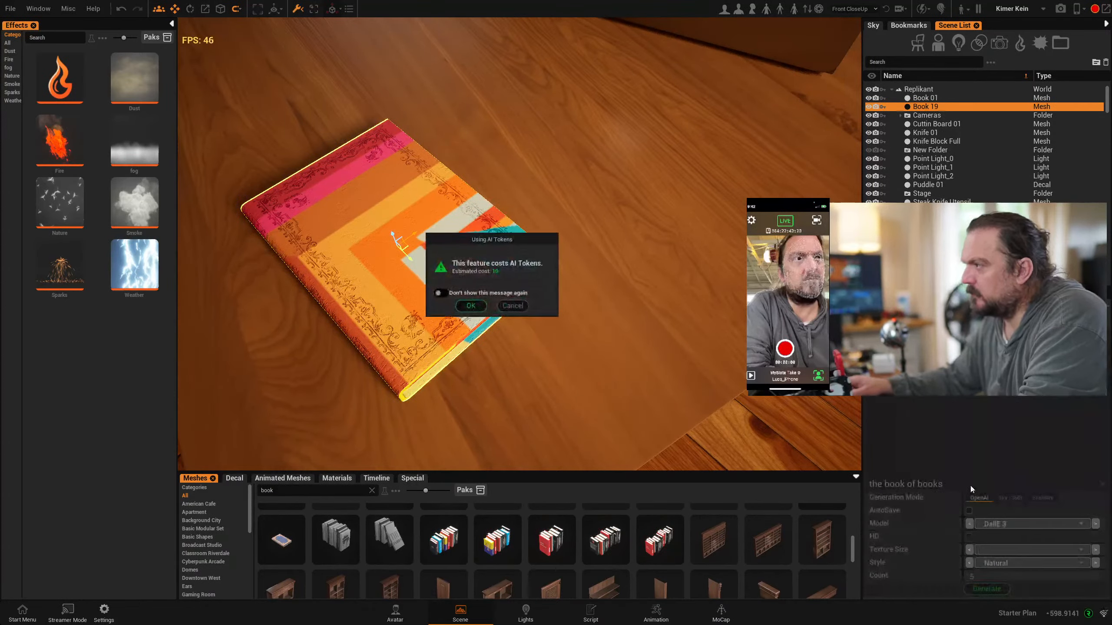
click(478, 303)
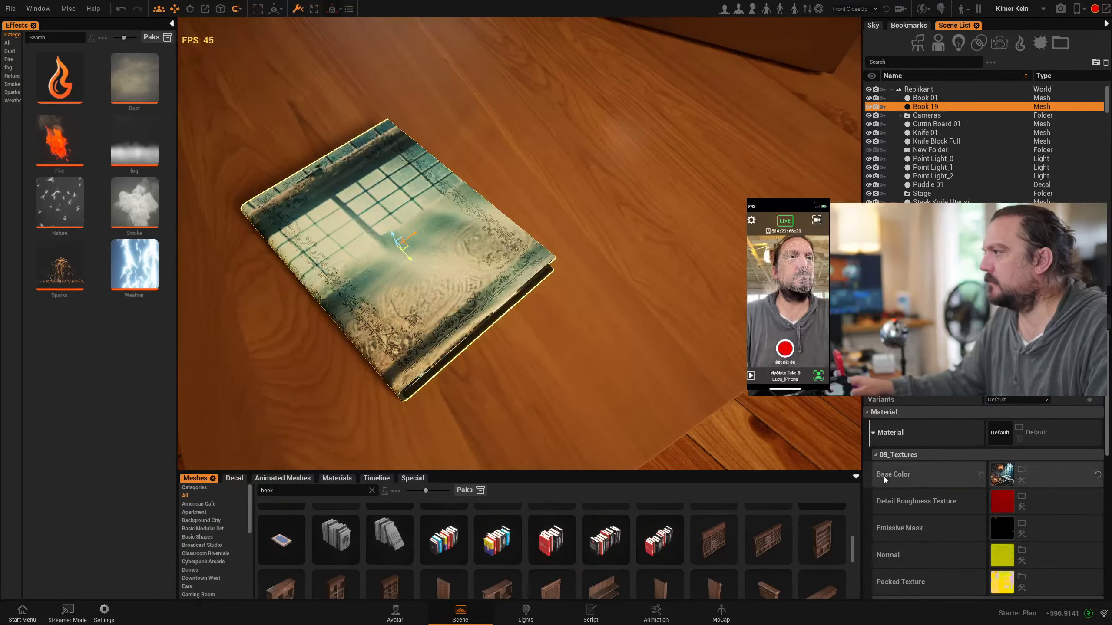
alt+drag(525, 280, 615, 258)
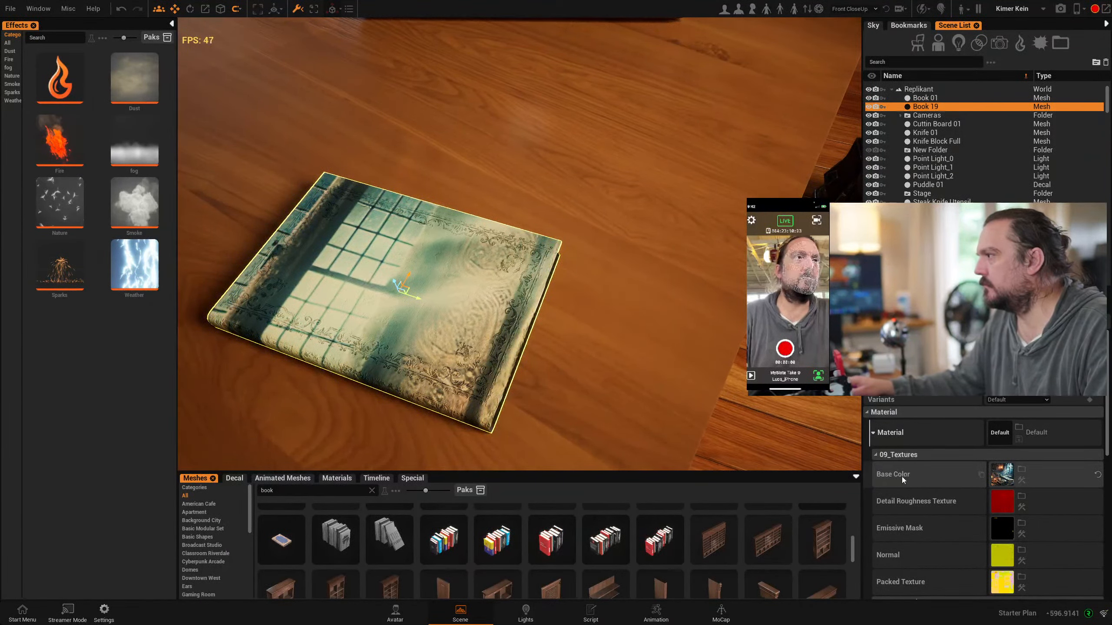
Review the book's material settings, from the texture slots through the emissive, normal and roughness parameters to the variants
scroll(902, 476, down, 3)
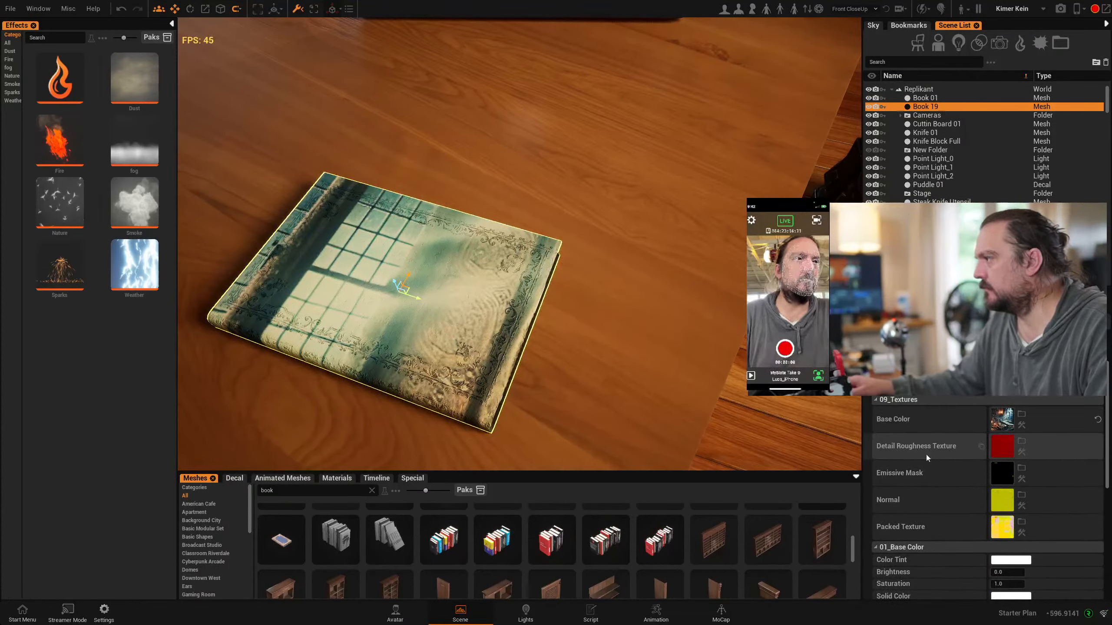
scroll(925, 454, down, 8)
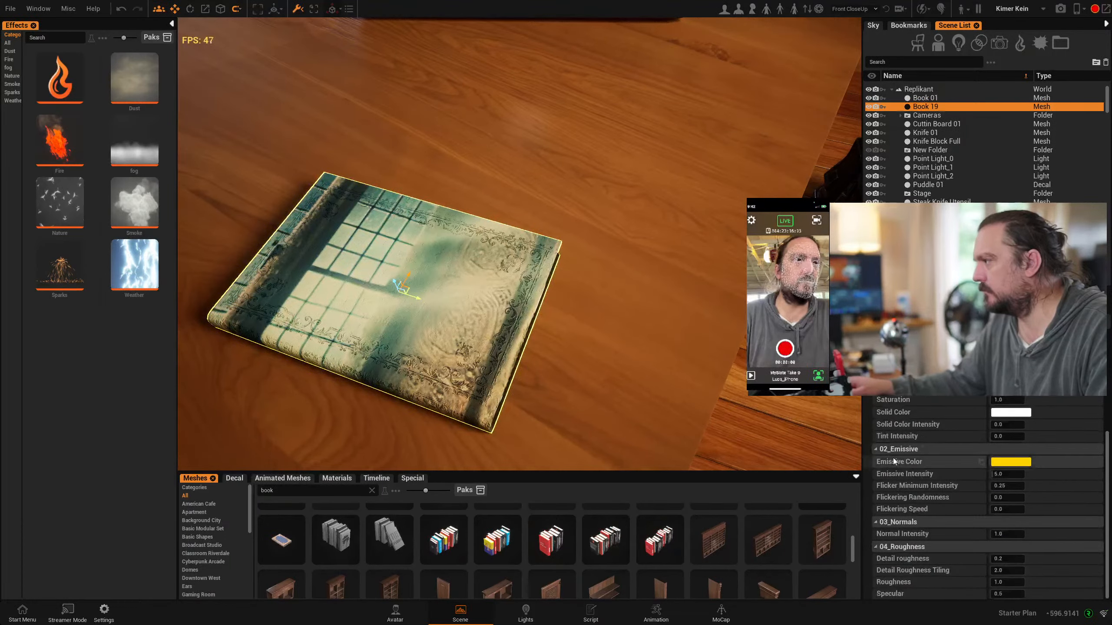
scroll(926, 500, up, 10)
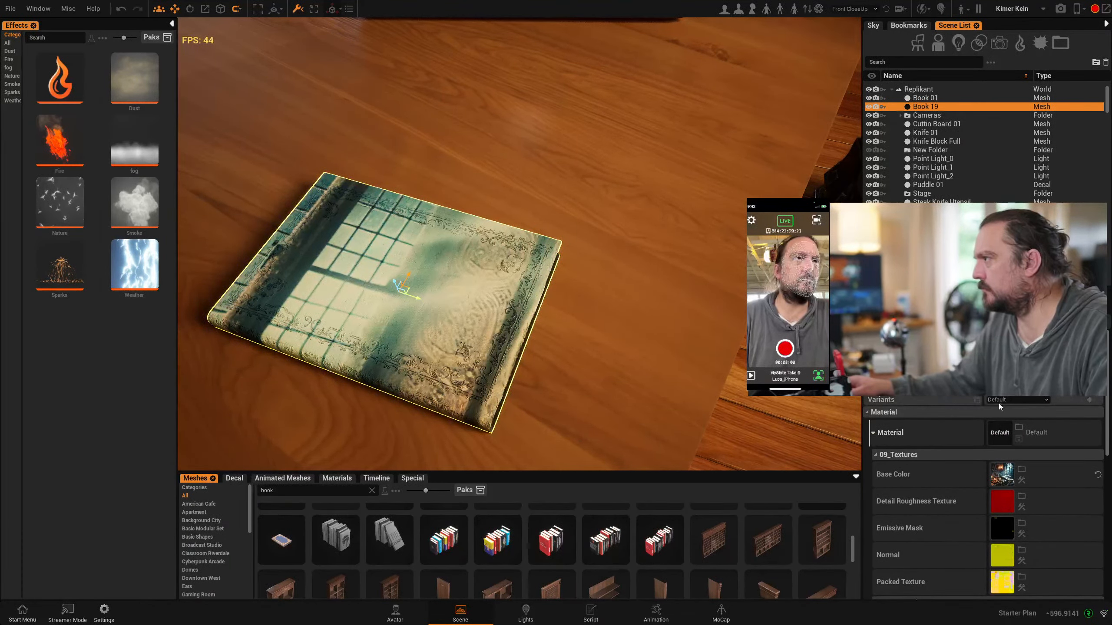
click(1011, 402)
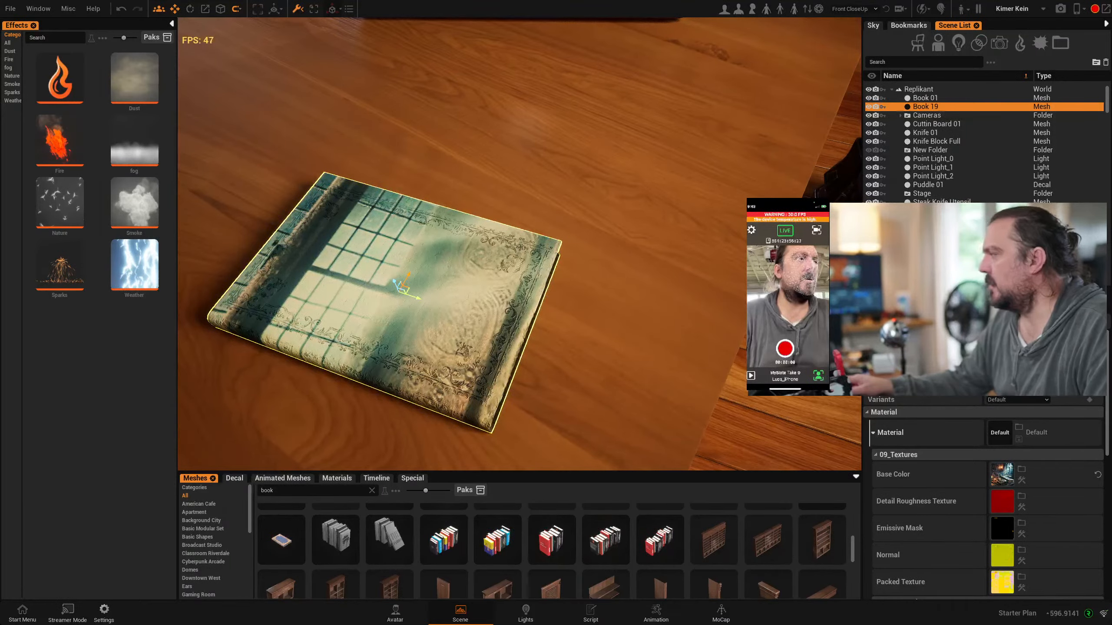
Select the armored avatar with the horned helmet standing beside the desk and frame the whole studio
right_drag(721, 368, 692, 337)
scroll(605, 315, down, 8)
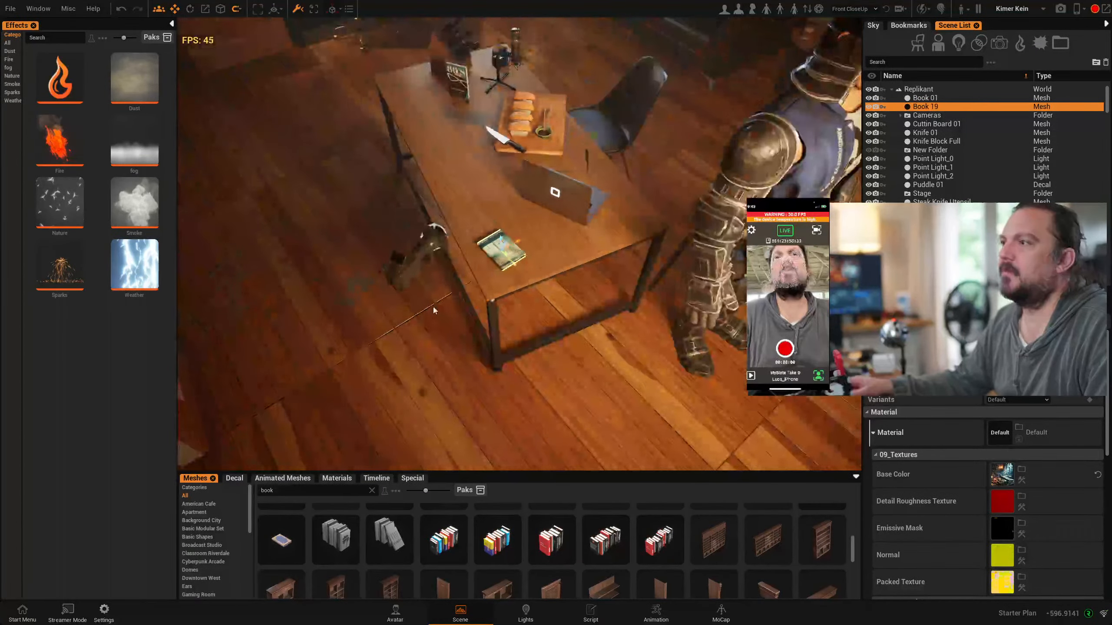
right_drag(435, 311, 507, 347)
click(648, 145)
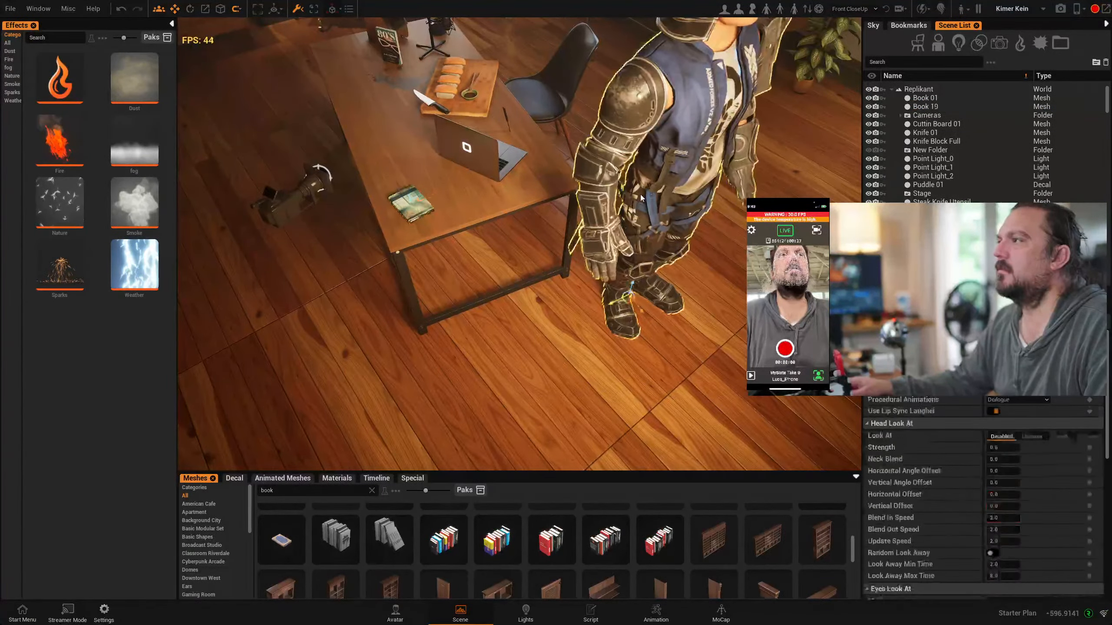
right_drag(648, 145, 569, 66)
scroll(630, 87, down, 8)
Start an FBX animation import with PNSRobot.fbx from the Downloads folder
click(68, 9)
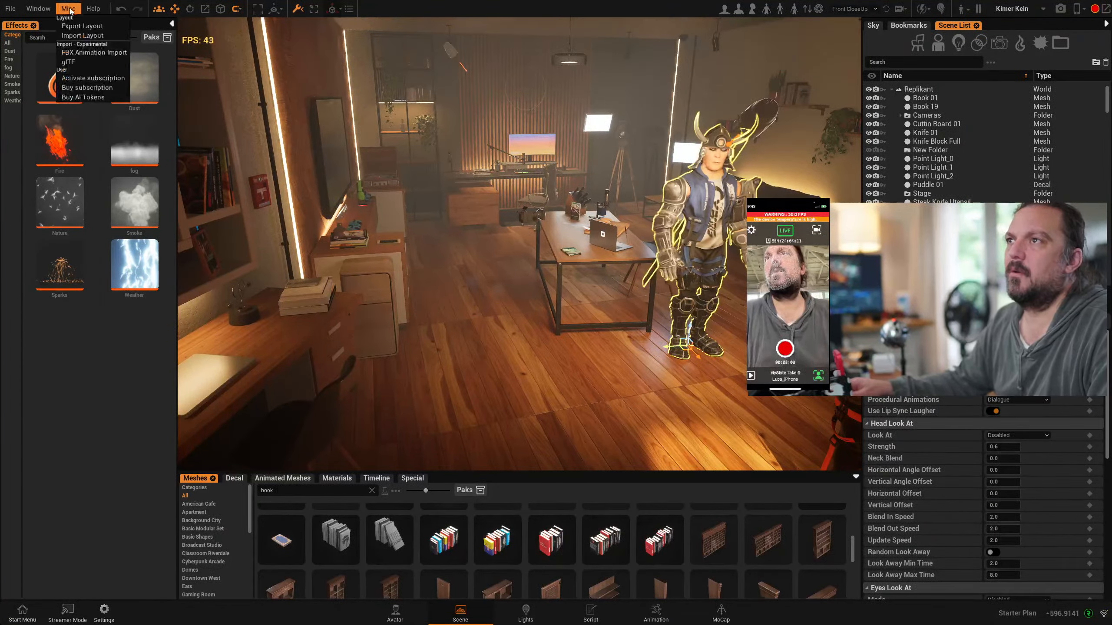
click(91, 54)
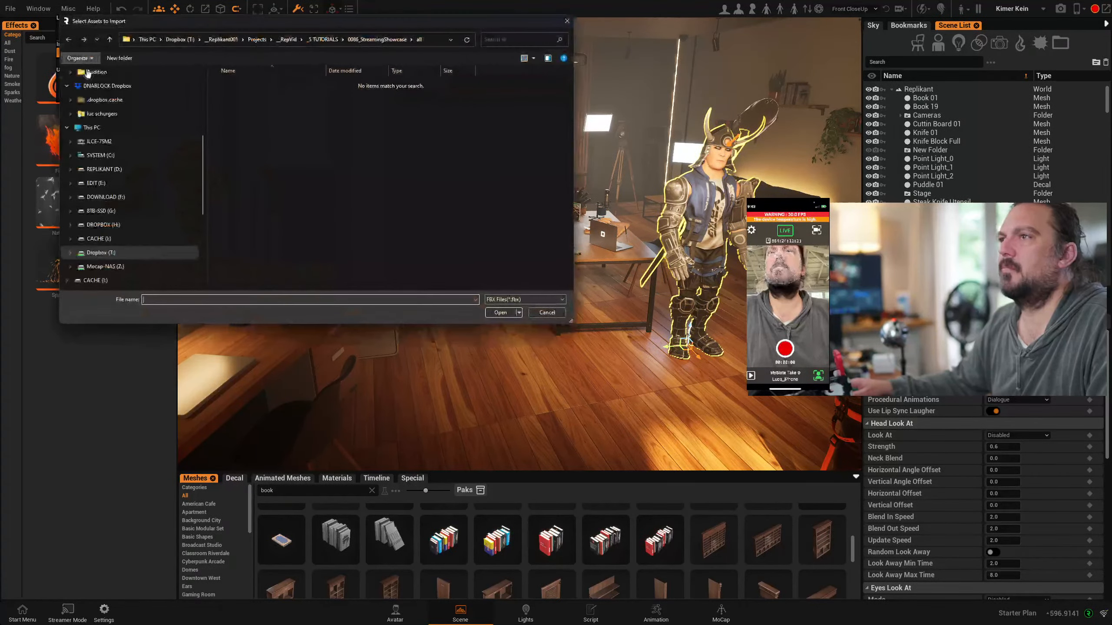
scroll(122, 202, up, 2)
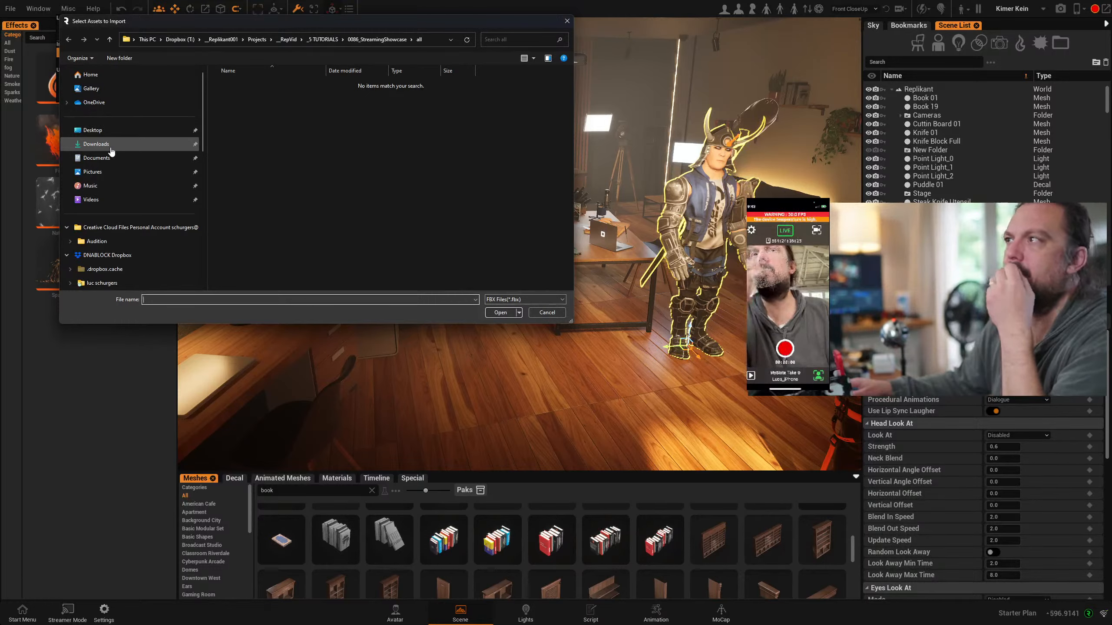
drag(149, 17, 169, 44)
click(125, 165)
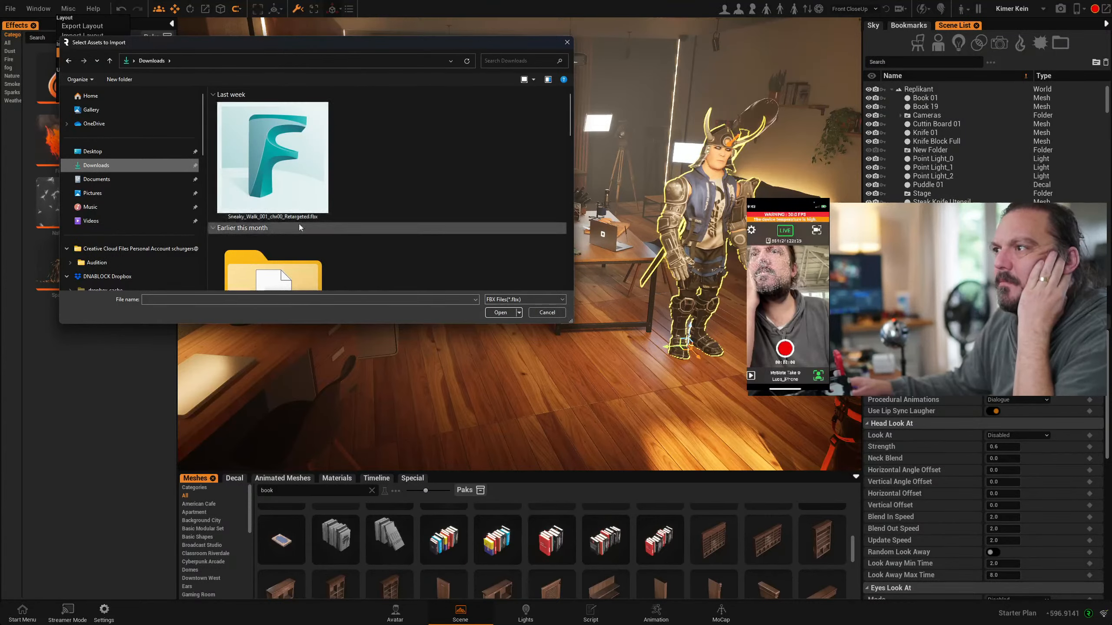
scroll(430, 222, down, 3)
scroll(368, 215, down, 10)
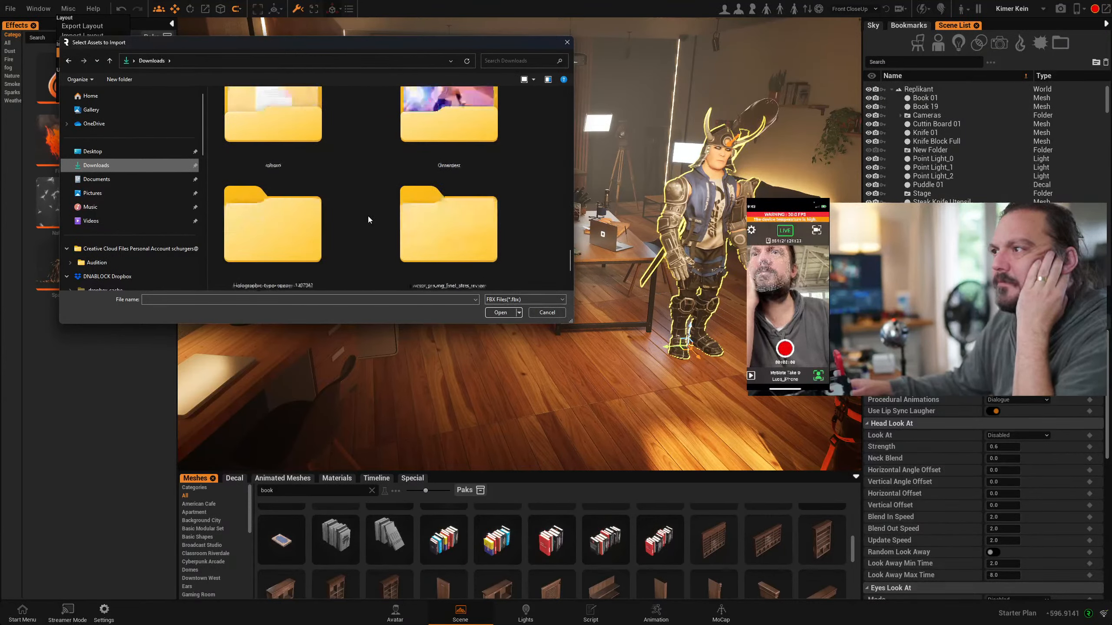
scroll(359, 256, up, 5)
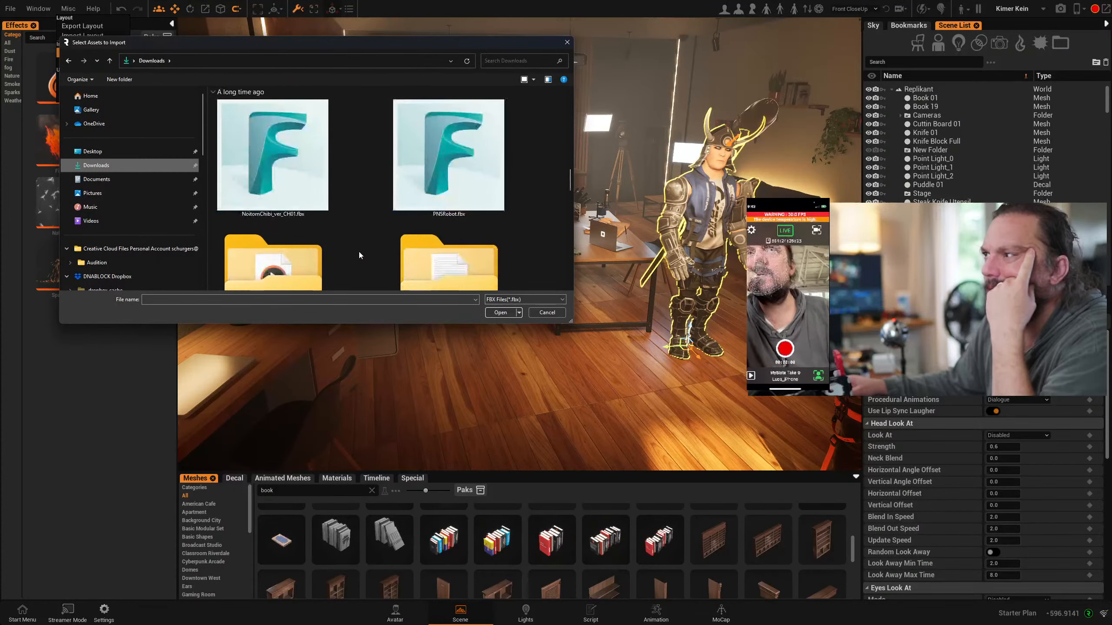
scroll(131, 197, down, 5)
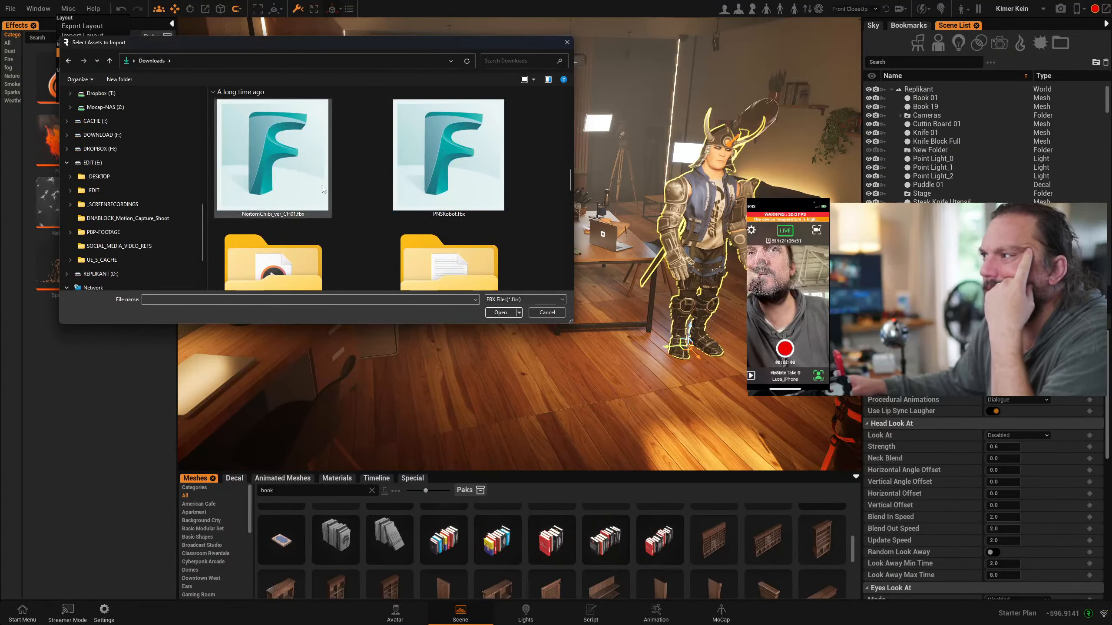
click(453, 164)
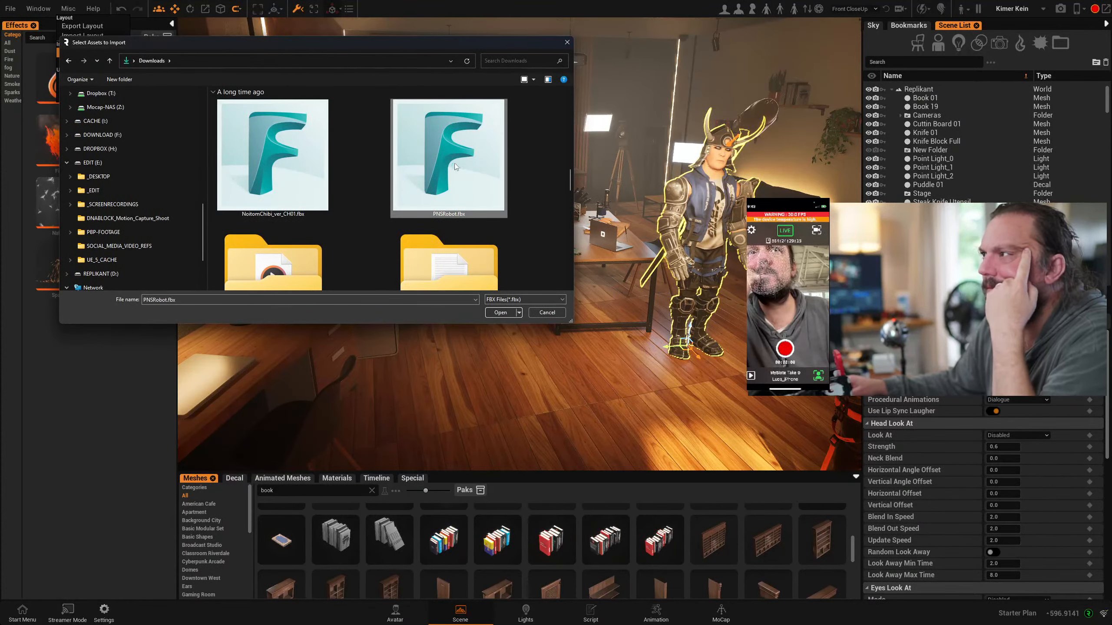
click(493, 314)
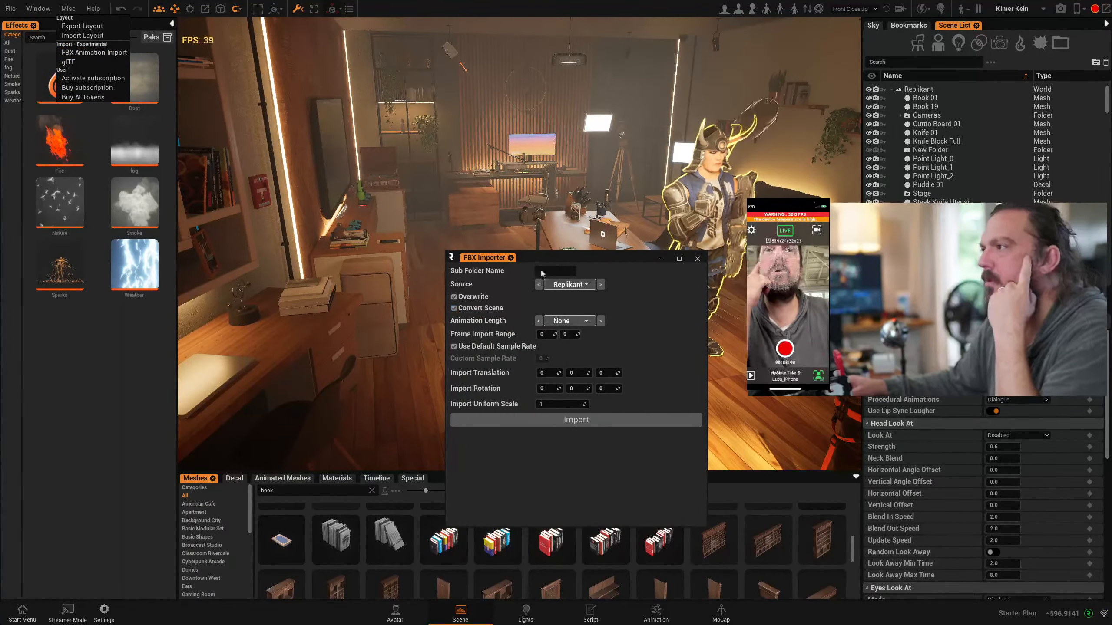
Try to import the PNSRobot animation with Neuron as the source and Overwrite turned off
click(569, 285)
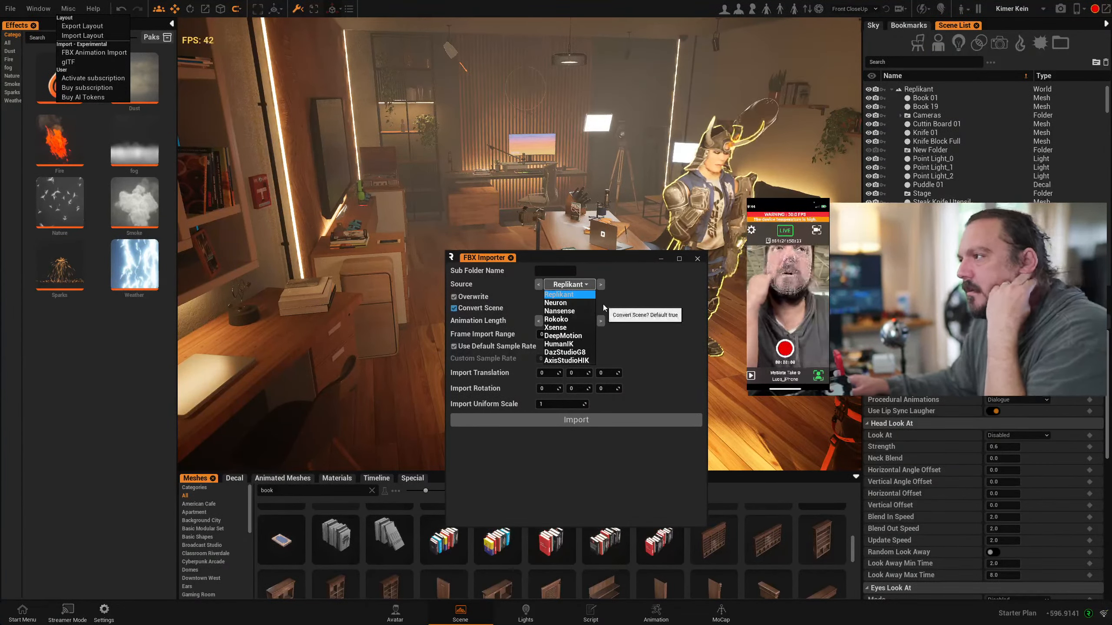
click(561, 304)
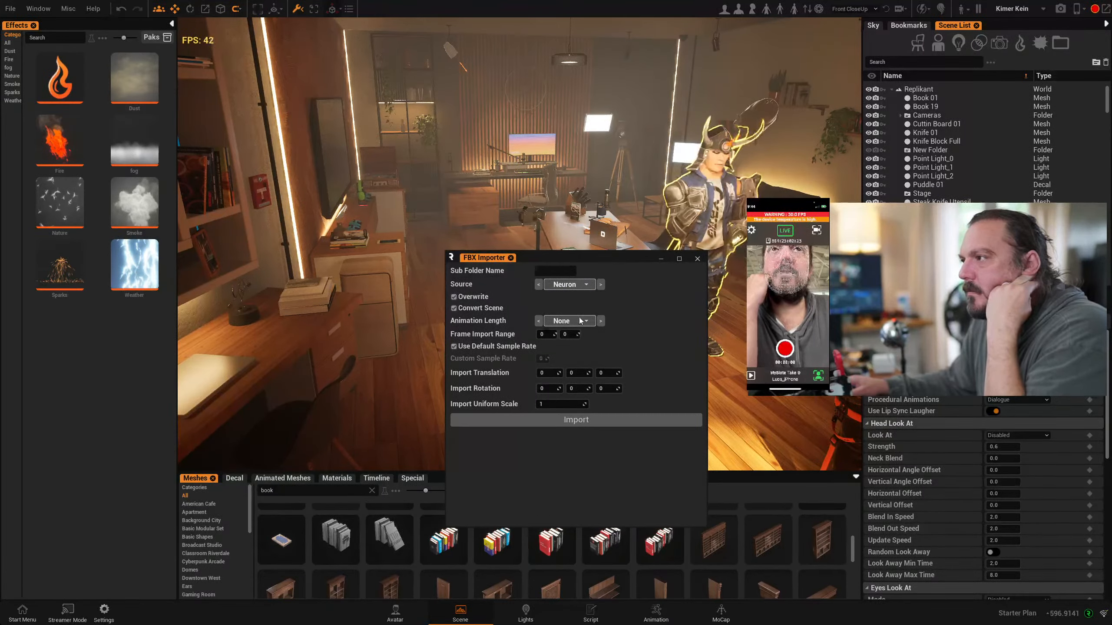
click(577, 301)
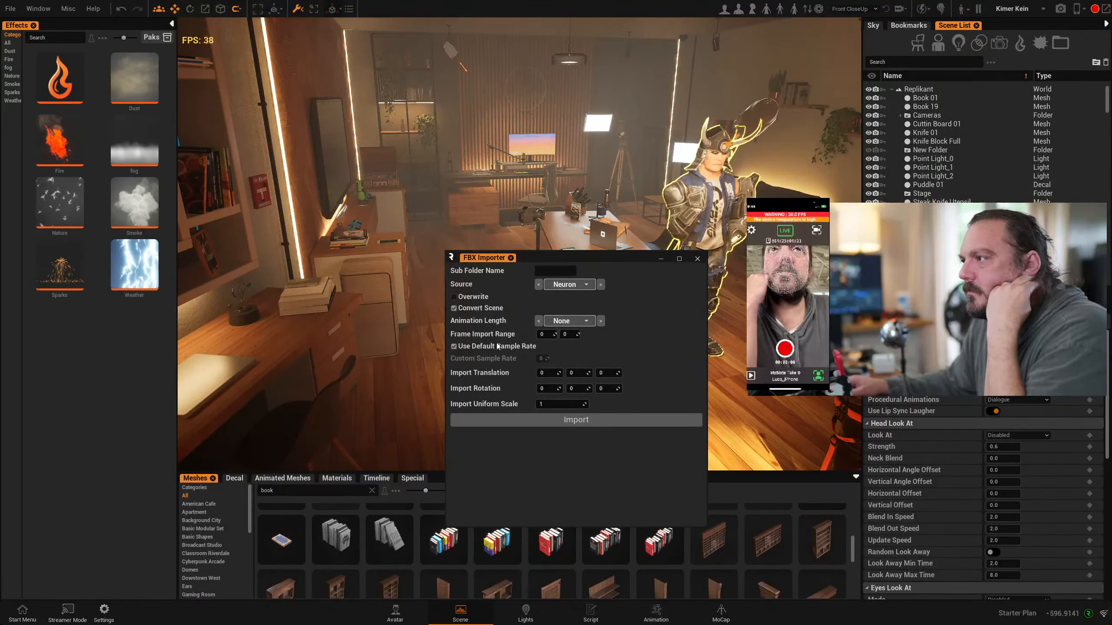
click(564, 284)
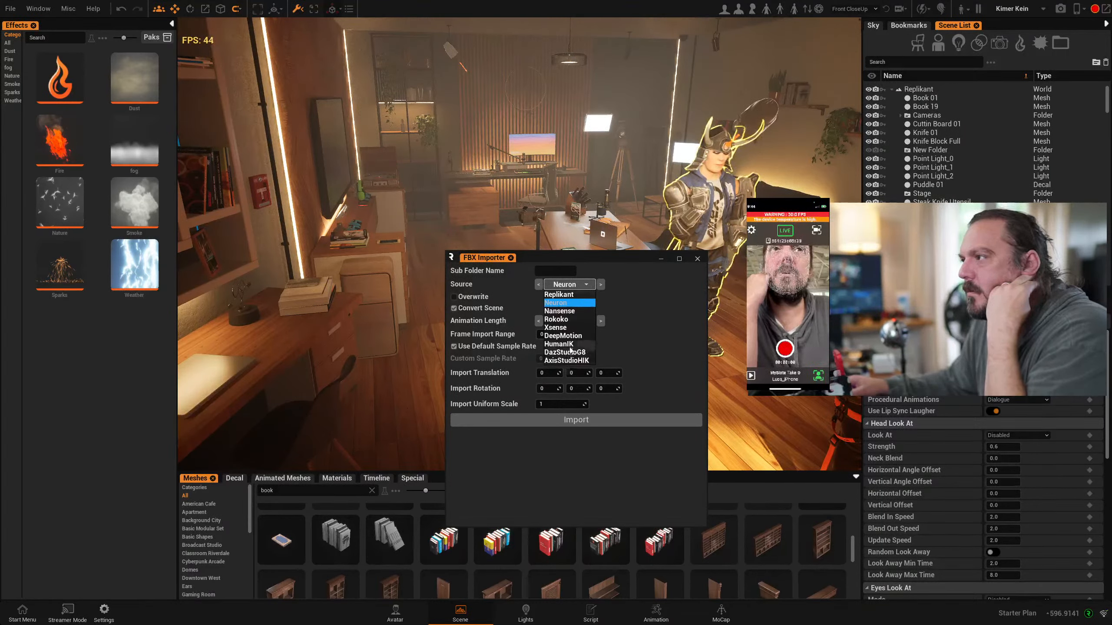
click(571, 303)
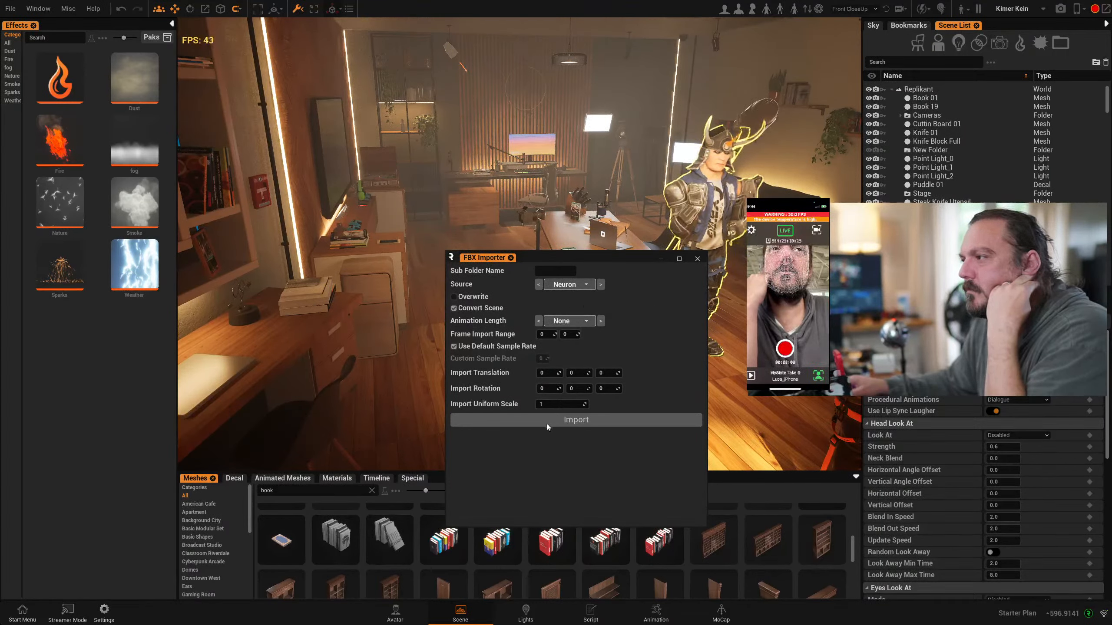
click(560, 420)
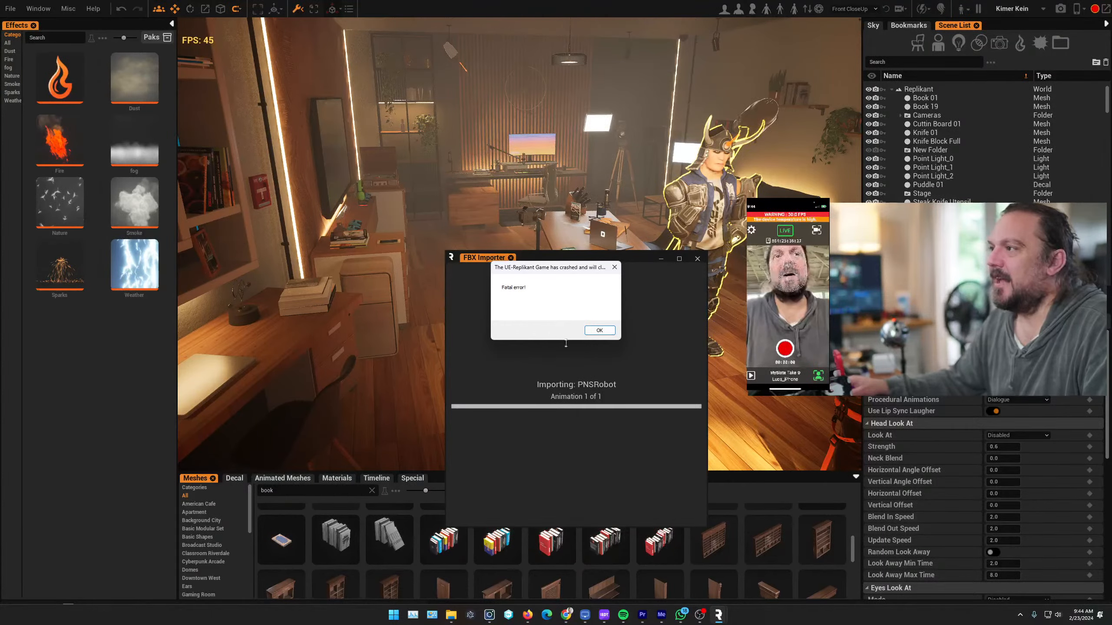
Relaunch Replikant from the Epic Games launcher and exit the start screen to the Advanced UI
click(600, 331)
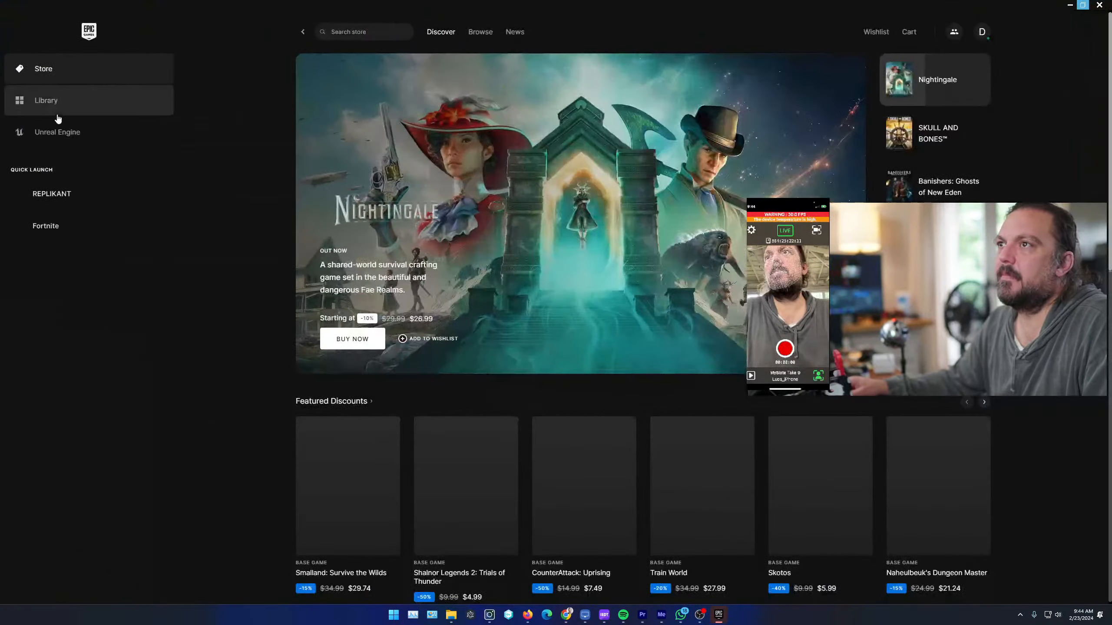
click(56, 192)
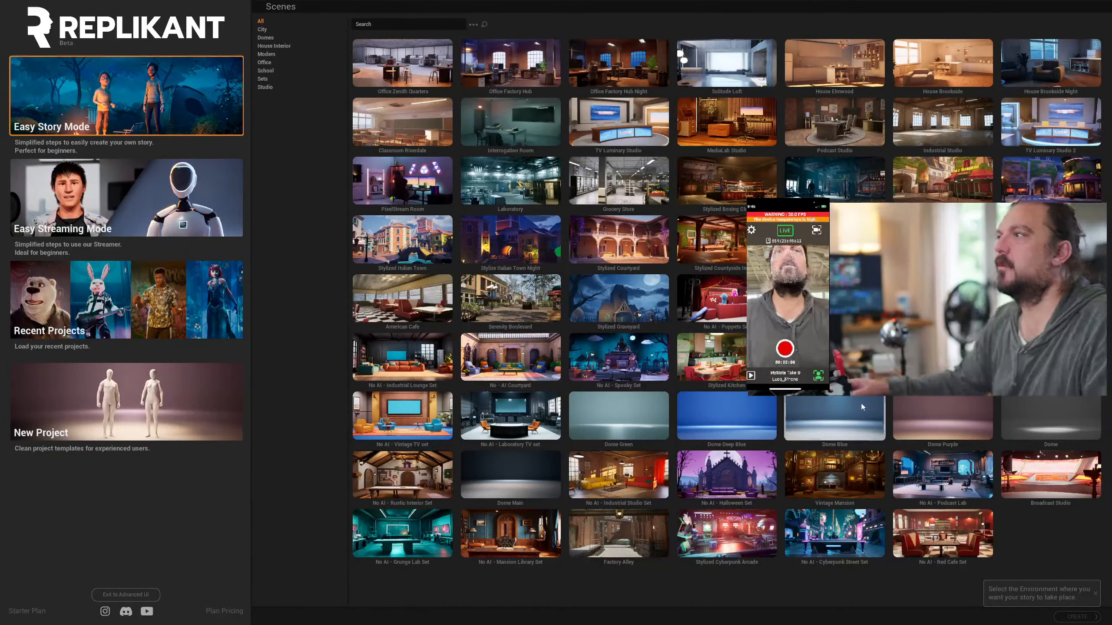
click(402, 63)
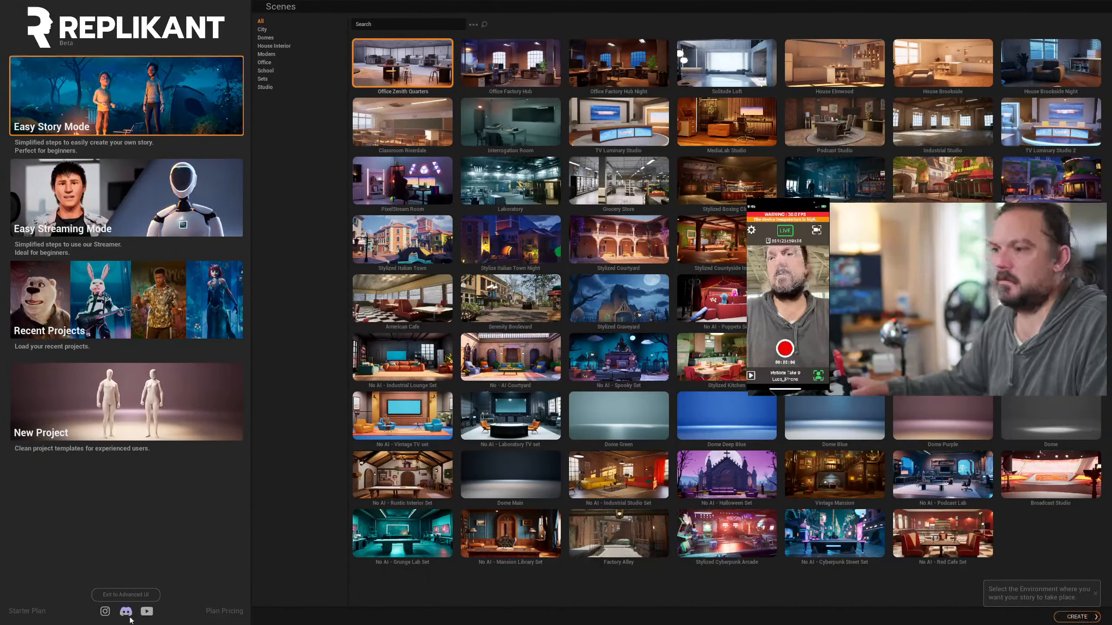
click(110, 592)
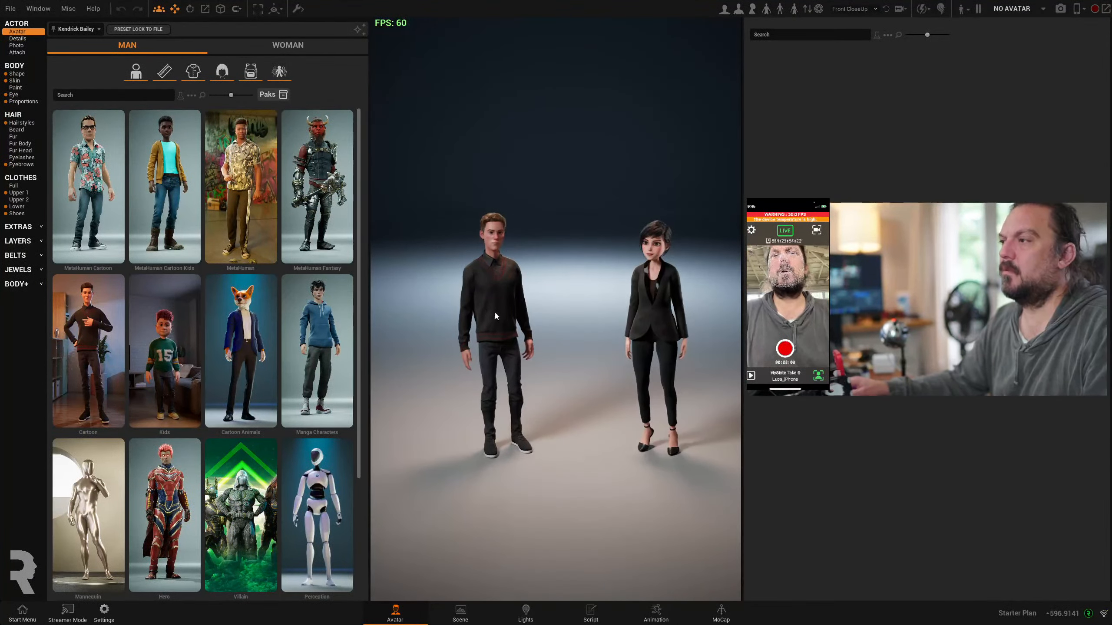
Select the male avatar in the dark sweater and show the Custom animations in a widened library of the Animation workspace
click(481, 320)
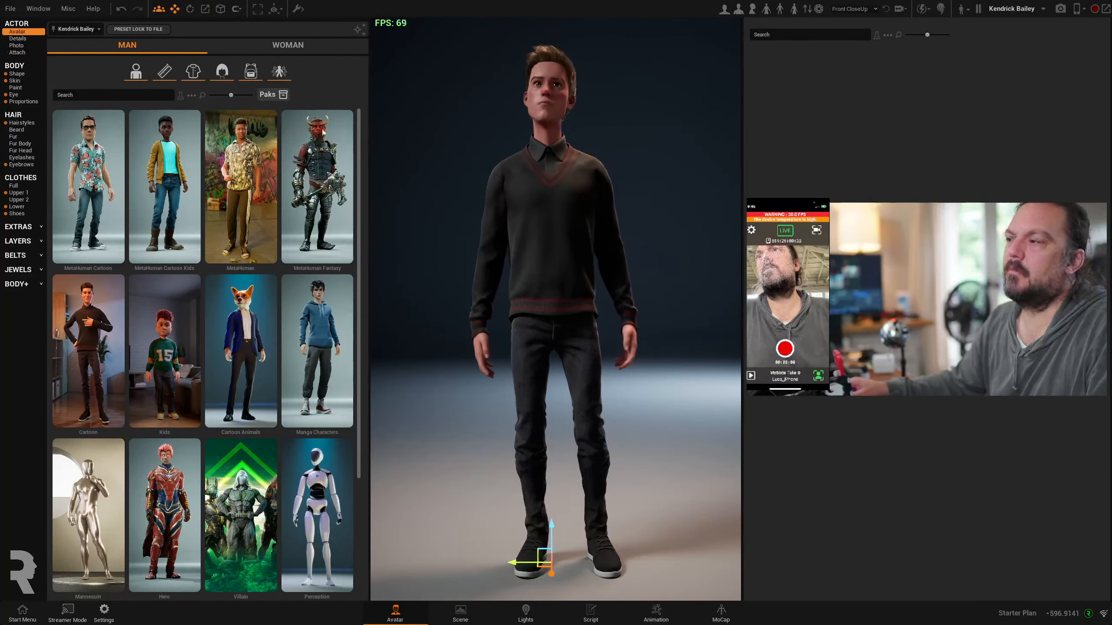
click(656, 611)
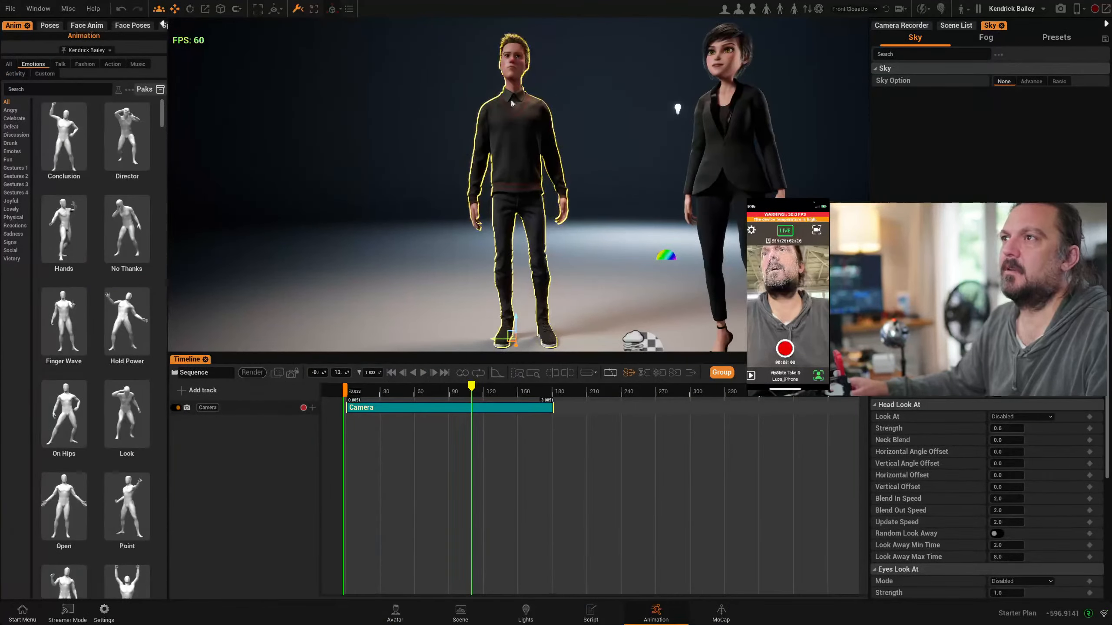
drag(167, 137, 262, 138)
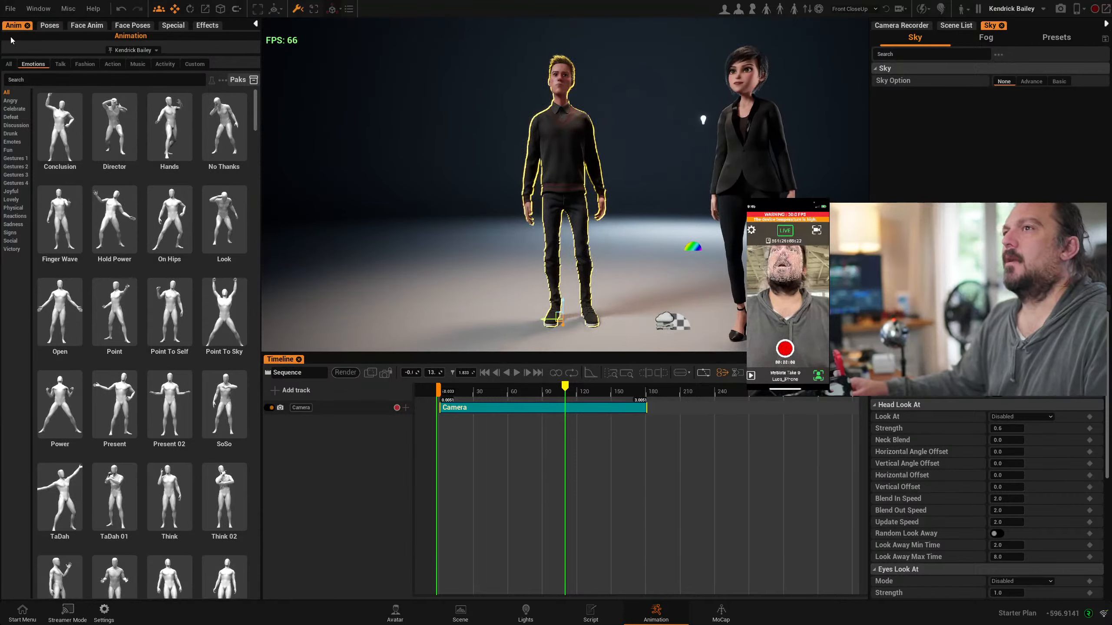
click(197, 66)
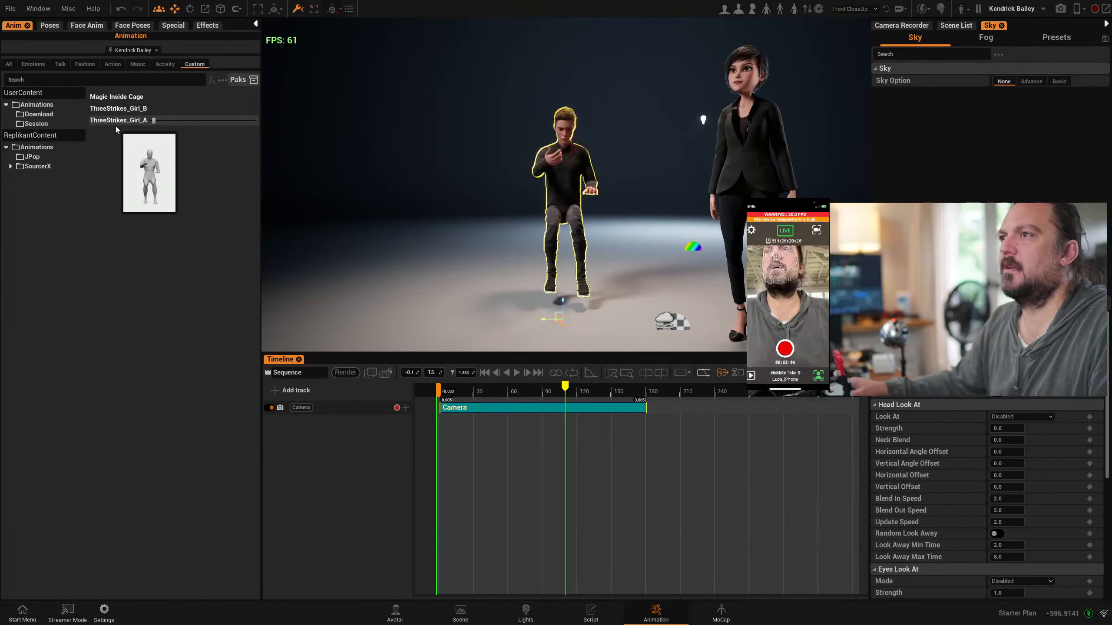
Check the user content's Download and Session folders and preview several recorded session takes on the male avatar
alt+drag(565, 217, 606, 239)
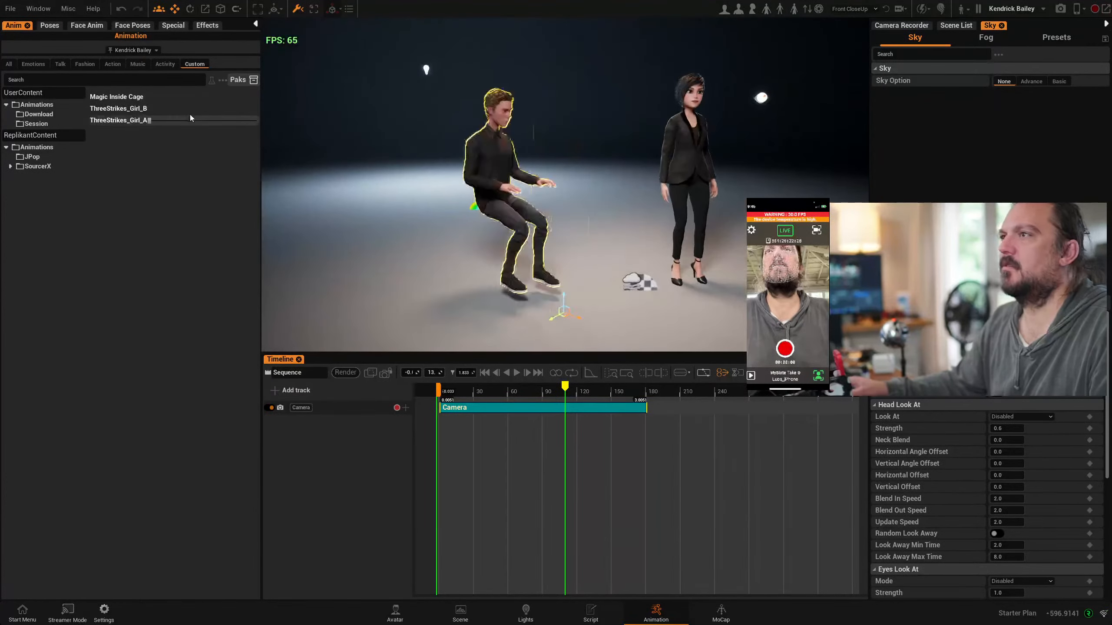
click(38, 115)
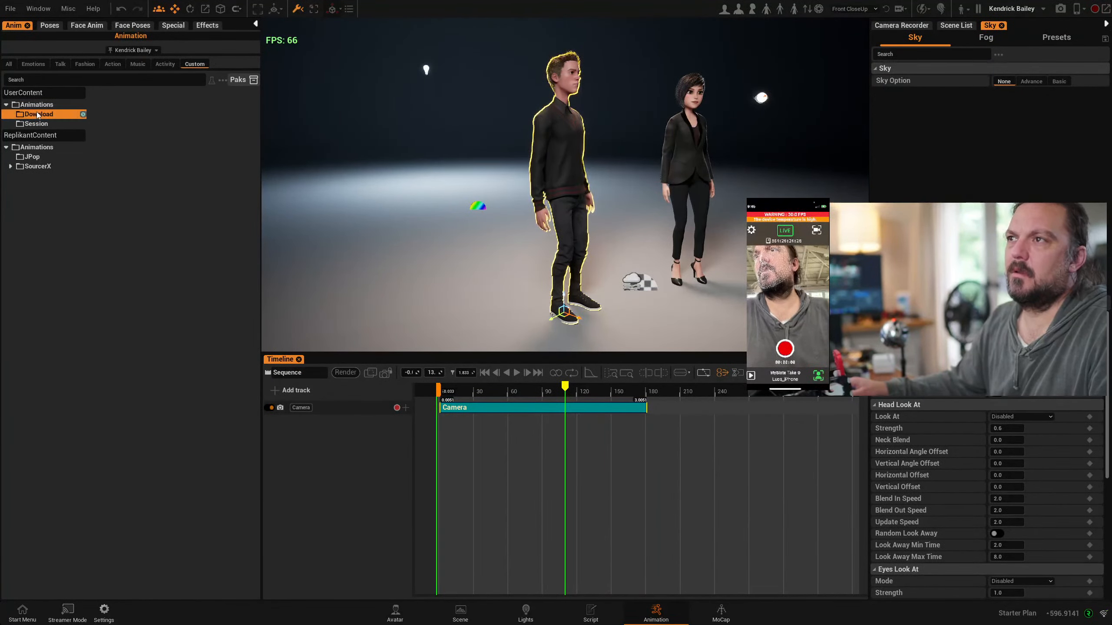
click(34, 125)
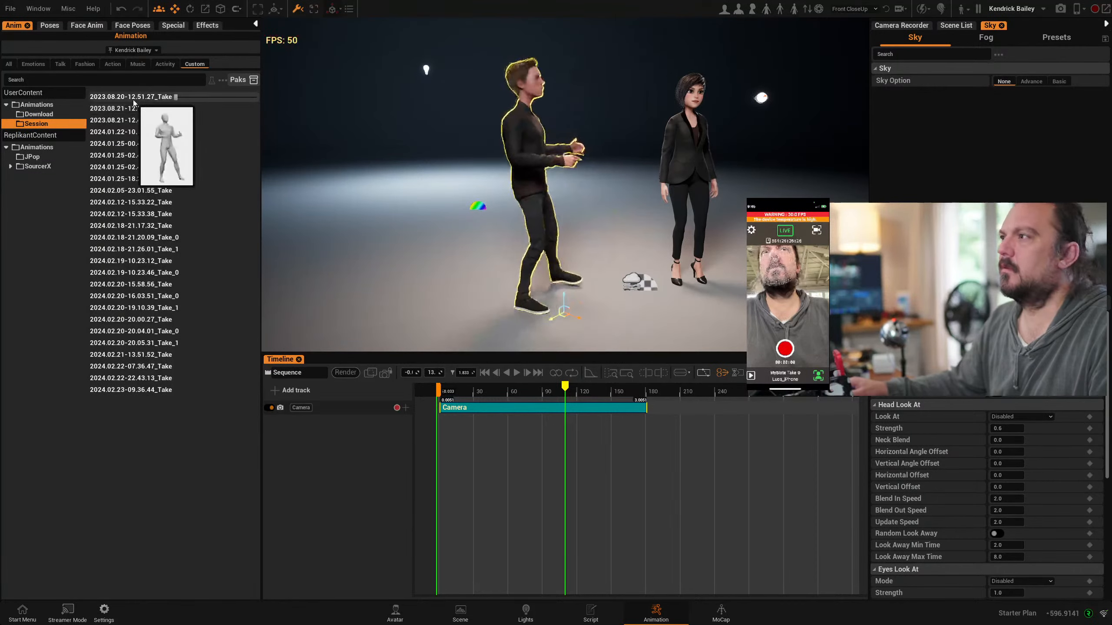
mouse_move(140, 142)
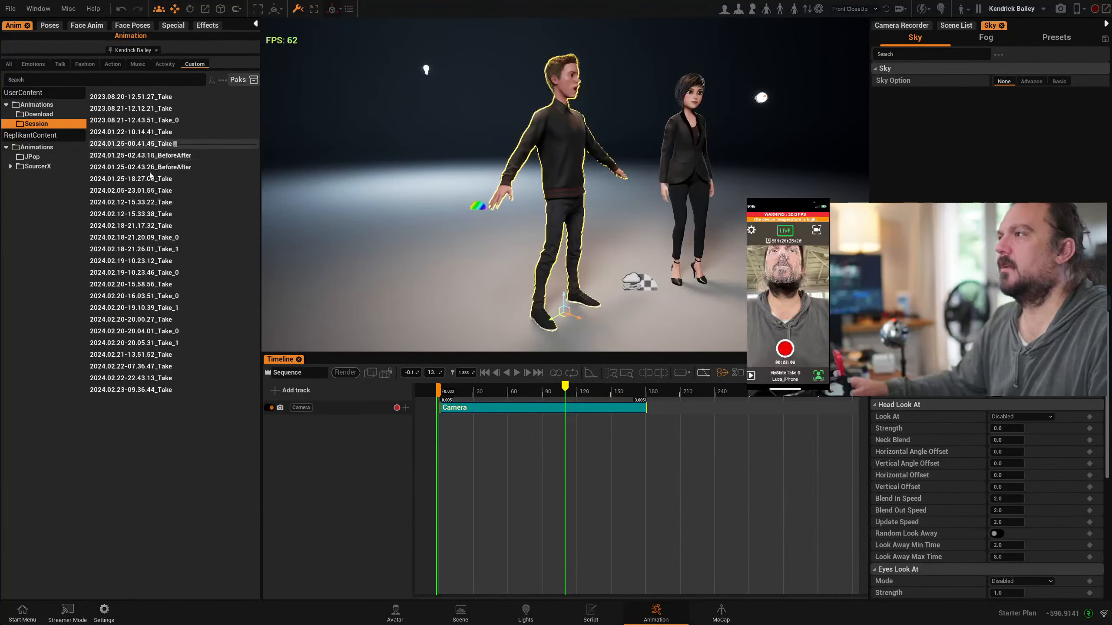
mouse_move(137, 197)
mouse_move(138, 216)
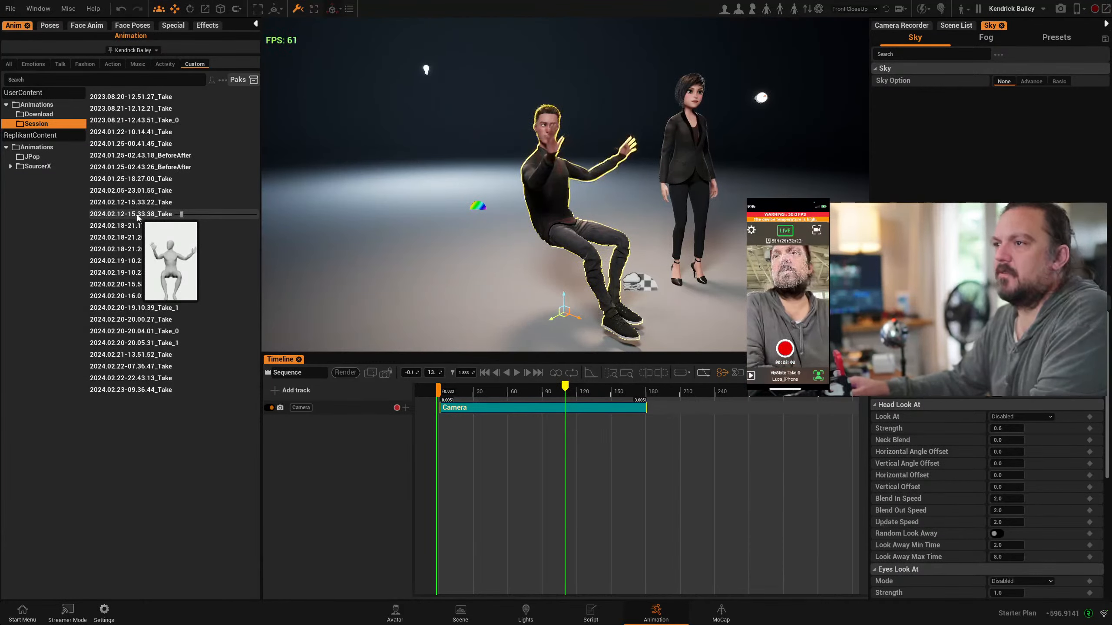
mouse_move(135, 274)
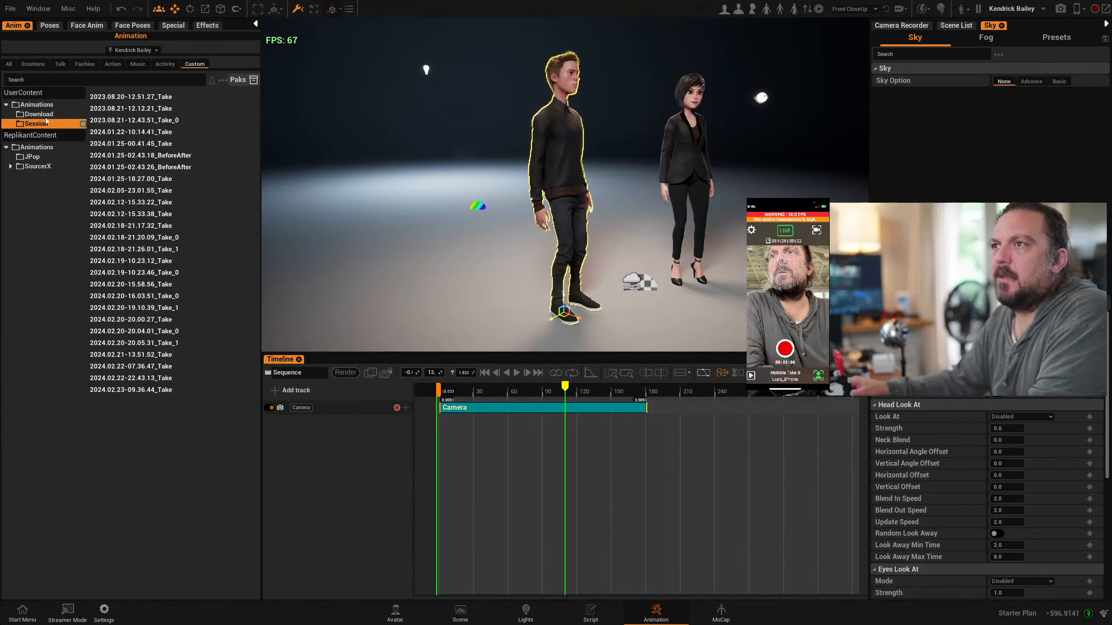
Browse the ReplikantContent animations in the JPop, Kid and Titania folders and preview clips on the male avatar
click(36, 147)
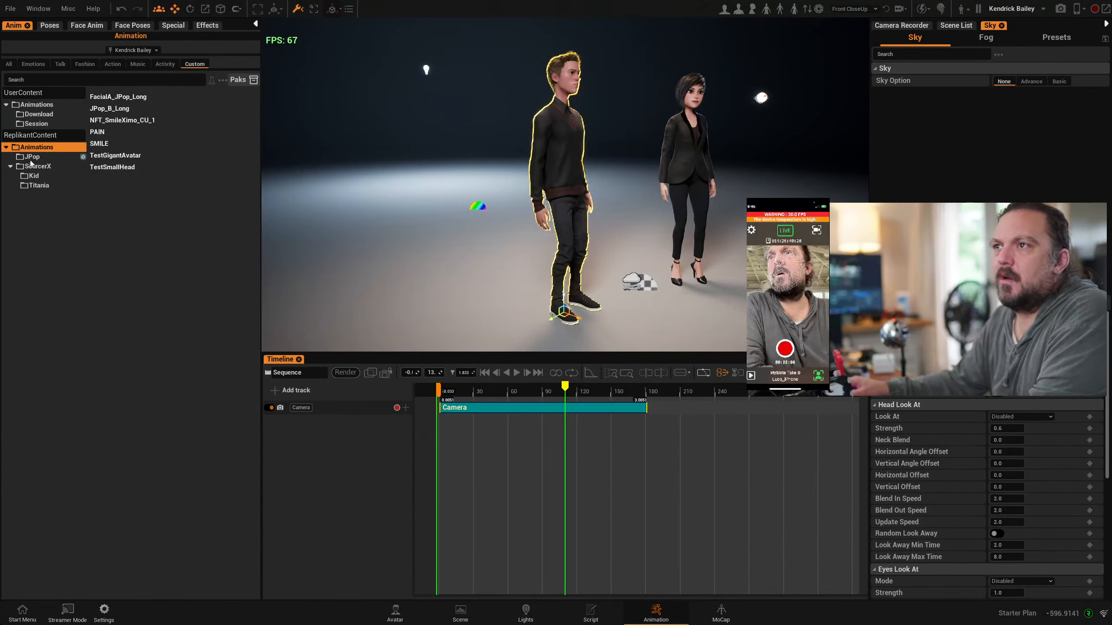
click(32, 158)
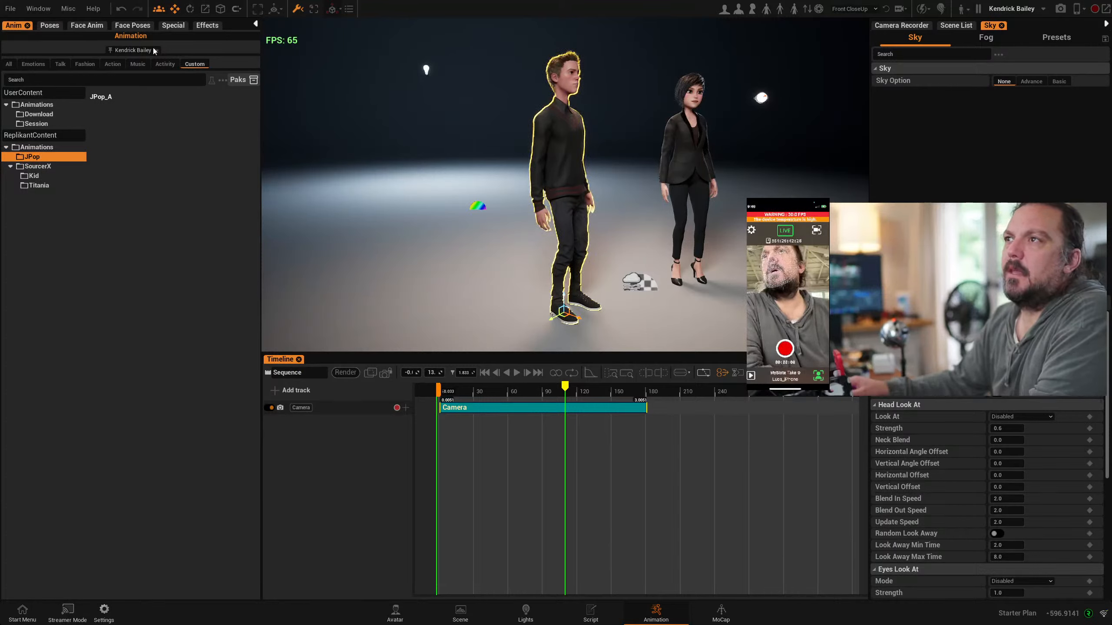
click(33, 177)
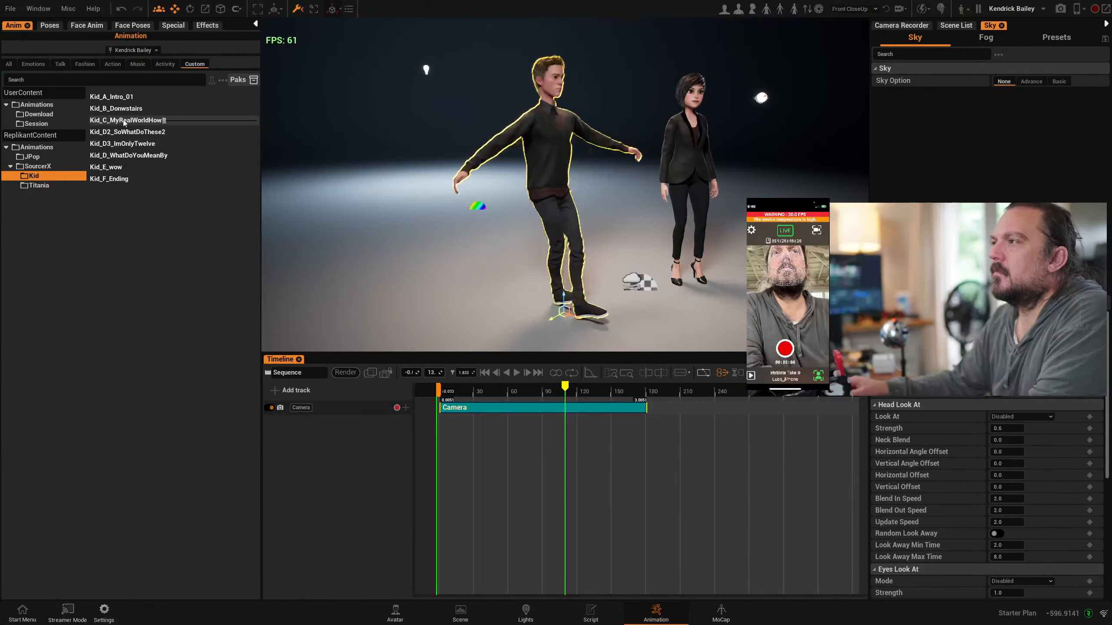
click(46, 186)
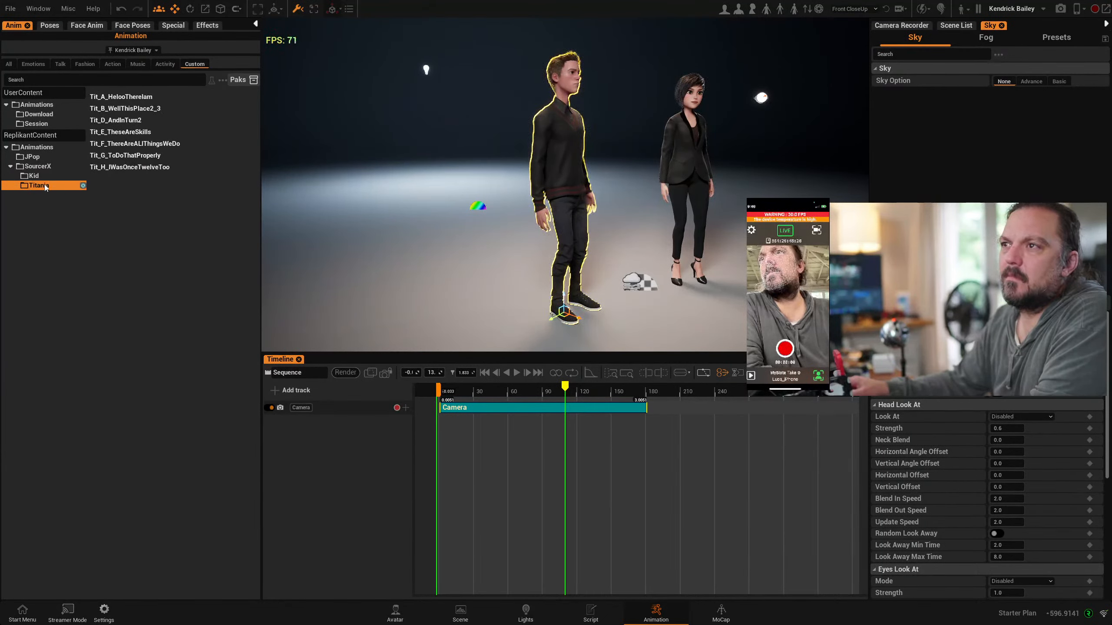
click(30, 157)
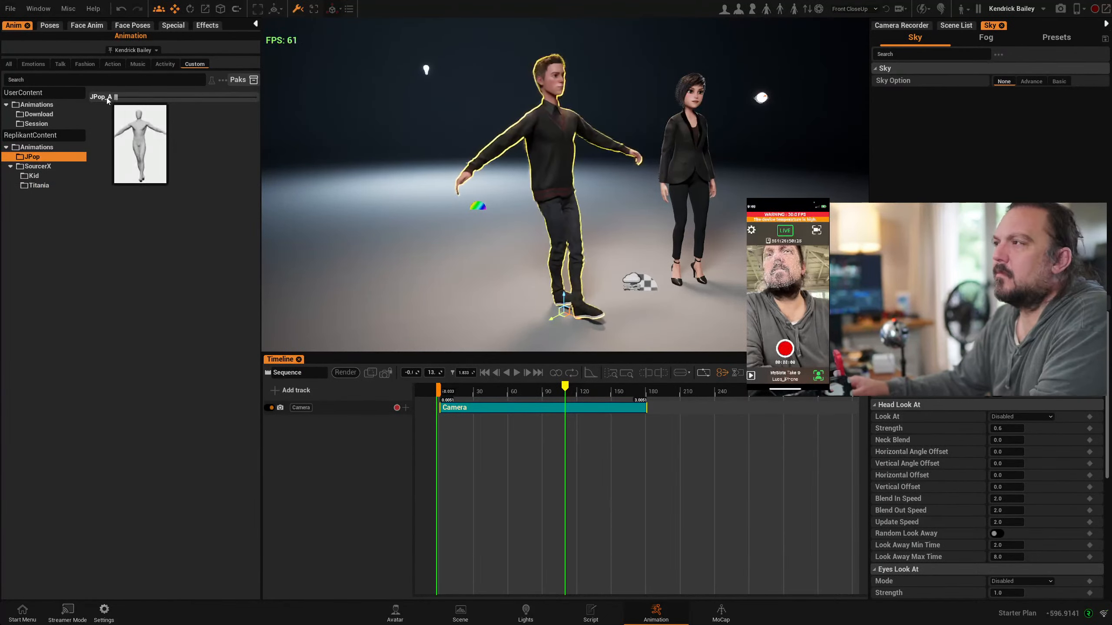
Recheck the UserContent Download, Session and Animations folders, previewing session takes such as 2024.02.12-15.33.38_Take on the male avatar
click(36, 116)
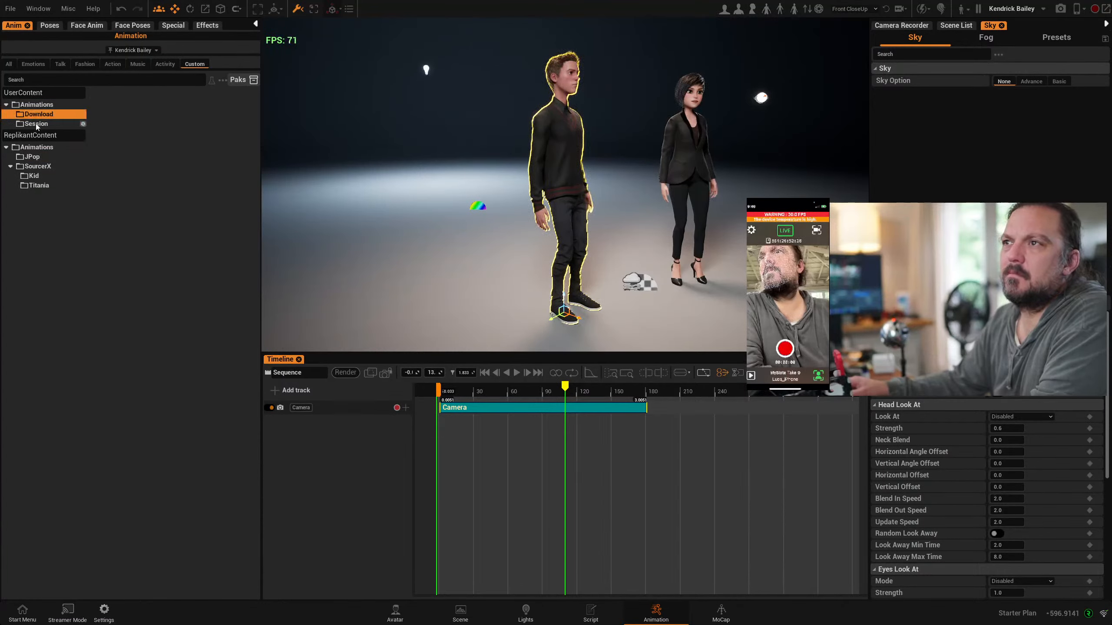
click(35, 125)
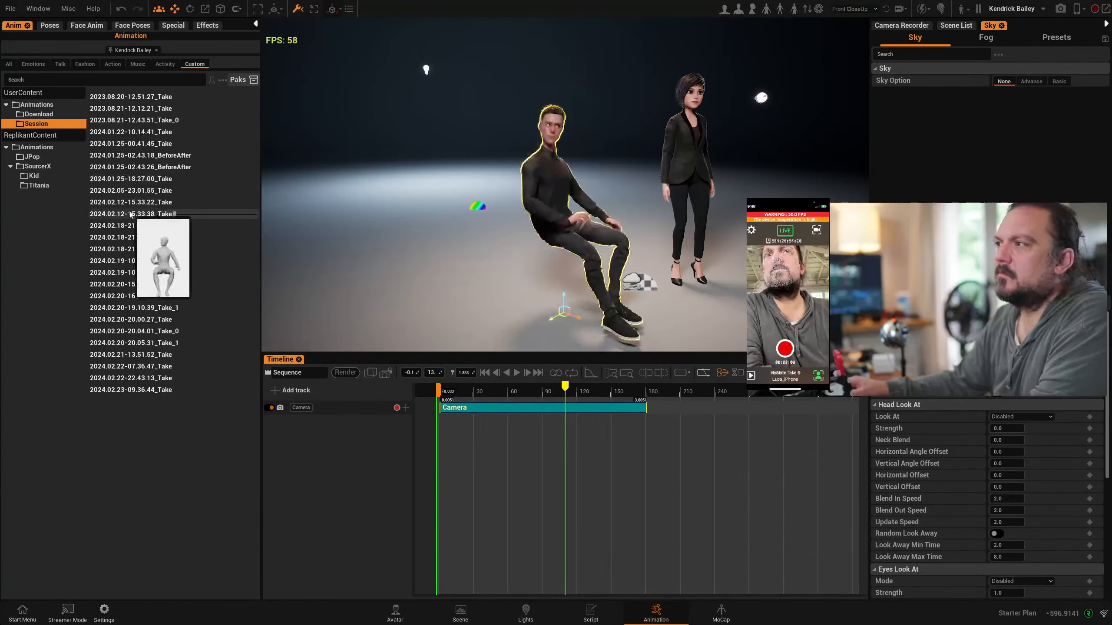
mouse_move(130, 375)
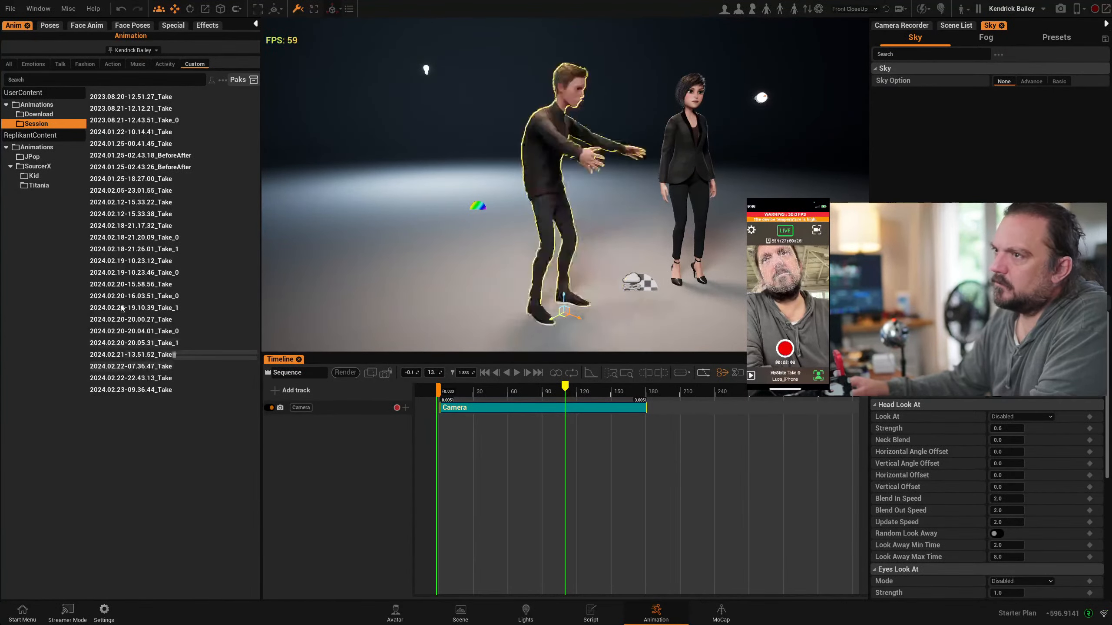
mouse_move(96, 128)
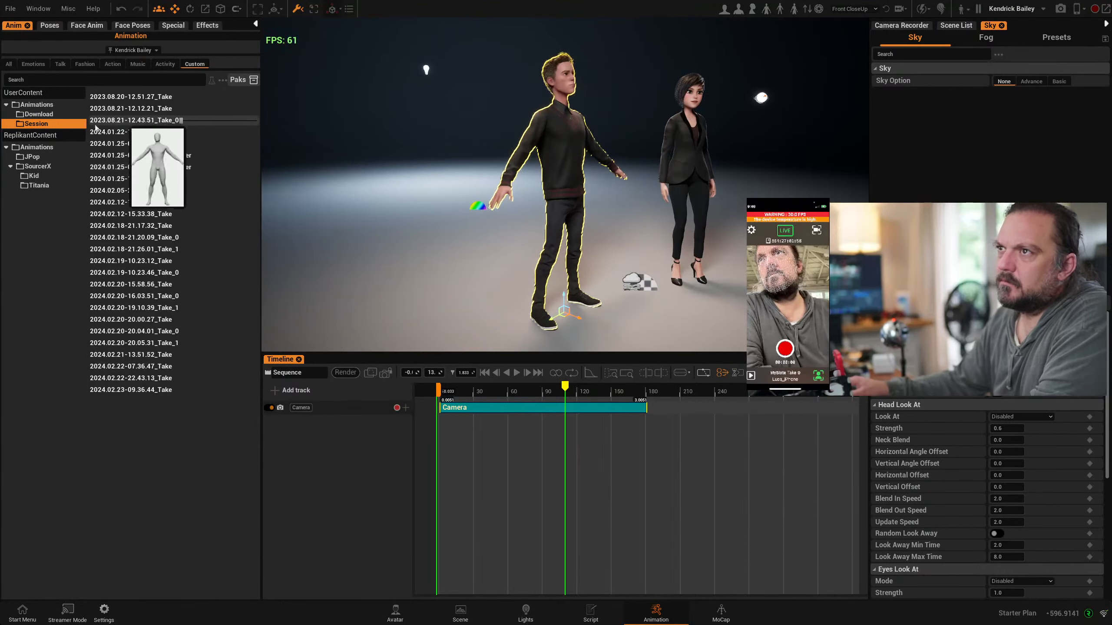
click(36, 115)
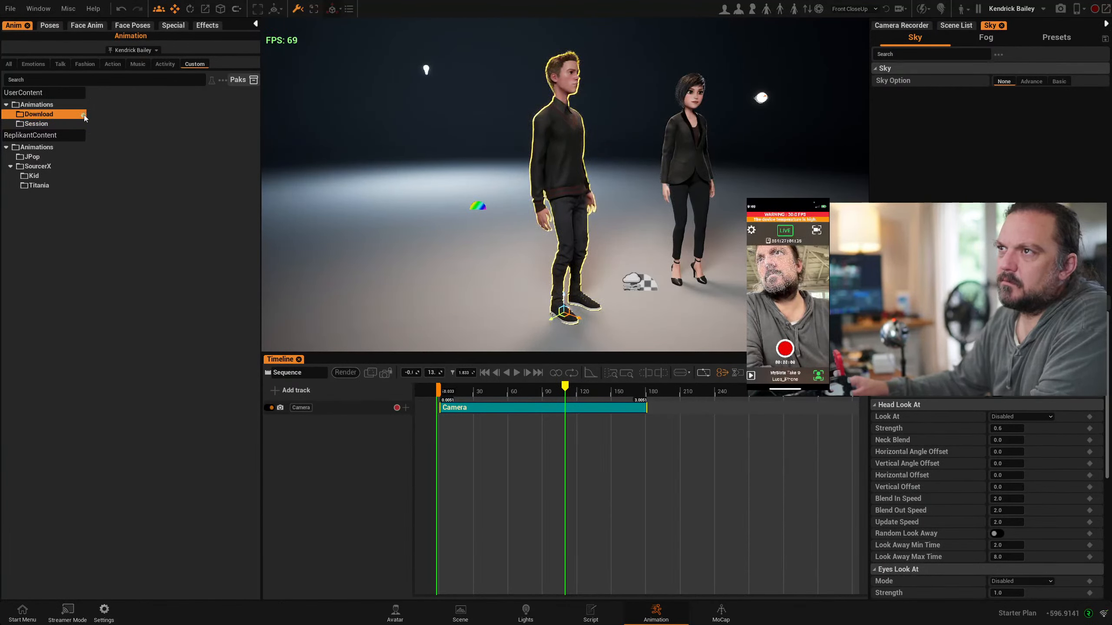
mouse_move(131, 101)
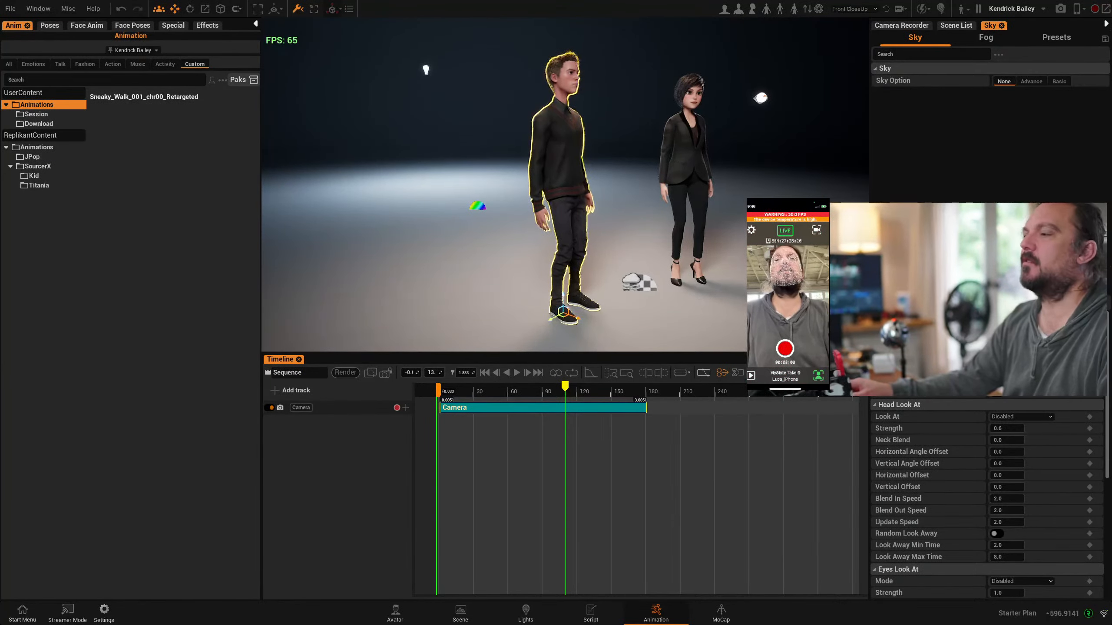
Shrink the timeline to enlarge the viewport, and activate VCam Mode with the main window moved off the camera view
middle_drag(691, 310, 627, 334)
drag(575, 352, 575, 528)
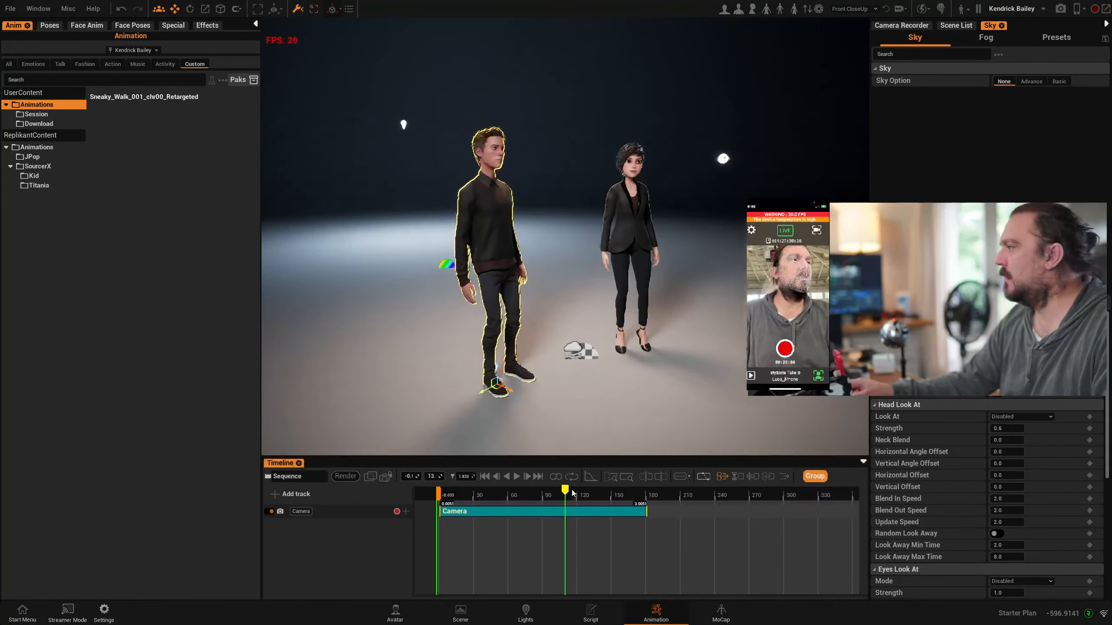
middle_drag(569, 307, 591, 294)
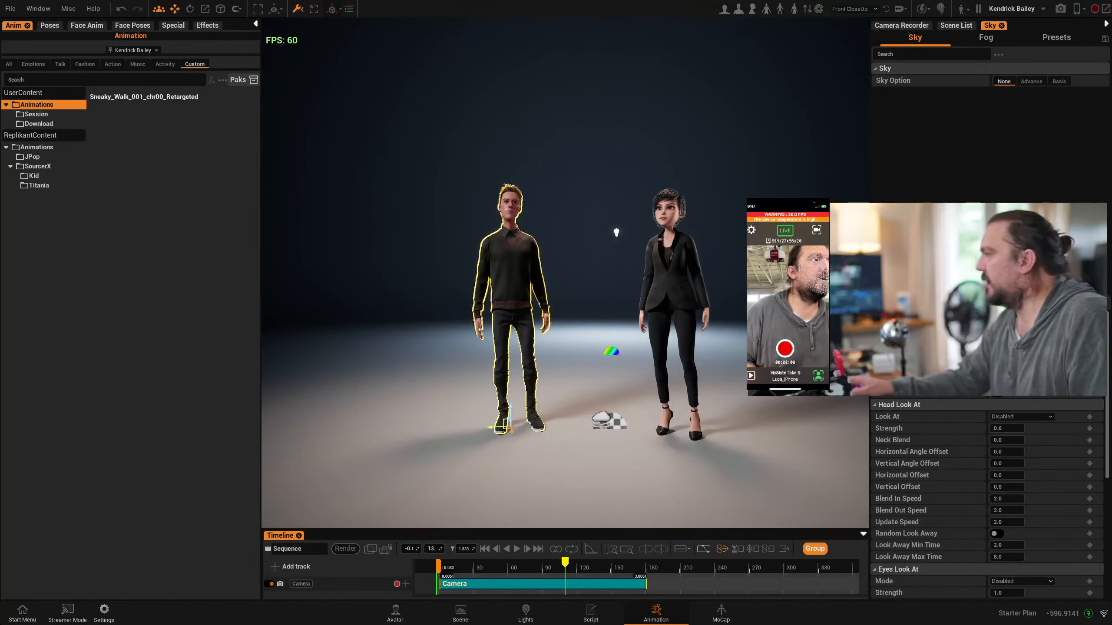
click(1076, 8)
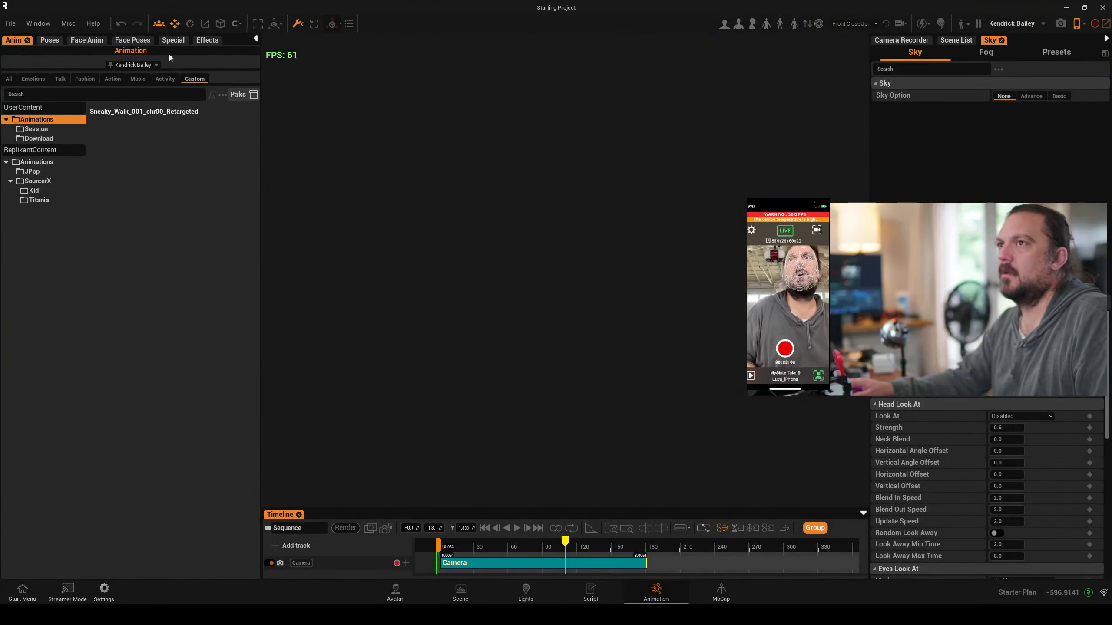
drag(41, 5, 225, 310)
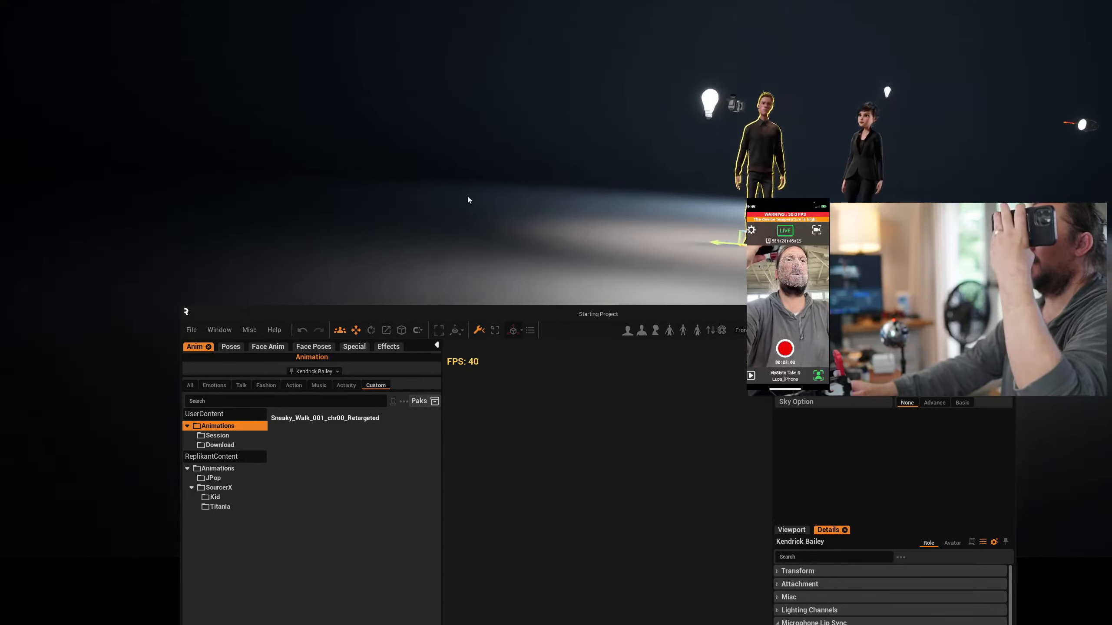
Load the Stylized Courtyard demo environment around the two avatars
click(192, 331)
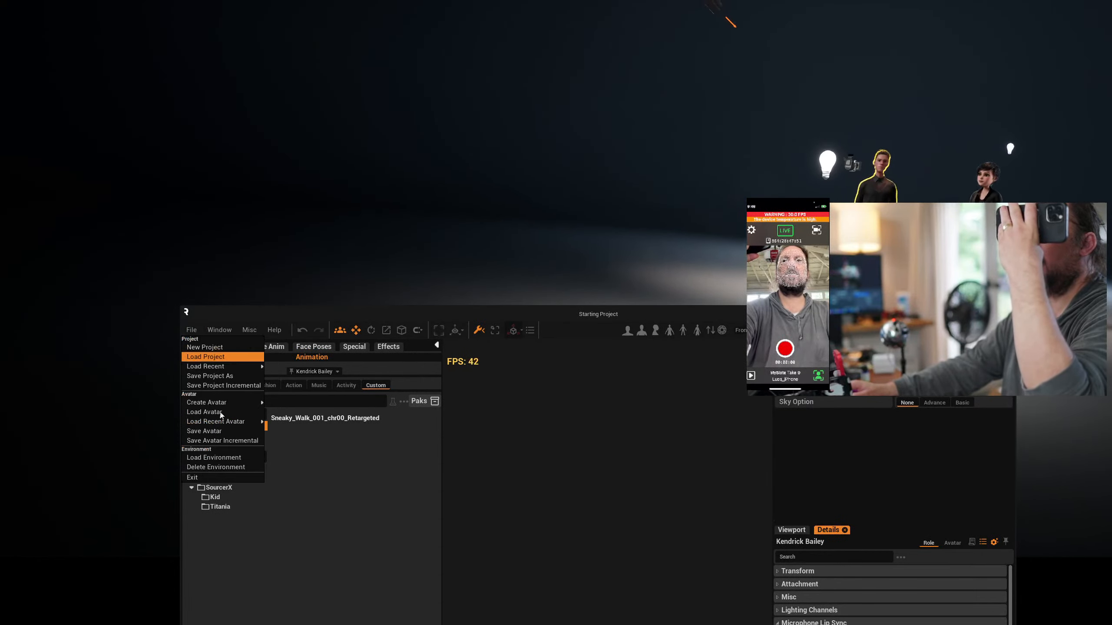
click(221, 457)
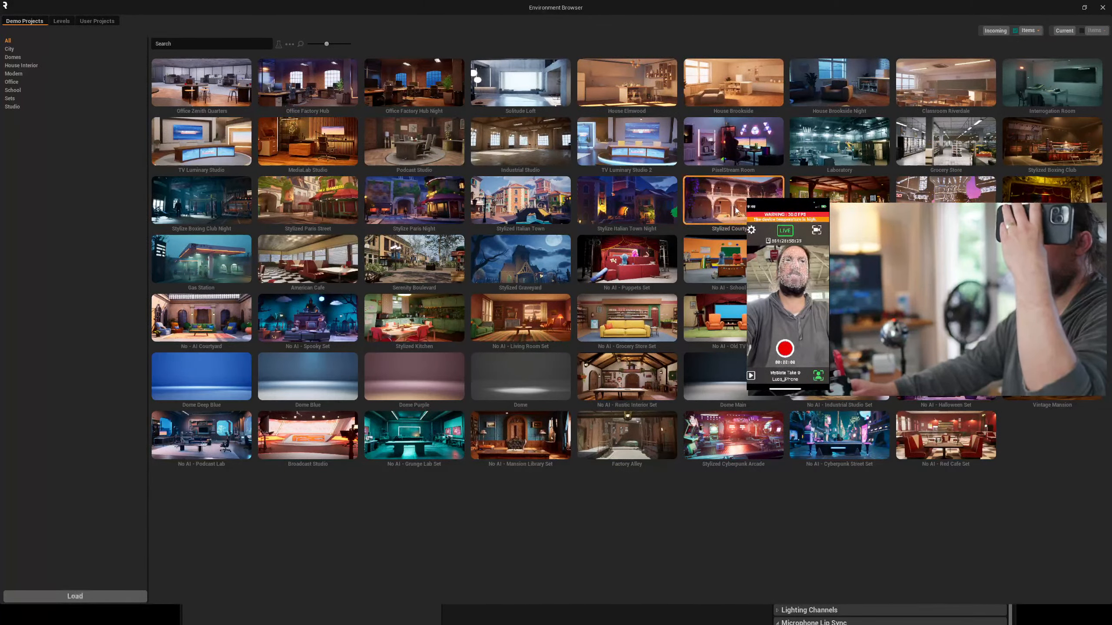
click(115, 599)
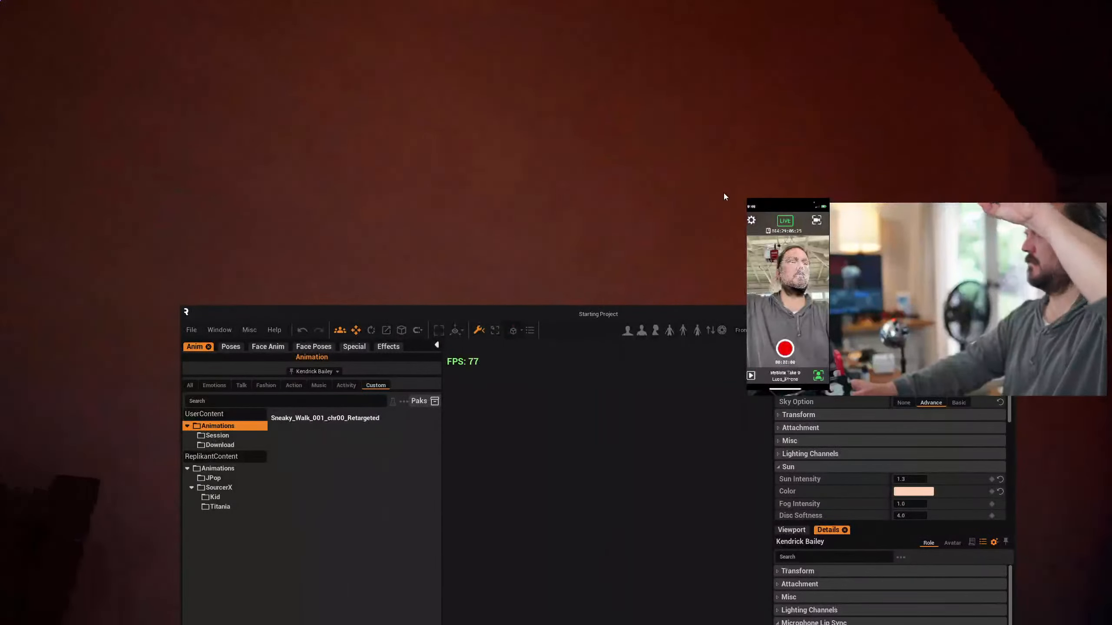
right_drag(709, 186, 797, 193)
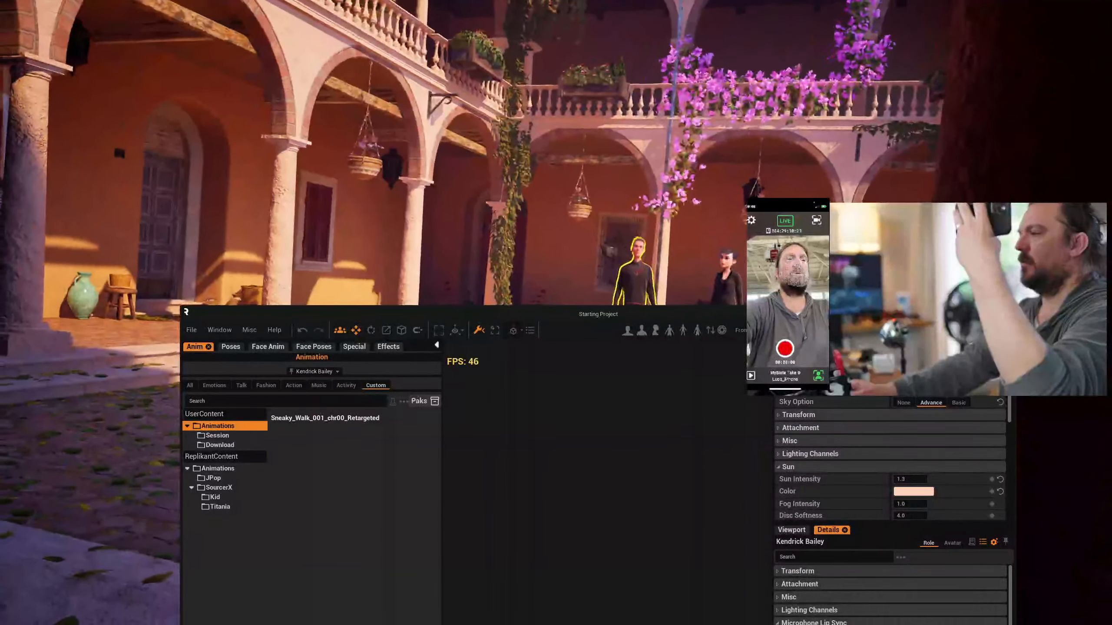
Open the Camera Recorder's VCam controls and adjust the location offset to about X -294.3 and Y 43.8 to approach the avatars
click(832, 346)
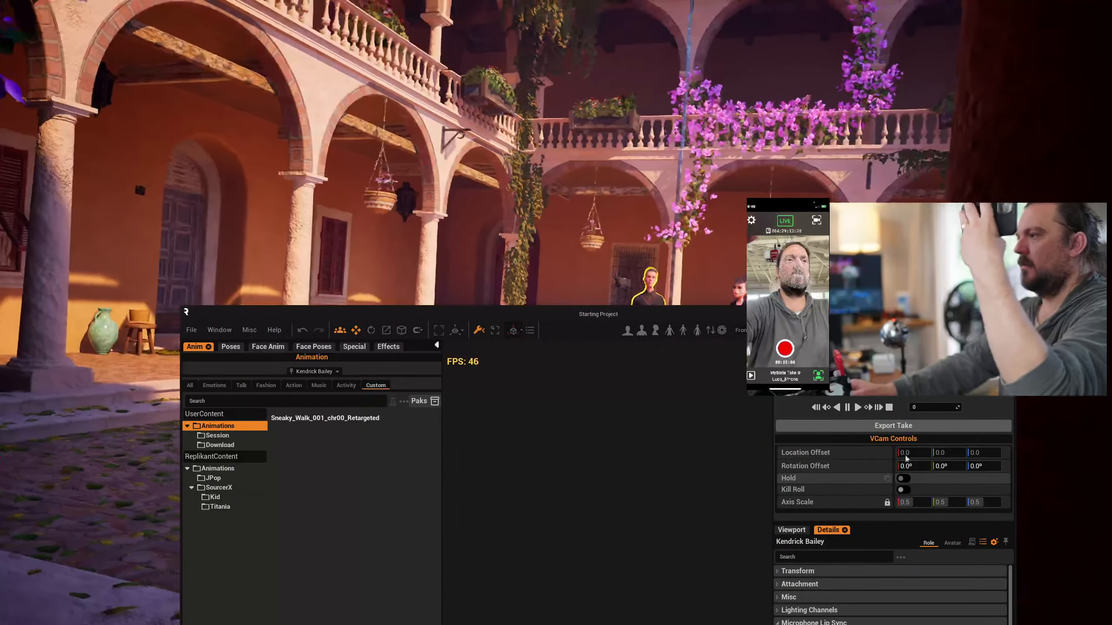
drag(667, 323, 258, 148)
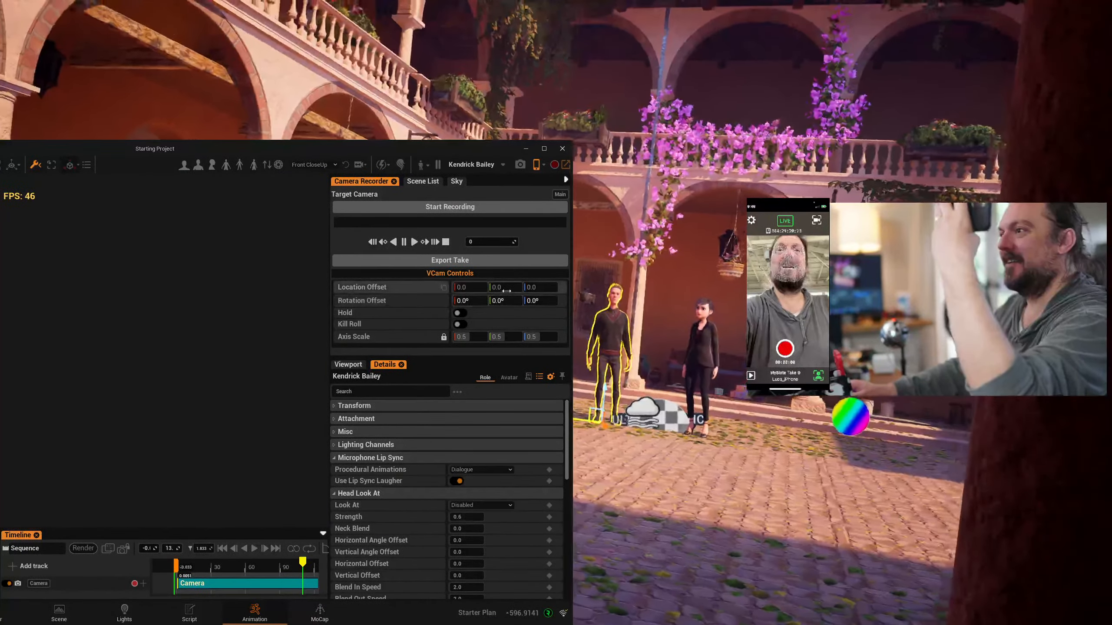
mouse_move(502, 288)
mouse_down()
mouse_move(519, 288)
mouse_move(459, 288)
mouse_move(527, 289)
mouse_move(516, 288)
mouse_up()
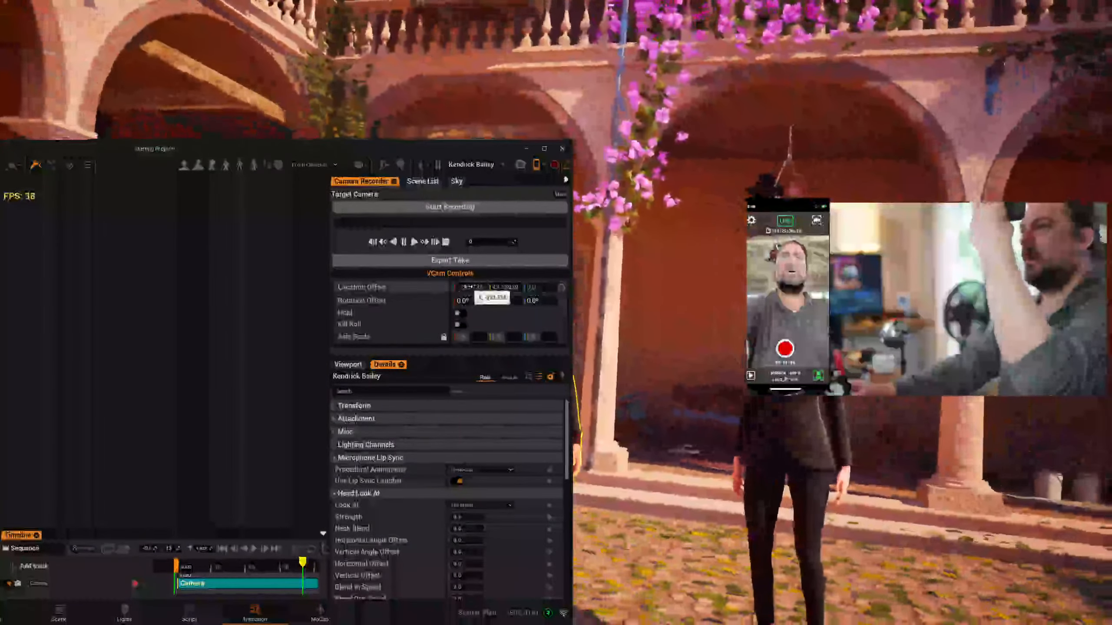
mouse_move(469, 288)
mouse_down()
mouse_move(481, 288)
mouse_move(470, 288)
mouse_up()
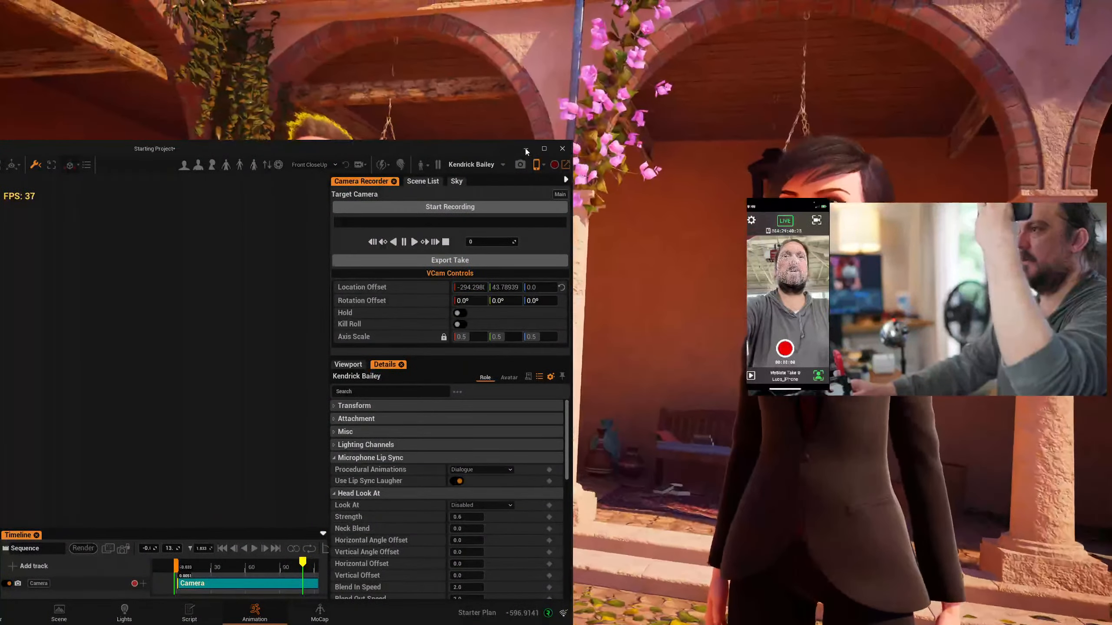
Record a handheld VCam take of the avatars with the phone and play it back in the viewport
drag(443, 152, 761, 478)
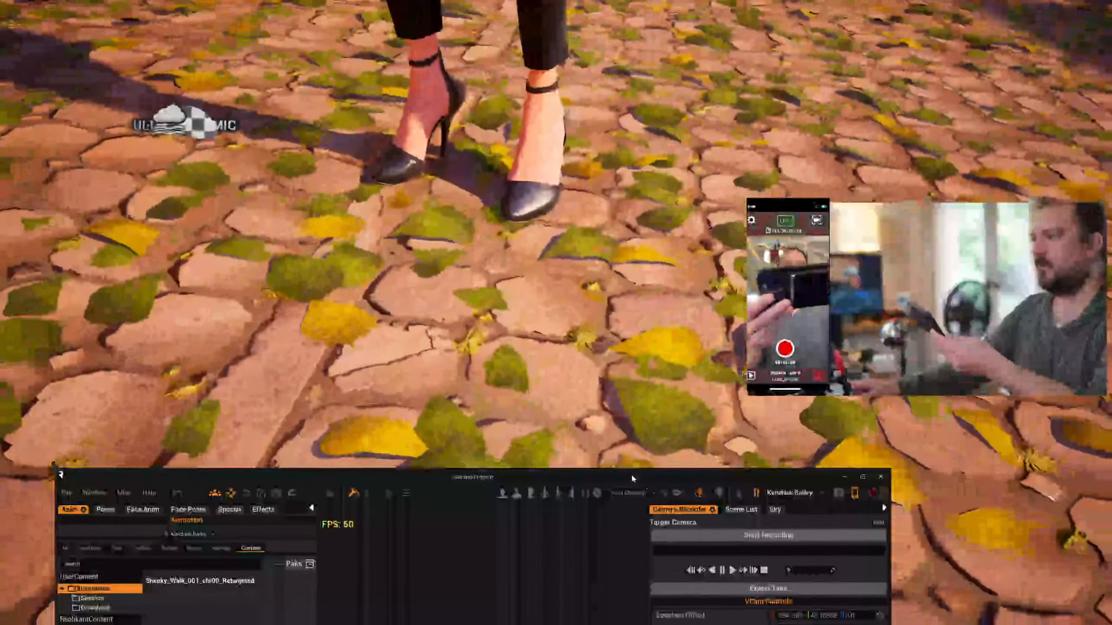
drag(631, 473, 1111, 624)
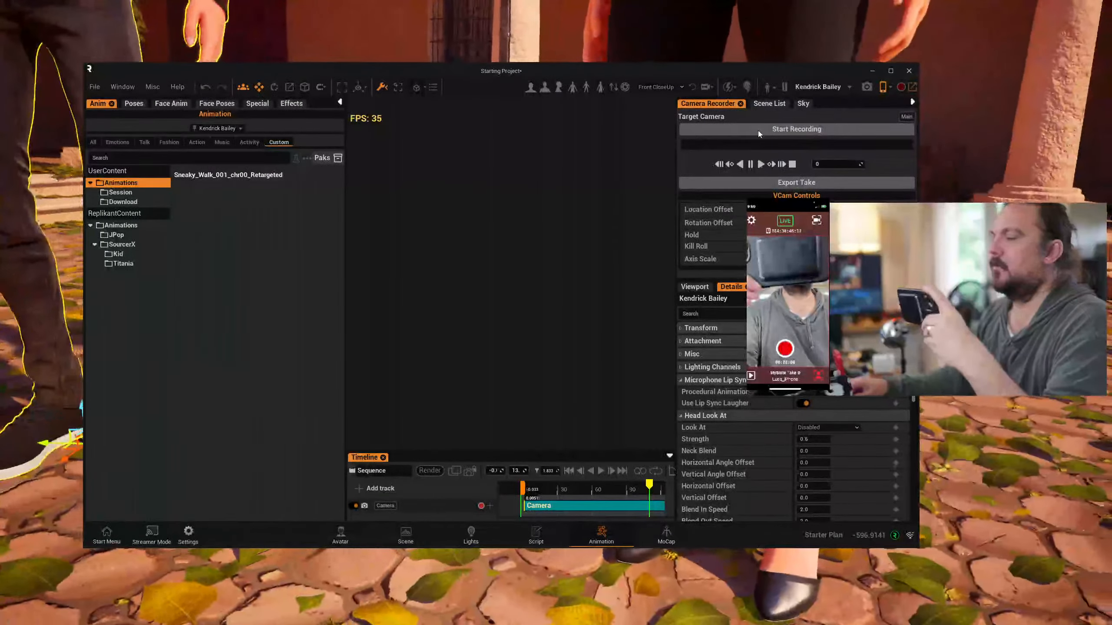
click(759, 132)
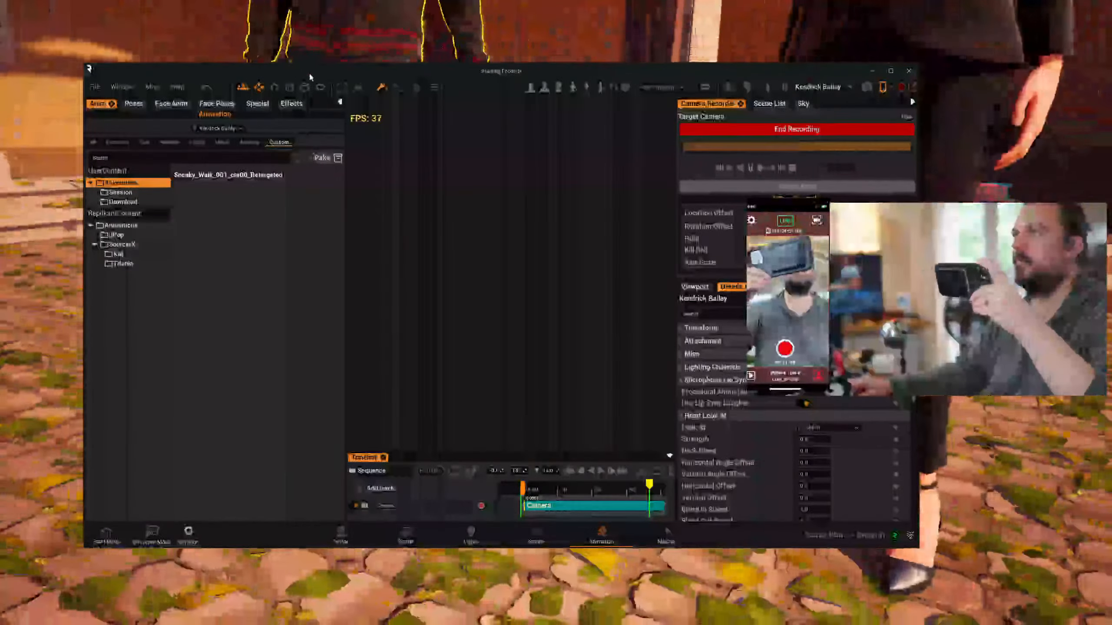
drag(309, 72, 319, 395)
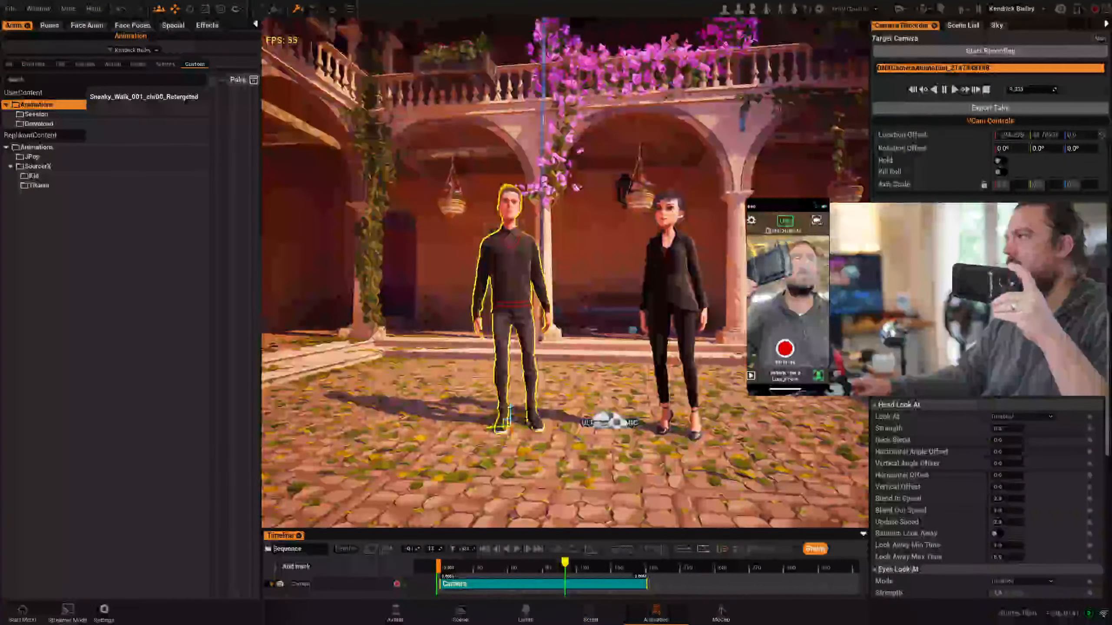
click(953, 89)
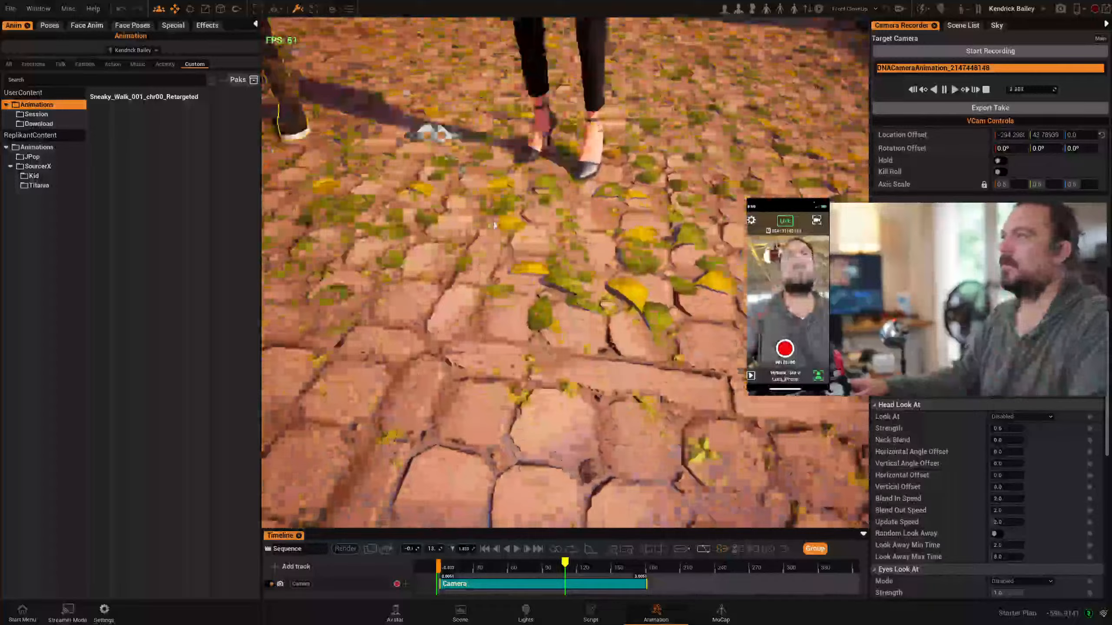
click(953, 90)
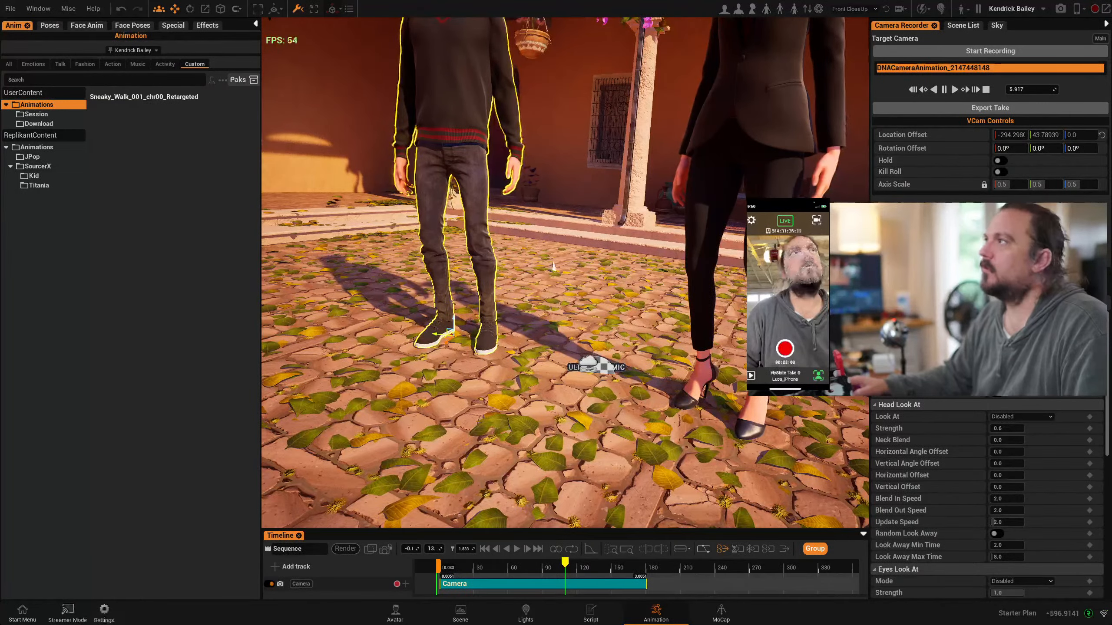
Select the female avatar and try the Bust and Head camera framings before viewing both avatars in the courtyard
click(738, 9)
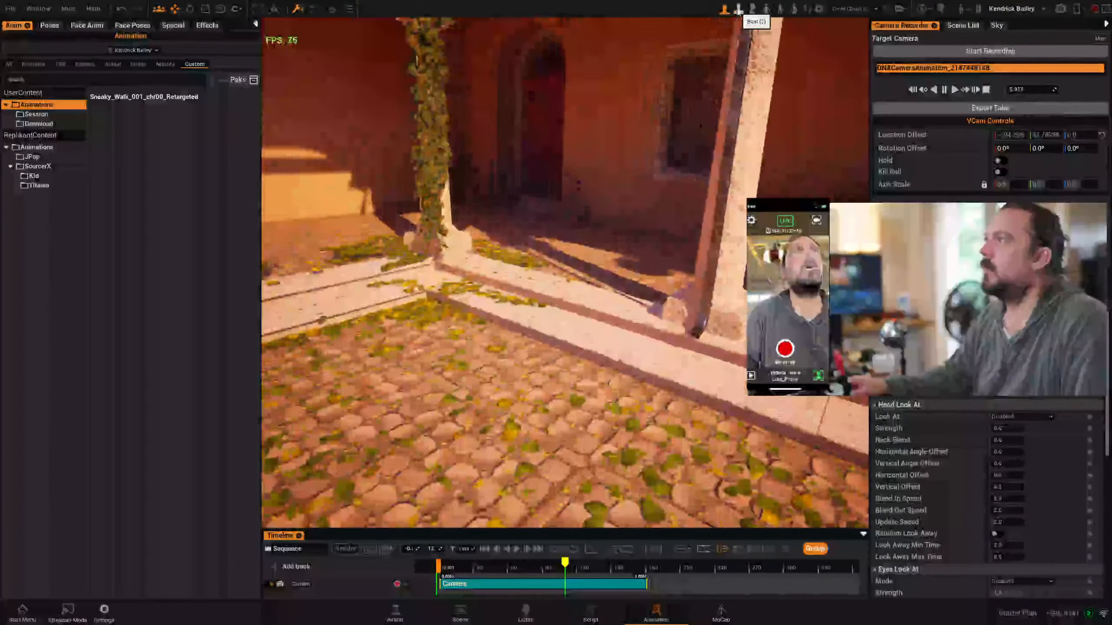
click(751, 8)
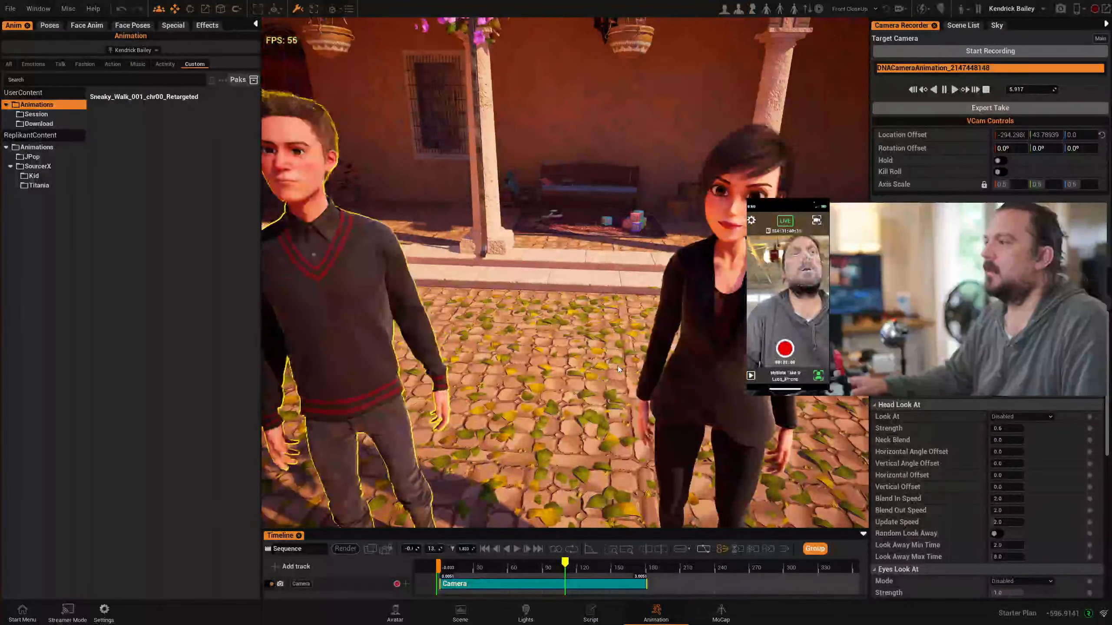
click(679, 313)
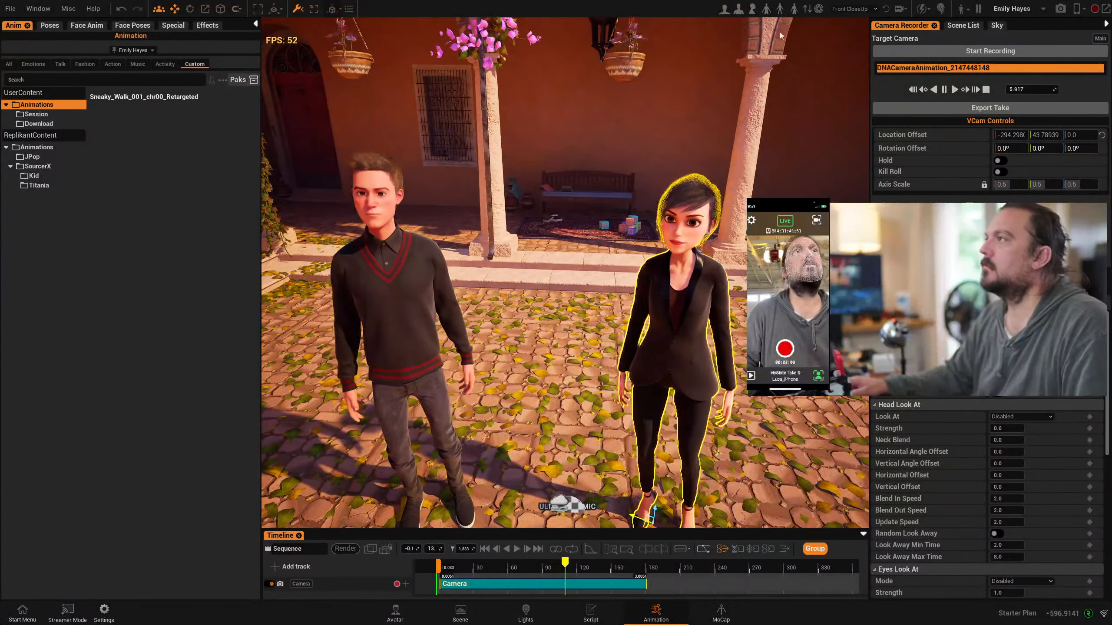
click(726, 9)
click(729, 9)
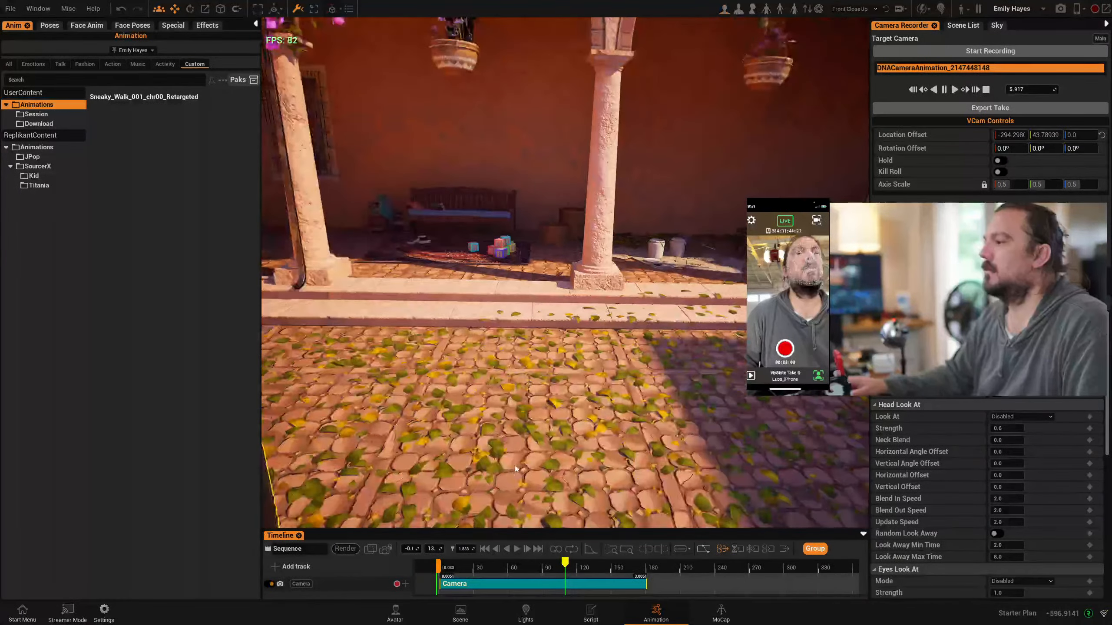
middle_drag(525, 412, 722, 352)
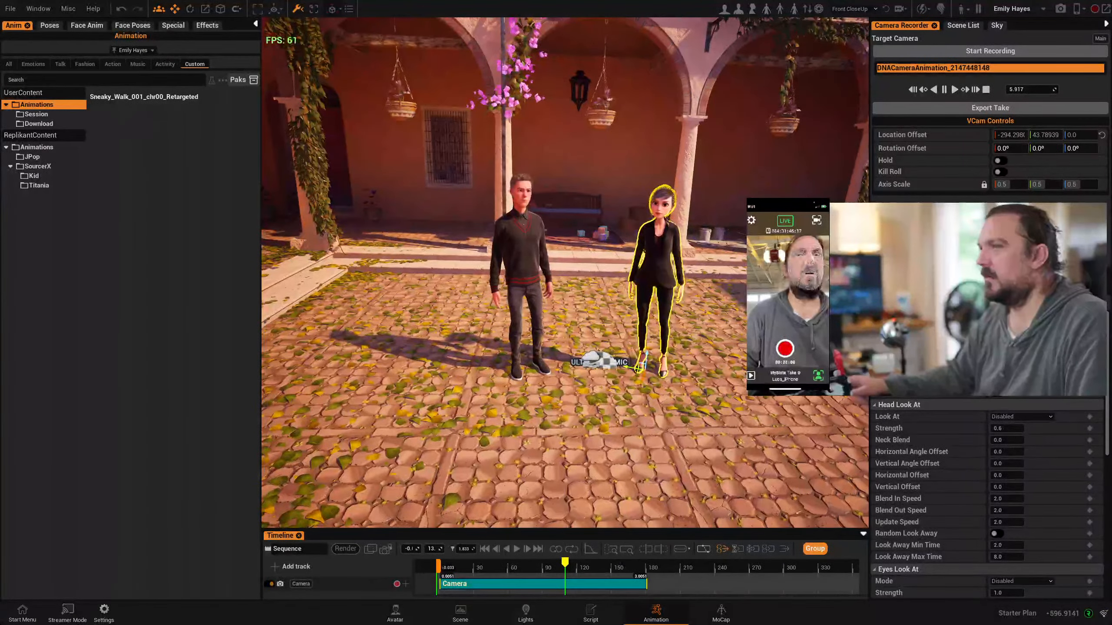
right_drag(569, 298, 582, 263)
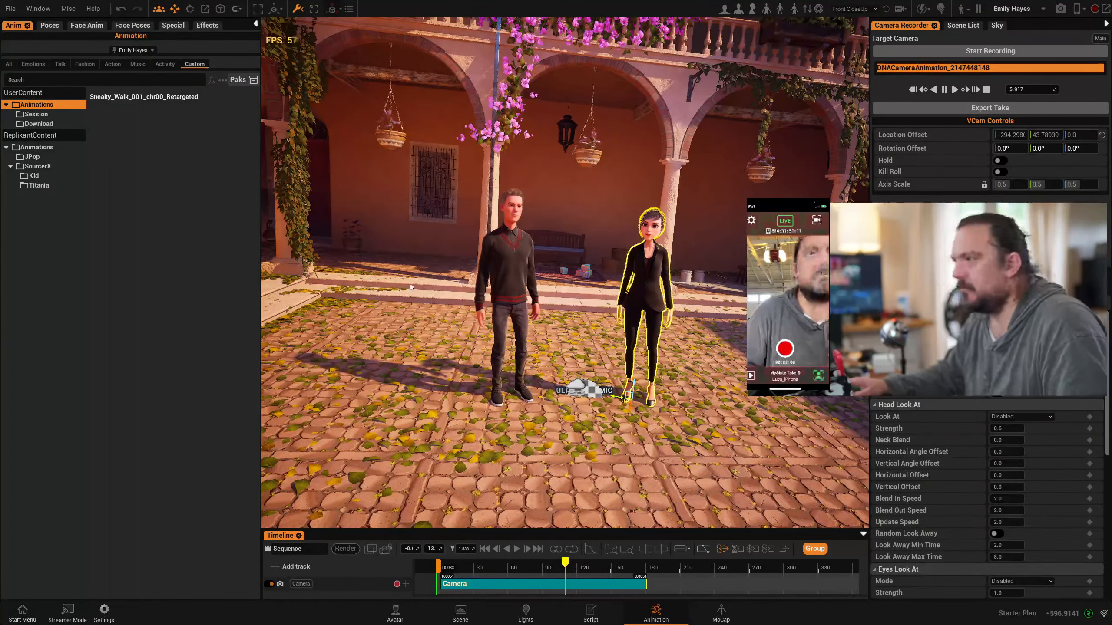
Select the male avatar, the female avatar and the courtyard floor in turn in the viewport
click(514, 305)
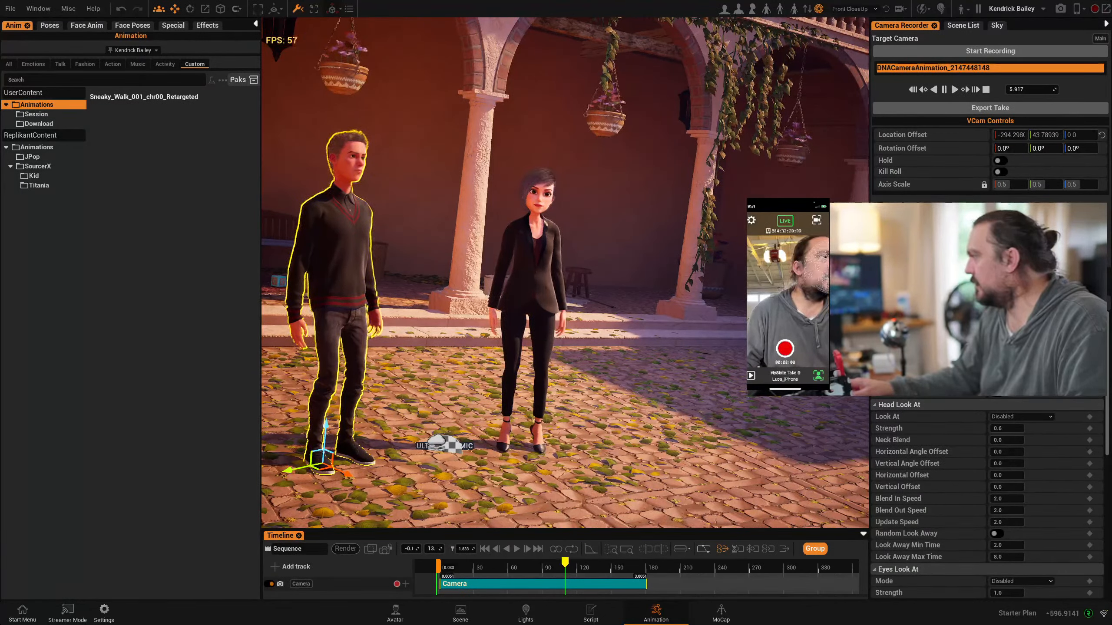
click(531, 307)
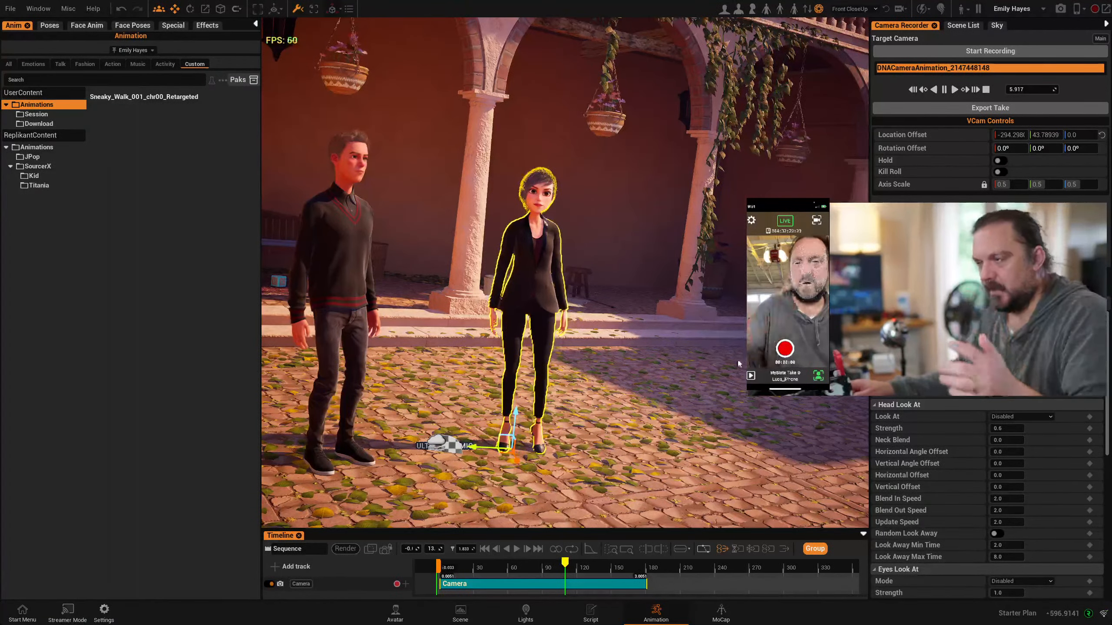
click(739, 374)
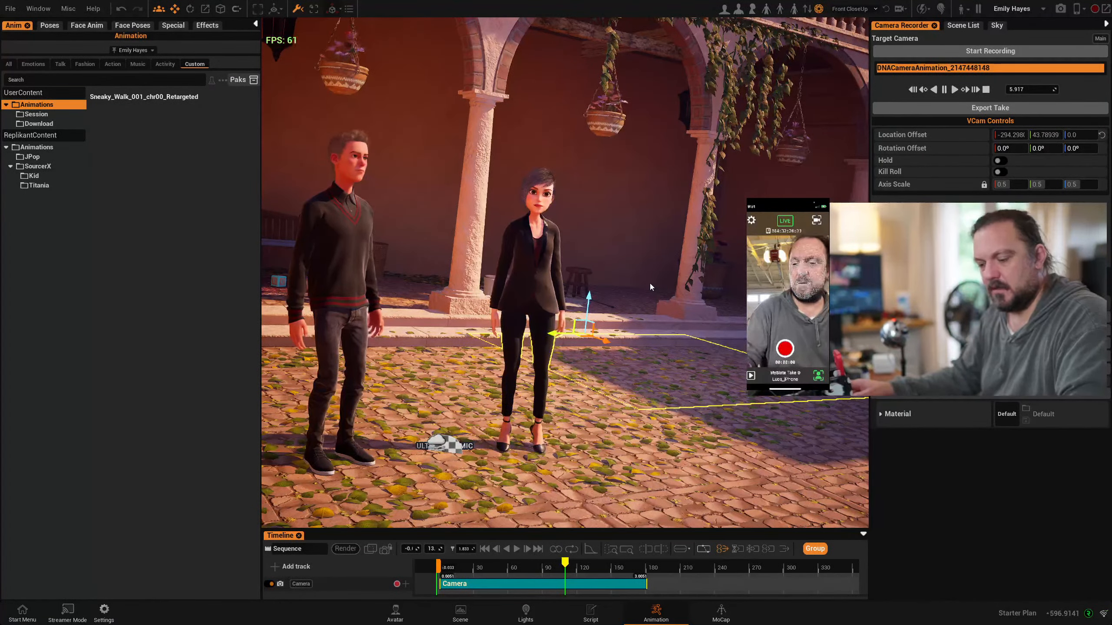
Hide the selection outlines and transform gizmos in the viewport, and enlarge the timeline area
key(g)
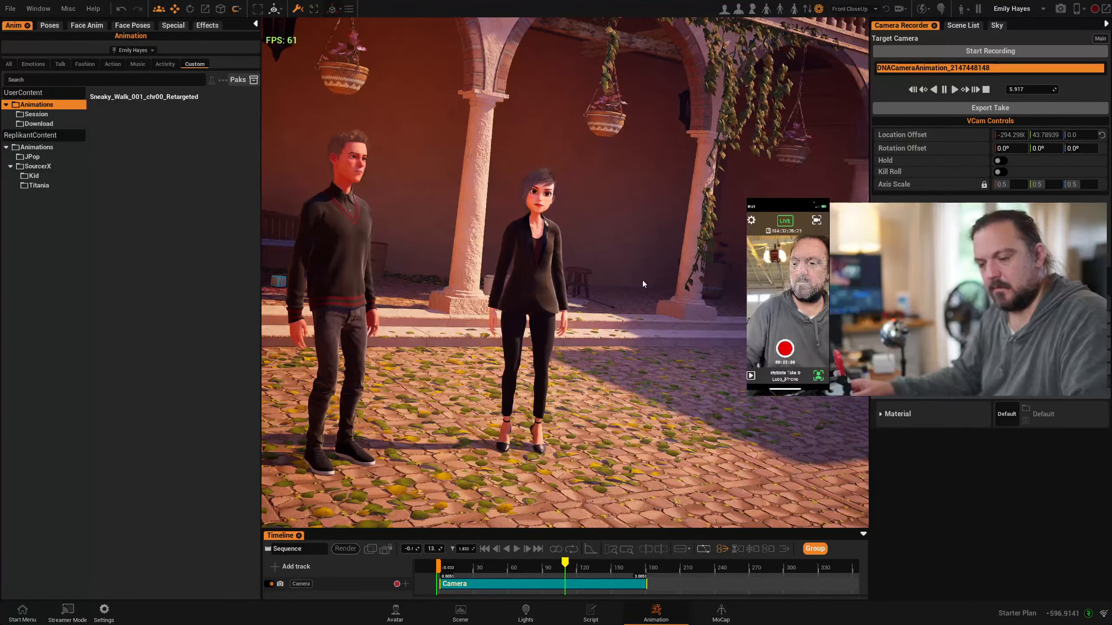
key(c)
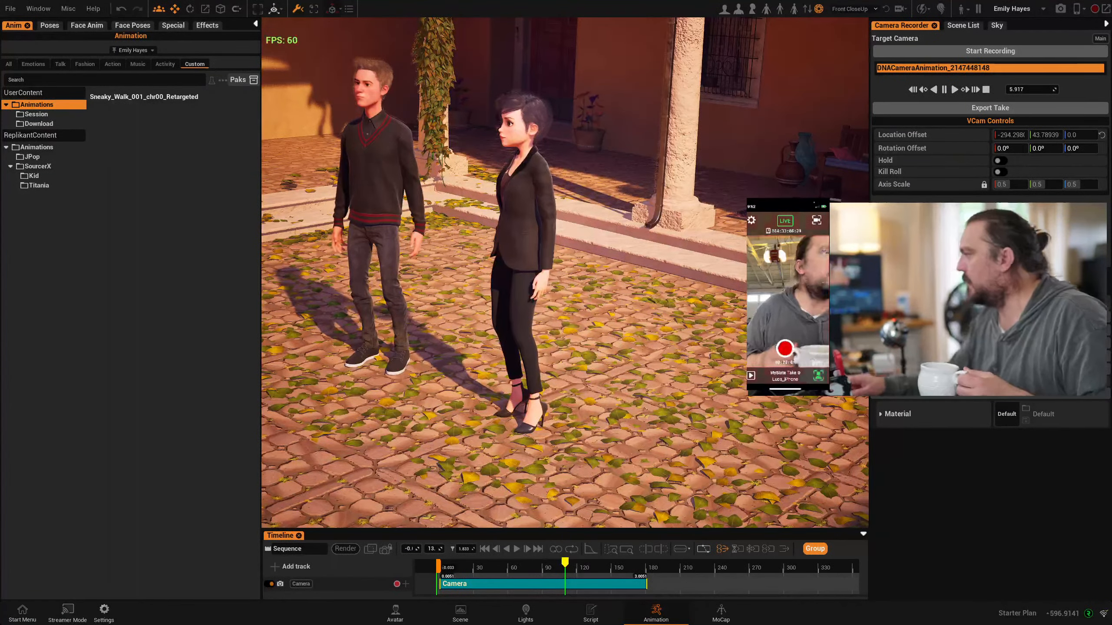
right_drag(366, 377, 502, 418)
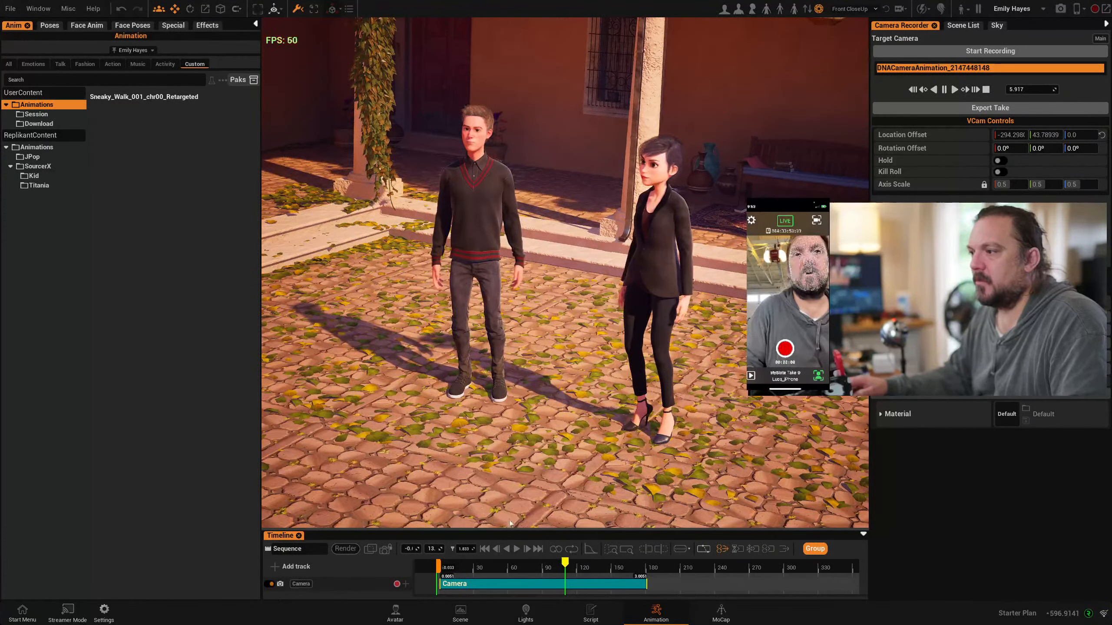
drag(525, 530, 524, 399)
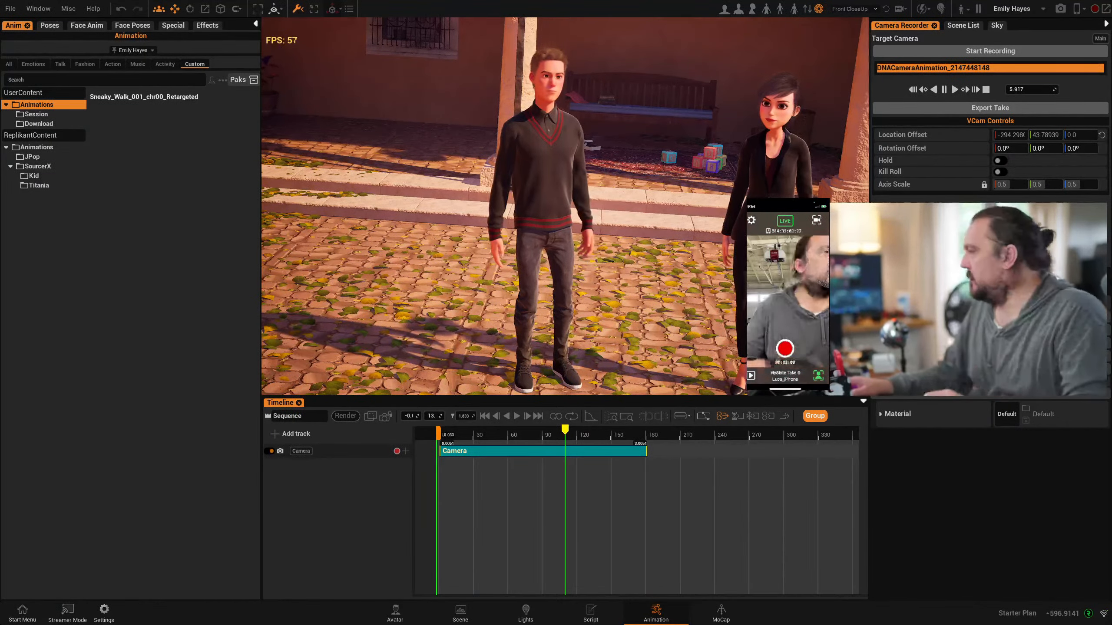
Load the Manga Characters preset from the man avatar library into the courtyard and view the whole figure
click(397, 621)
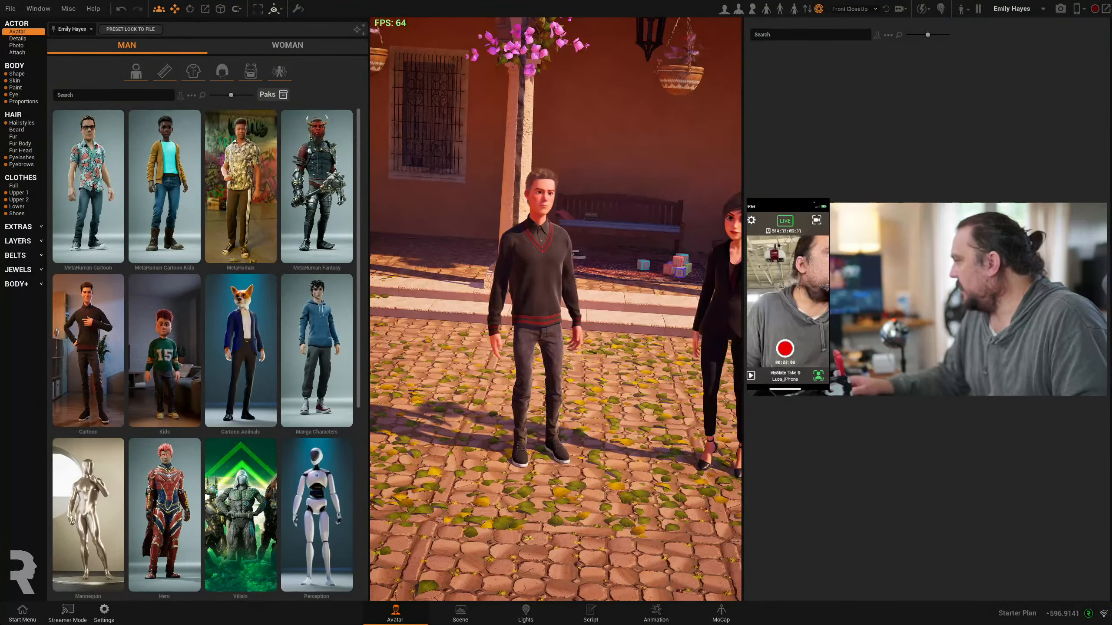
scroll(501, 387, up, 1)
scroll(501, 387, up, 2)
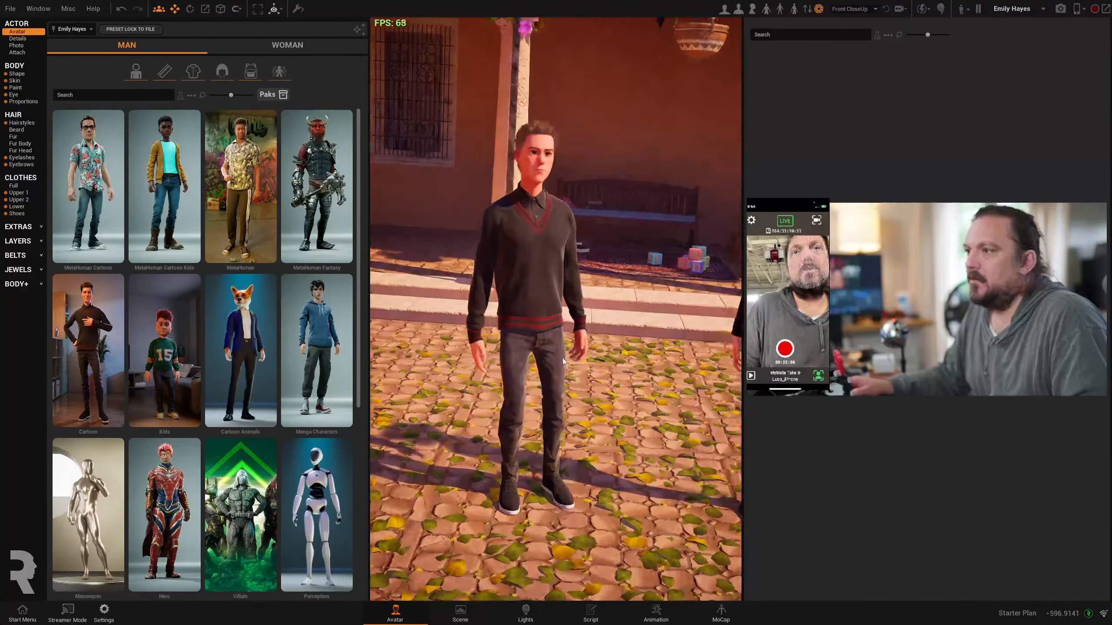
mouse_move(317, 350)
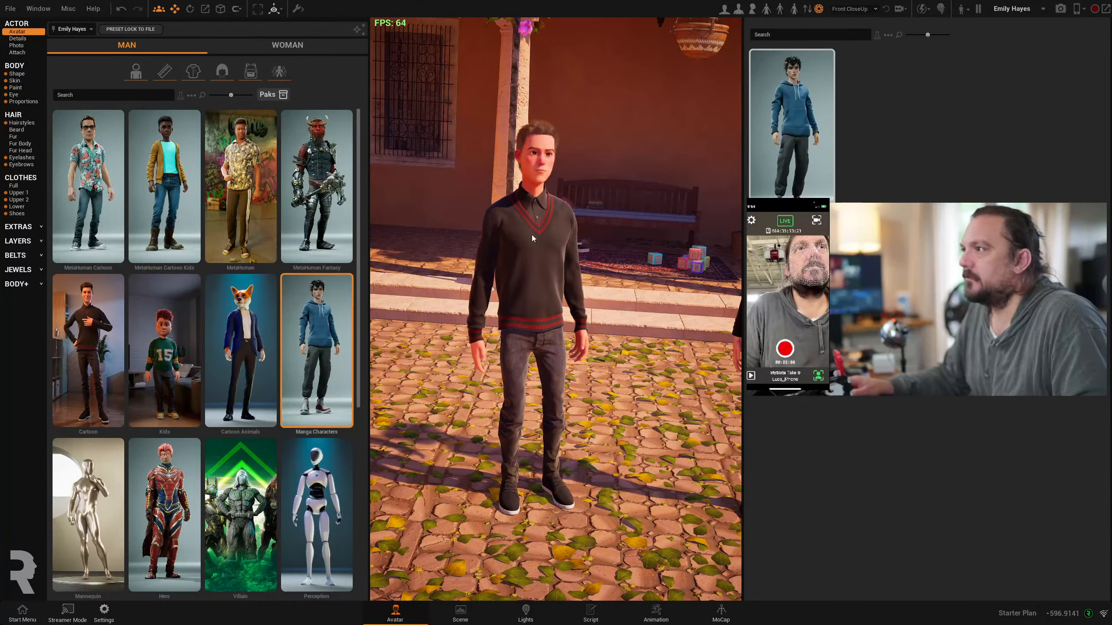
scroll(532, 239, down, 2)
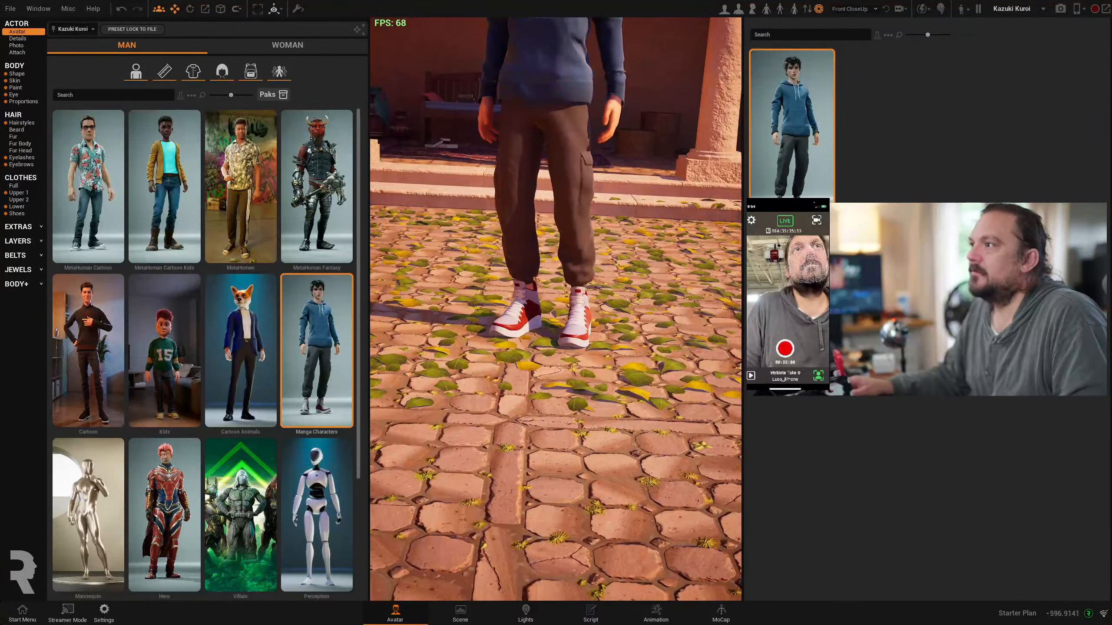
middle_drag(558, 205, 569, 429)
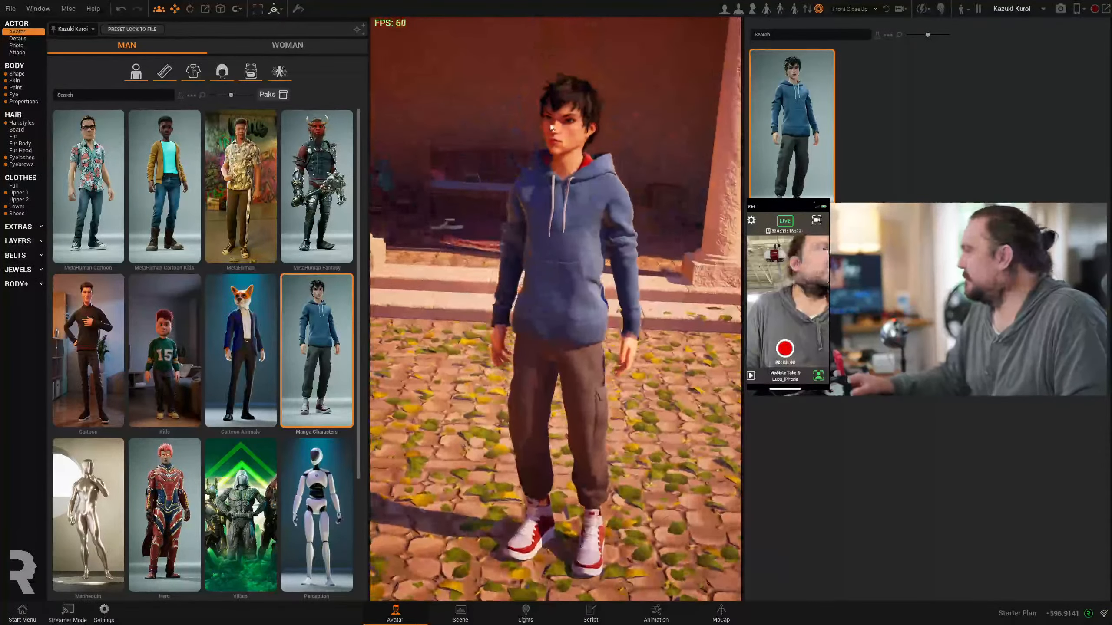